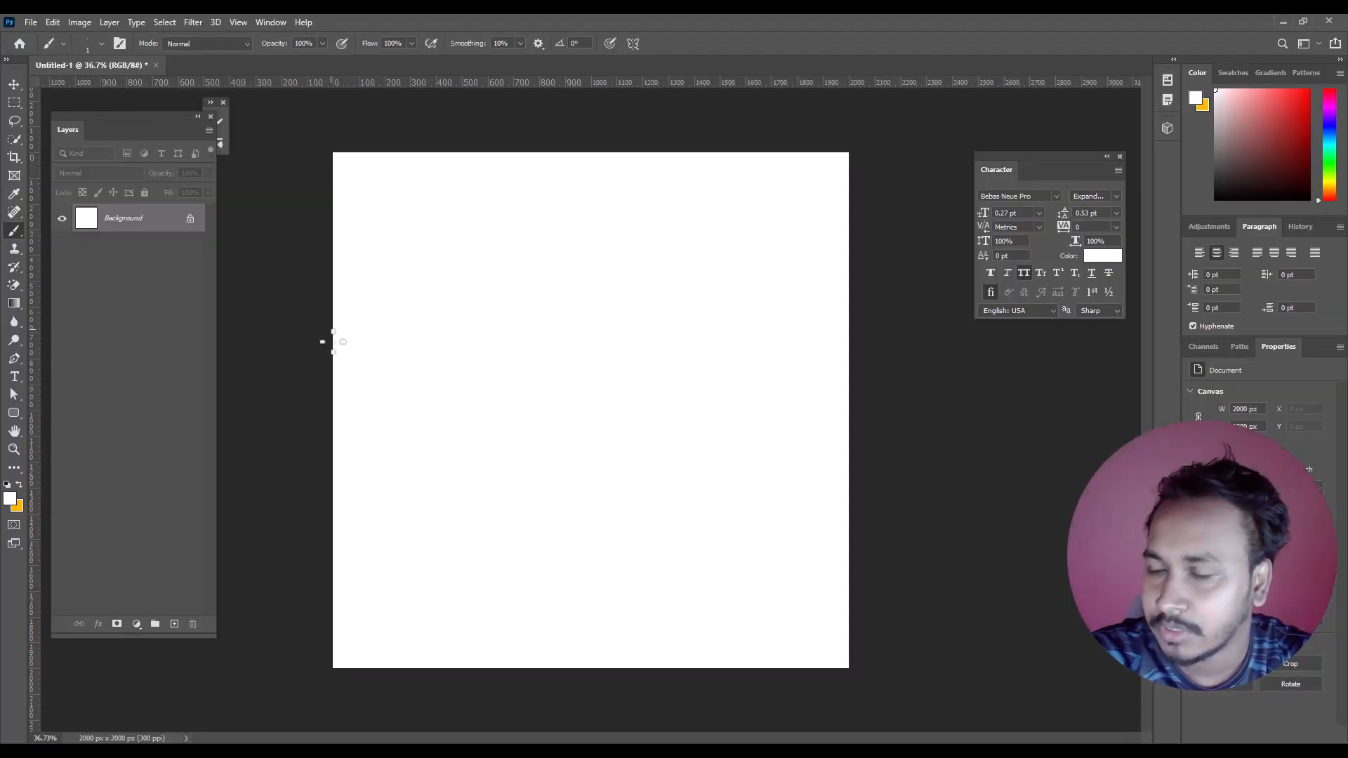
Place the background-removed coconut oil jar image from New folder (6), scaled to 16.50% and centred on the canvas
{"action": "mouse_move", "coordinate": [118, 723]}
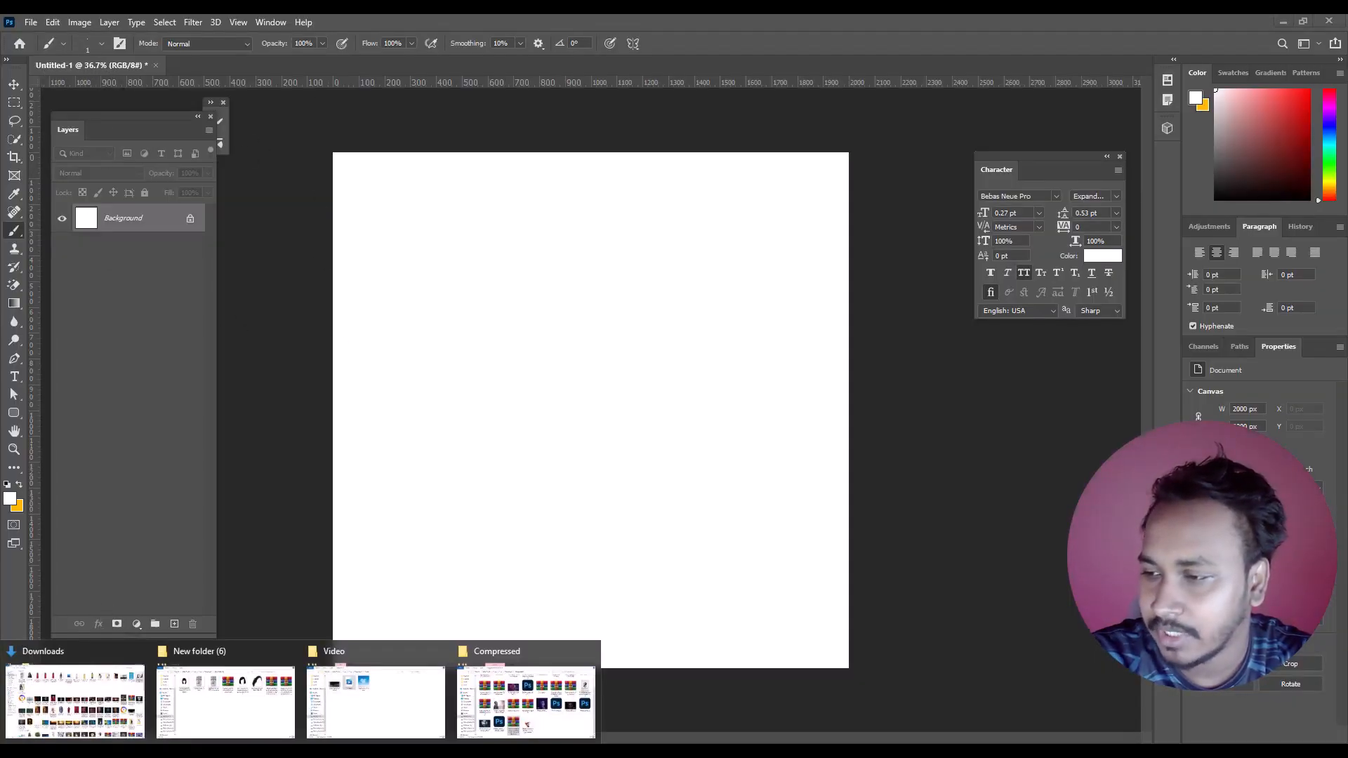
{"action": "left_click", "coordinate": [211, 691]}
{"action": "left_click", "coordinate": [373, 251]}
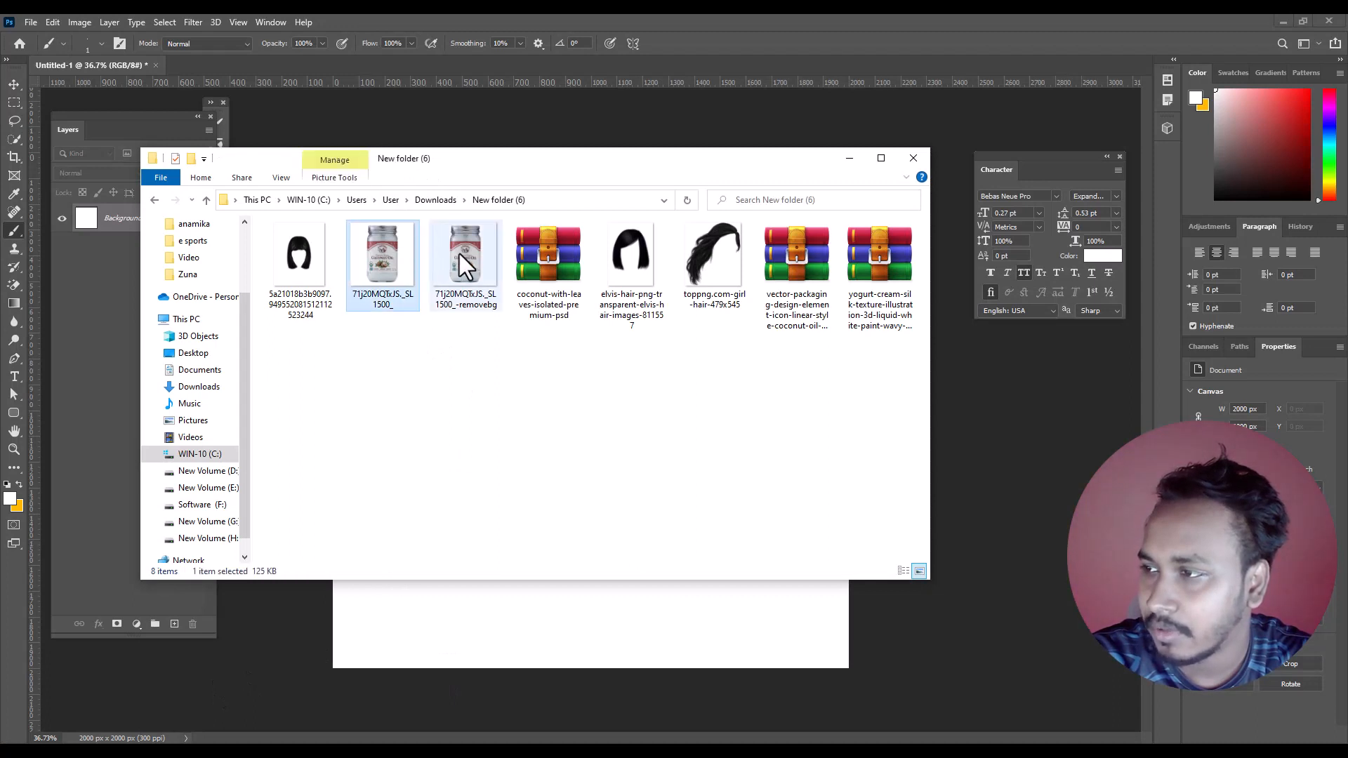
{"action": "left_click", "coordinate": [459, 254]}
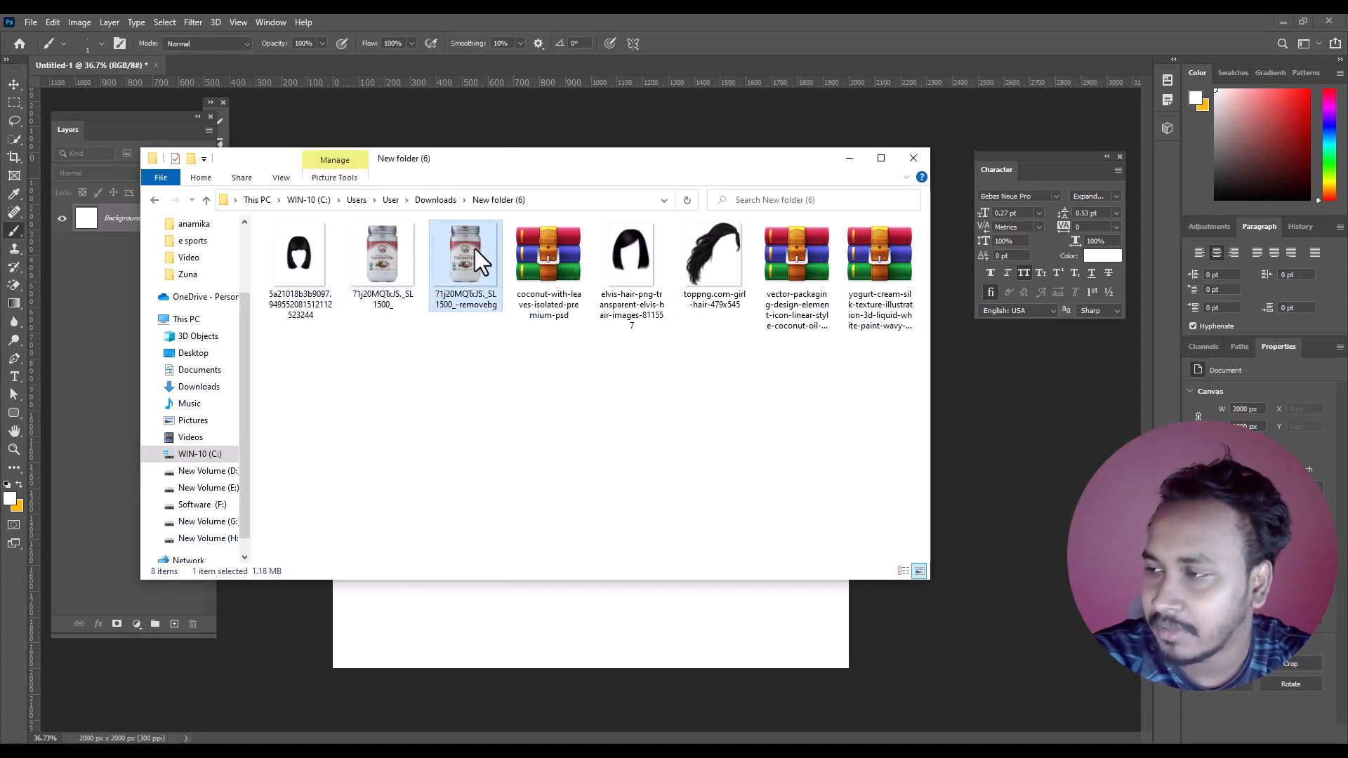
{"action": "left_click_drag", "start_coordinate": [545, 621], "coordinate": [547, 618]}
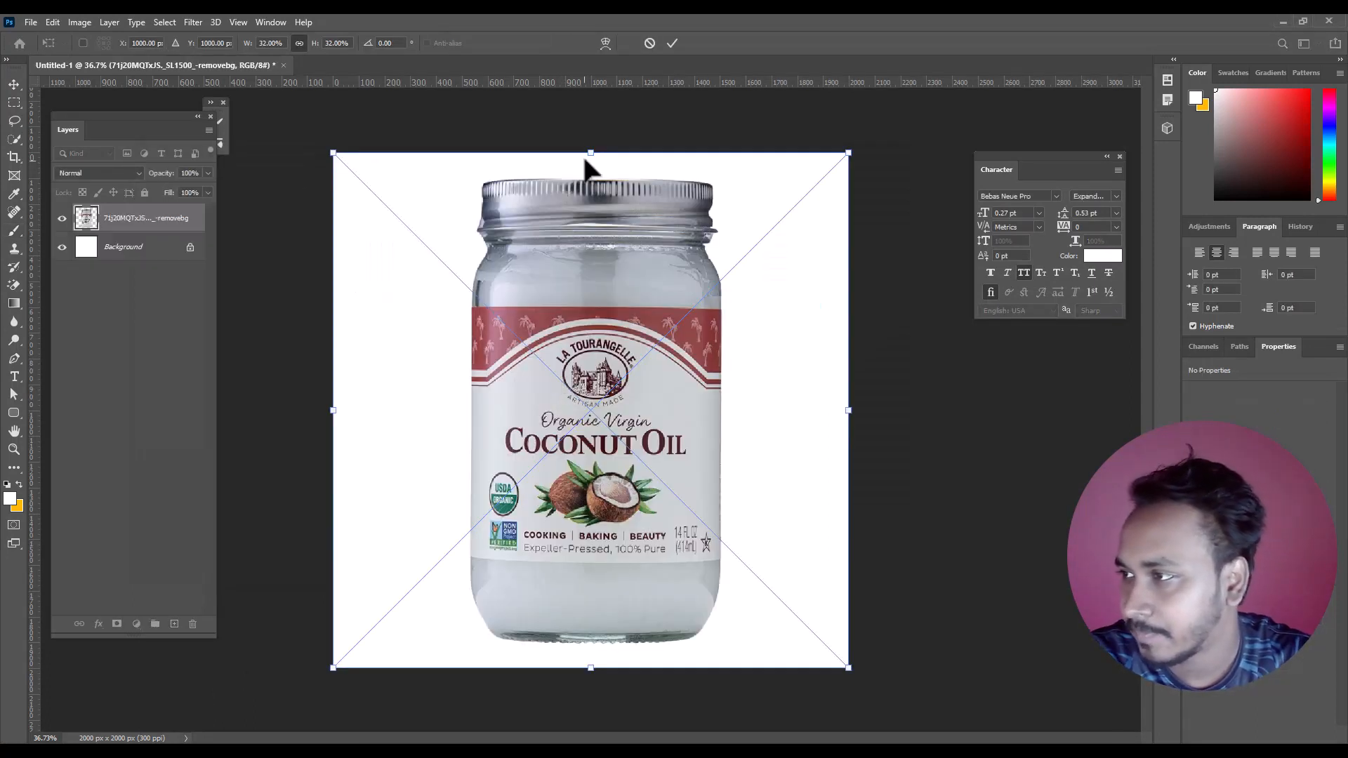
{"action": "left_click_drag", "start_coordinate": [586, 160], "coordinate": [593, 401]}
{"action": "left_click_drag", "start_coordinate": [604, 484], "coordinate": [596, 363]}
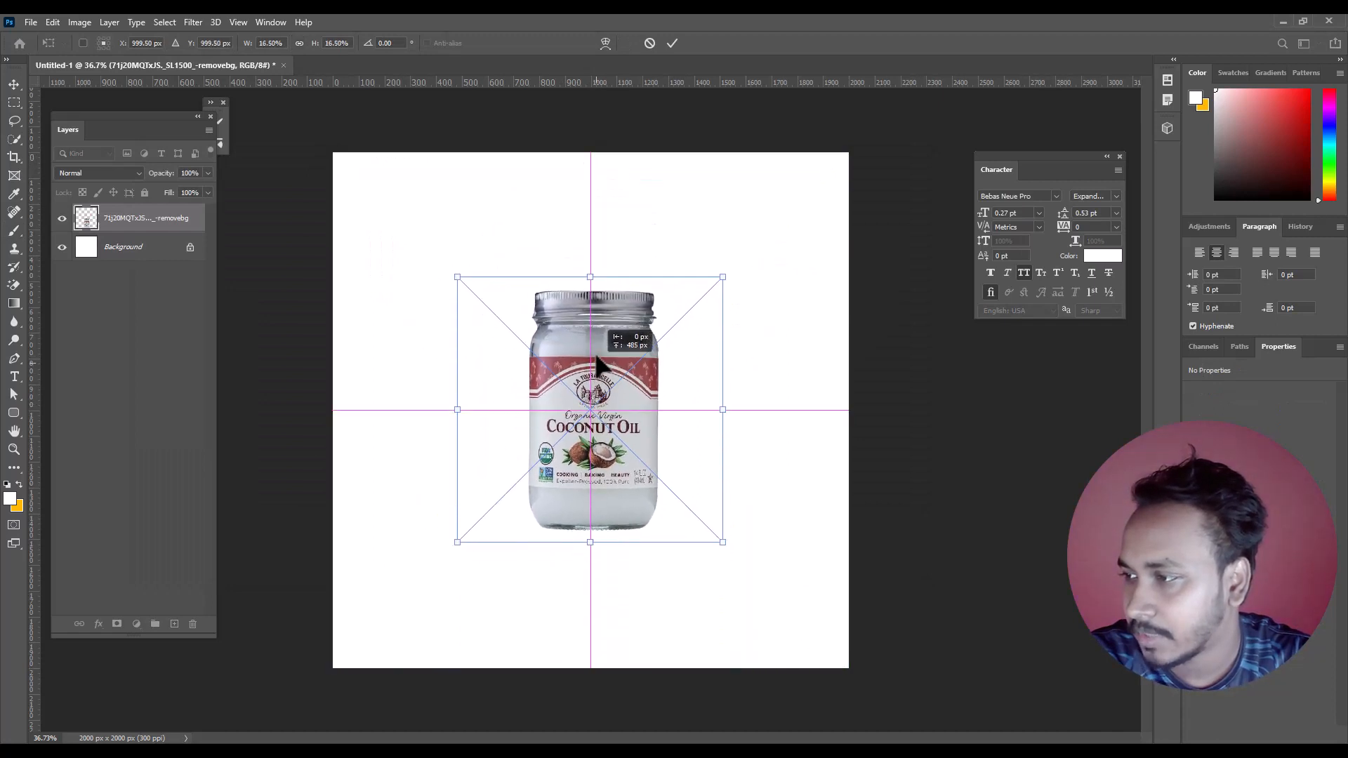
{"action": "key", "text": "Return"}
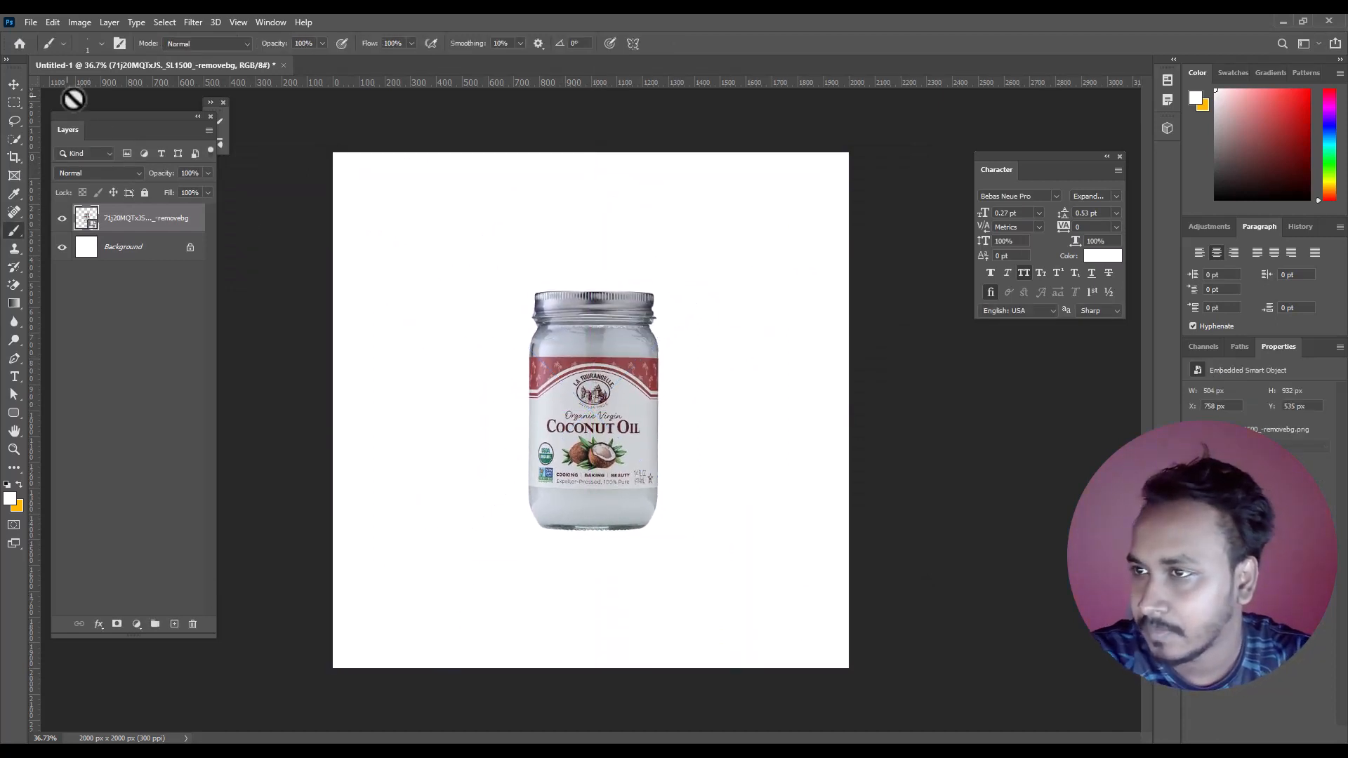
Enlarge the jar slightly to about 512 × 944 px and keep it centred on the canvas
{"action": "key", "text": "ctrl+t"}
{"action": "left_click_drag", "start_coordinate": [594, 542], "coordinate": [599, 568]}
{"action": "left_click_drag", "start_coordinate": [612, 481], "coordinate": [614, 493]}
{"action": "left_click_drag", "start_coordinate": [592, 288], "coordinate": [599, 312]}
{"action": "left_click_drag", "start_coordinate": [599, 404], "coordinate": [600, 375]}
{"action": "key", "text": "Return"}
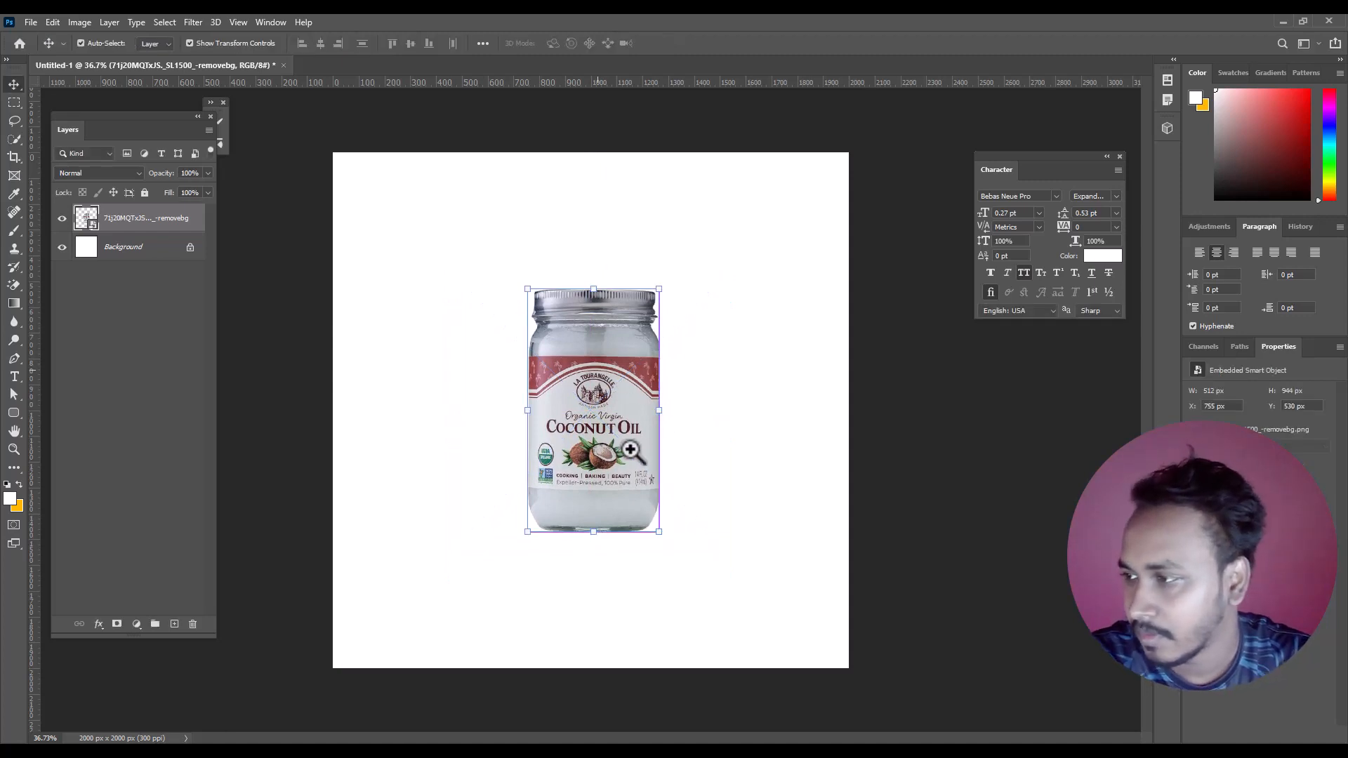
Add an empty layer between the Background and the jar, and set the foreground colour to black (000000)
{"action": "left_click", "coordinate": [605, 485], "text": "ctrl"}
{"action": "left_click_drag", "start_coordinate": [610, 483], "coordinate": [590, 436]}
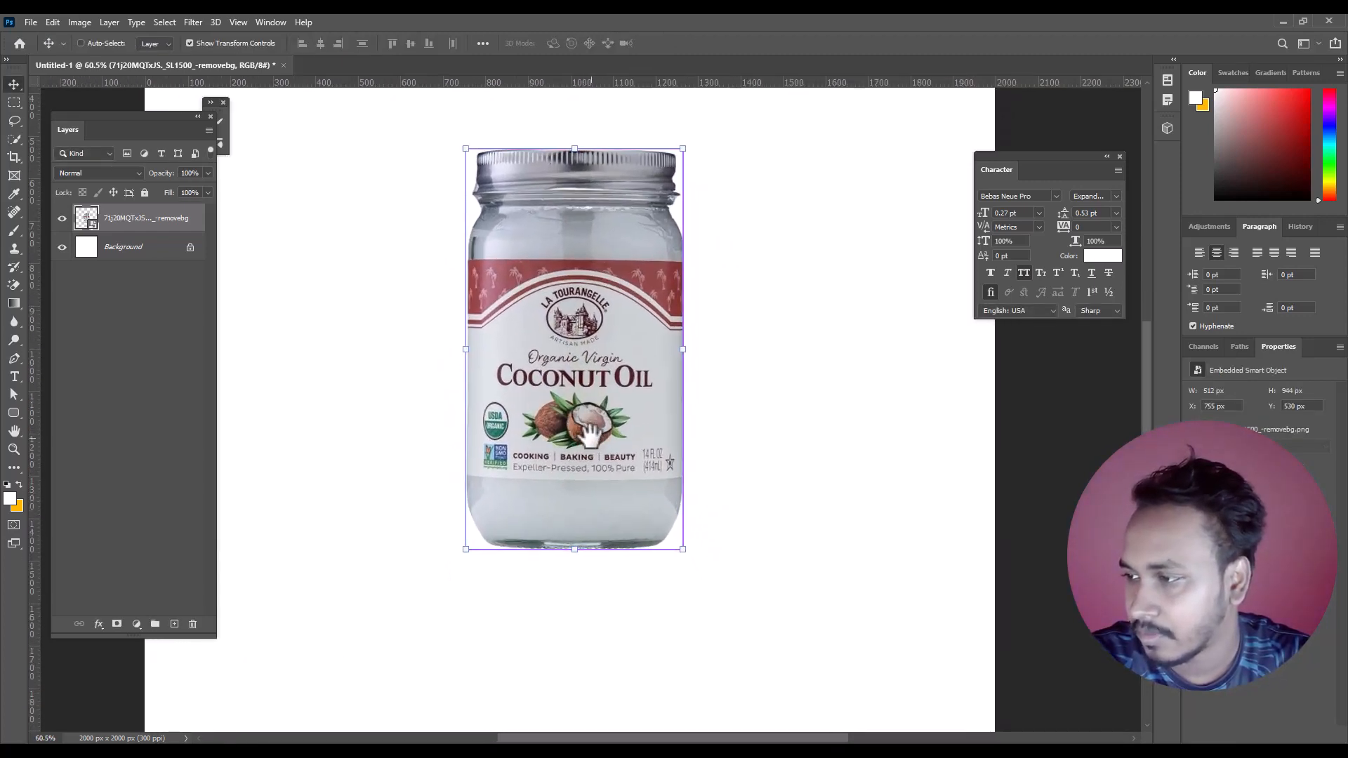
{"action": "left_click", "coordinate": [121, 249]}
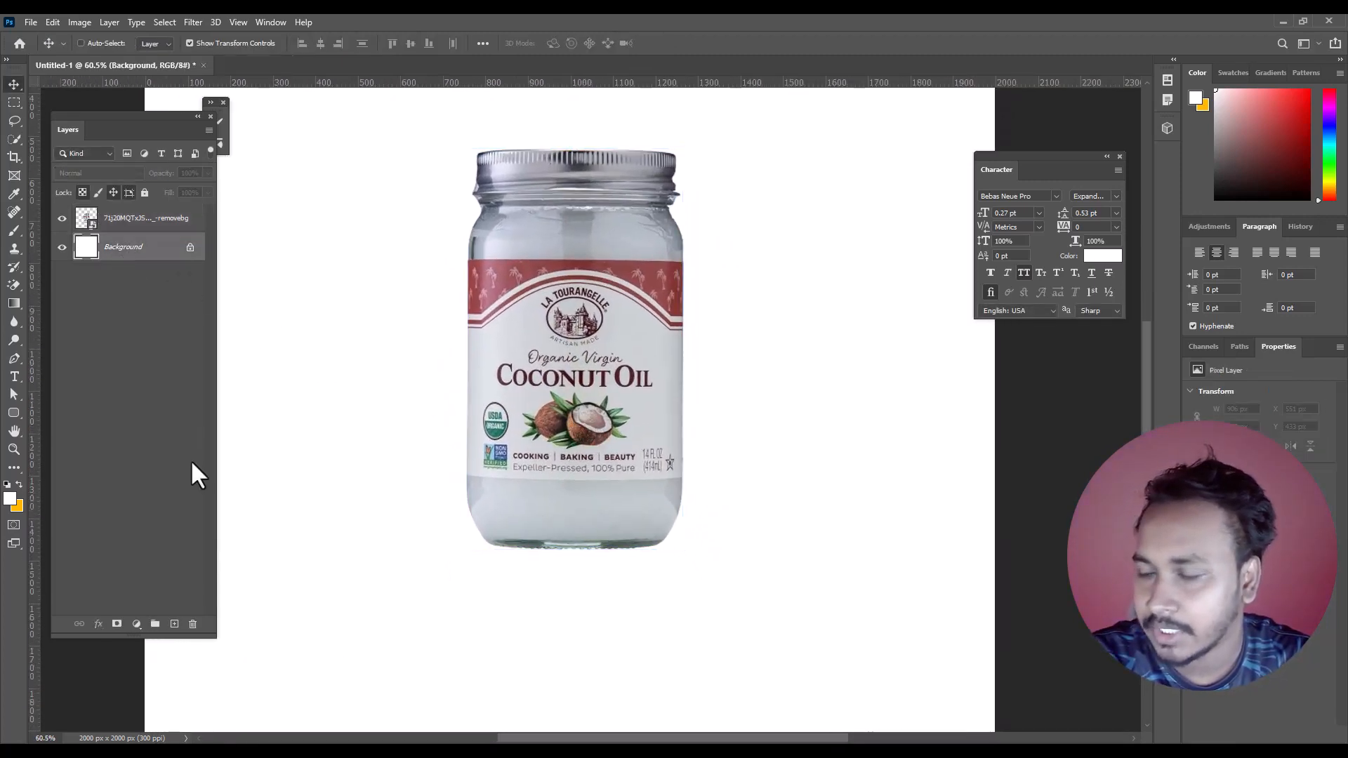
{"action": "left_click", "coordinate": [174, 621]}
{"action": "key", "text": "b"}
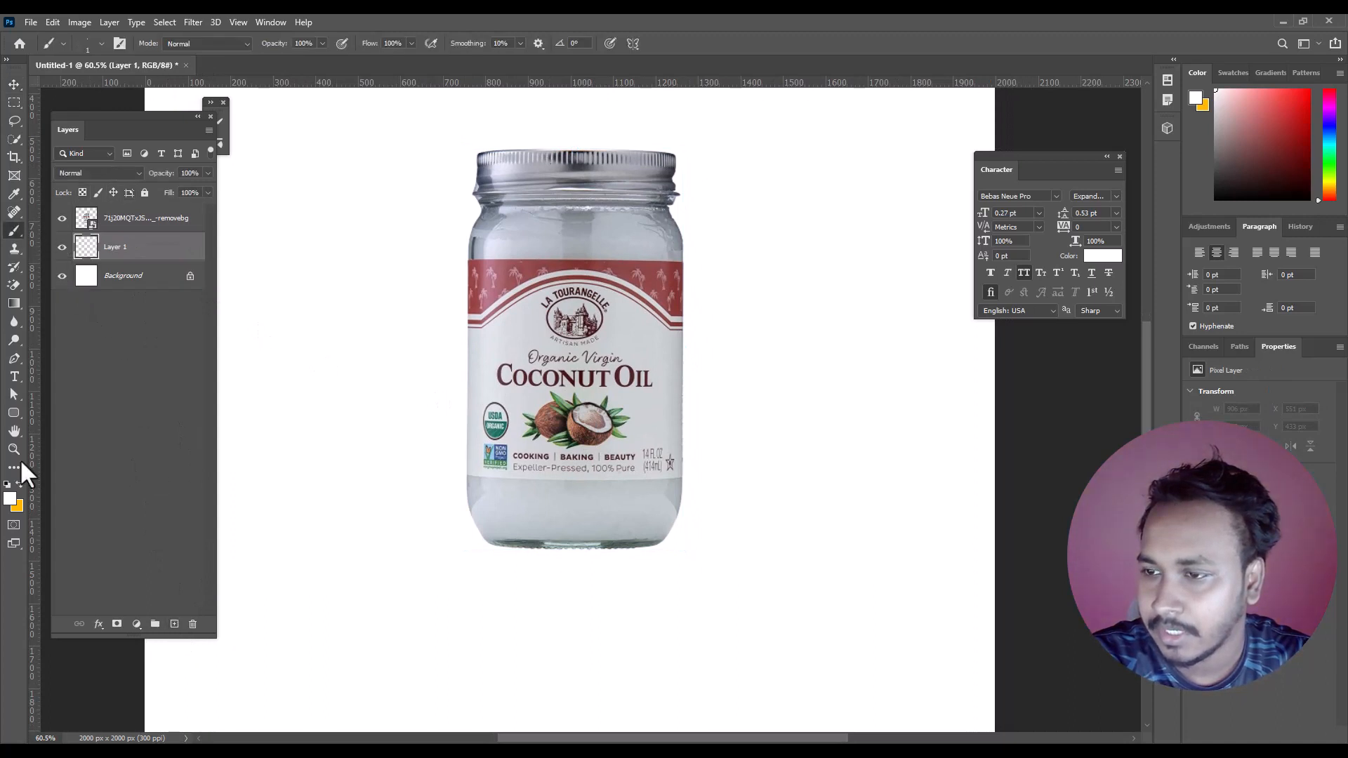
{"action": "left_click", "coordinate": [12, 499]}
{"action": "left_click_drag", "start_coordinate": [826, 382], "coordinate": [727, 448]}
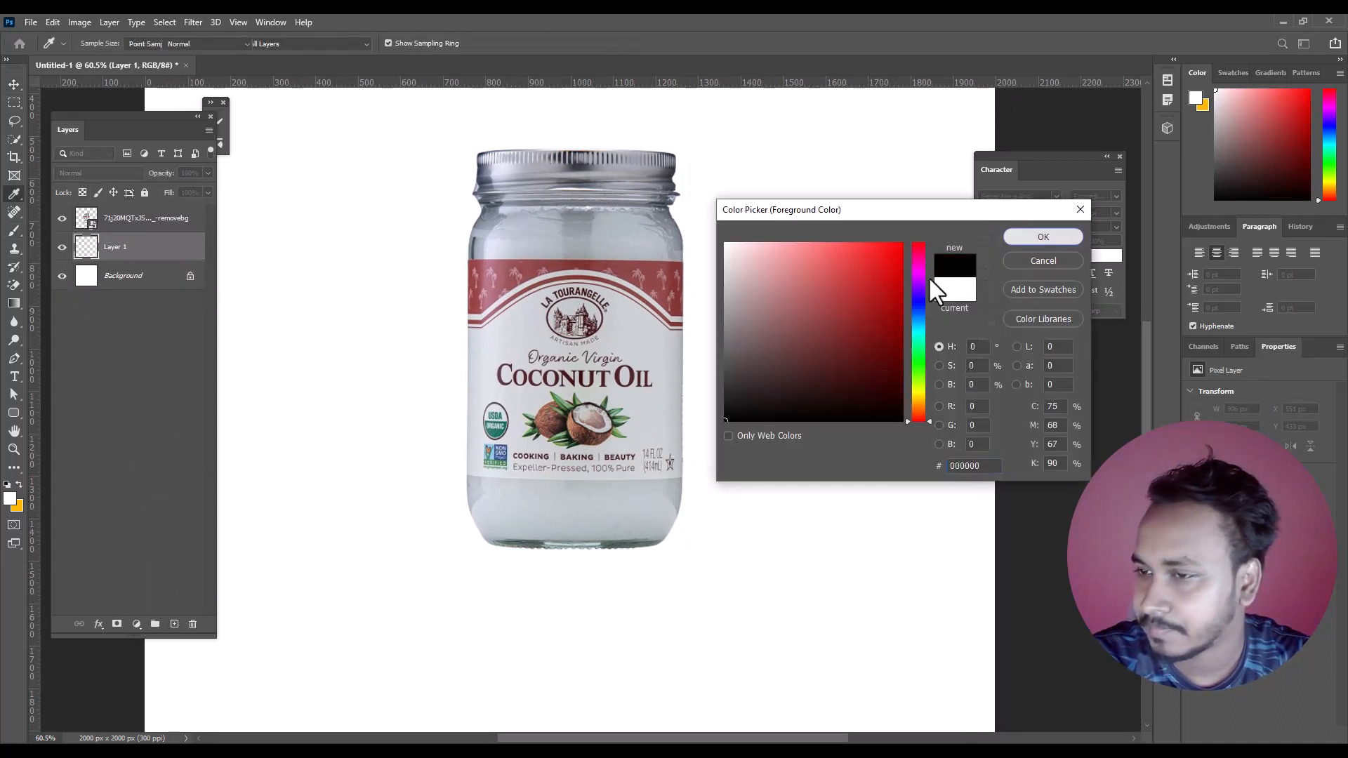
{"action": "left_click", "coordinate": [1043, 237]}
Paint one soft black brush dab about 1200 px wide on the new layer, centred behind the jar
{"action": "left_click_drag", "start_coordinate": [559, 432], "coordinate": [528, 442]}
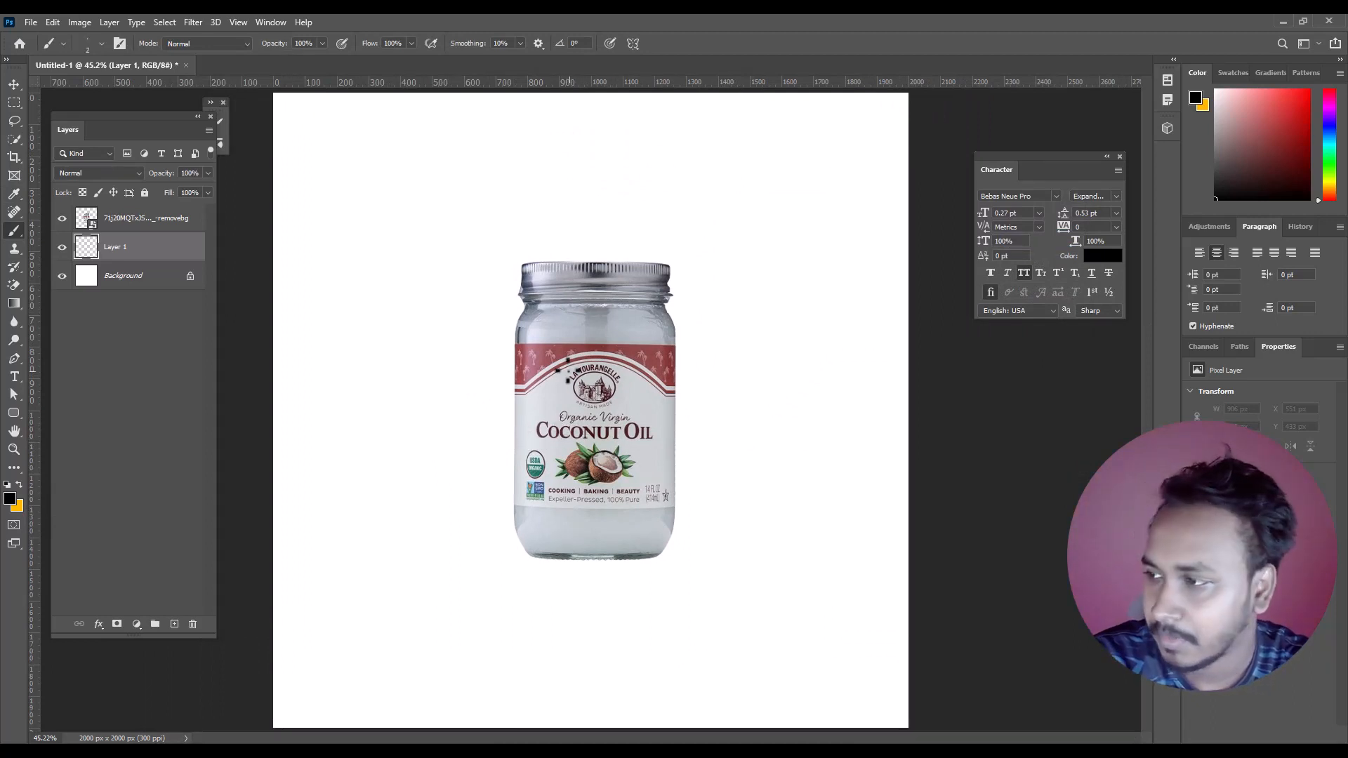
{"action": "key", "text": "bracketright"}
{"action": "key", "text": "bracketright"}
{"action": "key", "text": "bracketright"}
{"action": "key", "text": "bracketright"}
{"action": "key", "text": "bracketright"}
{"action": "key", "text": "bracketright"}
{"action": "key", "text": "bracketright"}
{"action": "key", "text": "bracketright"}
{"action": "key", "text": "bracketright"}
{"action": "key", "text": "bracketright"}
{"action": "key", "text": "bracketright"}
{"action": "key", "text": "bracketright"}
{"action": "key", "text": "bracketright"}
{"action": "key", "text": "bracketright"}
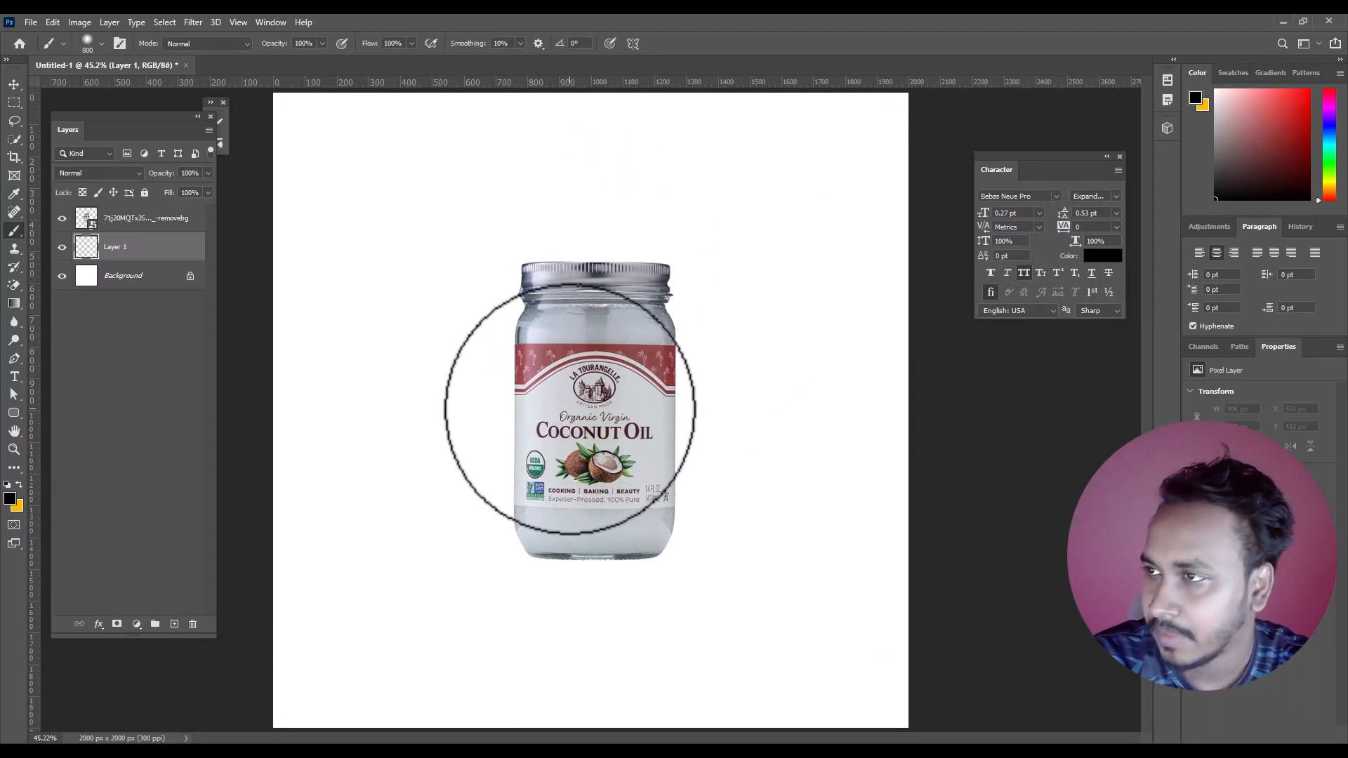
{"action": "key", "text": "bracketright"}
{"action": "key", "text": "bracketright"}
{"action": "key", "text": "bracketright"}
{"action": "key", "text": "bracketright"}
{"action": "key", "text": "bracketright"}
{"action": "key", "text": "bracketright"}
{"action": "key", "text": "bracketright"}
{"action": "key", "text": "bracketright"}
{"action": "left_click", "coordinate": [597, 420]}
Flatten the black dab into a thin shadow at 83.85% width and 4.34% height, aligned with the jar's base
{"action": "left_click", "coordinate": [27, 85]}
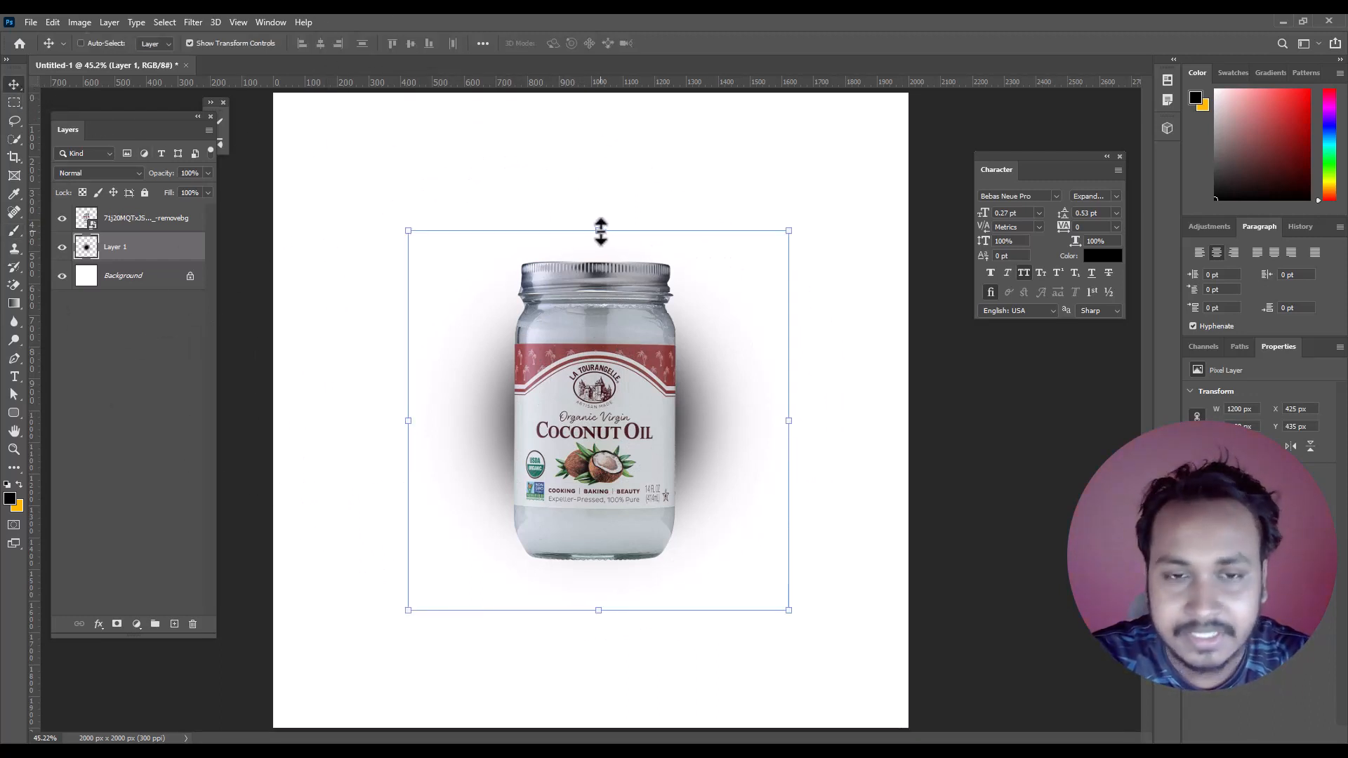
{"action": "left_click_drag", "start_coordinate": [600, 231], "coordinate": [604, 583]}
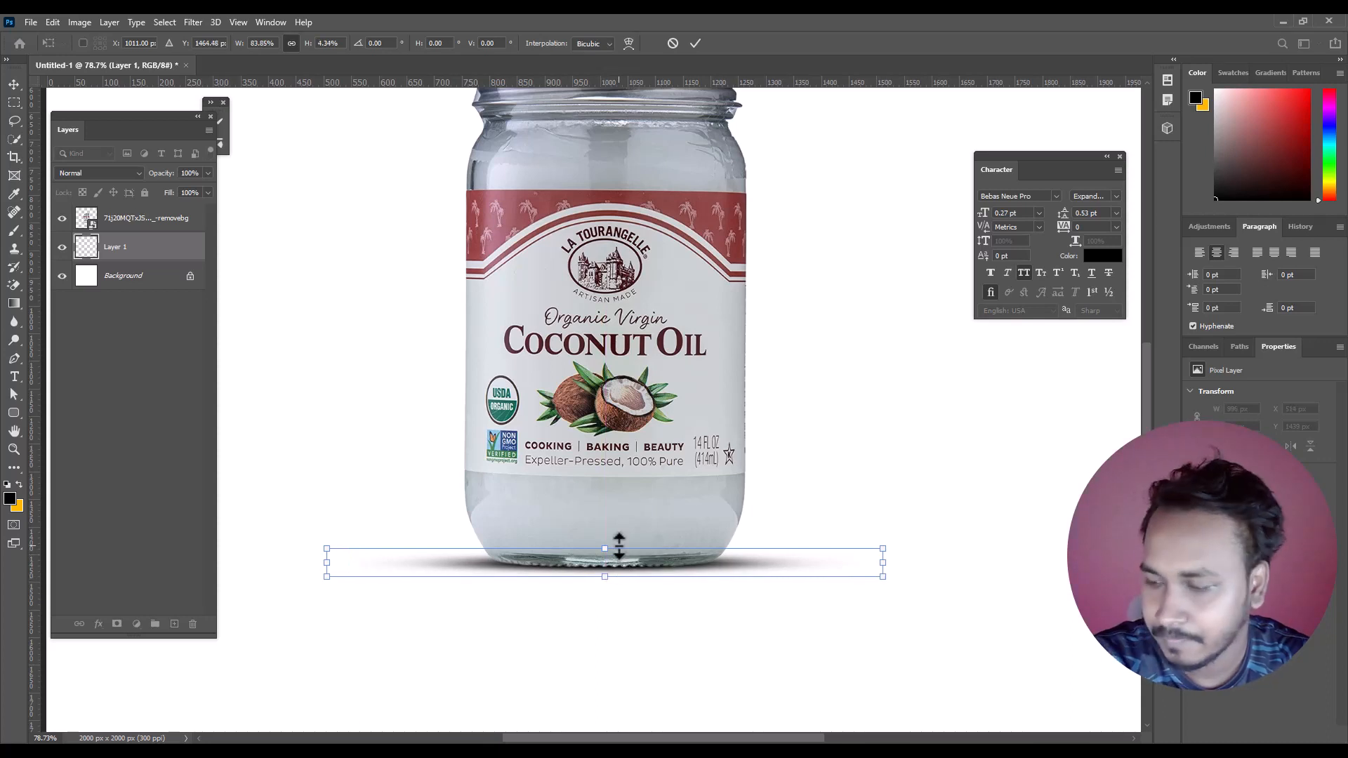
{"action": "key", "text": "Up"}
{"action": "key", "text": "Up"}
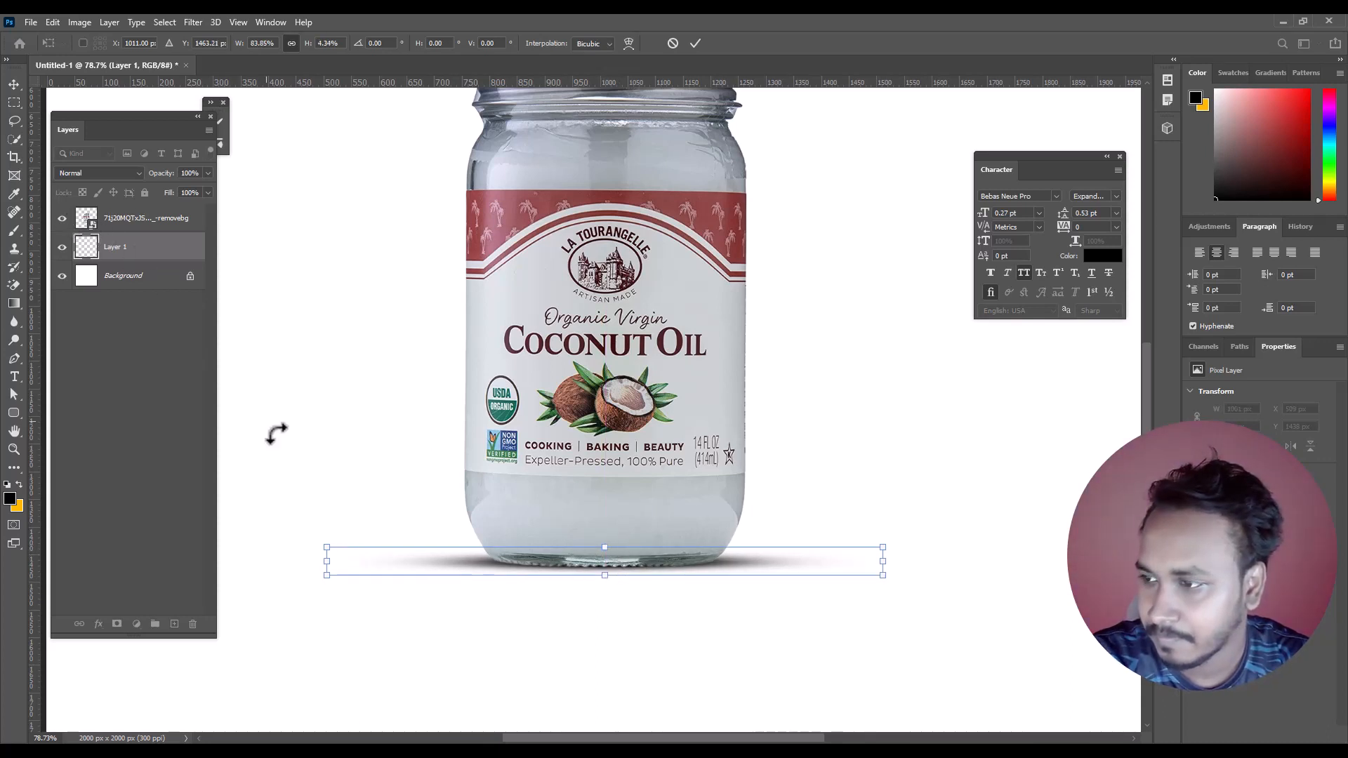
Narrow the shadow from both ends to 74.25% width, about 870 px, under the jar's base
{"action": "left_click_drag", "start_coordinate": [326, 561], "coordinate": [353, 561]}
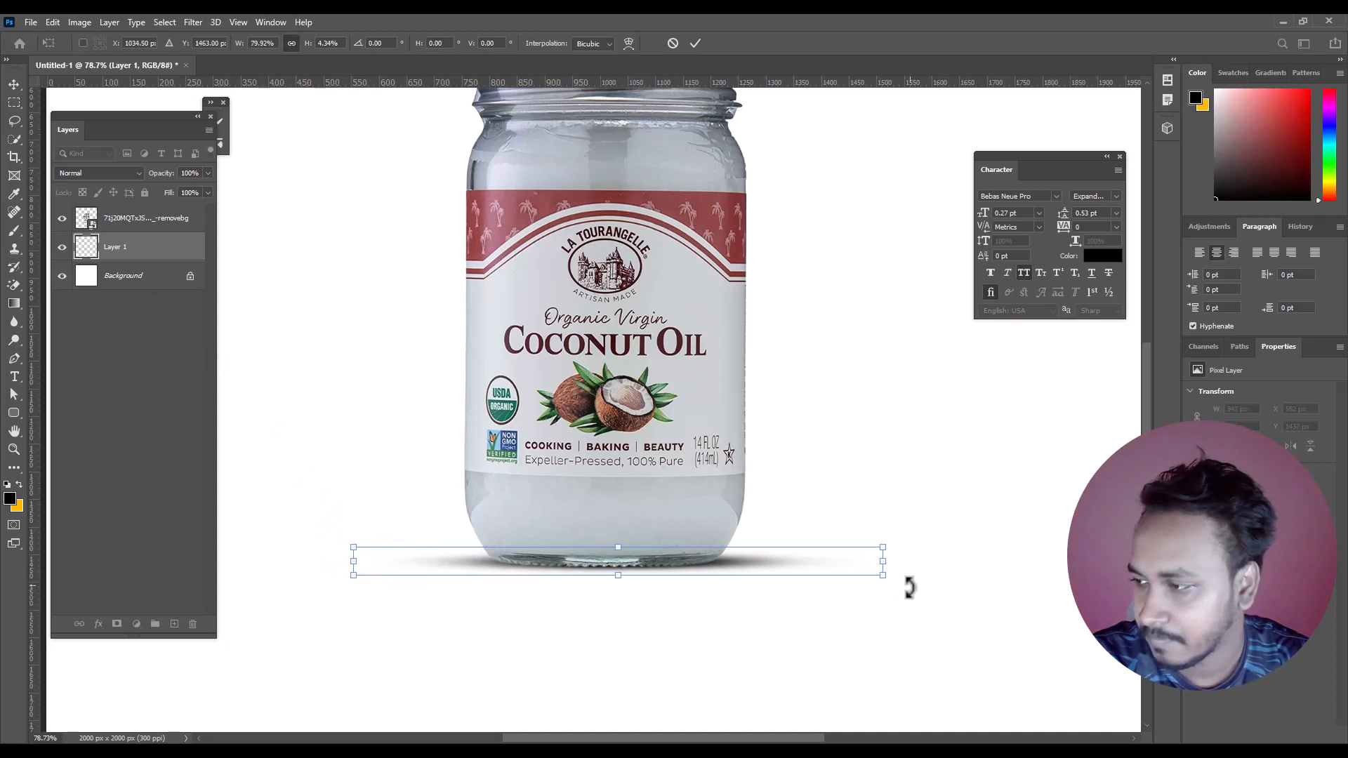
{"action": "left_click_drag", "start_coordinate": [891, 561], "coordinate": [869, 561]}
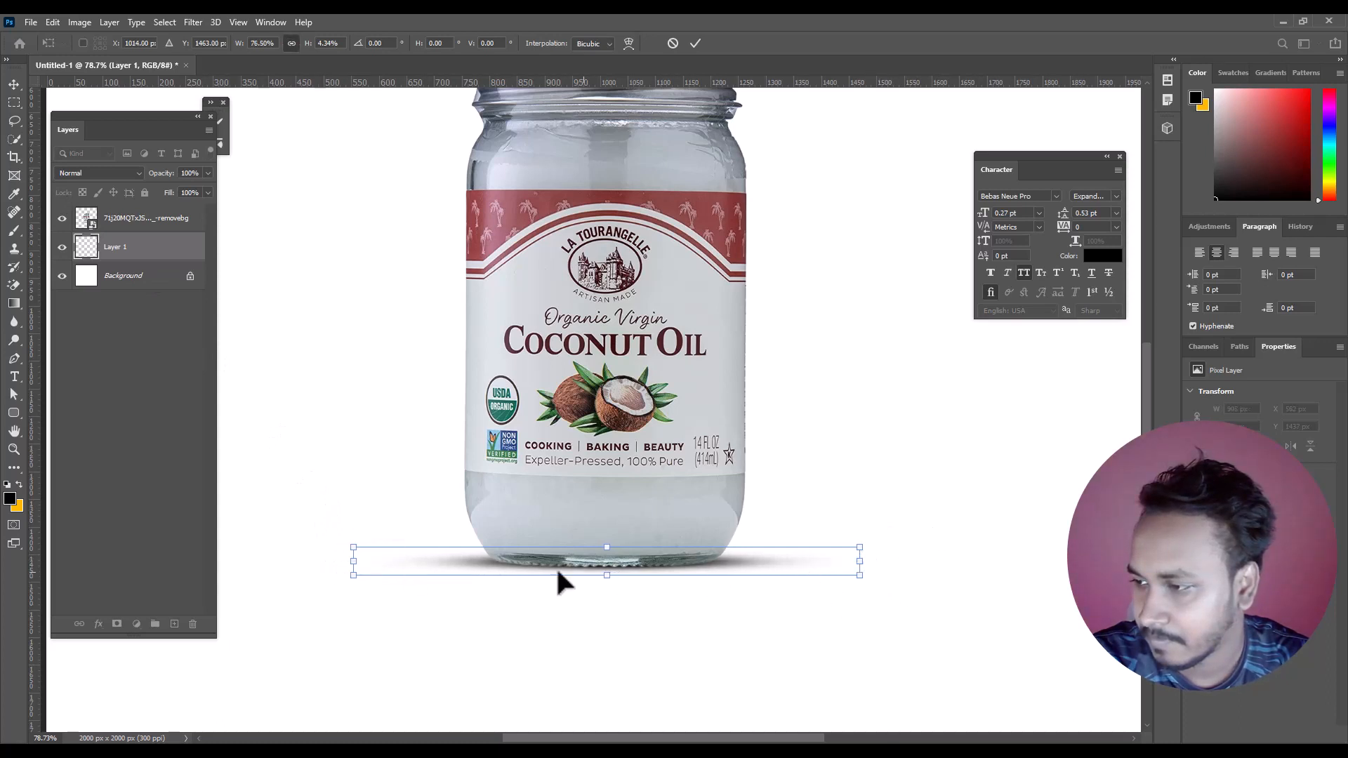
{"action": "left_click_drag", "start_coordinate": [352, 567], "coordinate": [364, 567]}
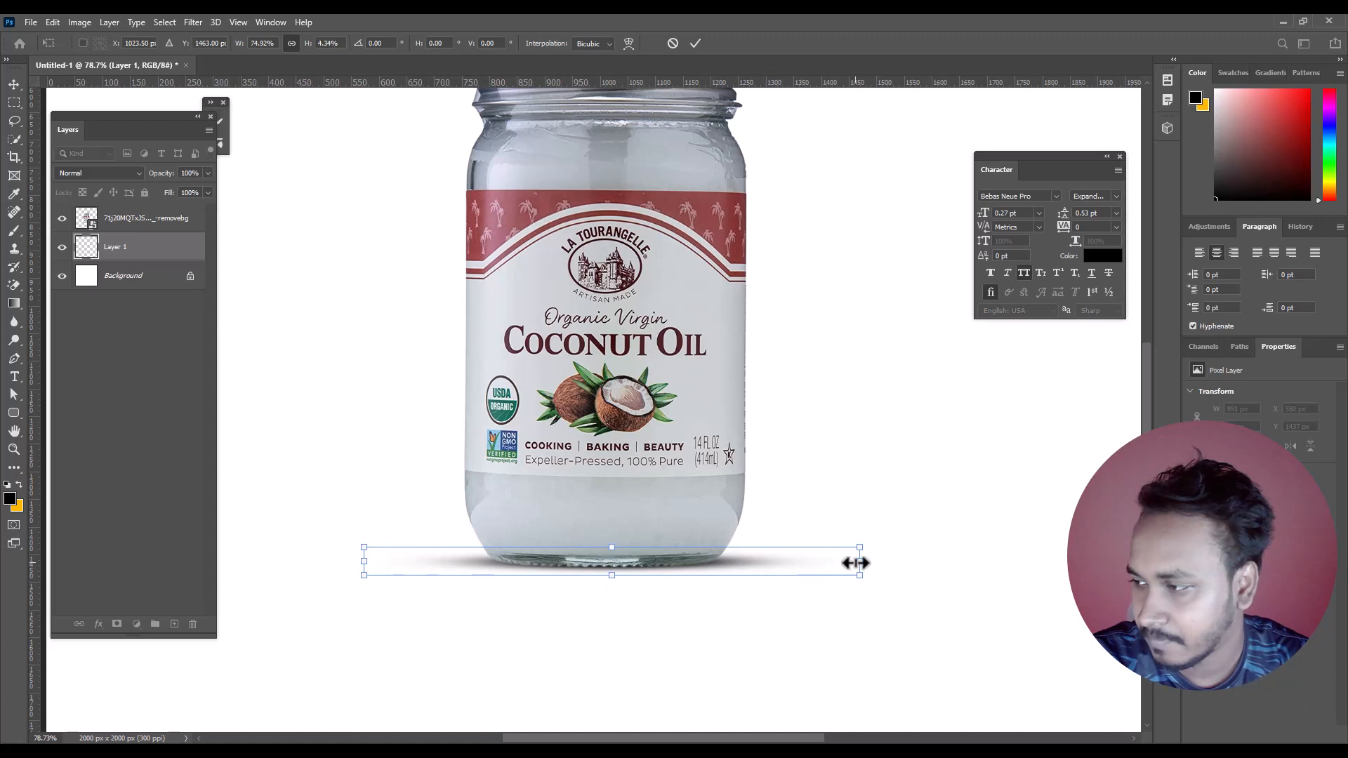
{"action": "left_click_drag", "start_coordinate": [857, 562], "coordinate": [852, 563]}
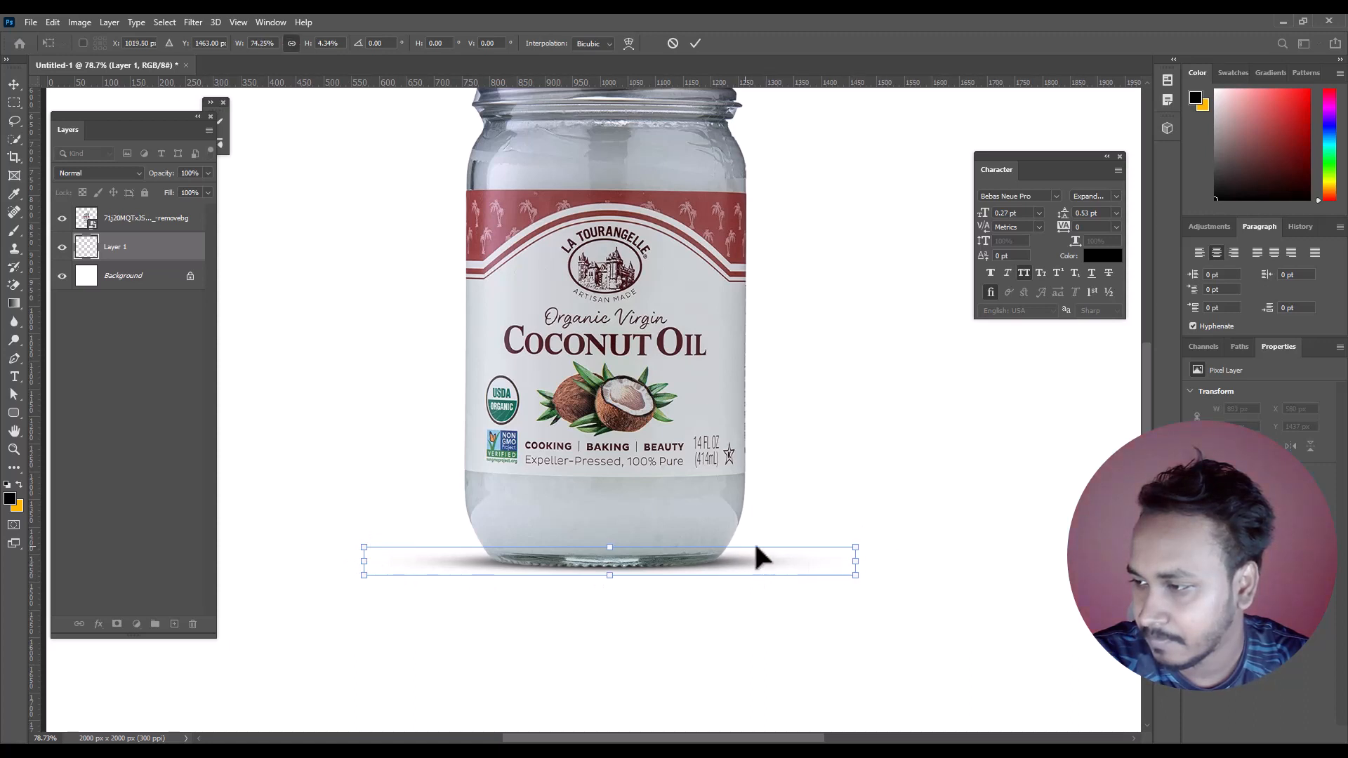
{"action": "left_click", "coordinate": [14, 107]}
Set the shadow layer's blend mode to Multiply and its opacity to 77%
{"action": "left_click_drag", "start_coordinate": [496, 462], "coordinate": [457, 429]}
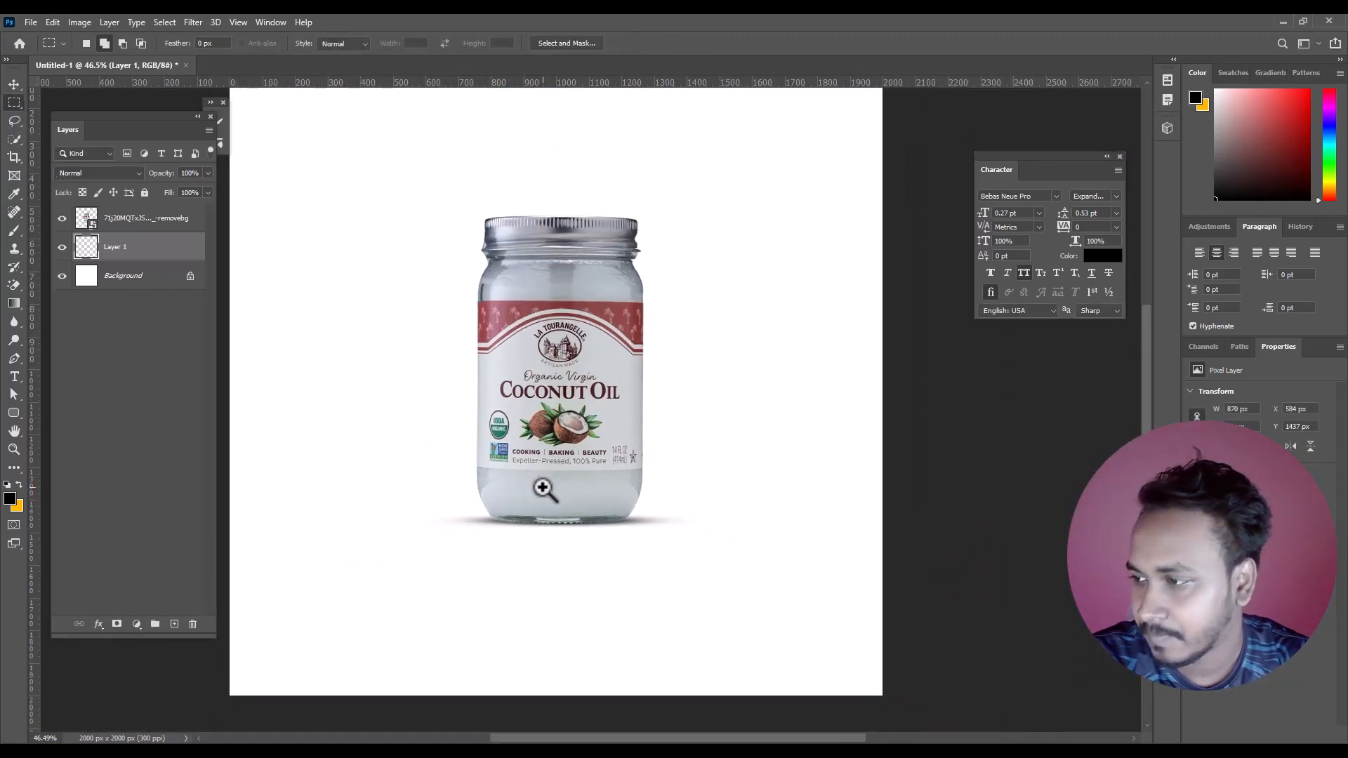
{"action": "left_click_drag", "start_coordinate": [602, 485], "coordinate": [587, 474]}
{"action": "left_click", "coordinate": [91, 176]}
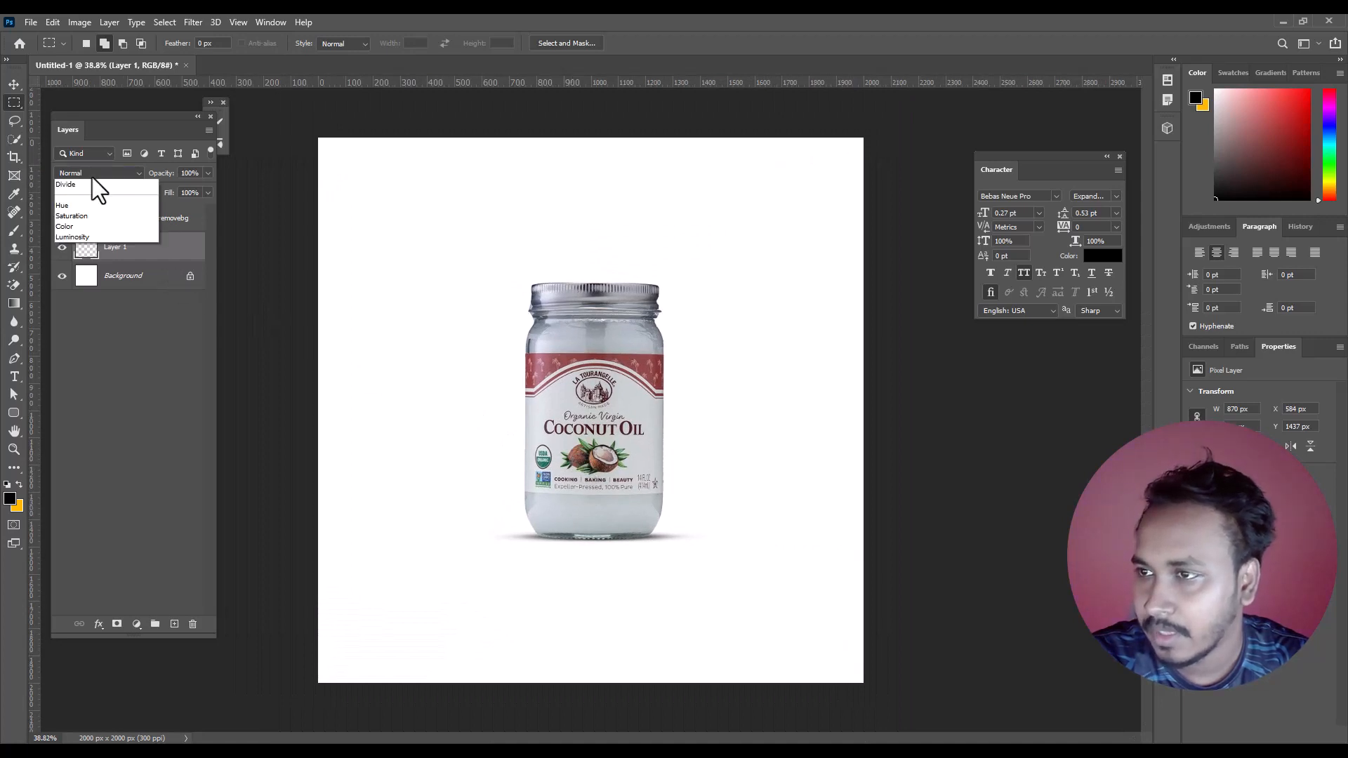
{"action": "left_click", "coordinate": [74, 226]}
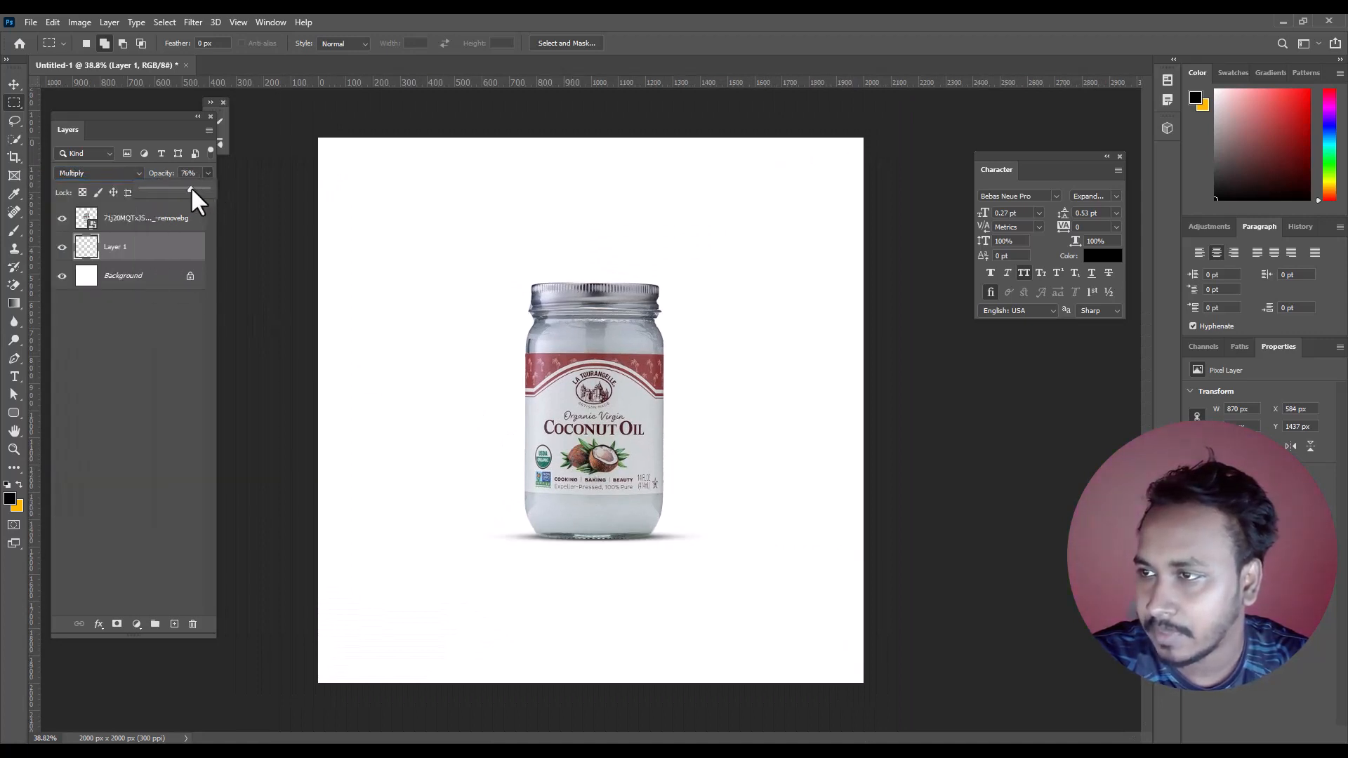
{"action": "left_click_drag", "start_coordinate": [185, 188], "coordinate": [190, 189]}
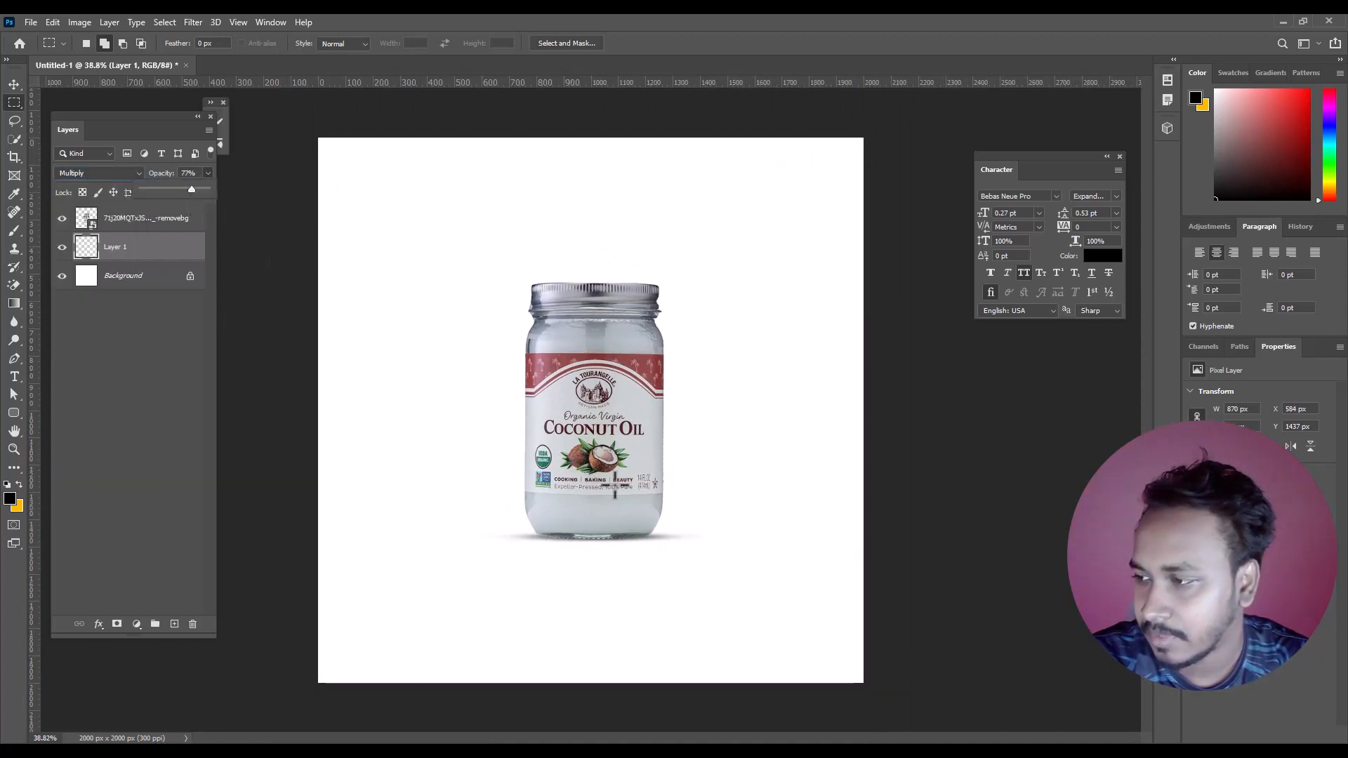
Raise the shadow layer's opacity to 100% and stretch the shadow slightly taller to about 53 px
{"action": "left_click_drag", "start_coordinate": [640, 574], "coordinate": [693, 634]}
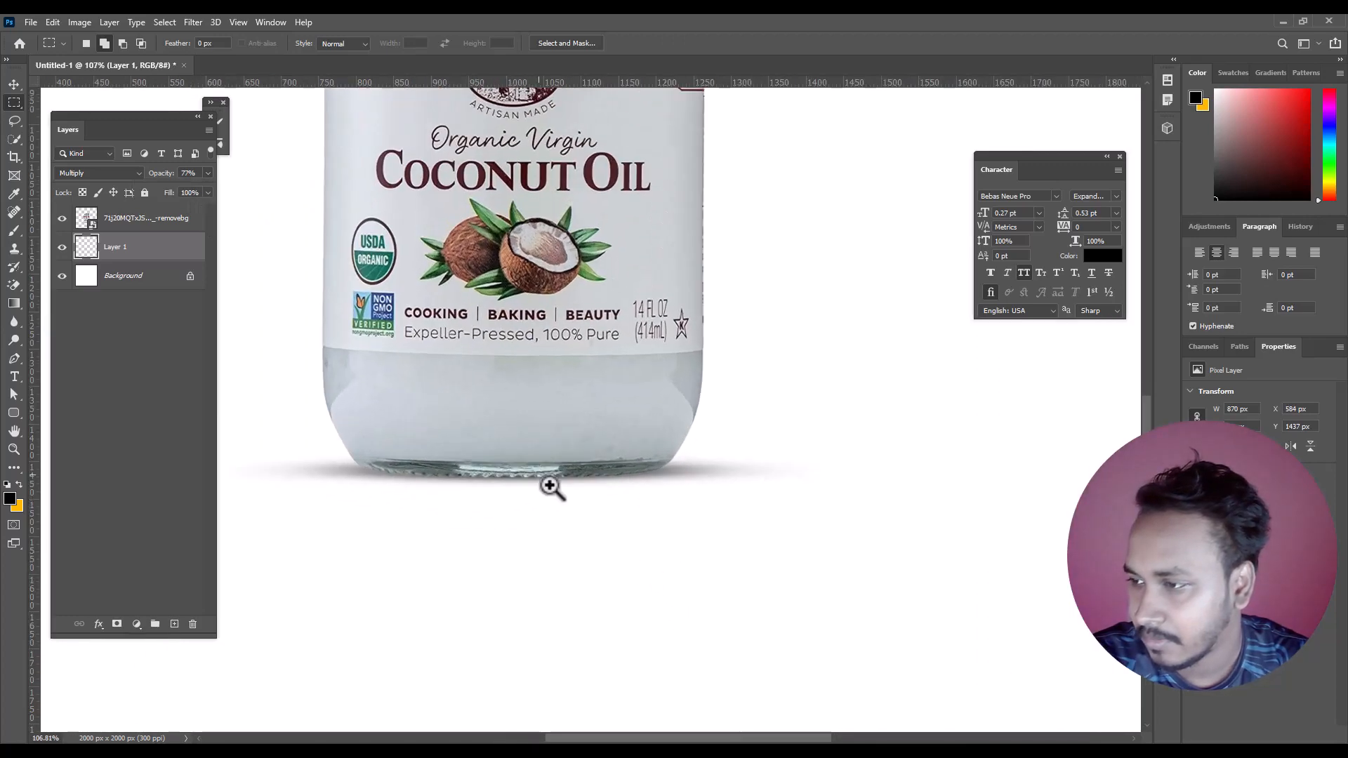
{"action": "left_click", "coordinate": [208, 173]}
{"action": "left_click_drag", "start_coordinate": [193, 189], "coordinate": [340, 217]}
{"action": "left_click", "coordinate": [10, 82]}
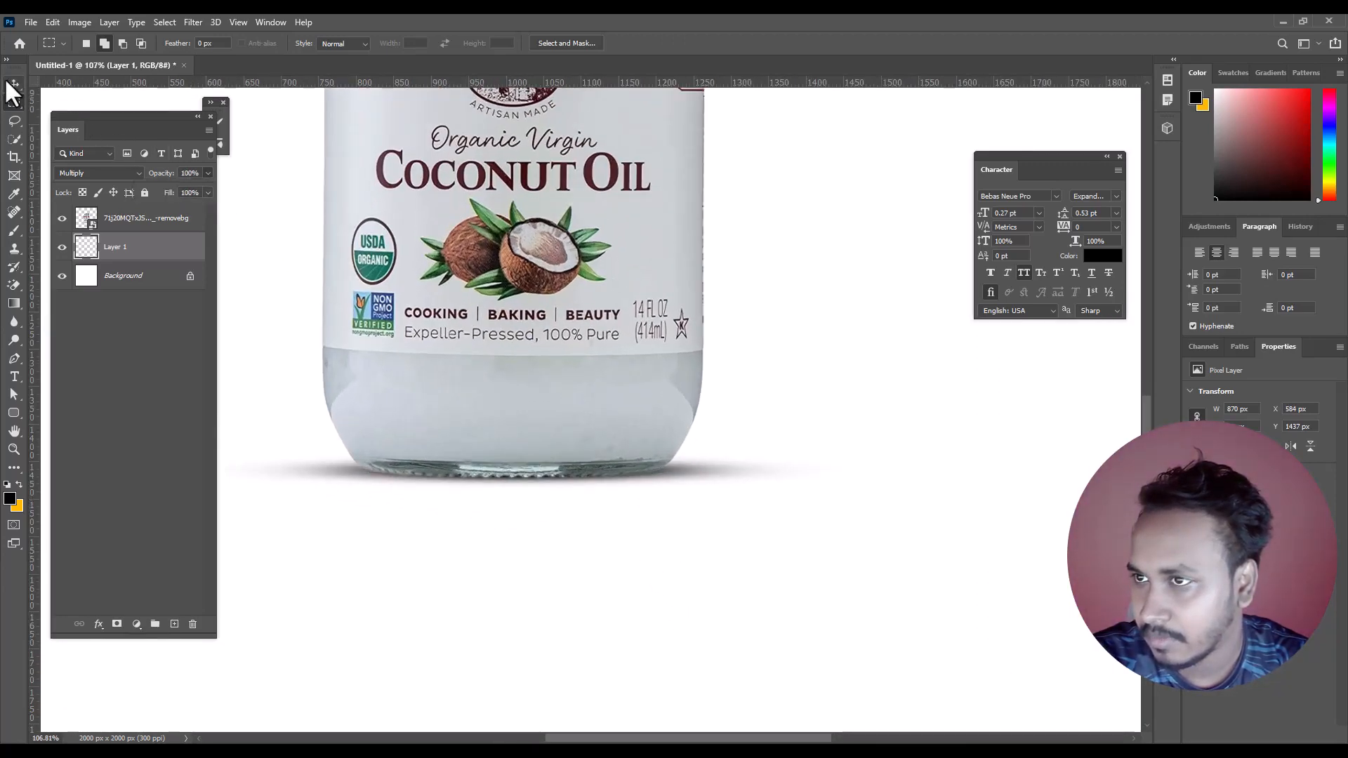
{"action": "left_click_drag", "start_coordinate": [518, 488], "coordinate": [520, 491]}
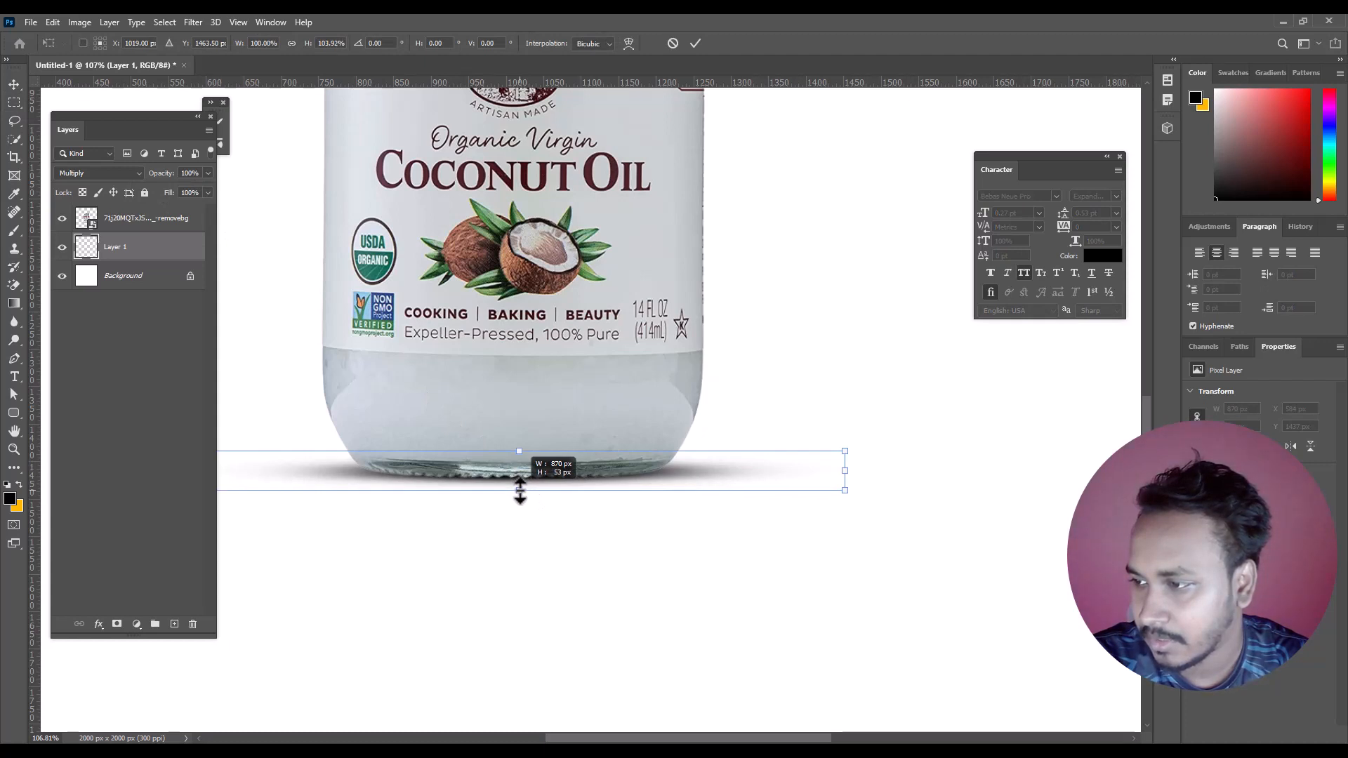
{"action": "left_click_drag", "start_coordinate": [520, 491], "coordinate": [520, 494]}
{"action": "left_click", "coordinate": [14, 103]}
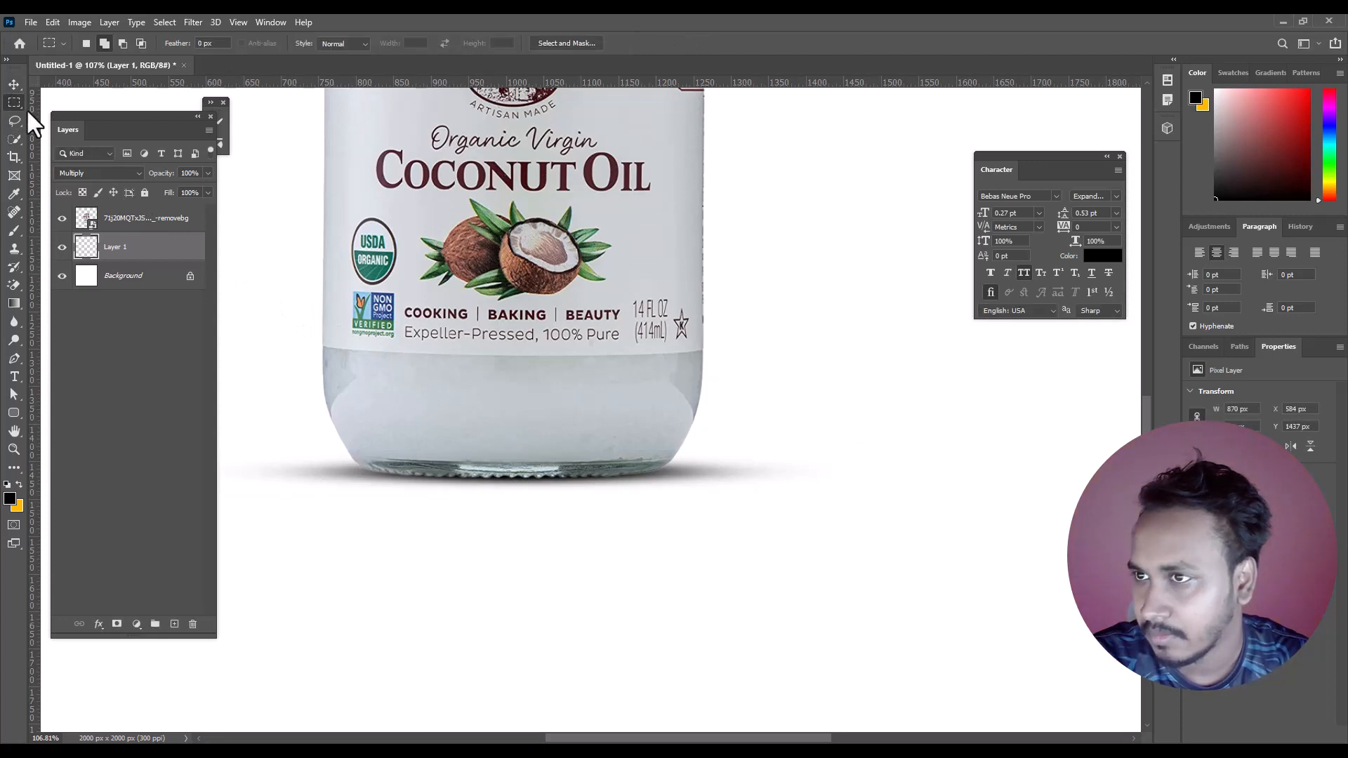
Place the black bob hair image (5a21018b3b9097) from New folder (6) and bring its layer above the jar
{"action": "key", "text": "ctrl+0"}
{"action": "left_click_drag", "start_coordinate": [536, 525], "coordinate": [355, 541]}
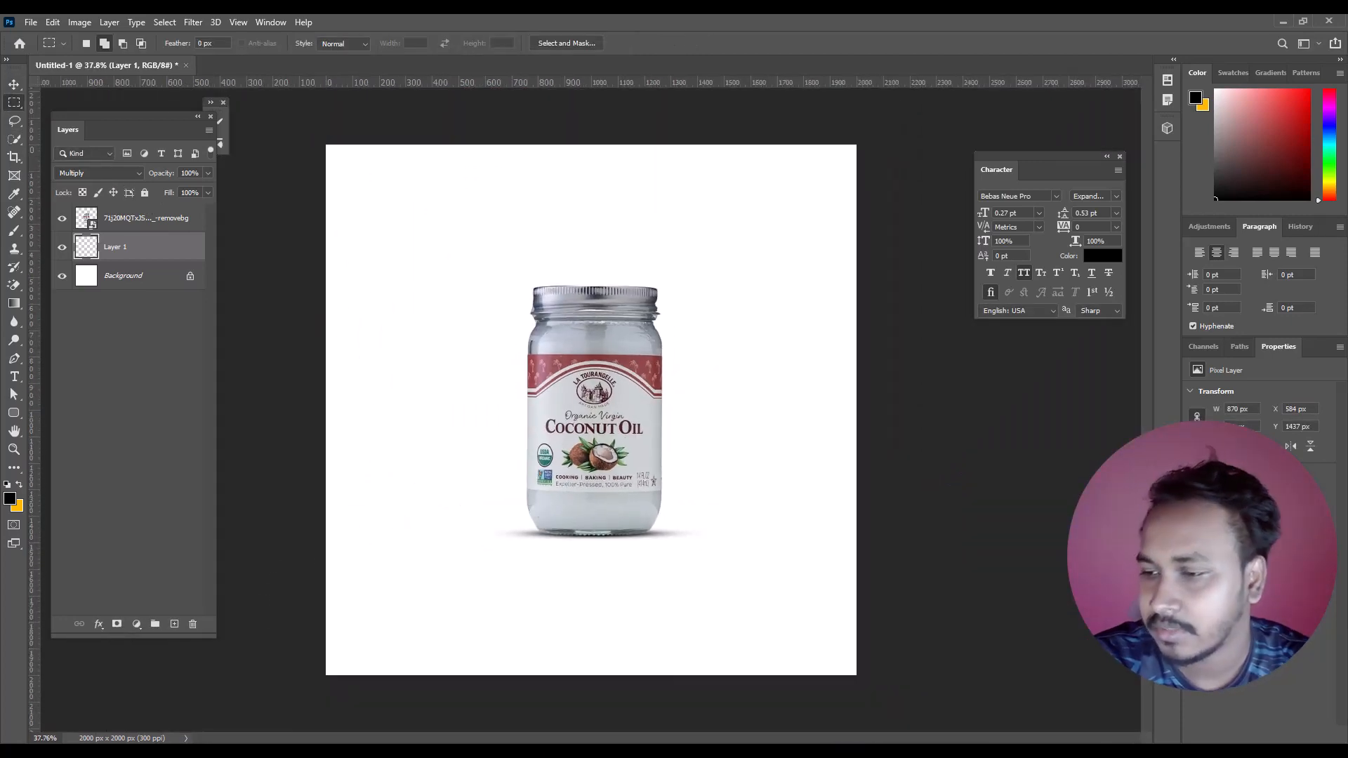
{"action": "left_click", "coordinate": [279, 694]}
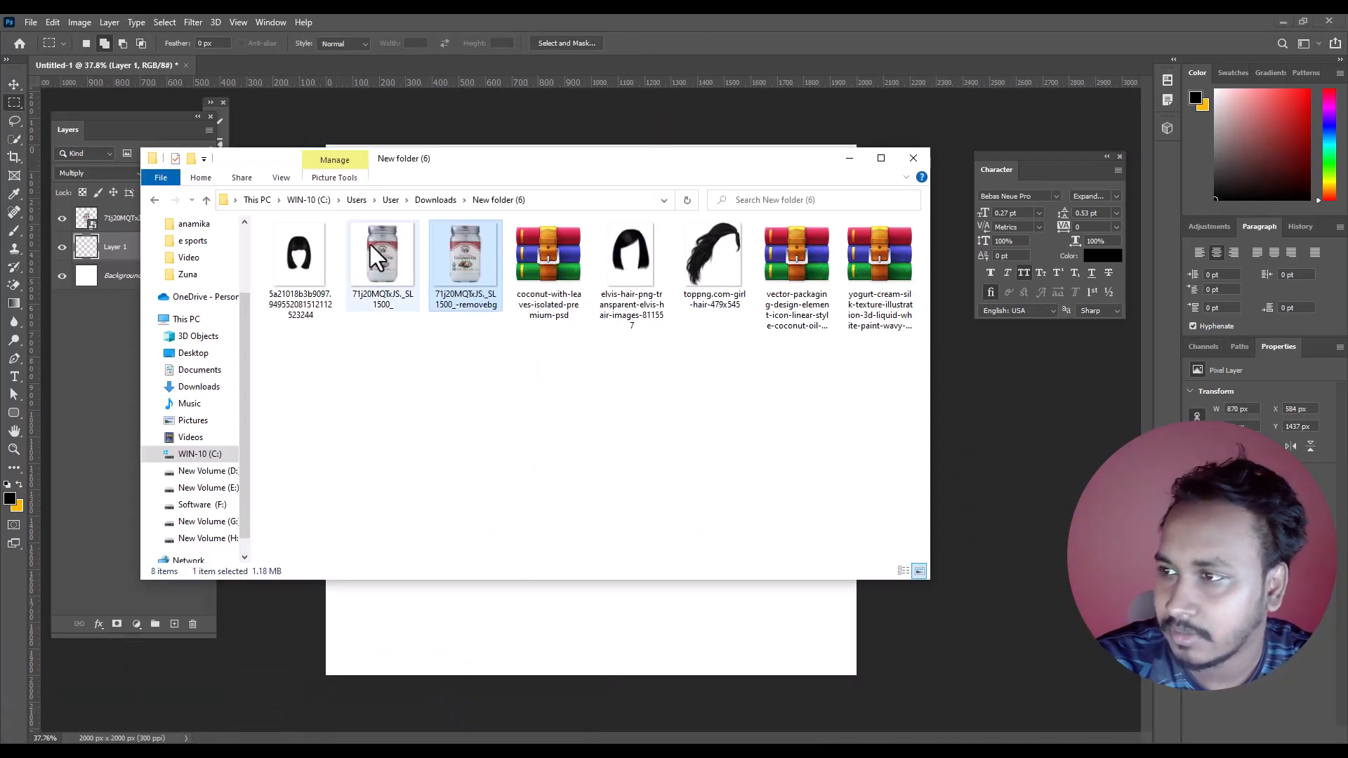
{"action": "left_click_drag", "start_coordinate": [318, 267], "coordinate": [648, 332]}
{"action": "key", "text": "Return"}
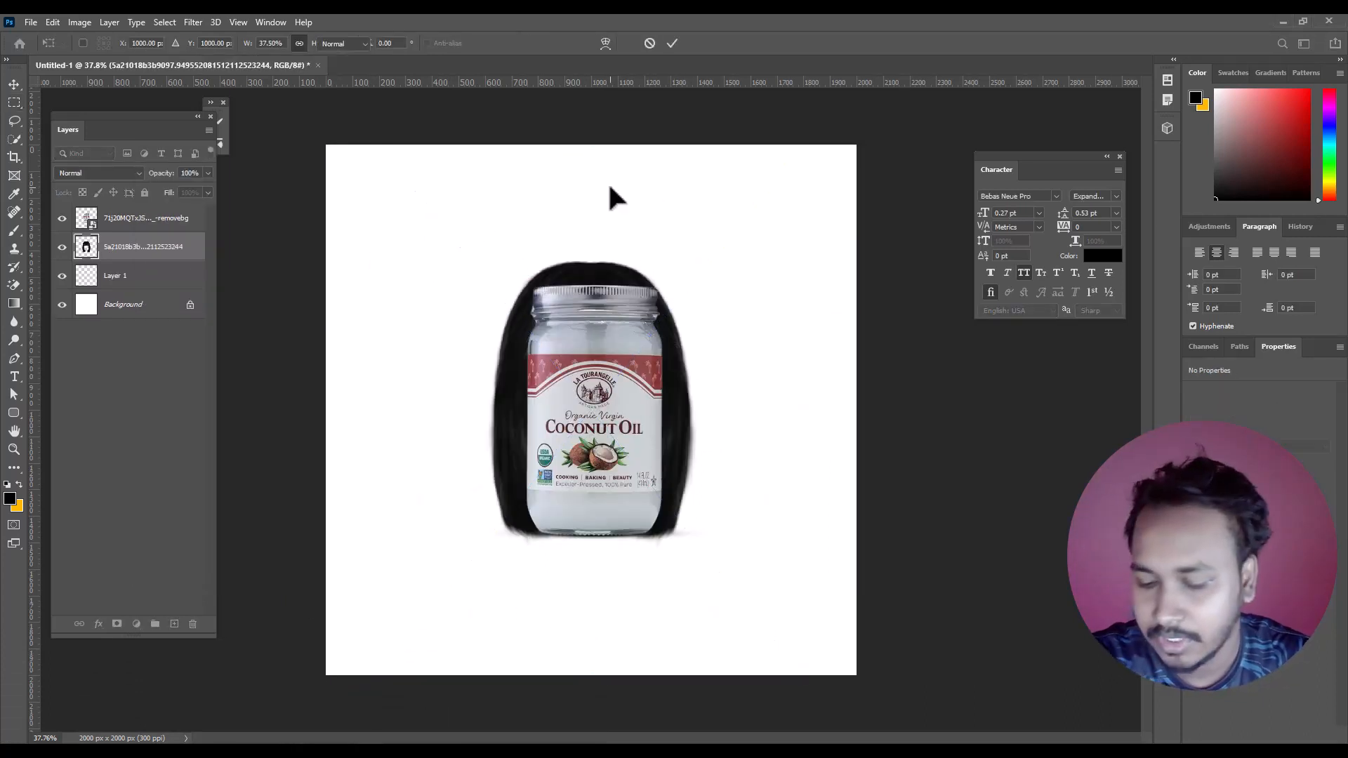
{"action": "key", "text": "ctrl+bracketright"}
Move the hair up to about X 229 px, Y 291 px so it covers the jar's lid and shoulders
{"action": "scroll", "coordinate": [572, 320], "scroll_direction": "up", "scroll_amount": 2}
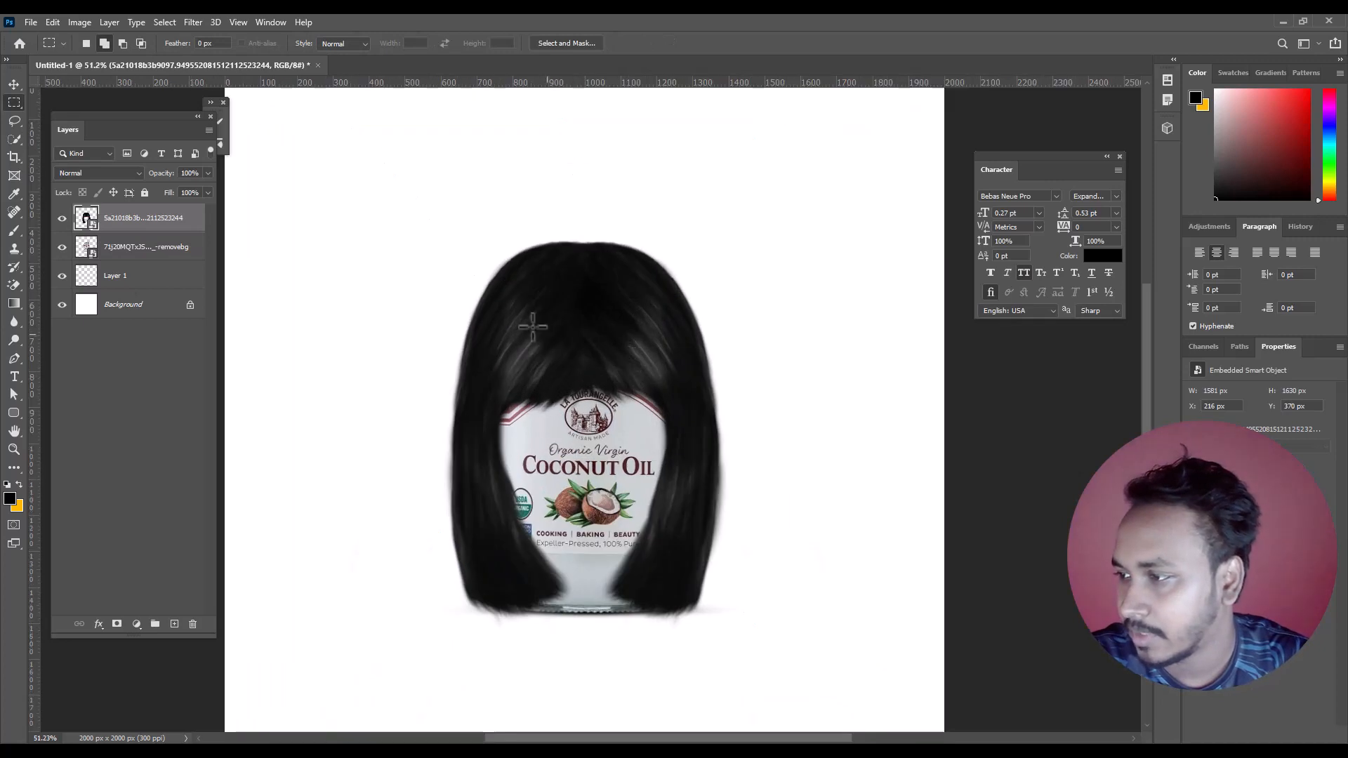
{"action": "left_click", "coordinate": [14, 85]}
{"action": "left_click_drag", "start_coordinate": [624, 348], "coordinate": [632, 320]}
{"action": "scroll", "coordinate": [627, 433], "scroll_direction": "down", "scroll_amount": 4}
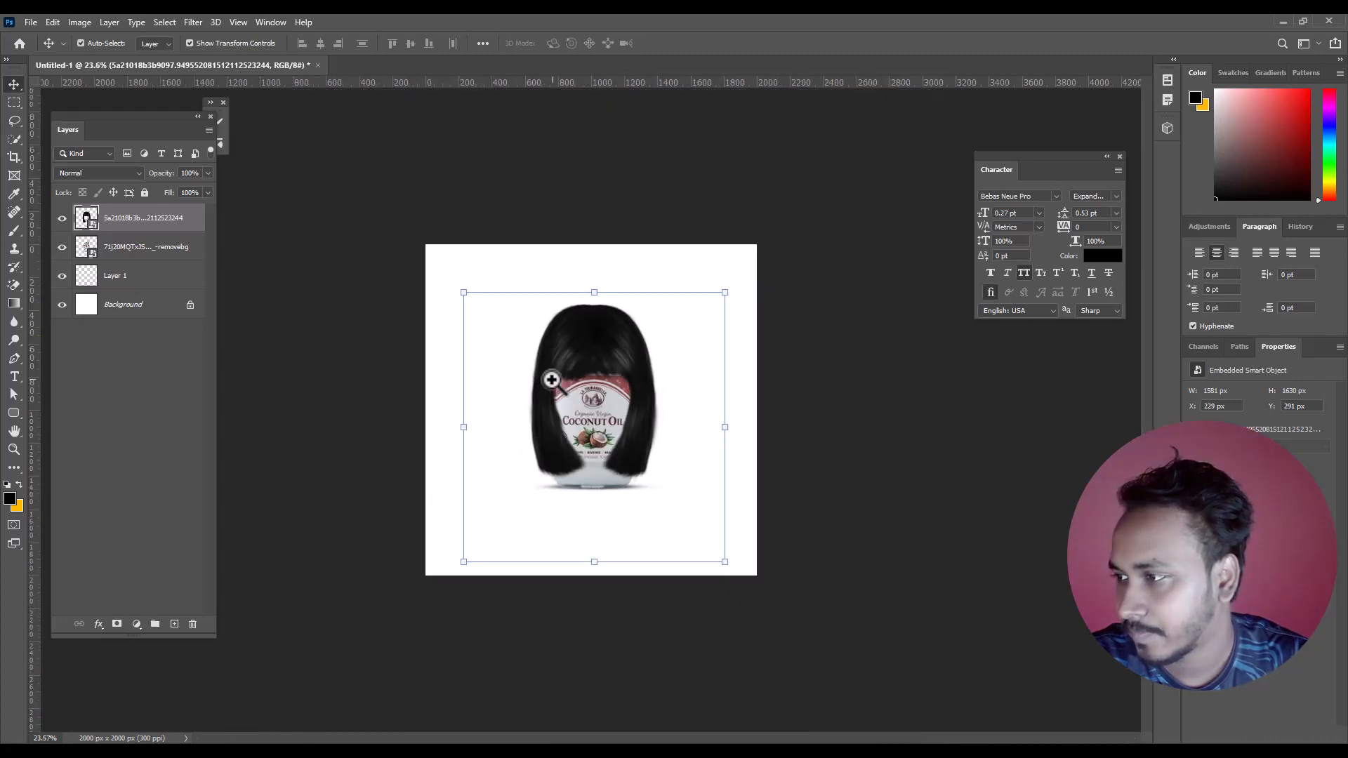
{"action": "scroll", "coordinate": [627, 433], "scroll_direction": "up", "scroll_amount": 8}
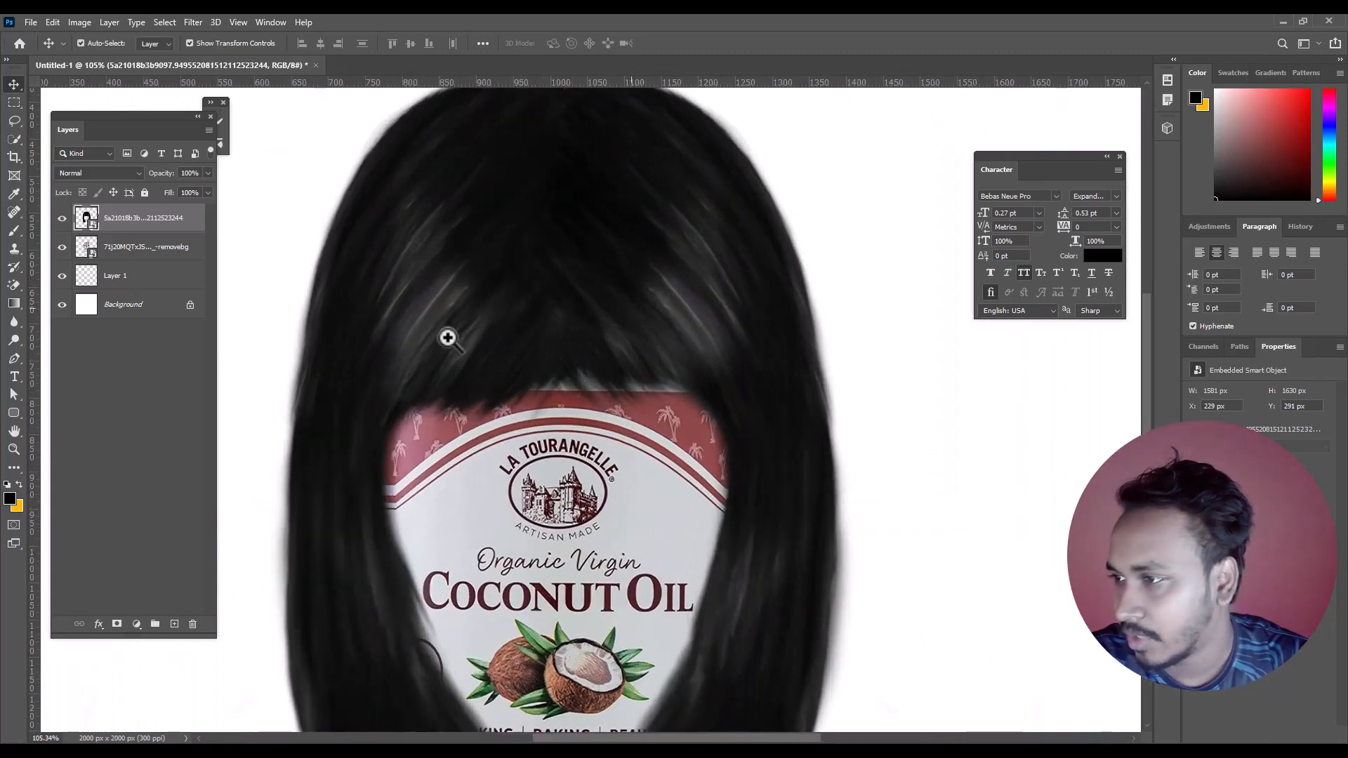
{"action": "scroll", "coordinate": [445, 337], "scroll_direction": "down", "scroll_amount": 3}
{"action": "scroll", "coordinate": [411, 316], "scroll_direction": "down", "scroll_amount": 1}
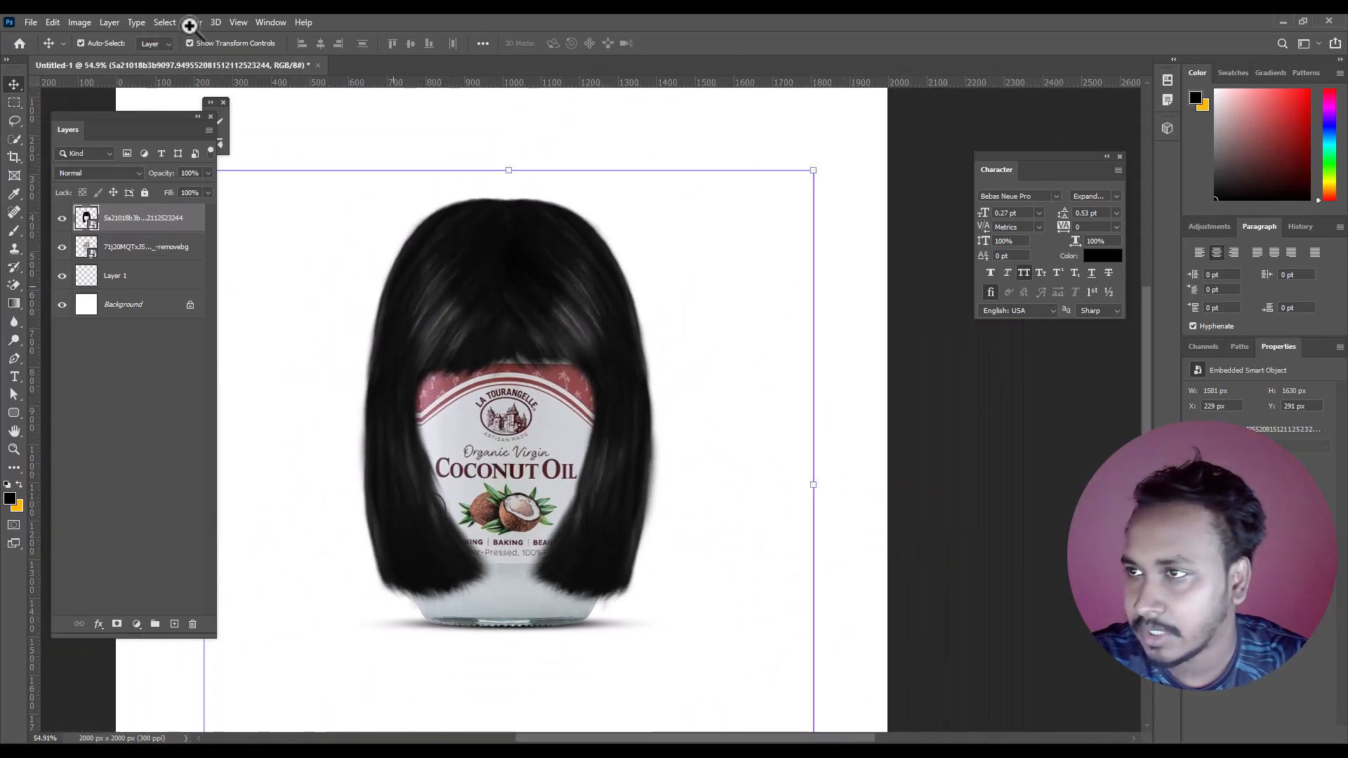
Apply the Camera Raw Filter to the hair layer with Highlights raised to +27
{"action": "left_click", "coordinate": [192, 22]}
{"action": "left_click", "coordinate": [211, 106]}
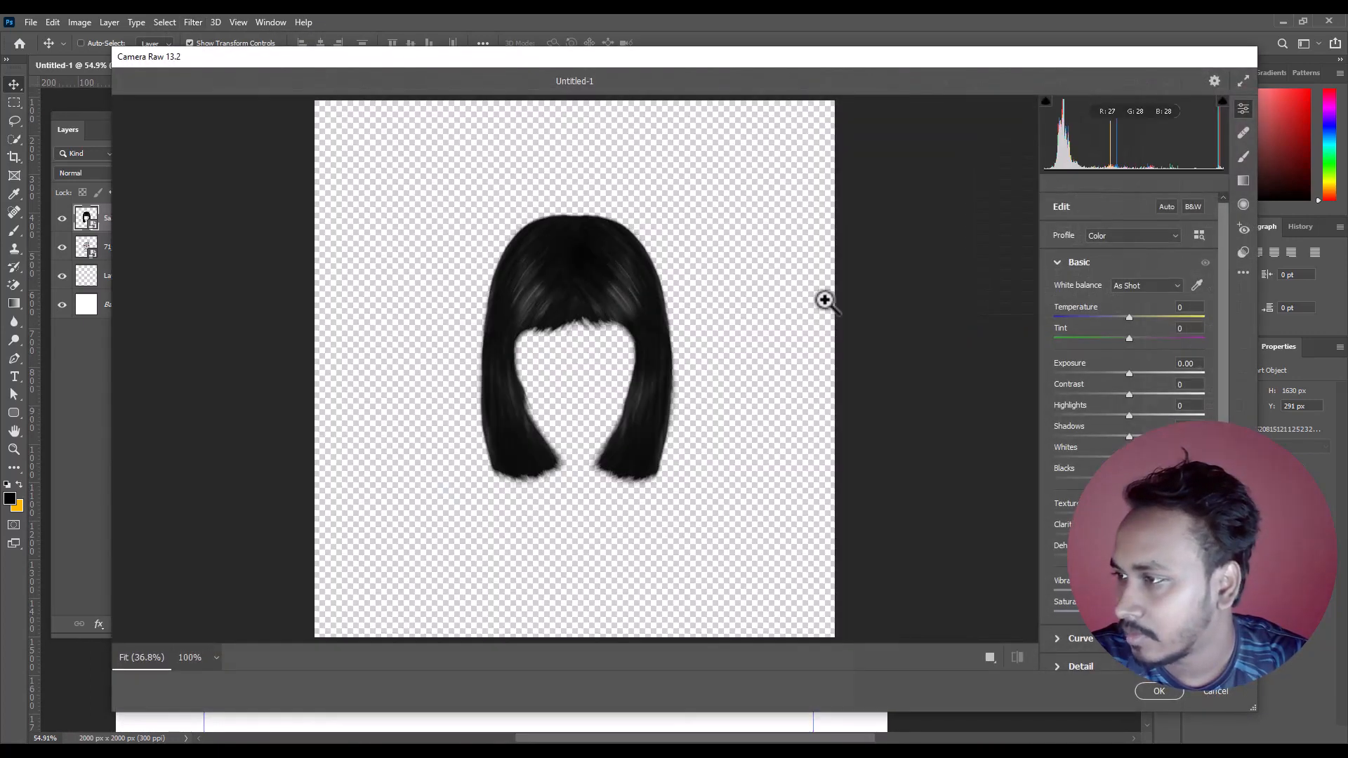
{"action": "scroll", "coordinate": [659, 301], "scroll_direction": "up", "scroll_amount": 2}
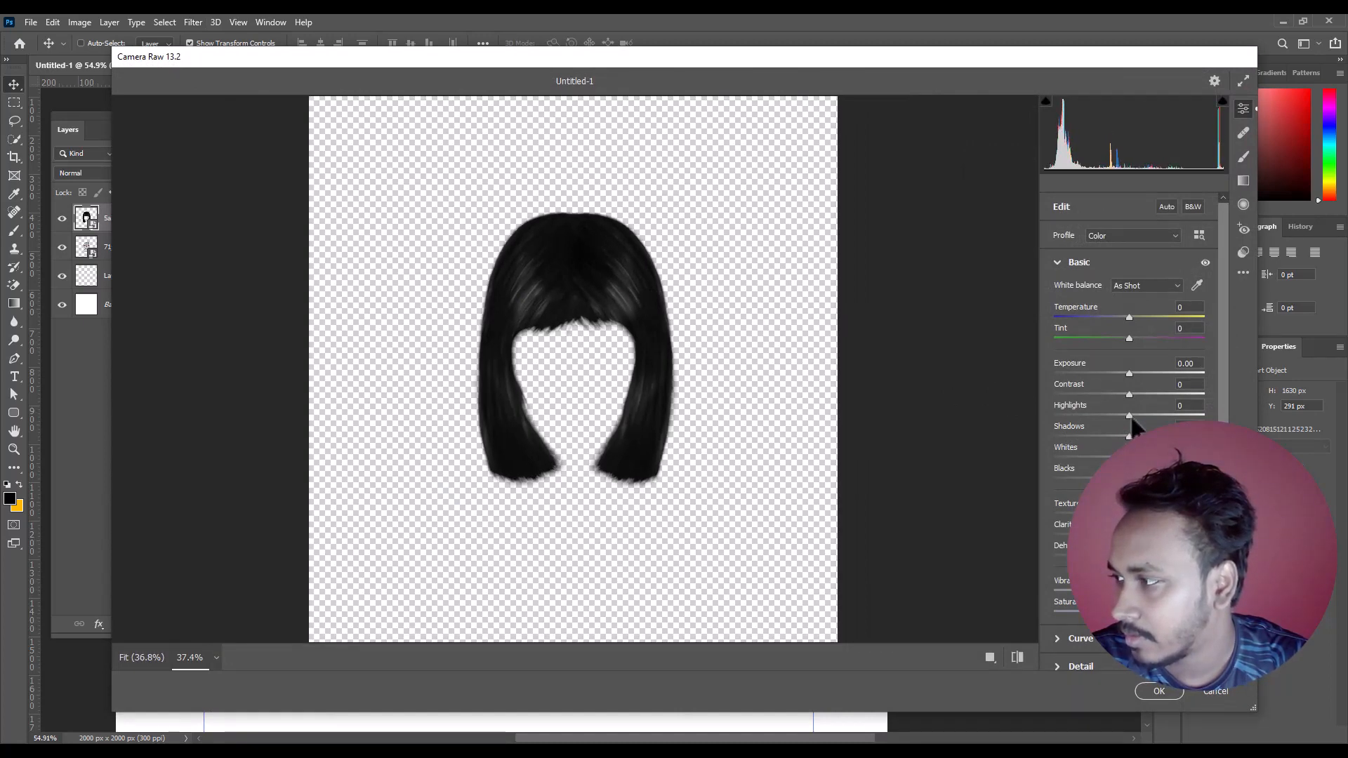
{"action": "left_click_drag", "start_coordinate": [1130, 416], "coordinate": [1163, 416]}
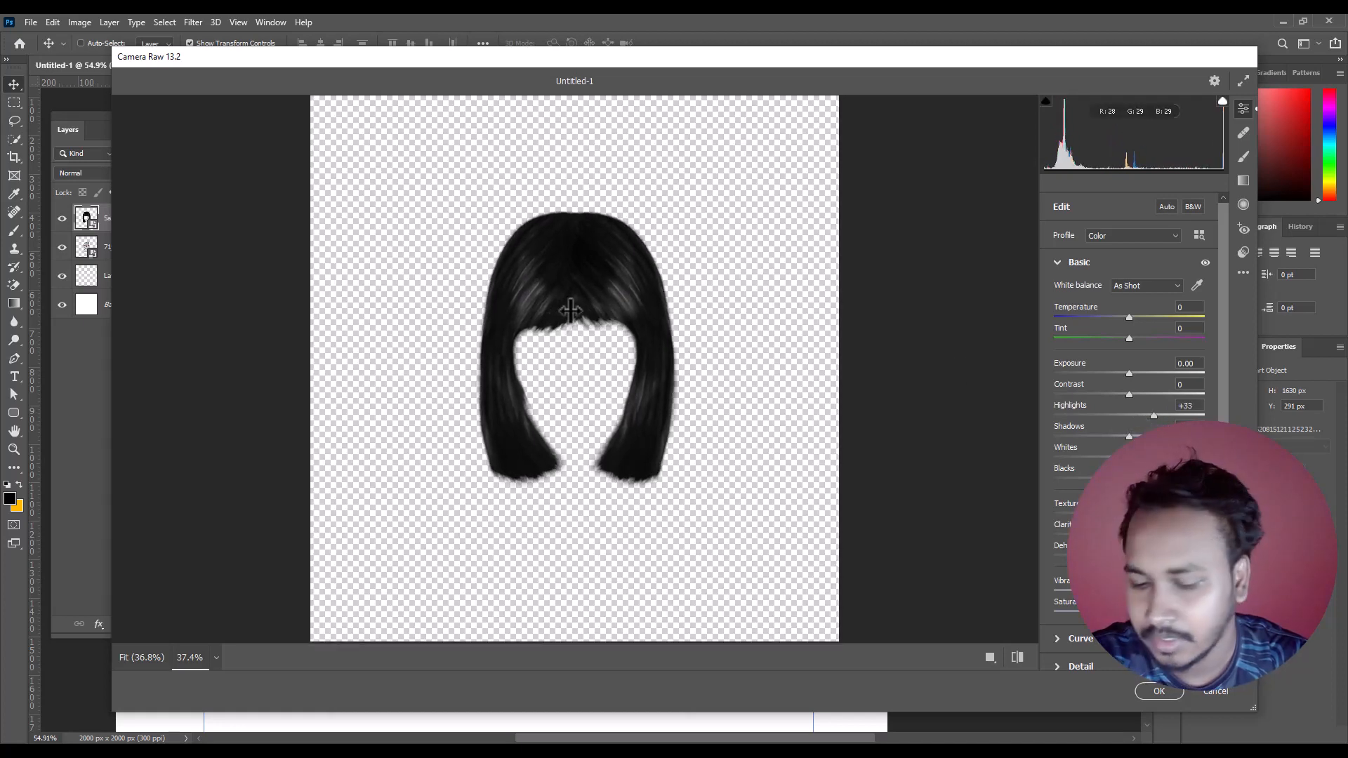
{"action": "key", "text": "ctrl+plus"}
{"action": "key", "text": "ctrl+plus"}
{"action": "key", "text": "ctrl+plus"}
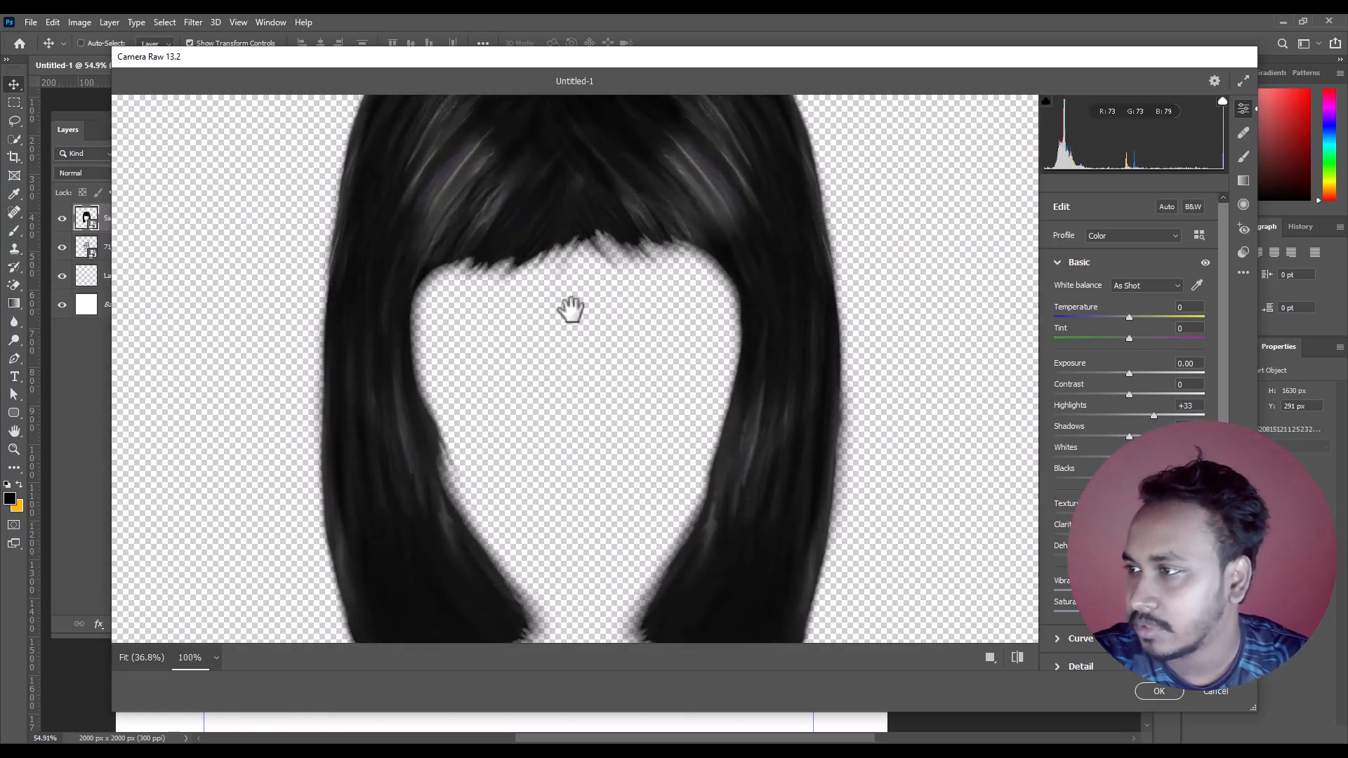
{"action": "left_click_drag", "start_coordinate": [571, 309], "coordinate": [547, 439]}
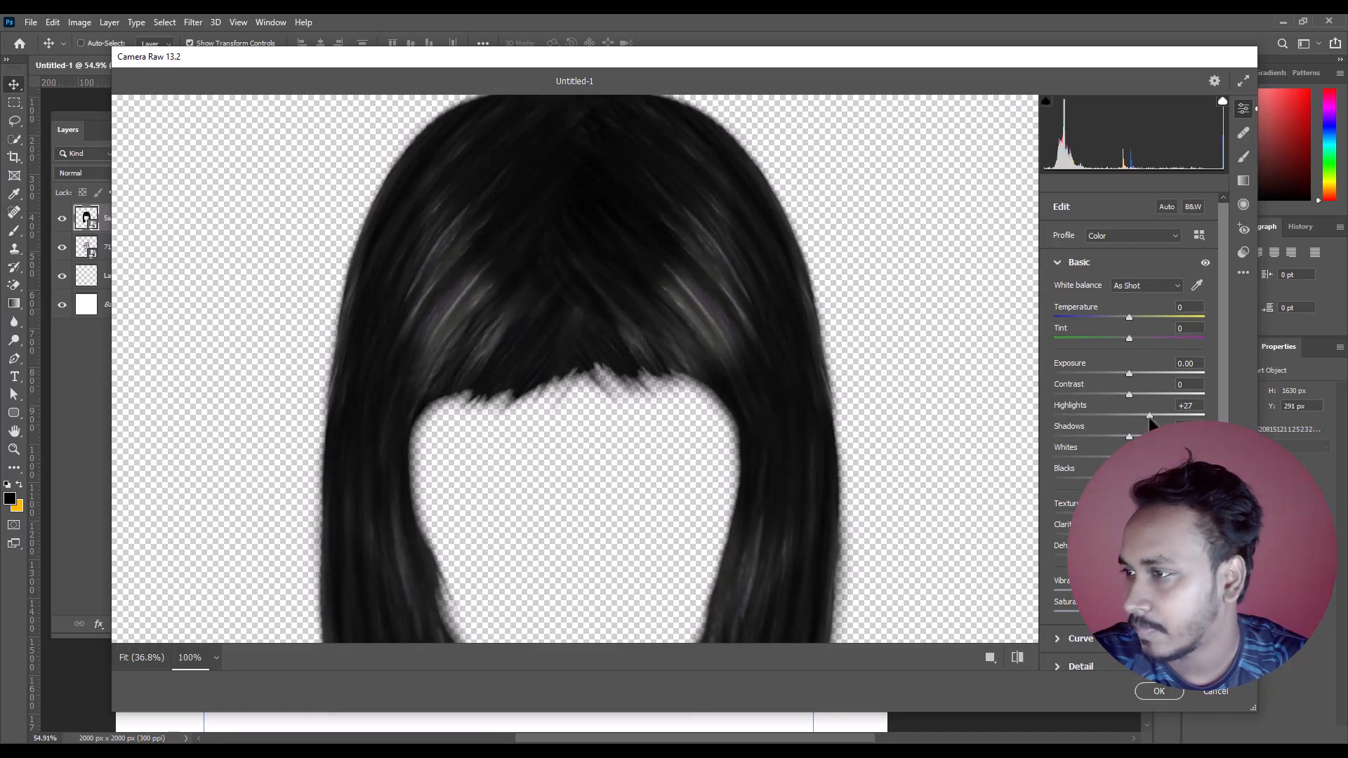
{"action": "left_click", "coordinate": [1158, 692]}
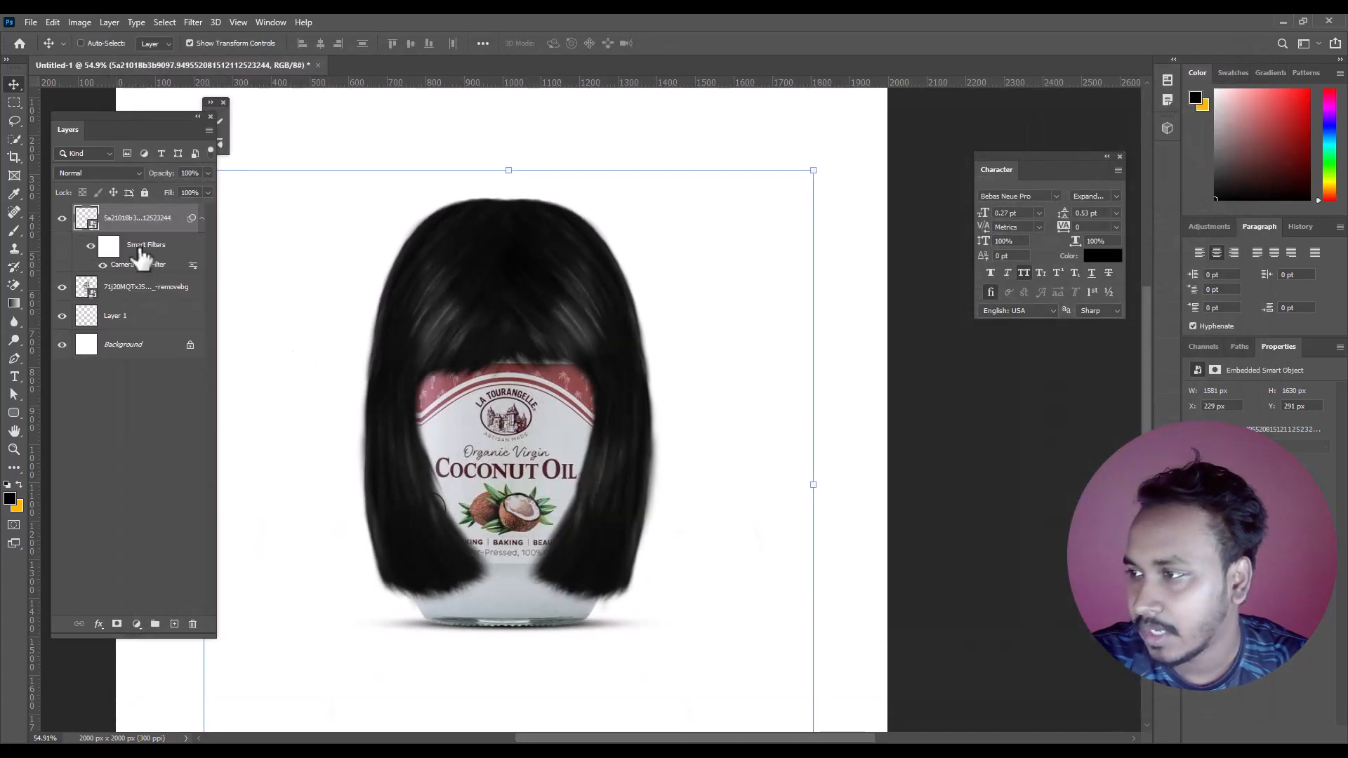
Add a Black & White adjustment clipped to the hair layer so only the hair is desaturated, and check the strands
{"action": "left_click", "coordinate": [135, 624]}
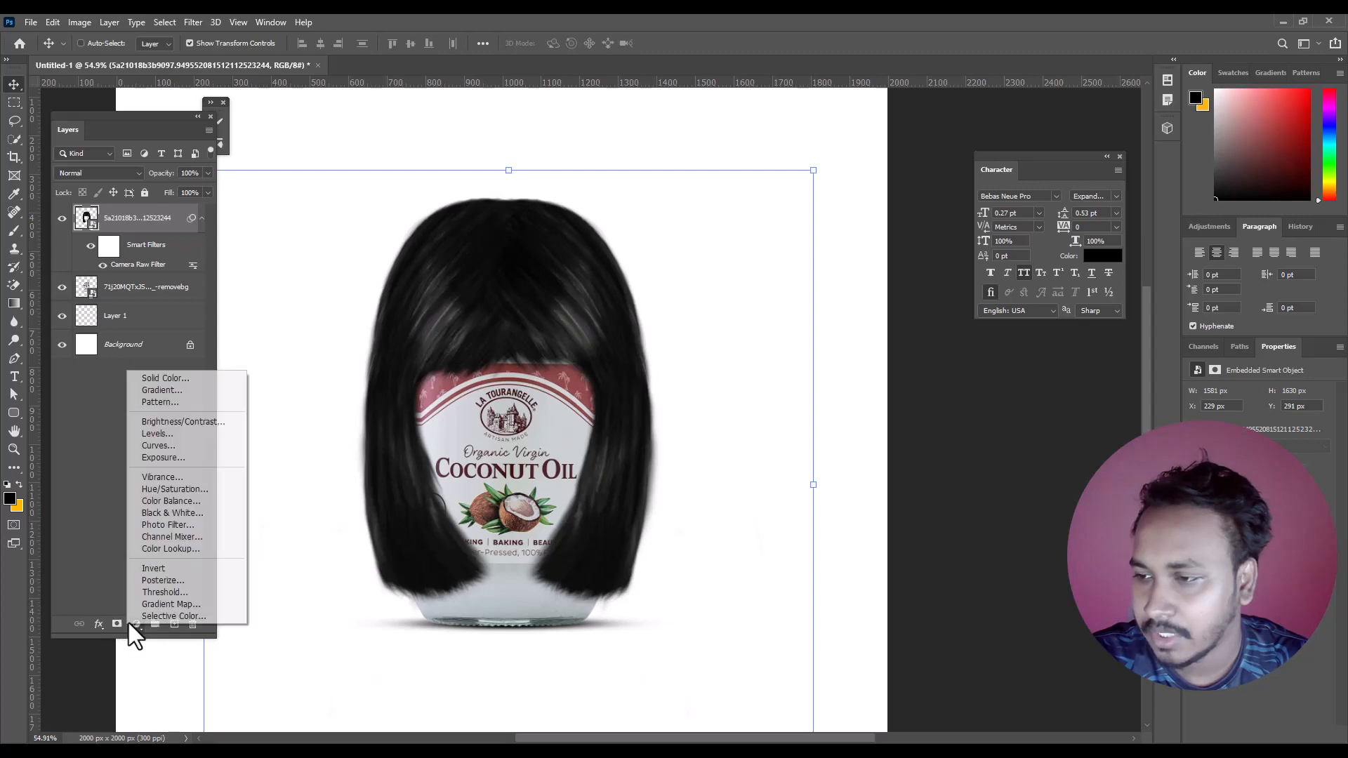
{"action": "left_click", "coordinate": [156, 508]}
{"action": "left_click", "coordinate": [1241, 735]}
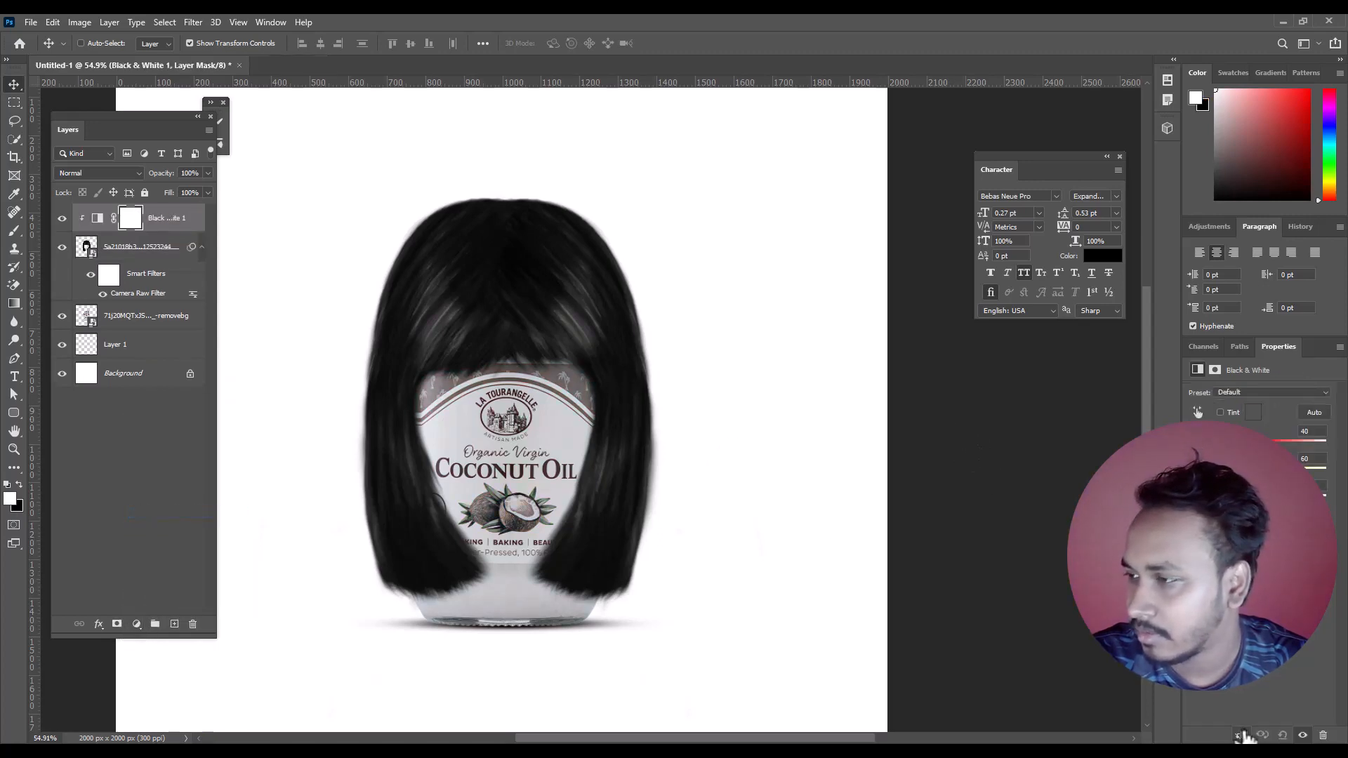
{"action": "scroll", "coordinate": [551, 349], "scroll_direction": "up", "scroll_amount": 3}
{"action": "scroll", "coordinate": [551, 349], "scroll_direction": "up", "scroll_amount": 2}
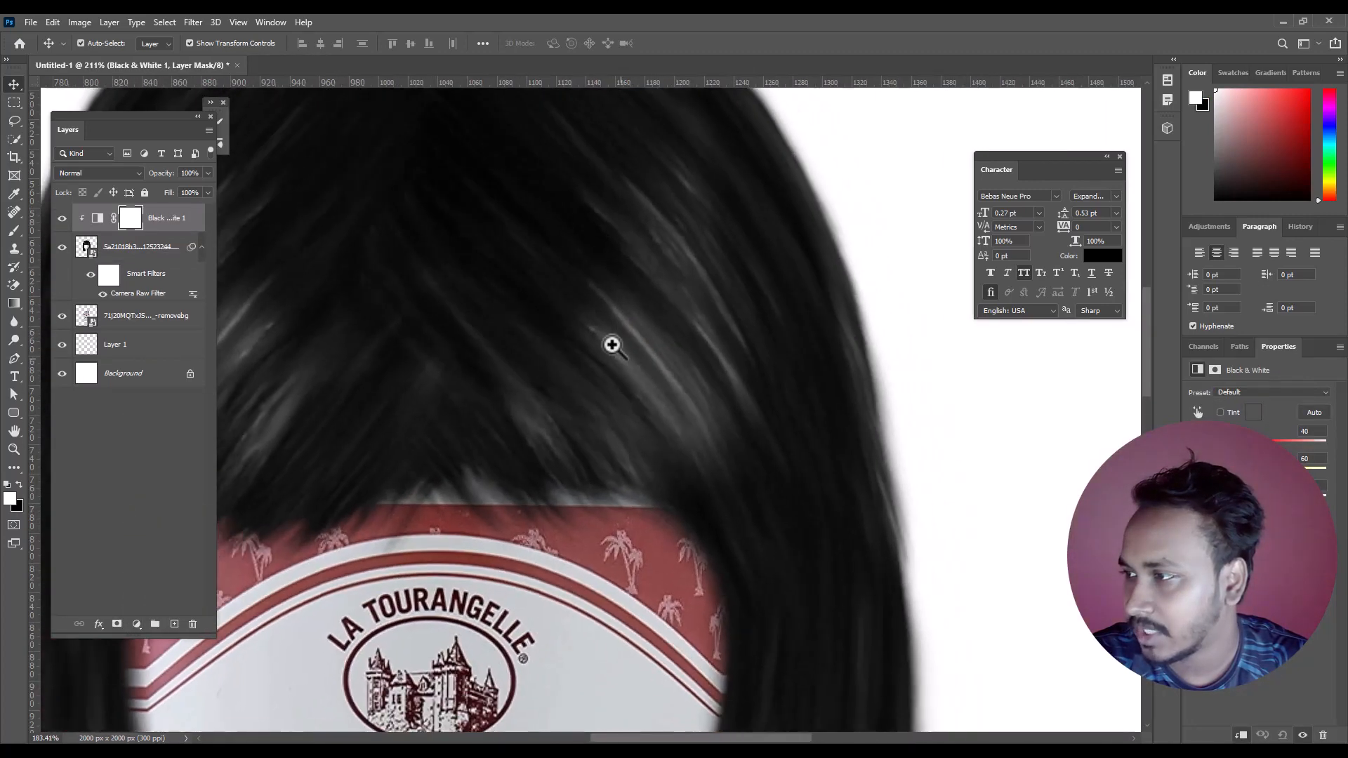
{"action": "scroll", "coordinate": [611, 343], "scroll_direction": "down", "scroll_amount": 3}
{"action": "scroll", "coordinate": [691, 367], "scroll_direction": "down", "scroll_amount": 3}
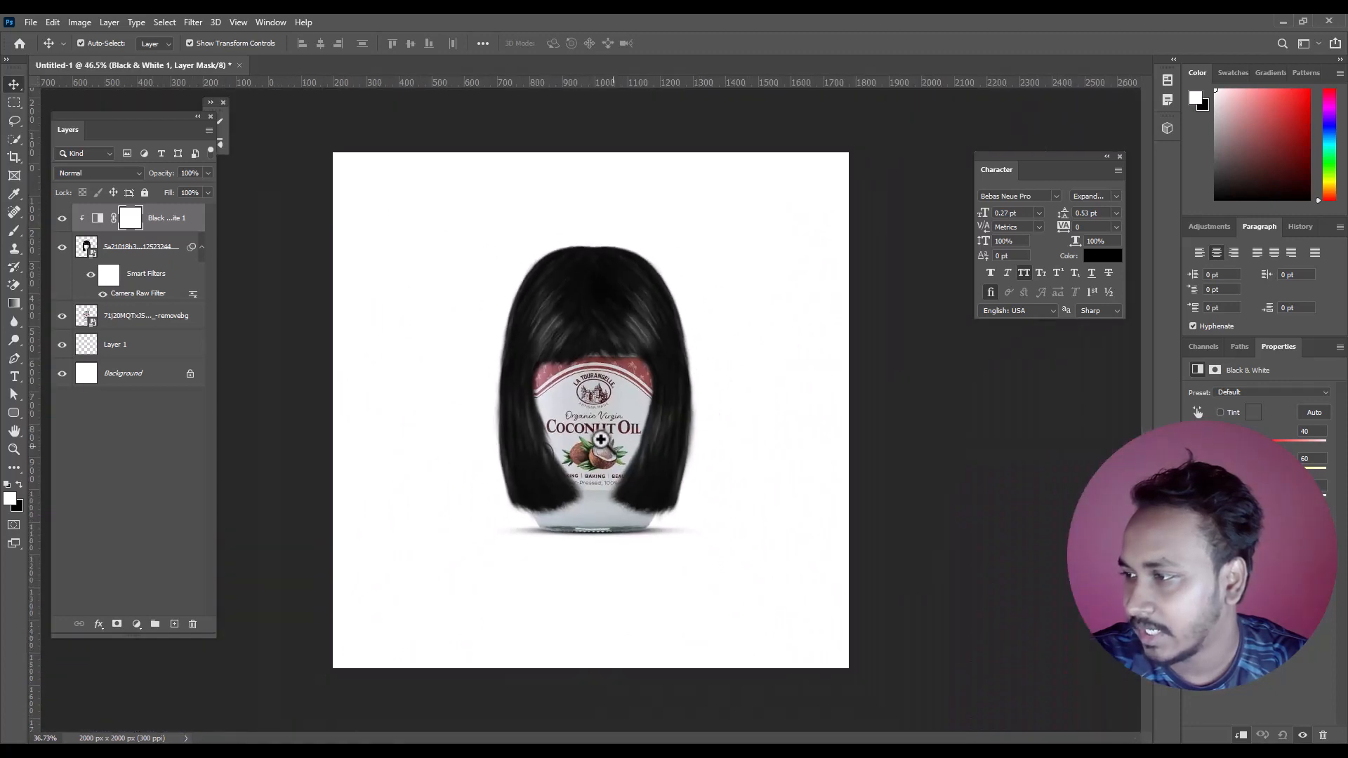
{"action": "scroll", "coordinate": [641, 473], "scroll_direction": "up", "scroll_amount": 1}
{"action": "scroll", "coordinate": [641, 473], "scroll_direction": "down", "scroll_amount": 2}
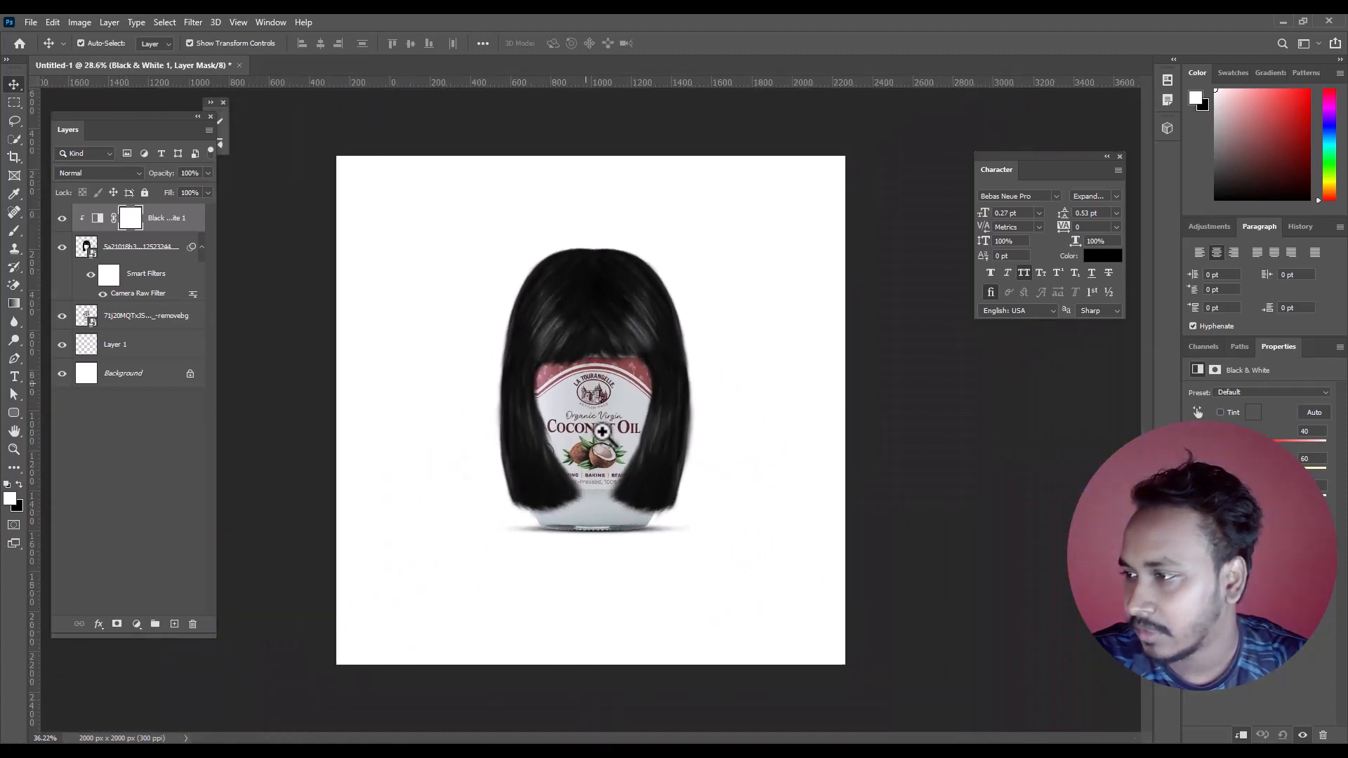
Group the Black & White, hair, jar and shadow layers and move the group slightly down the canvas
{"action": "left_click", "coordinate": [140, 319], "text": "ctrl"}
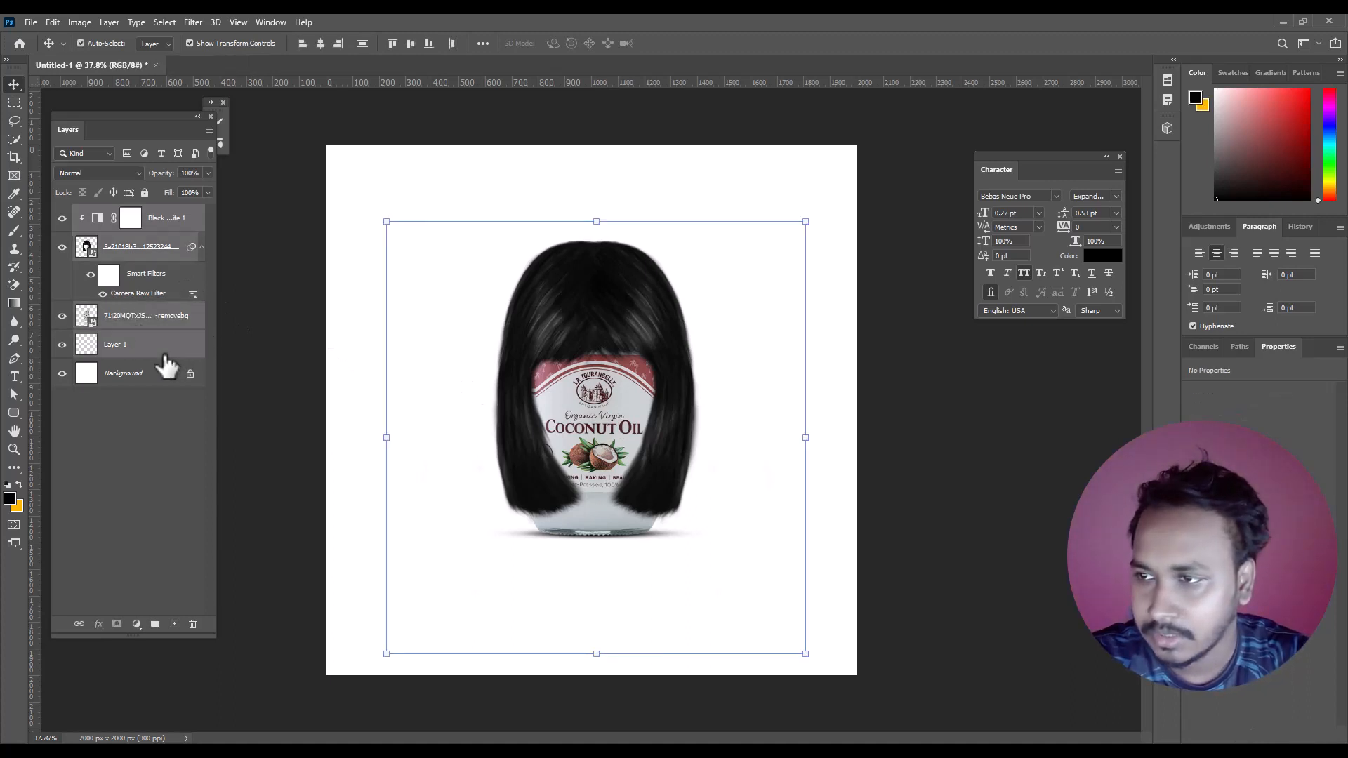
{"action": "key", "text": "ctrl+g"}
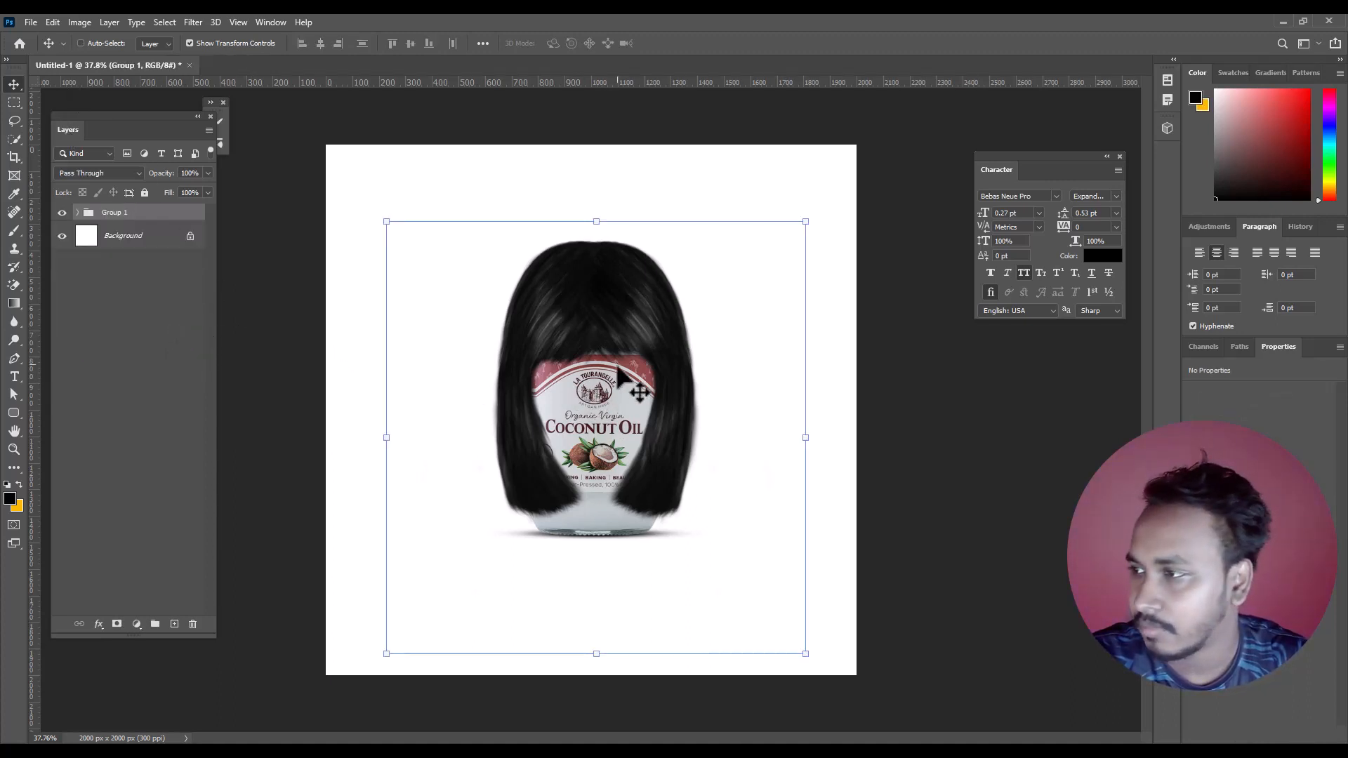
{"action": "left_click_drag", "start_coordinate": [627, 362], "coordinate": [628, 393]}
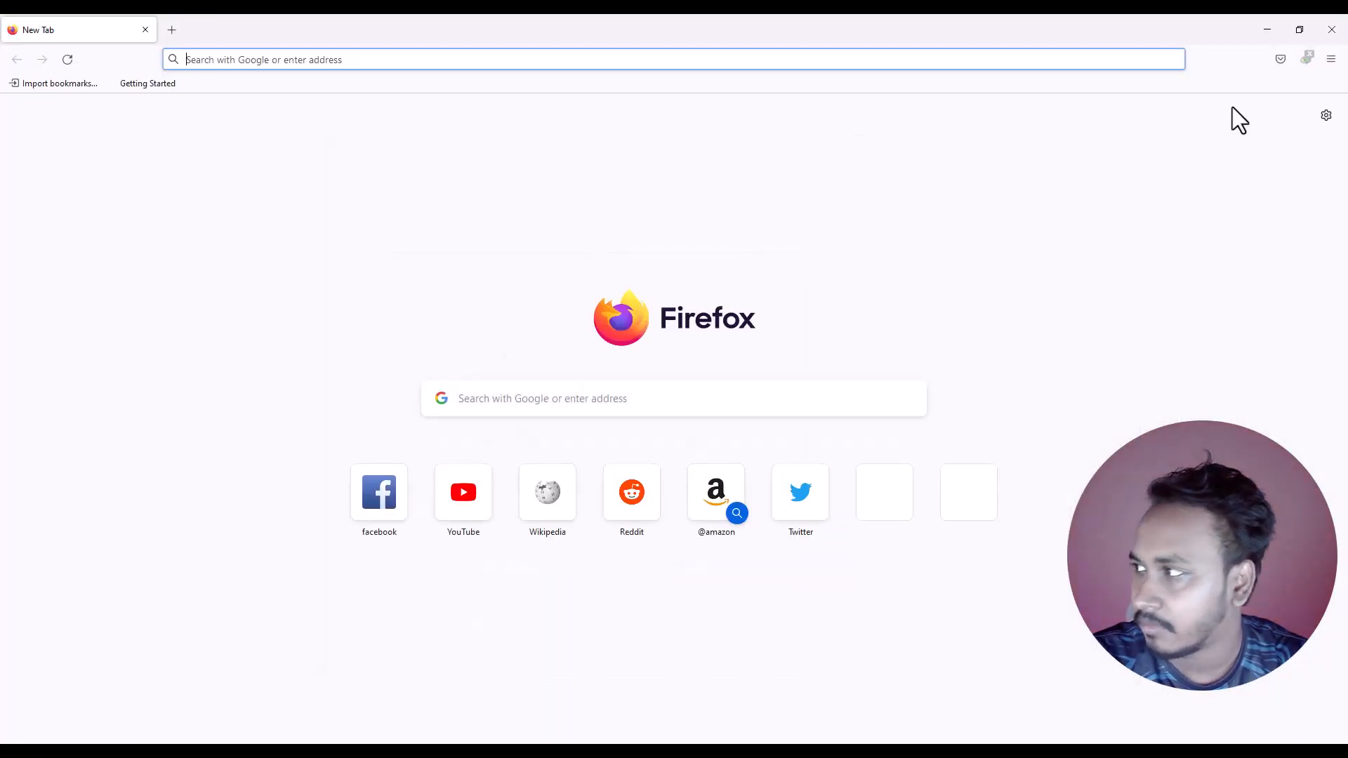
Extract the coconut-with-leaves, vector-packaging and yogurt-cream archives into New folder (6)
{"action": "left_click", "coordinate": [1329, 29]}
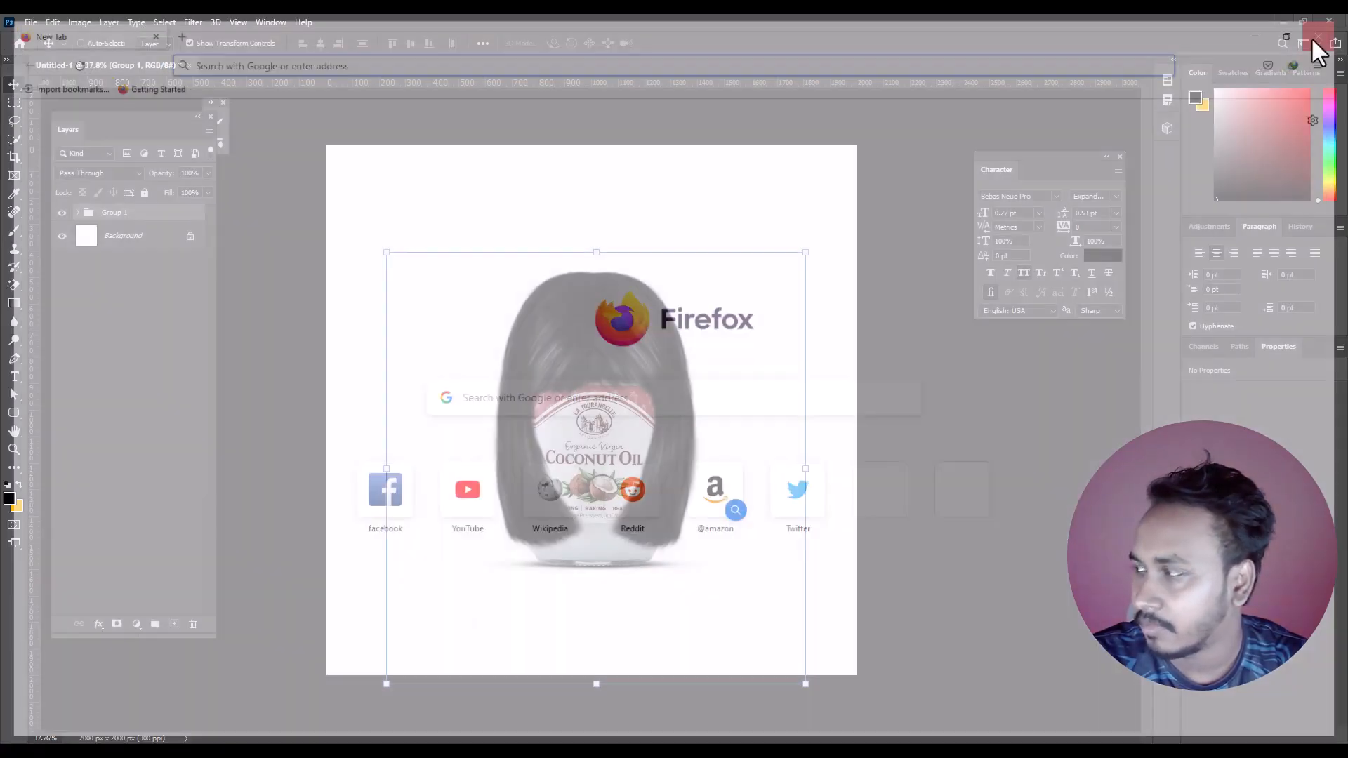
{"action": "left_click", "coordinate": [280, 722]}
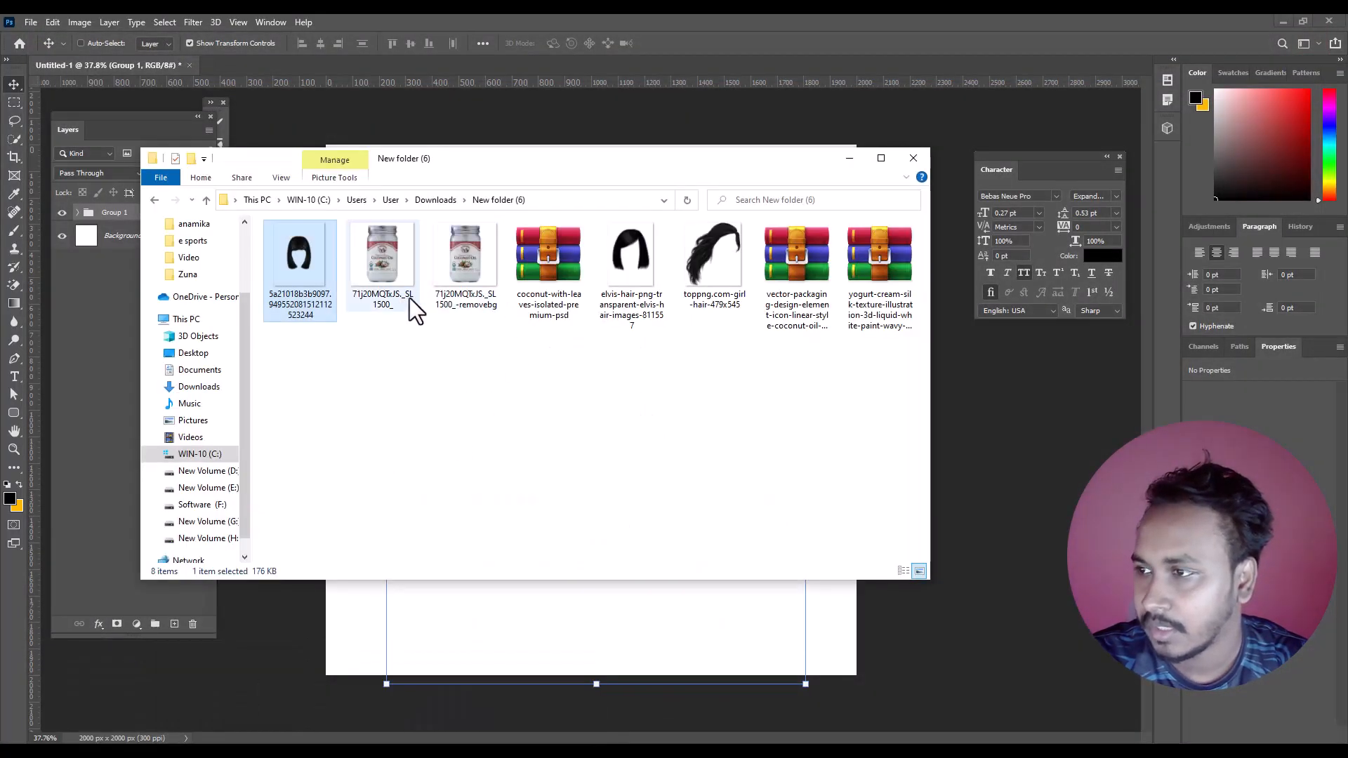
{"action": "left_click", "coordinate": [548, 267]}
{"action": "left_click", "coordinate": [781, 259], "text": "ctrl"}
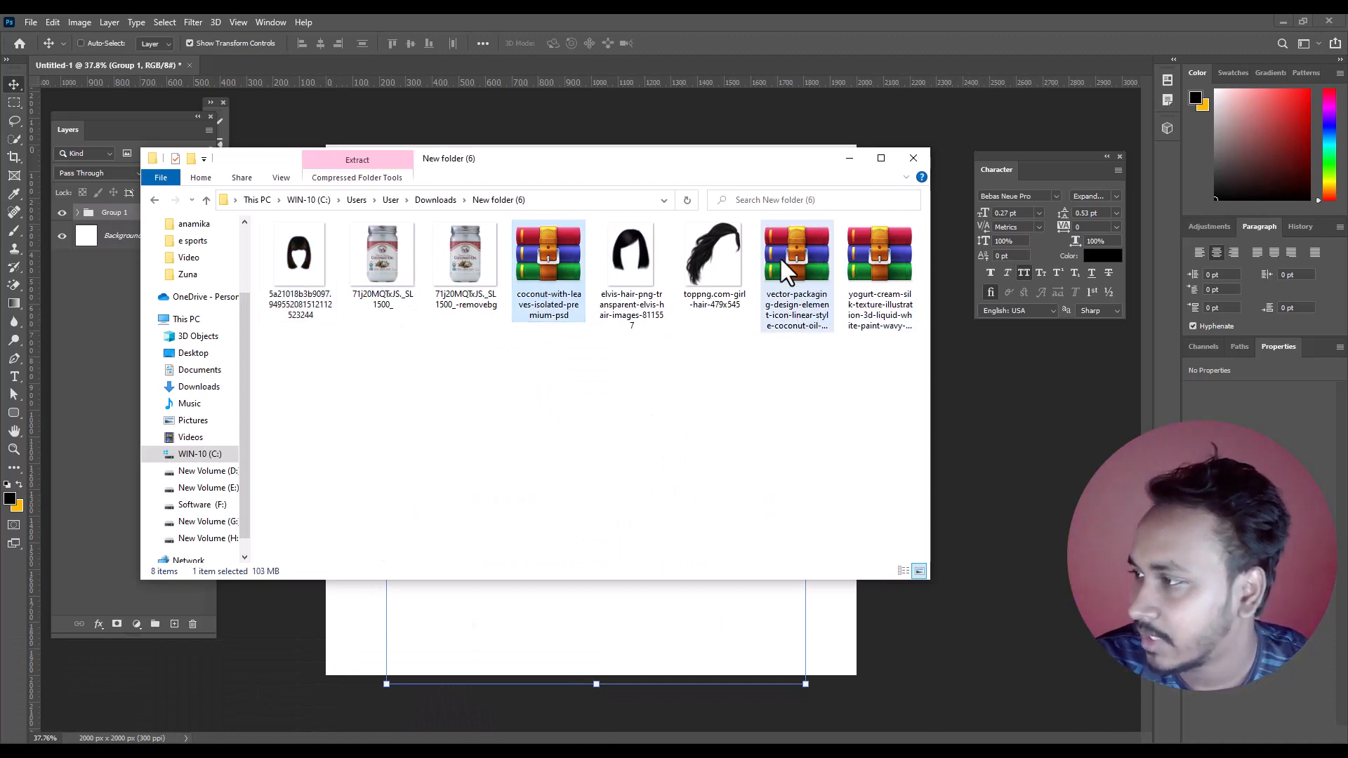
{"action": "left_click", "coordinate": [884, 256], "text": "ctrl"}
{"action": "right_click", "coordinate": [884, 256]}
{"action": "left_click", "coordinate": [895, 340]}
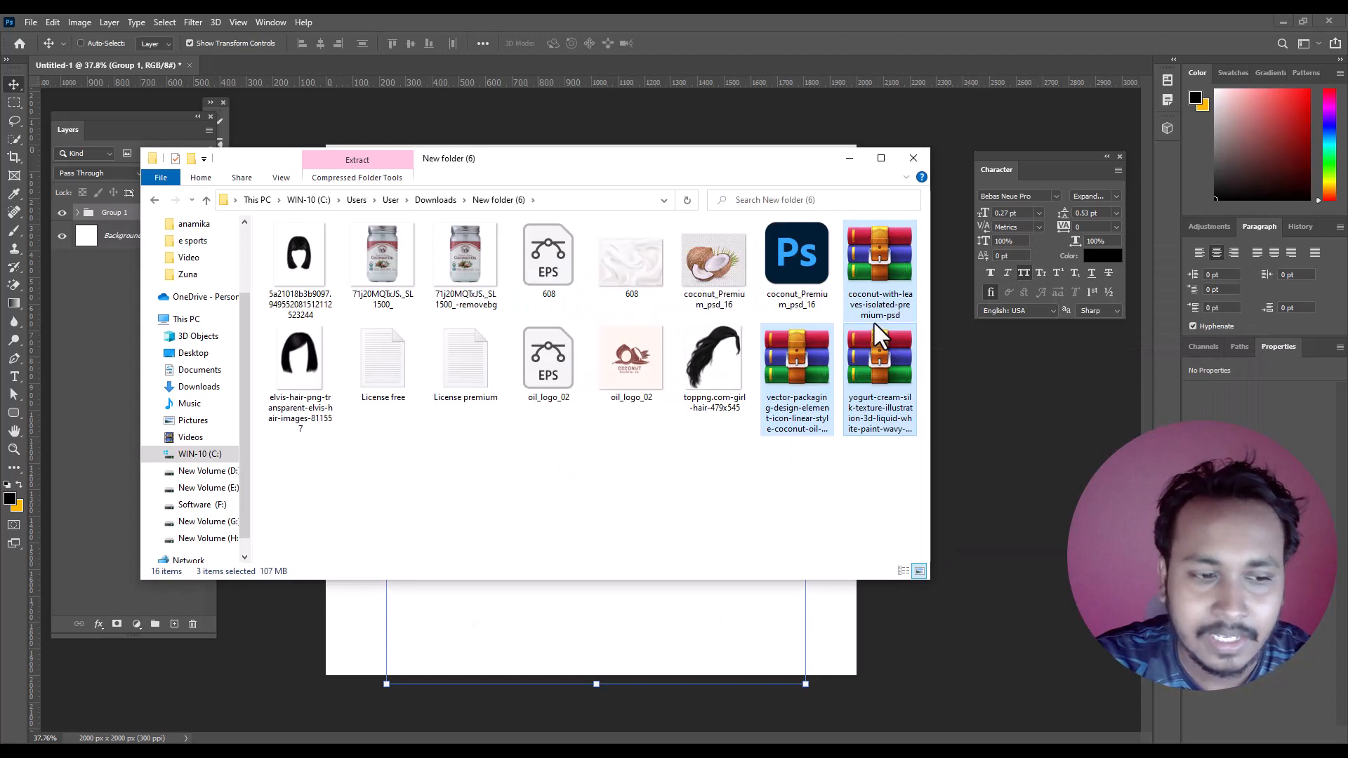
Delete the three extracted archives from New folder (6)
{"action": "left_click_drag", "start_coordinate": [781, 484], "coordinate": [894, 392]}
{"action": "key", "text": "Delete"}
{"action": "left_click", "coordinate": [903, 260]}
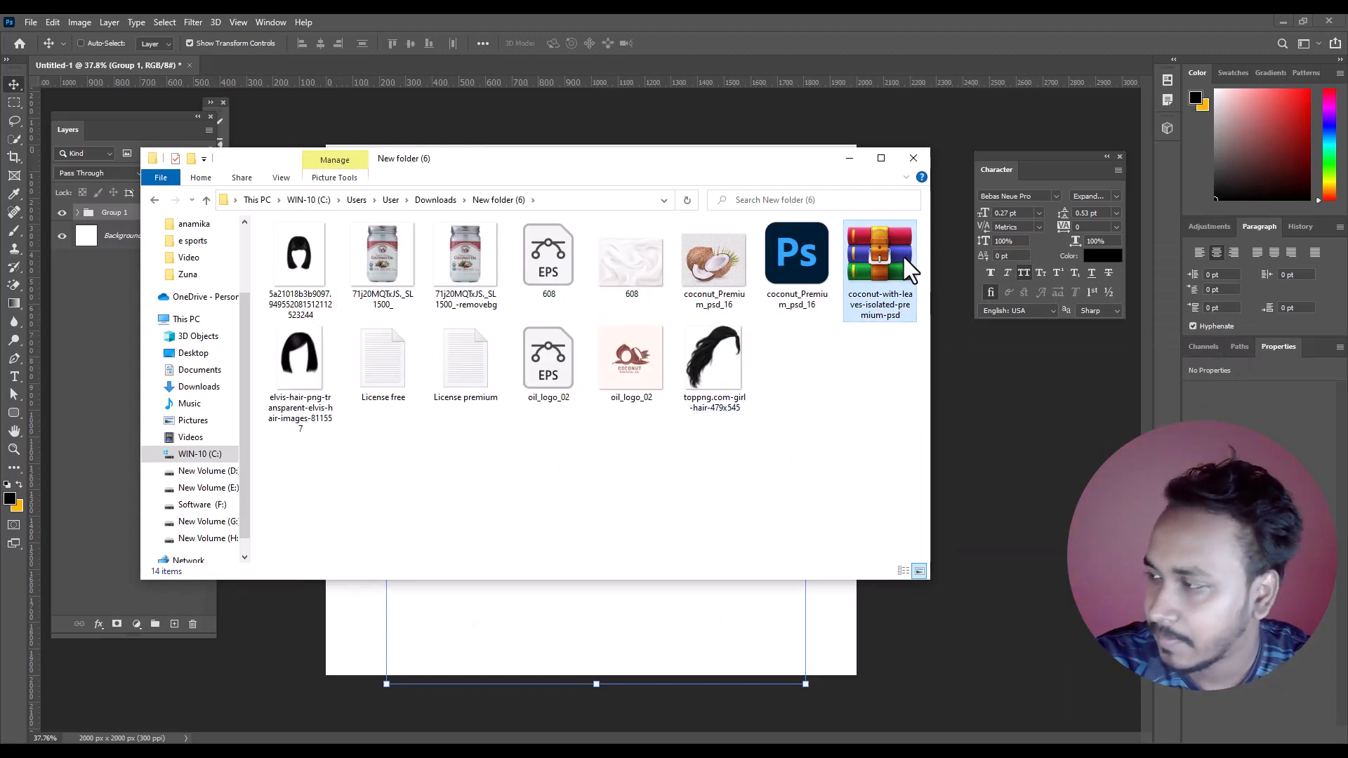
{"action": "key", "text": "Delete"}
Open coconut_Premium_psd_16 and copy its coconut sliced, coconut half, coconut and leaves layers into the Untitled-1 document
{"action": "double_click", "coordinate": [781, 247]}
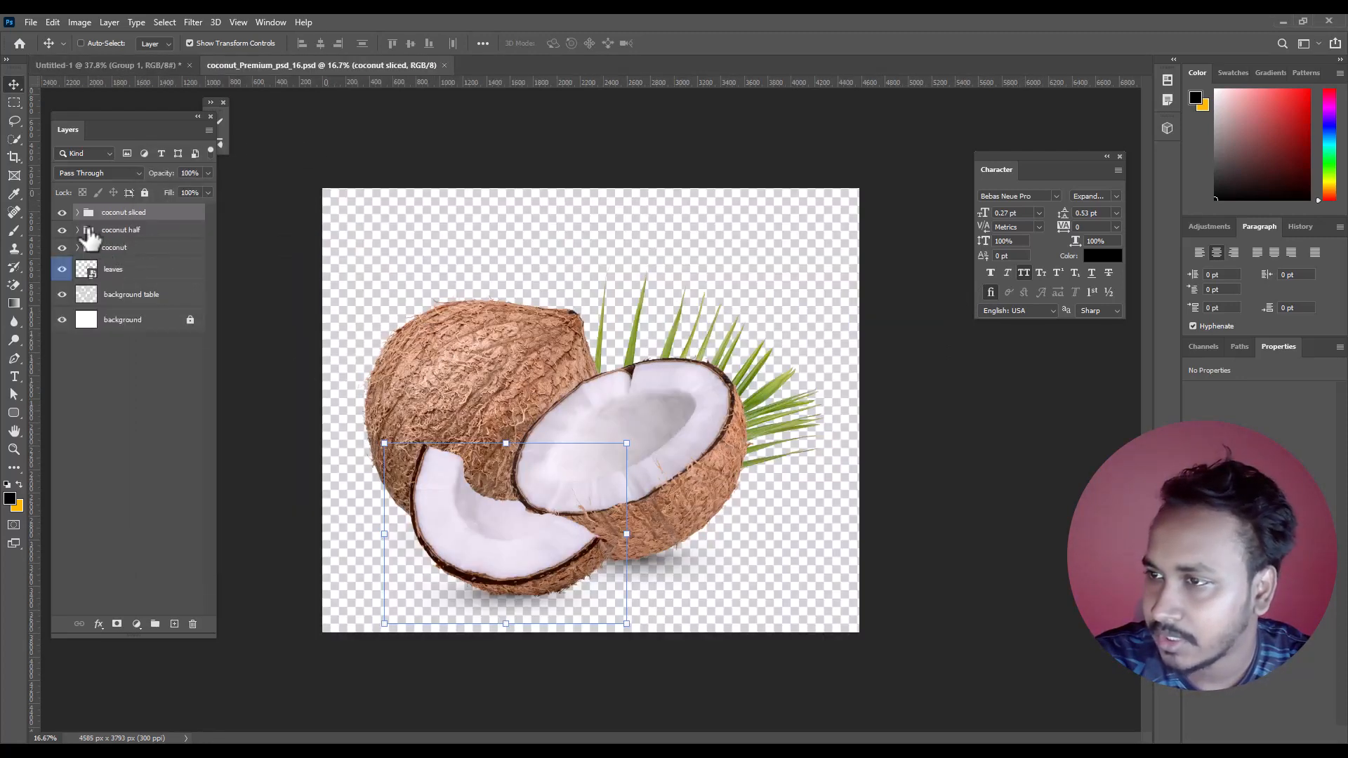
{"action": "left_click", "coordinate": [62, 213]}
{"action": "left_click", "coordinate": [63, 212]}
{"action": "left_click", "coordinate": [62, 213]}
{"action": "left_click", "coordinate": [62, 213]}
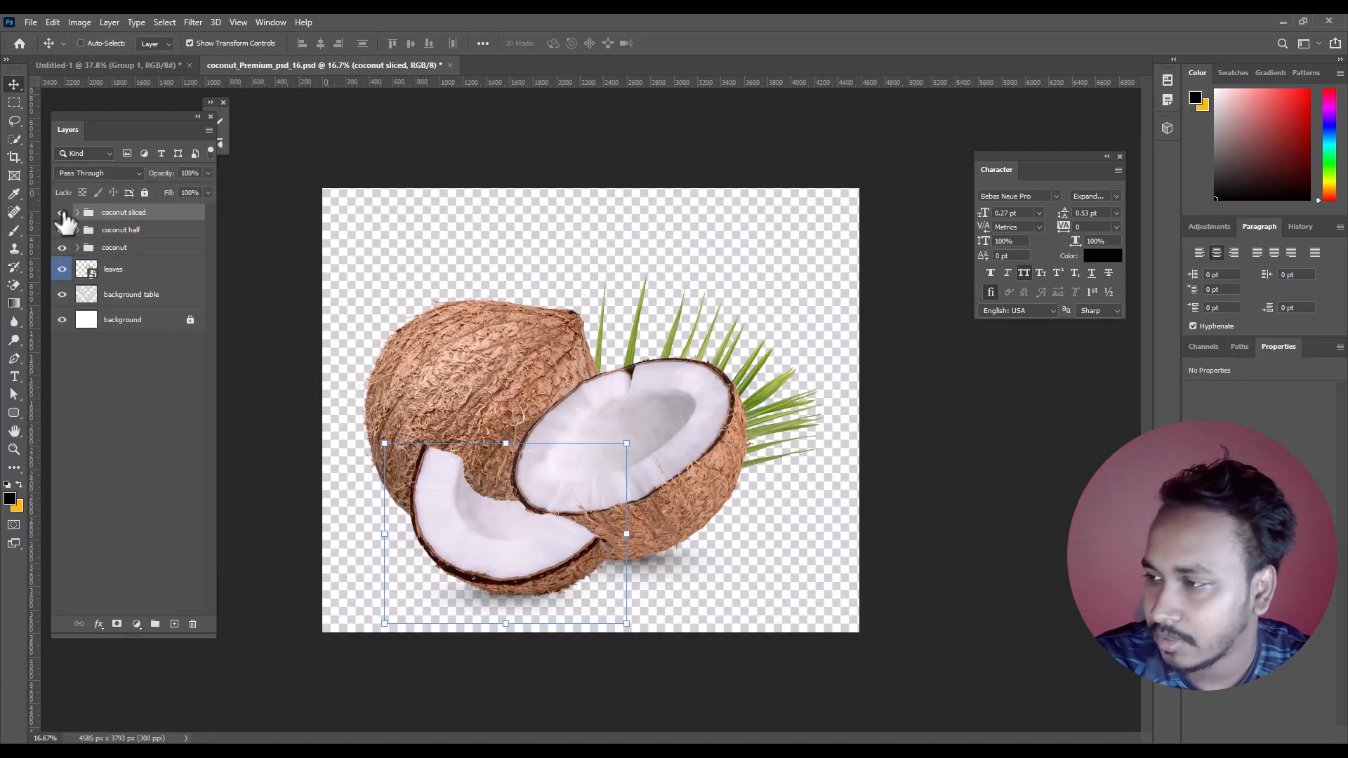
{"action": "left_click", "coordinate": [63, 270]}
{"action": "left_click", "coordinate": [63, 270]}
{"action": "left_click", "coordinate": [116, 270], "text": "shift"}
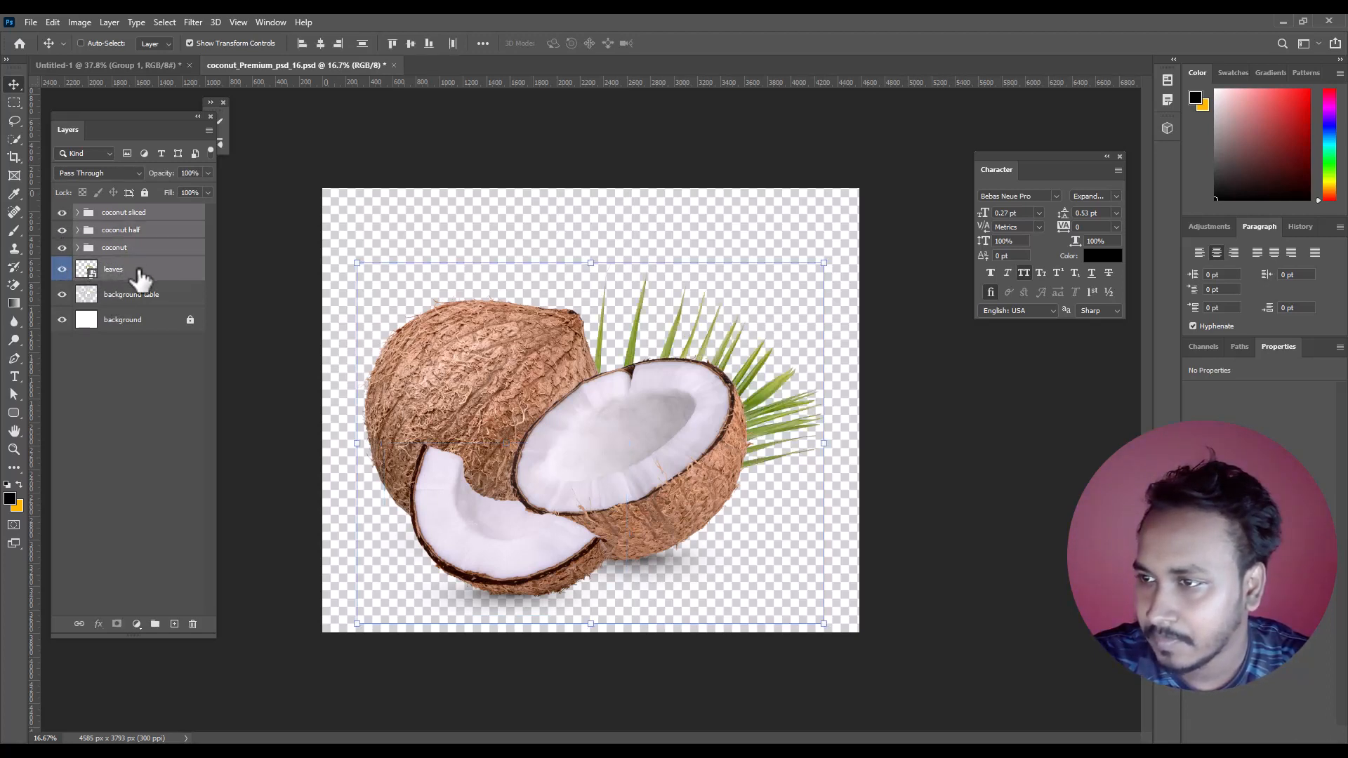
{"action": "left_click_drag", "start_coordinate": [436, 370], "coordinate": [608, 474]}
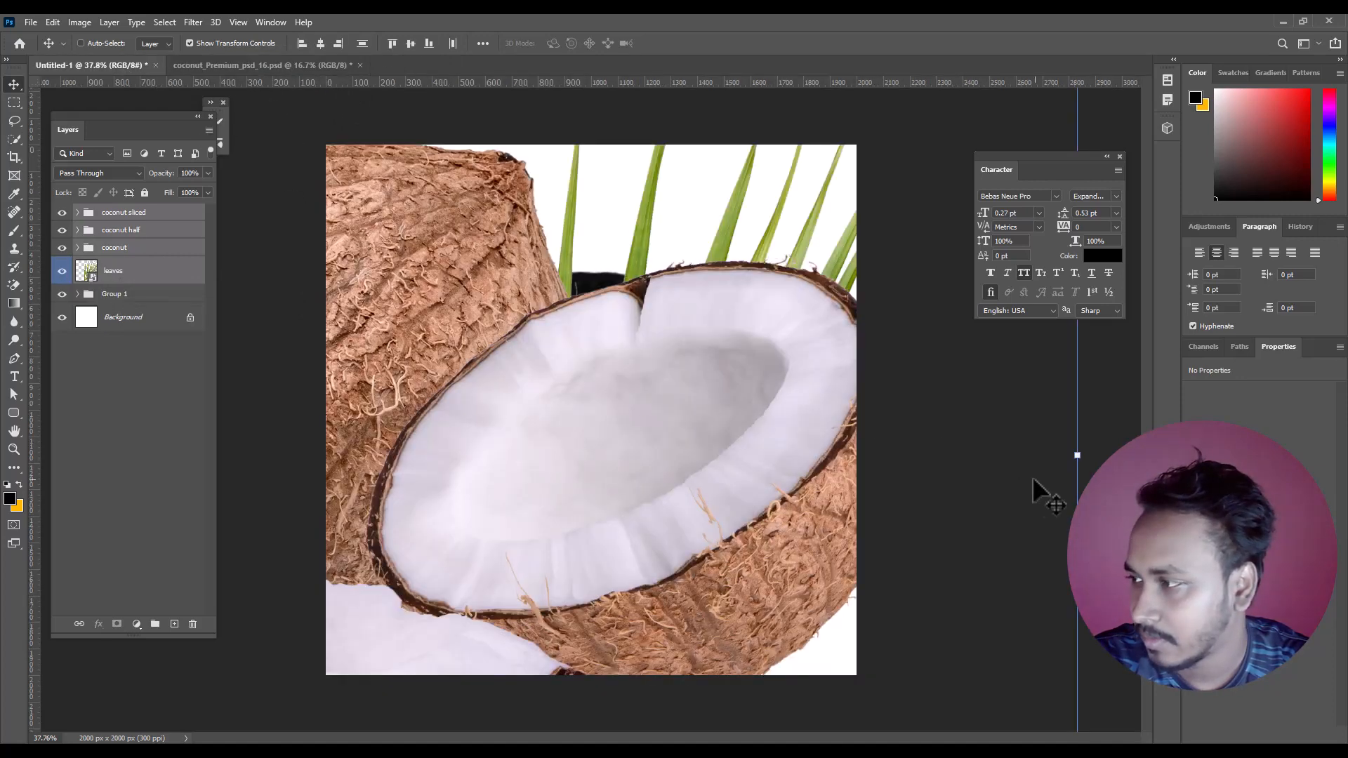
Scale the coconut layers down to about 22.83% and position them over the lower part of the jar
{"action": "left_click_drag", "start_coordinate": [1079, 452], "coordinate": [768, 439]}
{"action": "left_click_drag", "start_coordinate": [615, 357], "coordinate": [615, 425]}
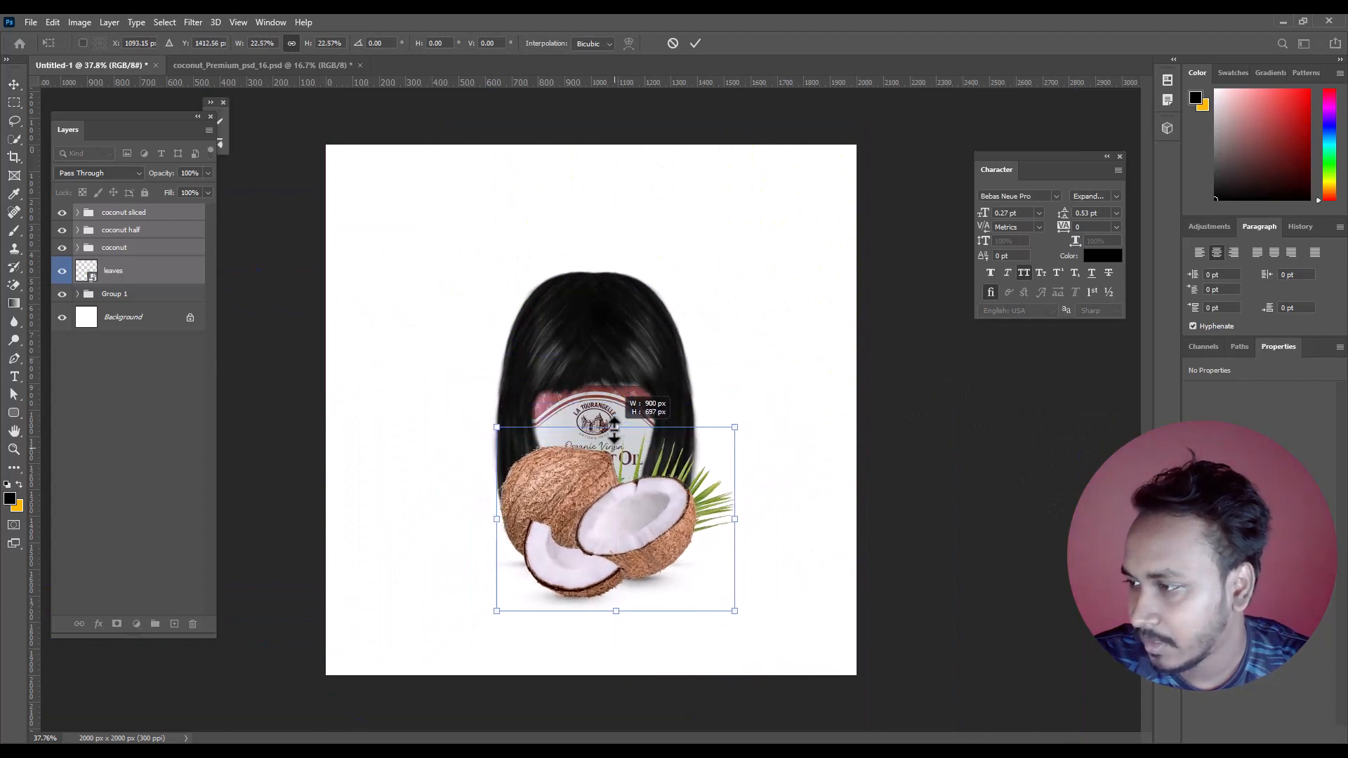
{"action": "left_click_drag", "start_coordinate": [644, 477], "coordinate": [647, 465]}
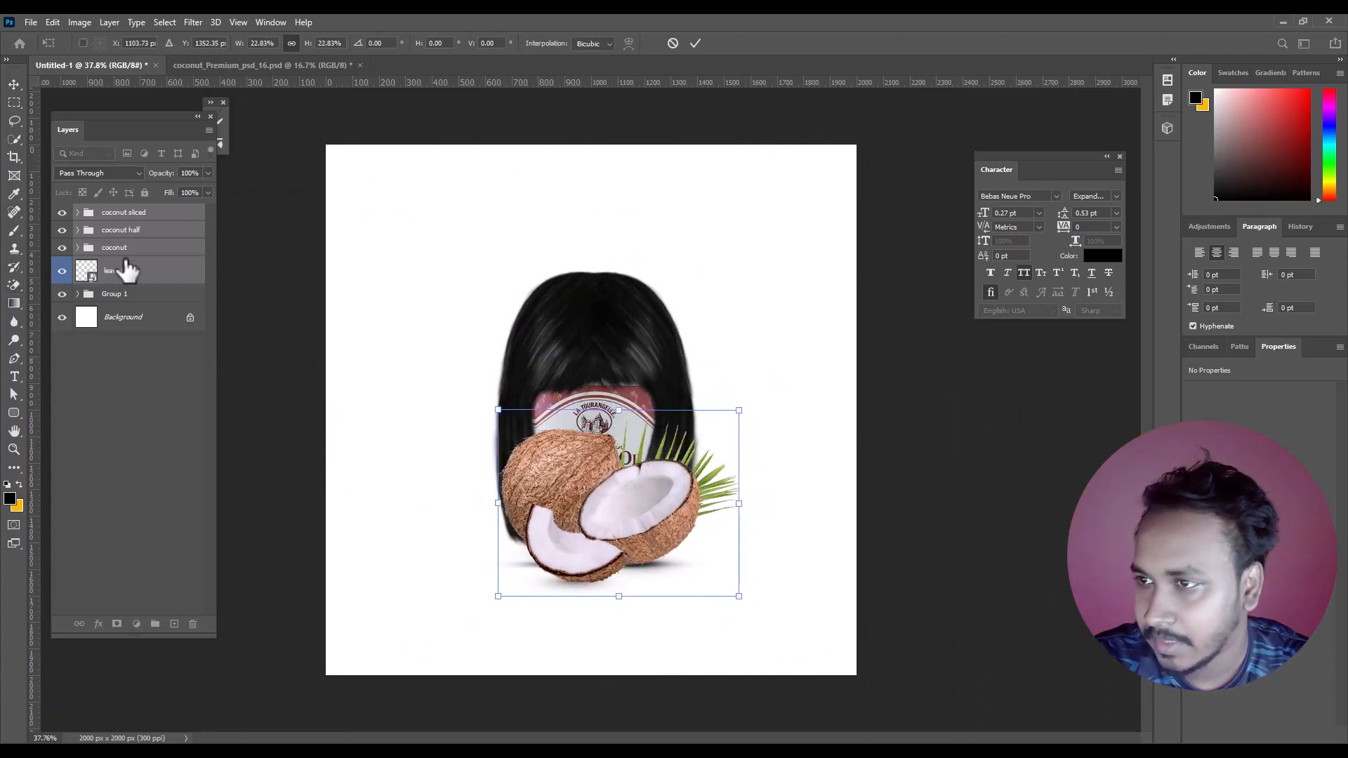
{"action": "key", "text": "Return"}
Move the coconut half, coconut and leaves layers below Group 1, leaving the coconut slice in front of the jar
{"action": "left_click", "coordinate": [132, 214]}
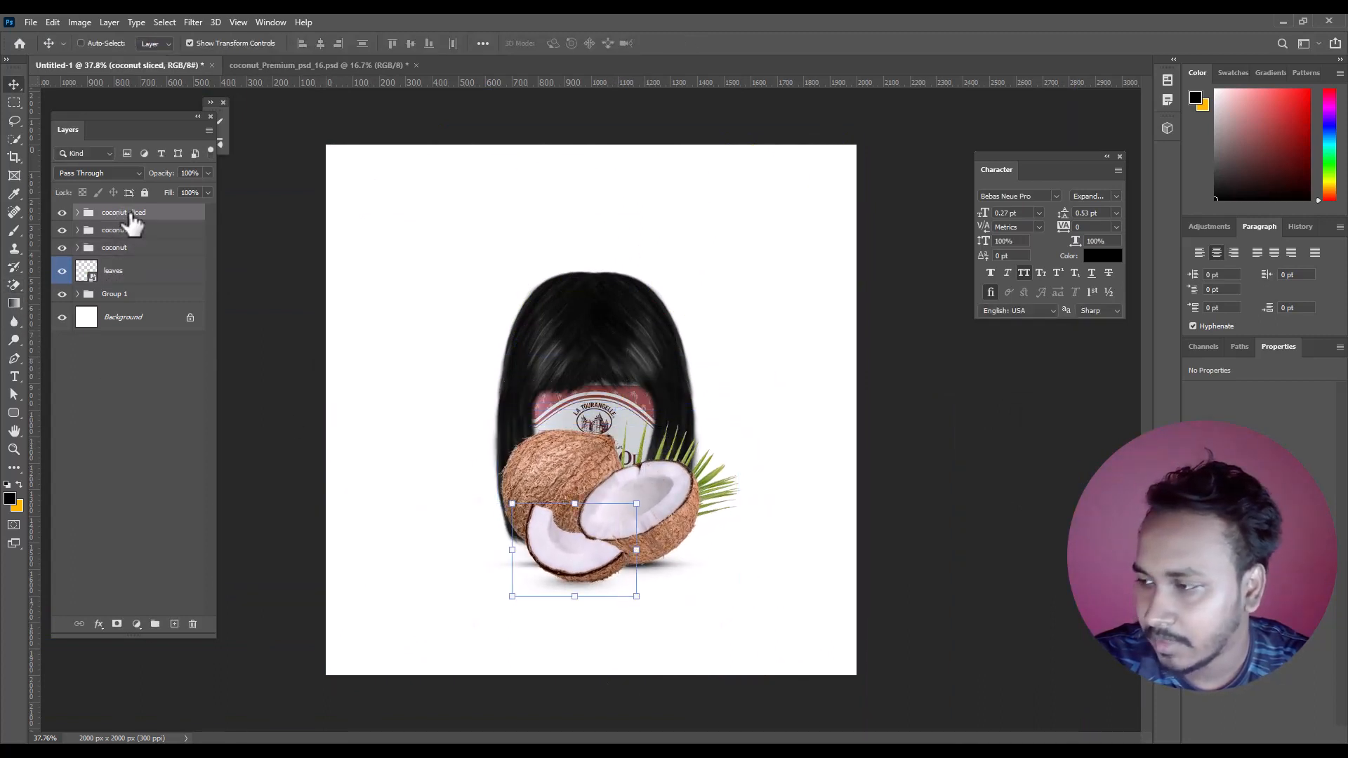
{"action": "left_click", "coordinate": [126, 232]}
{"action": "left_click", "coordinate": [148, 250], "text": "shift"}
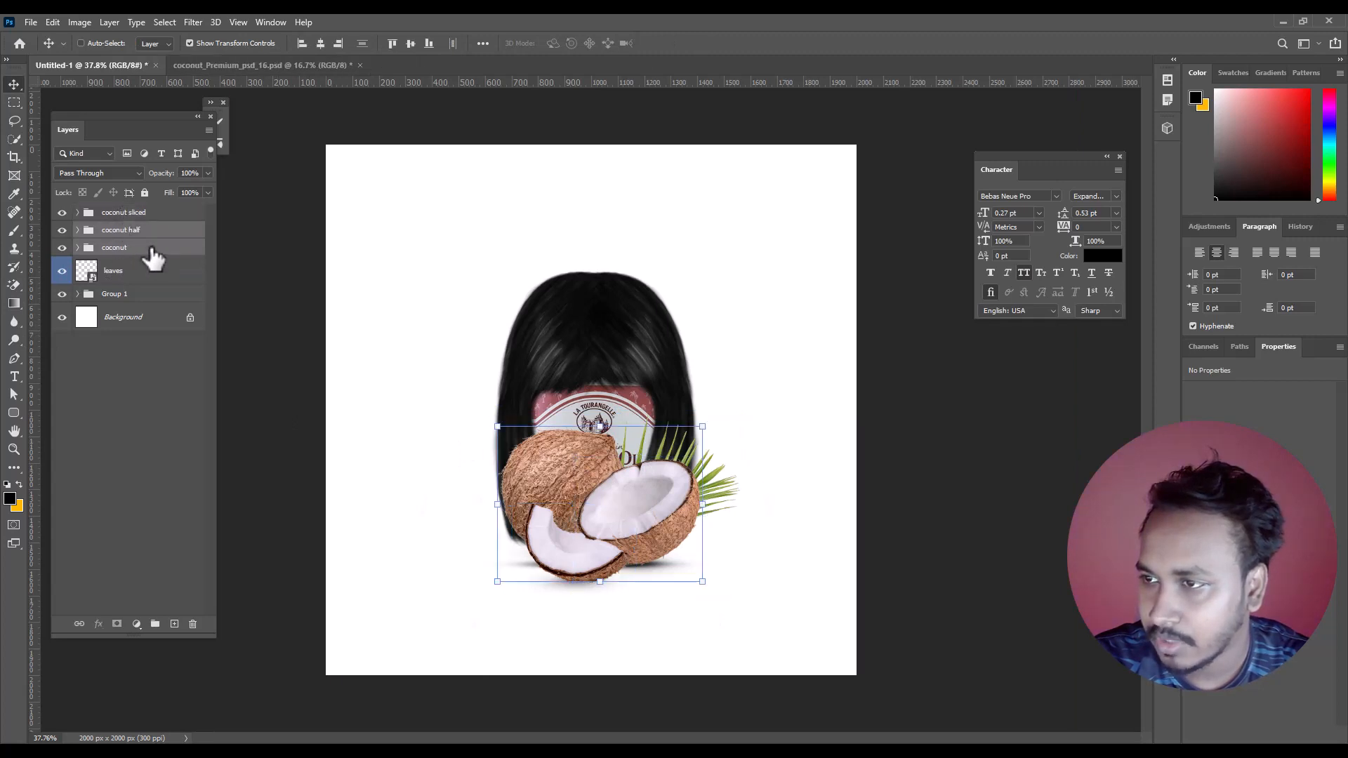
{"action": "left_click_drag", "start_coordinate": [152, 249], "coordinate": [144, 320]}
{"action": "left_click", "coordinate": [140, 268], "text": "shift"}
{"action": "scroll", "coordinate": [702, 528], "scroll_direction": "up", "scroll_amount": 3}
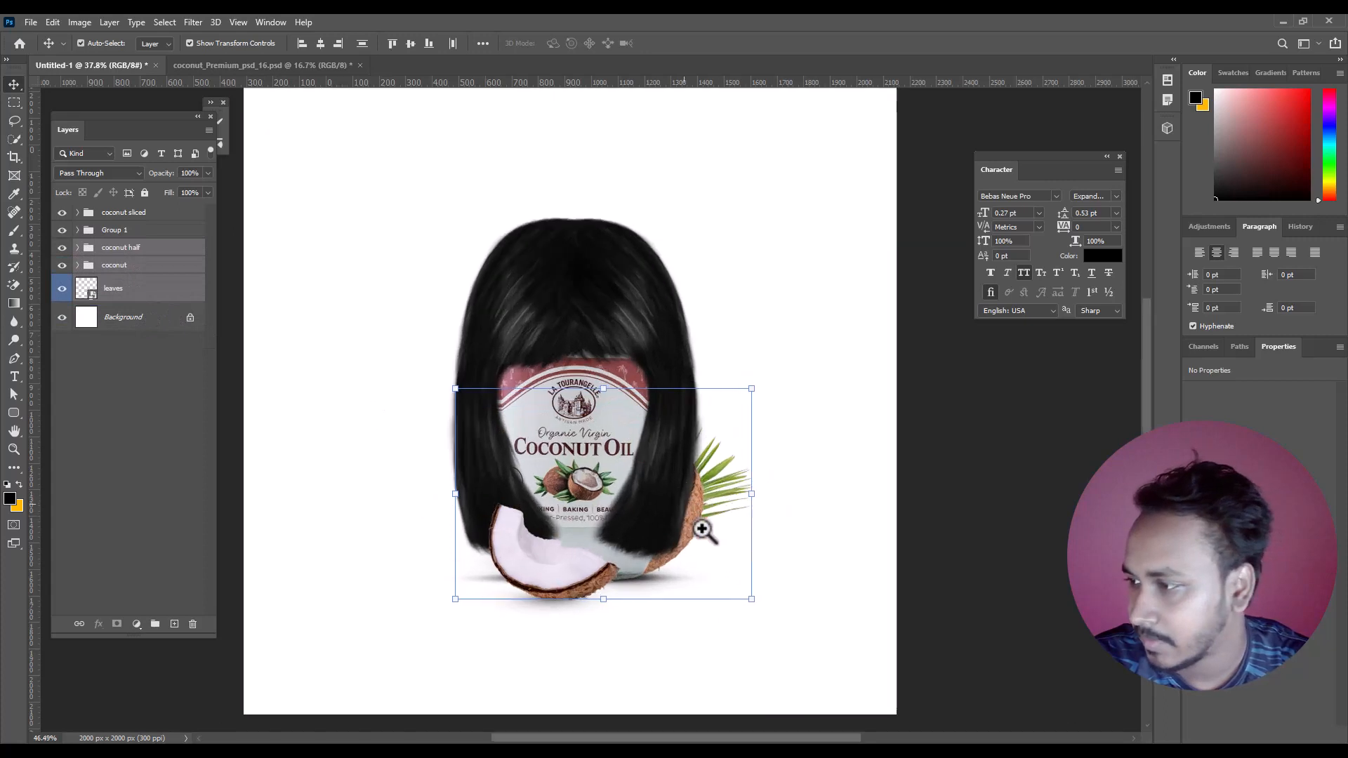
Shift the half coconut, whole coconut and leaves out to the jar's right side, and the slice to its lower left
{"action": "left_click_drag", "start_coordinate": [704, 534], "coordinate": [771, 517]}
{"action": "left_click", "coordinate": [123, 219]}
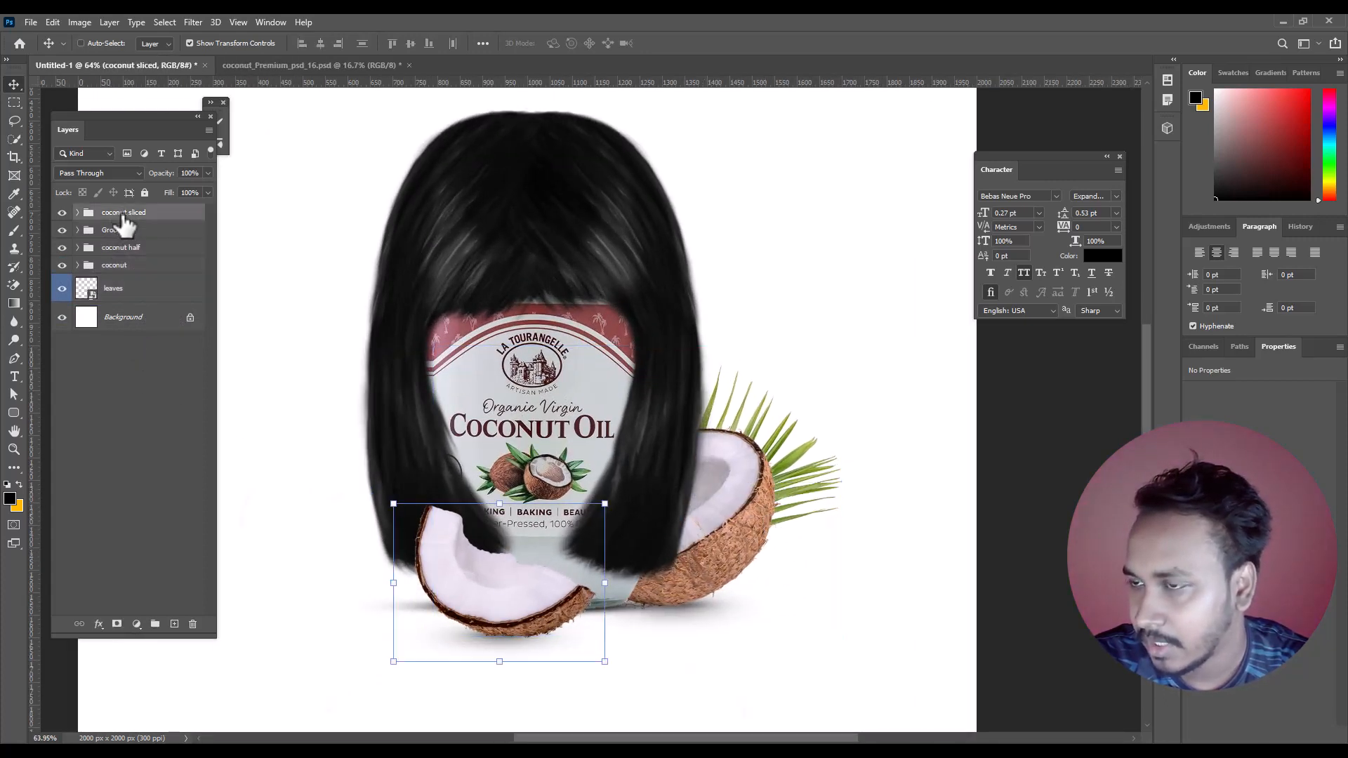
{"action": "left_click_drag", "start_coordinate": [532, 605], "coordinate": [503, 586]}
{"action": "left_click", "coordinate": [14, 103]}
{"action": "scroll", "coordinate": [512, 538], "scroll_direction": "down", "scroll_amount": 3}
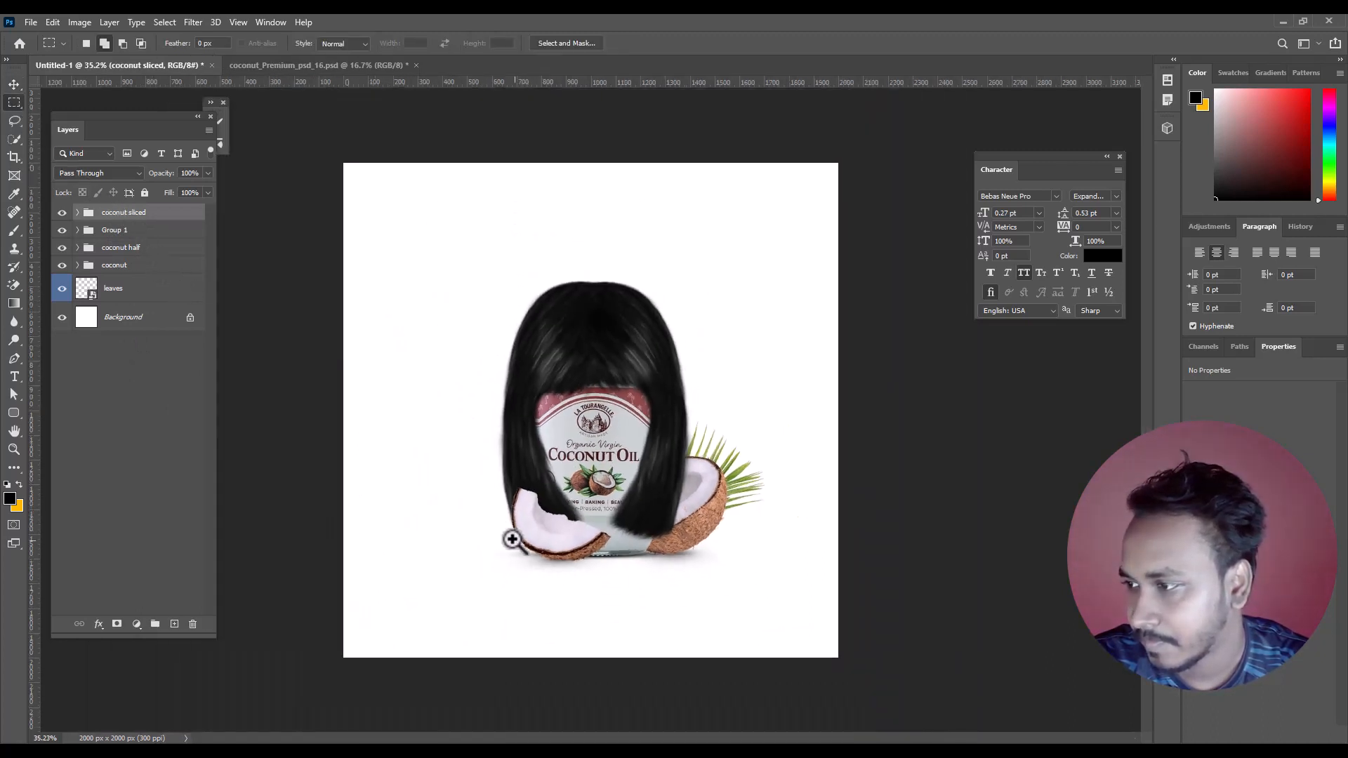
{"action": "scroll", "coordinate": [557, 550], "scroll_direction": "up", "scroll_amount": 3}
{"action": "scroll", "coordinate": [571, 574], "scroll_direction": "up", "scroll_amount": 2}
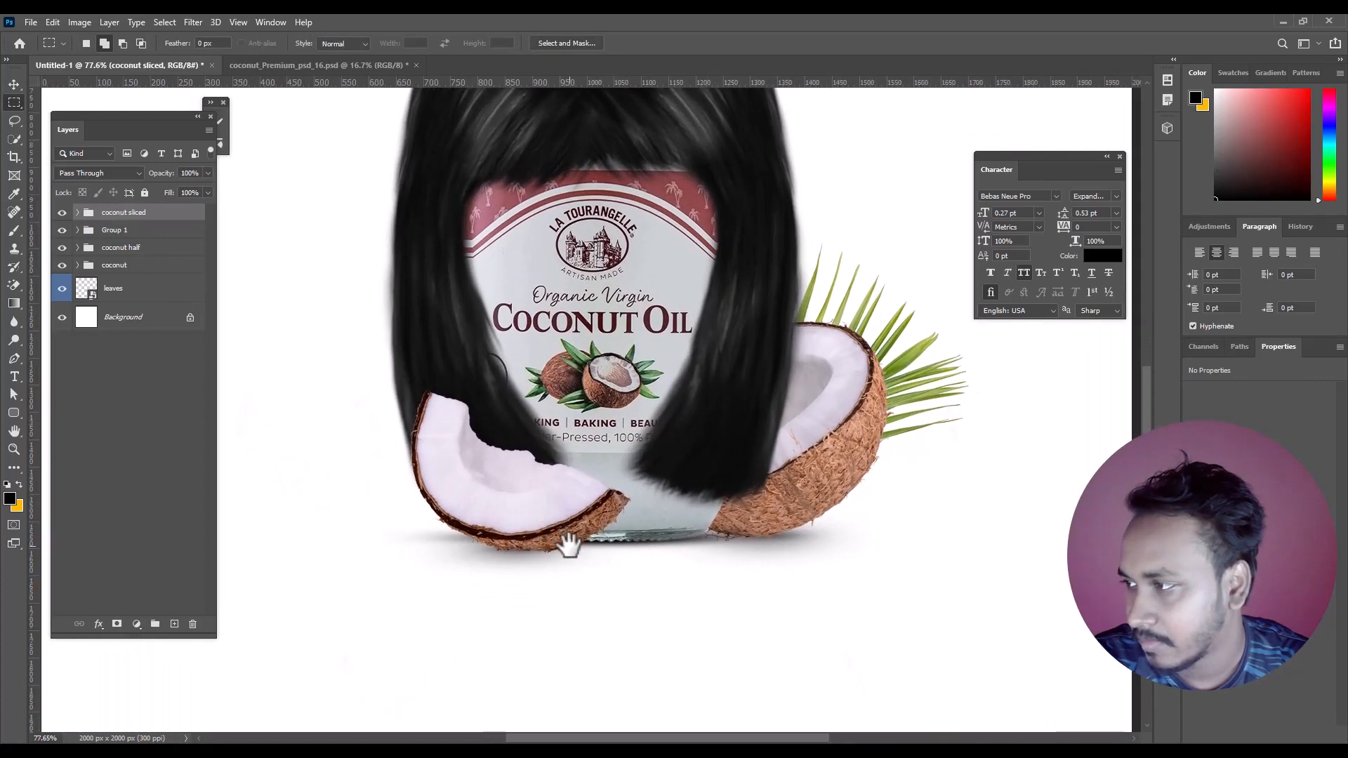
{"action": "left_click_drag", "start_coordinate": [665, 463], "coordinate": [637, 515]}
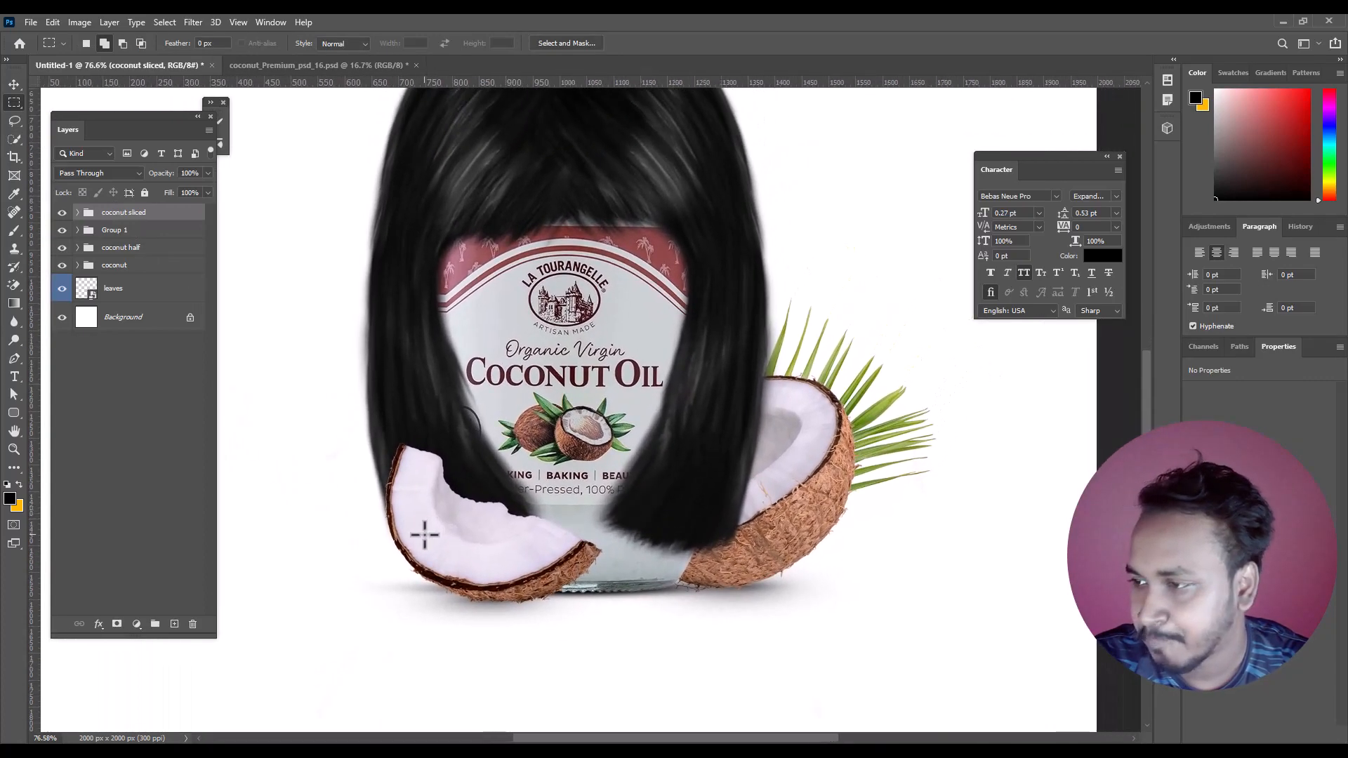
Expand the coconut sliced group and add a Brightness/Contrast adjustment layer above the coconut slice
{"action": "left_click", "coordinate": [136, 623]}
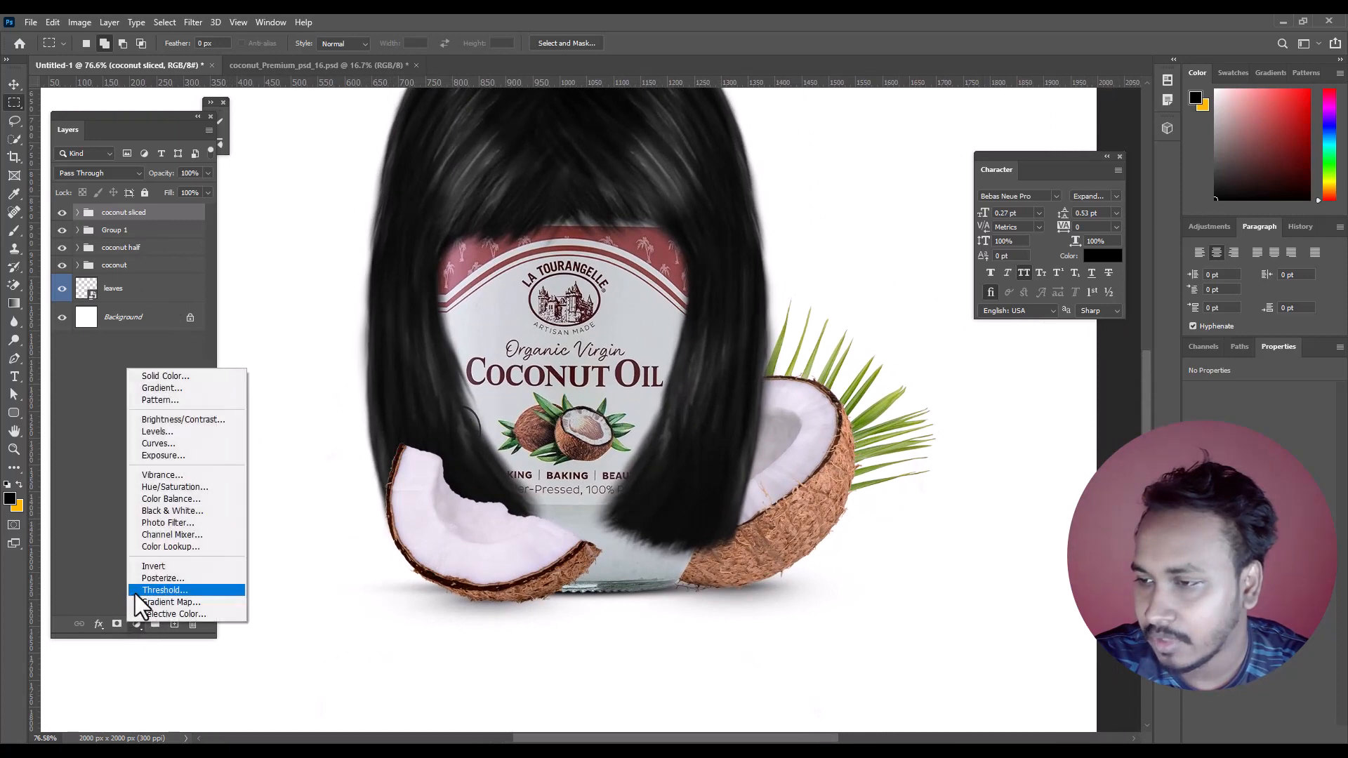
{"action": "left_click", "coordinate": [95, 221]}
{"action": "left_click", "coordinate": [77, 213]}
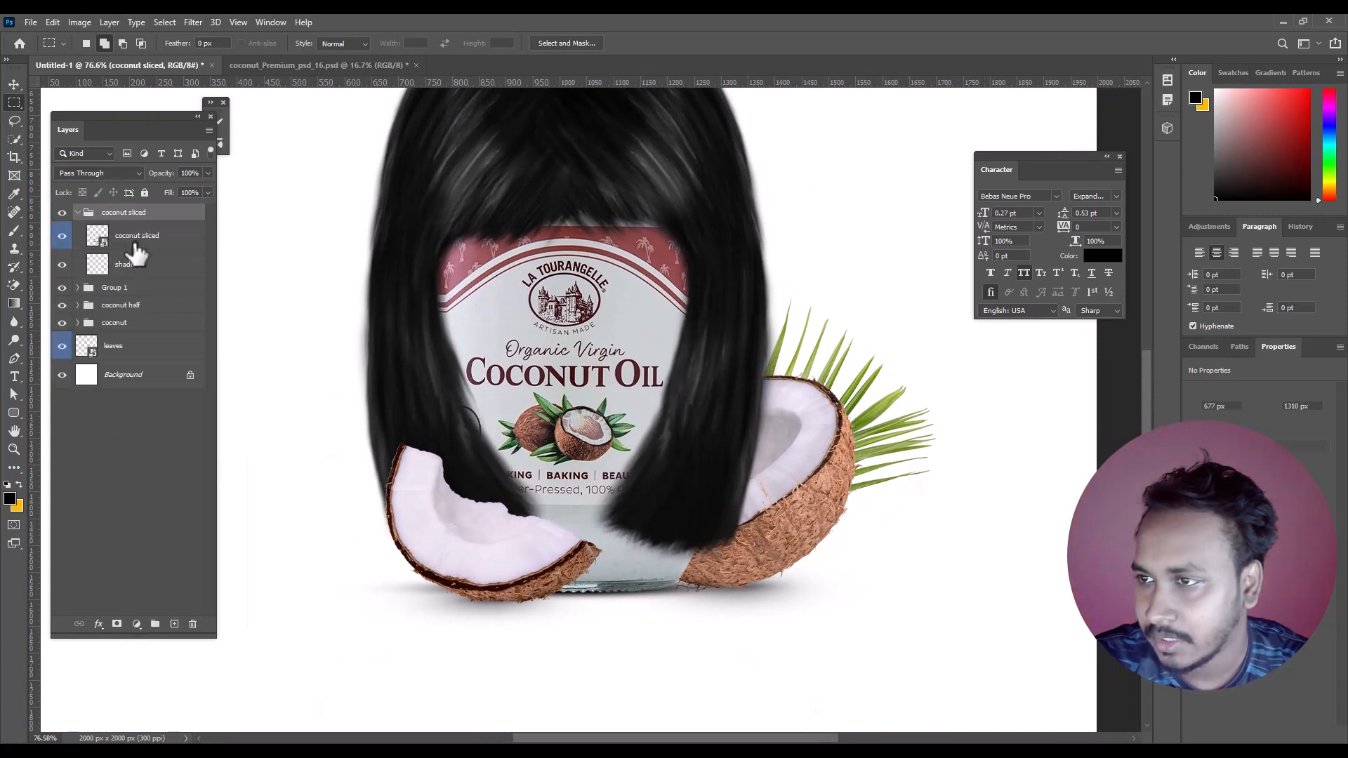
{"action": "left_click", "coordinate": [136, 624]}
{"action": "left_click", "coordinate": [175, 421]}
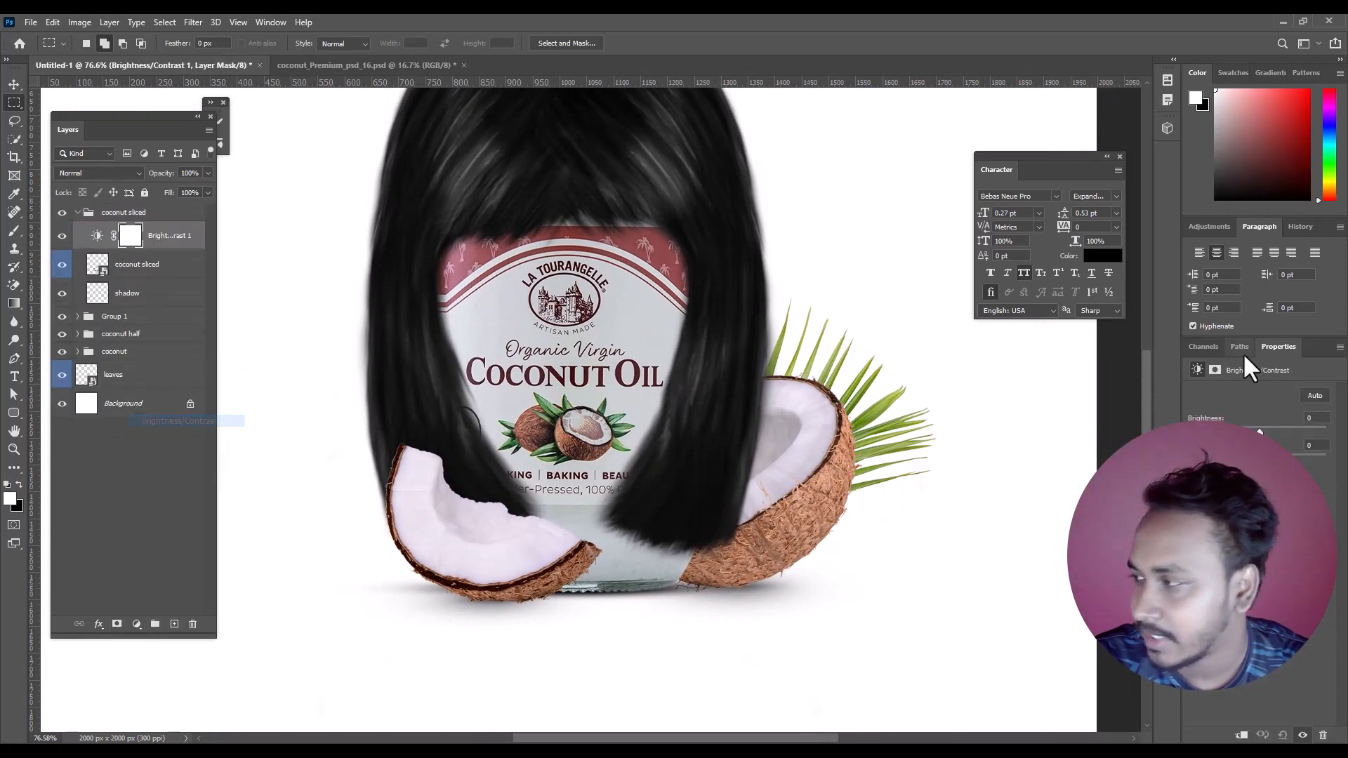
Raise the adjustment's brightness to 35, clip it to the coconut slice and collapse its floating properties
{"action": "left_click_drag", "start_coordinate": [1259, 432], "coordinate": [1275, 429]}
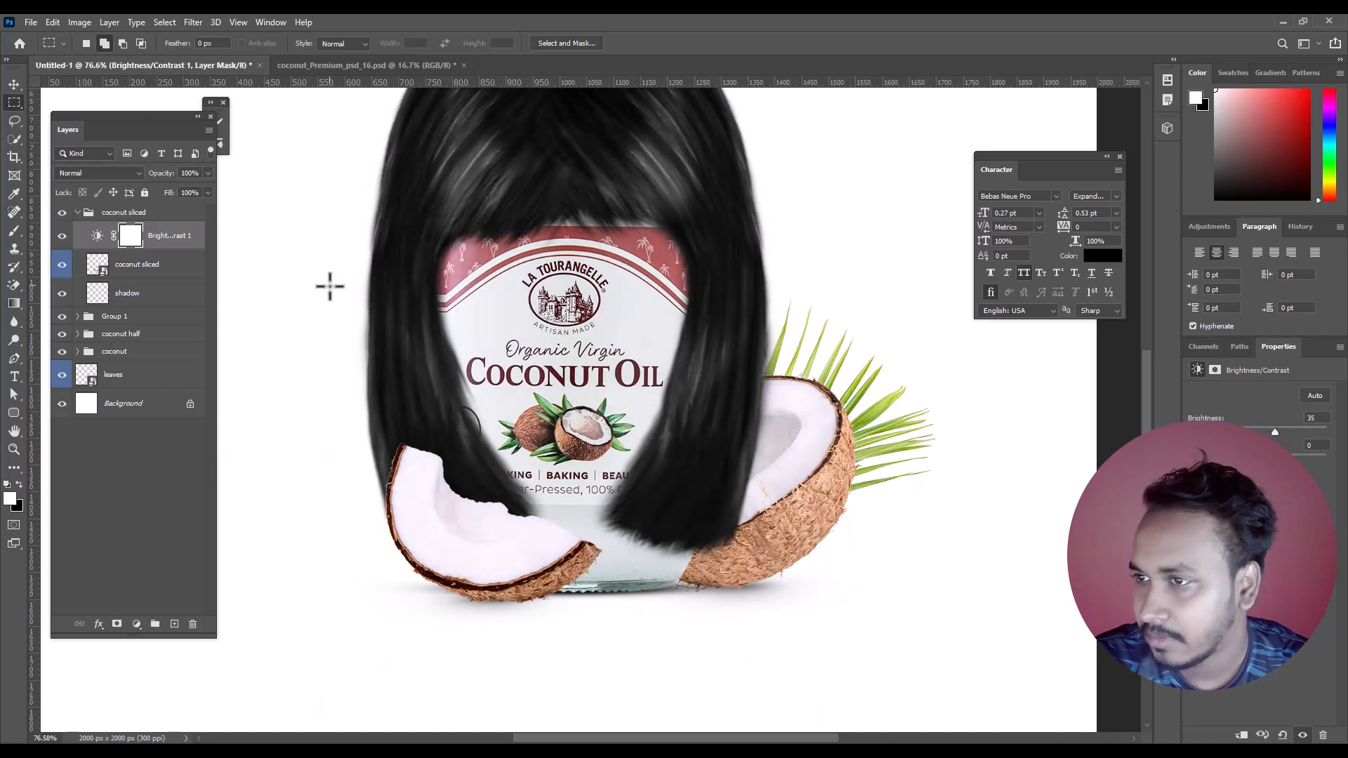
{"action": "left_click", "coordinate": [1240, 734]}
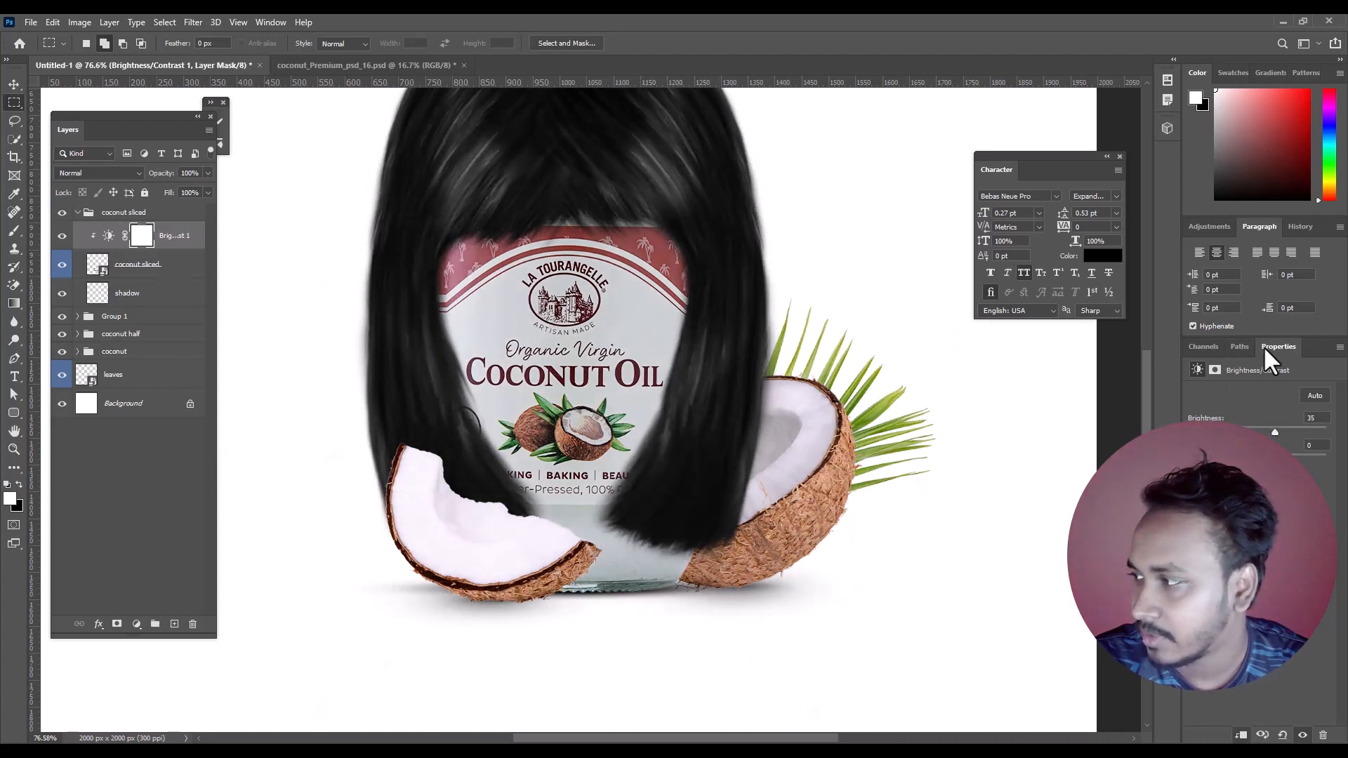
{"action": "left_click_drag", "start_coordinate": [1263, 345], "coordinate": [734, 279]}
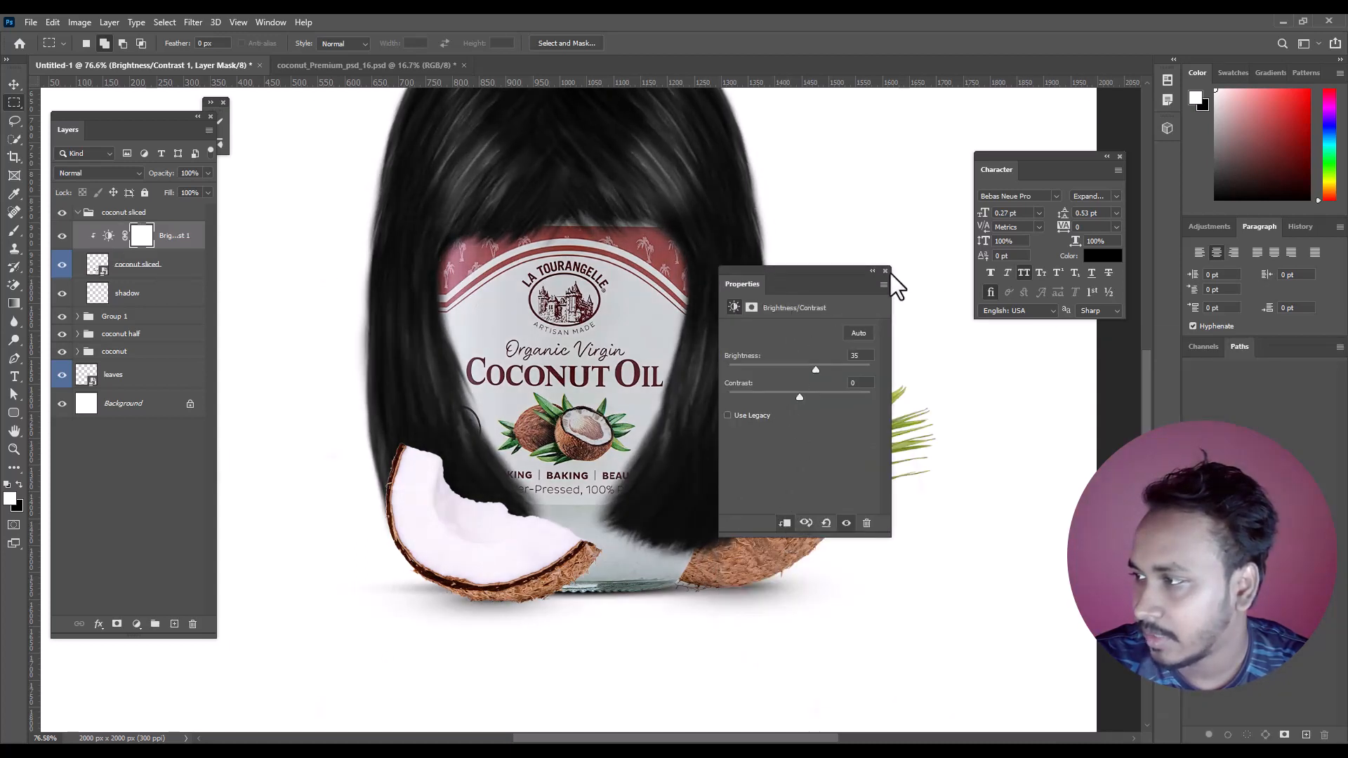
{"action": "left_click", "coordinate": [872, 271]}
Paint on the adjustment's mask with a 200 px black soft brush over the coconut slice's white flesh
{"action": "left_click", "coordinate": [14, 231]}
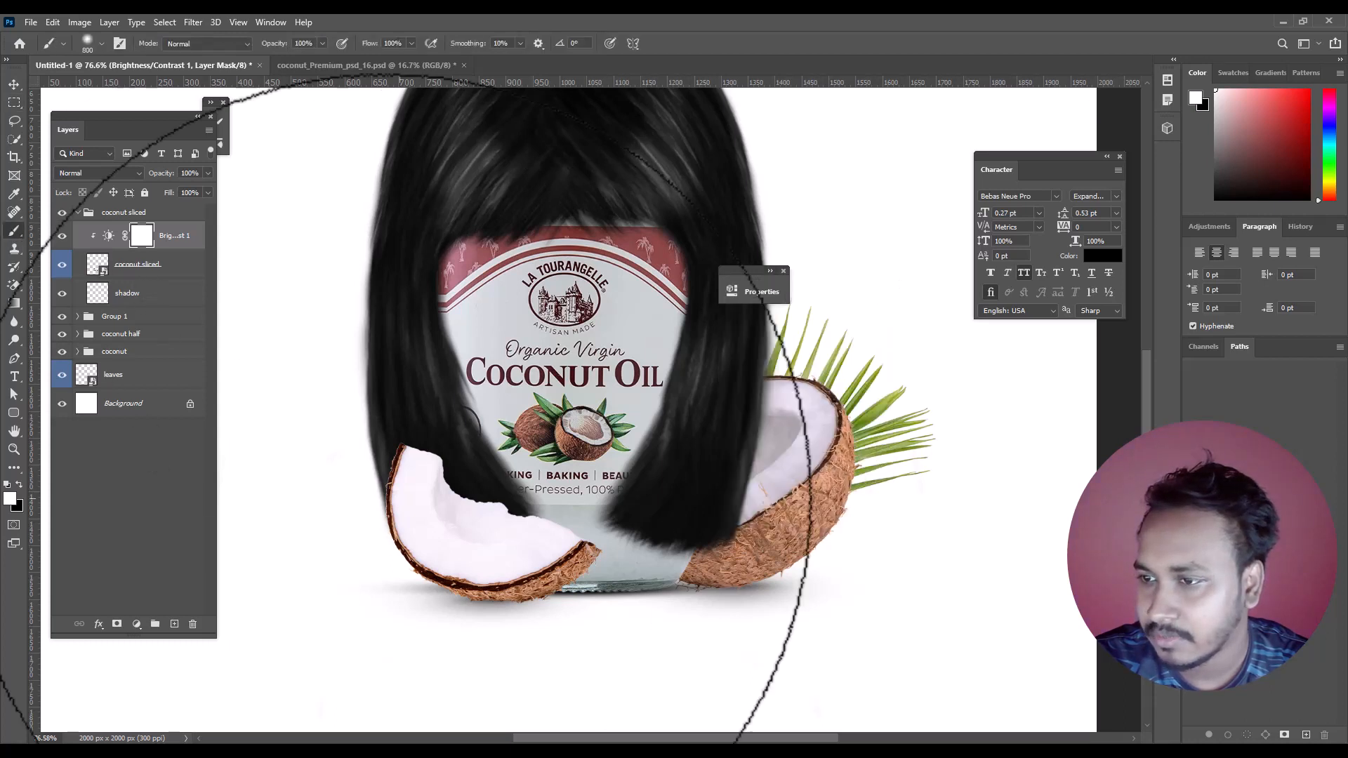
{"action": "key", "text": "bracketleft"}
{"action": "key", "text": "bracketleft"}
{"action": "key", "text": "bracketleft"}
{"action": "key", "text": "bracketleft"}
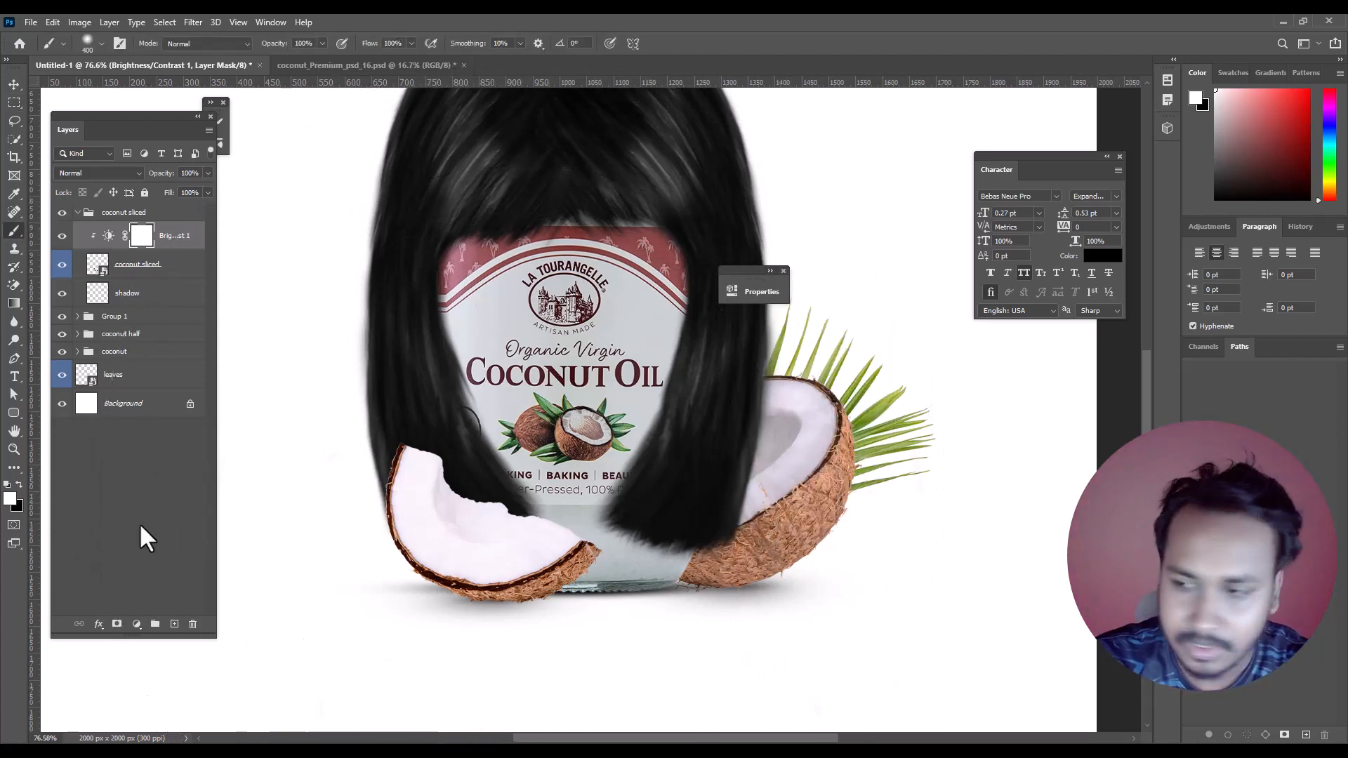
{"action": "left_click", "coordinate": [18, 485]}
{"action": "key", "text": "bracketleft"}
{"action": "key", "text": "bracketleft"}
{"action": "key", "text": "bracketleft"}
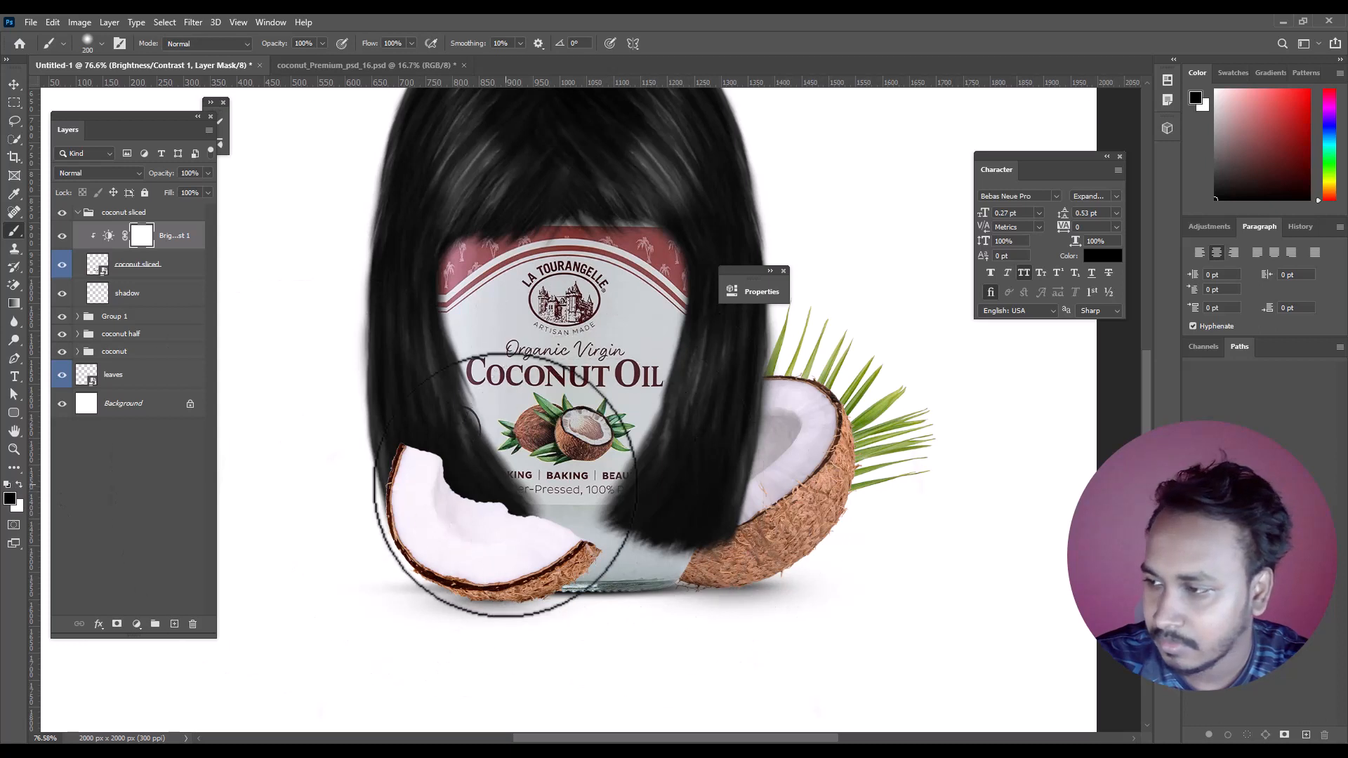
{"action": "mouse_move", "coordinate": [484, 484]}
{"action": "left_mouse_down"}
{"action": "mouse_move", "coordinate": [535, 546]}
{"action": "mouse_move", "coordinate": [475, 543]}
{"action": "left_mouse_up"}
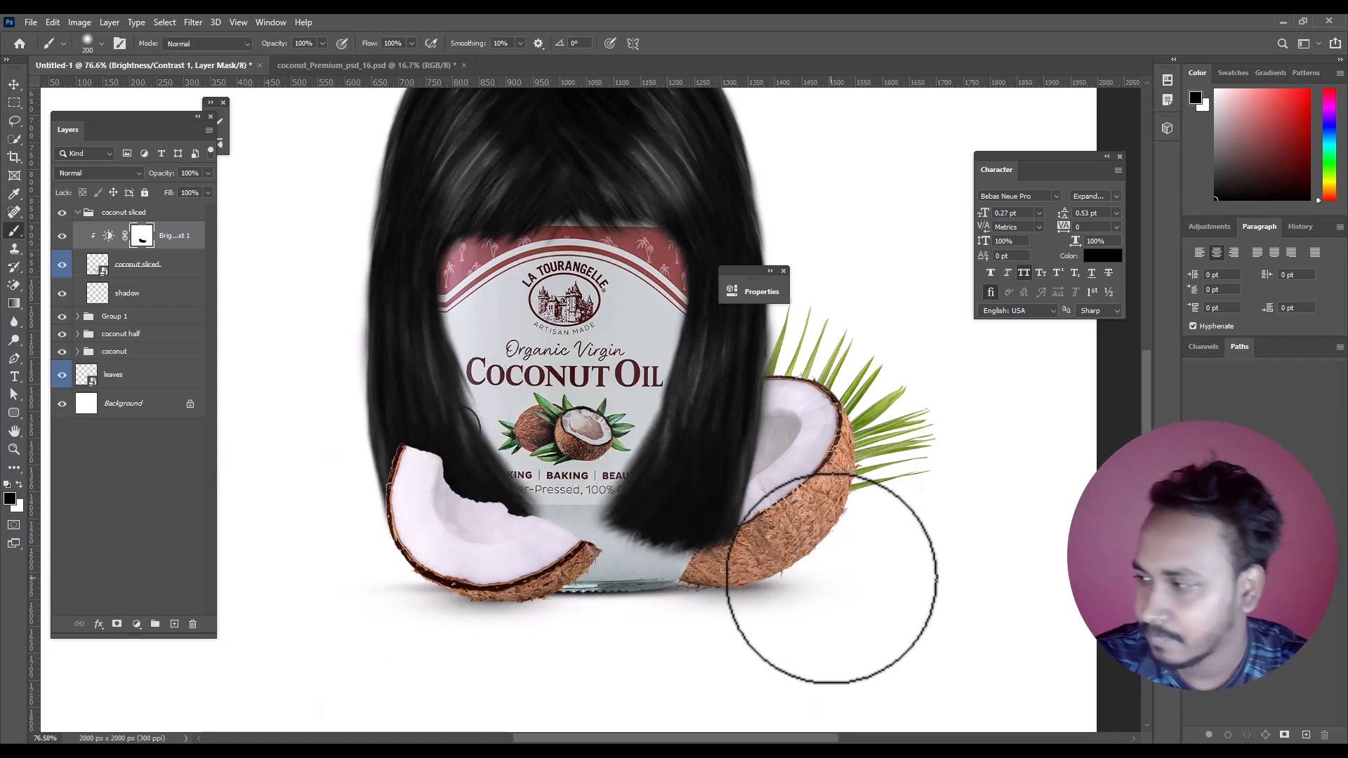
Add a Brightness/Contrast adjustment above the coconut half group, set its brightness to 50 and clip it to the group
{"action": "left_click_drag", "start_coordinate": [773, 567], "coordinate": [794, 484]}
{"action": "left_click_drag", "start_coordinate": [795, 485], "coordinate": [749, 527]}
{"action": "left_click", "coordinate": [87, 338]}
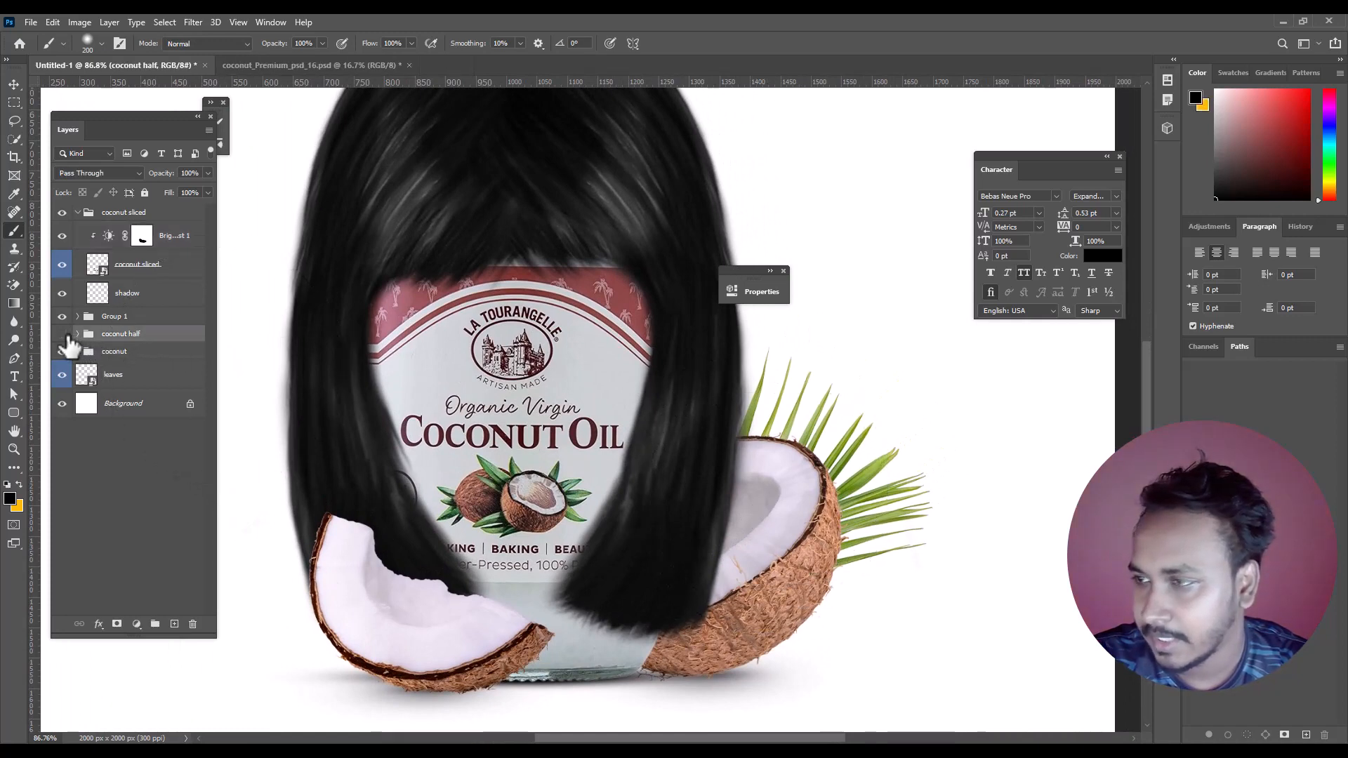
{"action": "left_click", "coordinate": [62, 334]}
{"action": "left_click", "coordinate": [63, 334]}
{"action": "left_click", "coordinate": [130, 618]}
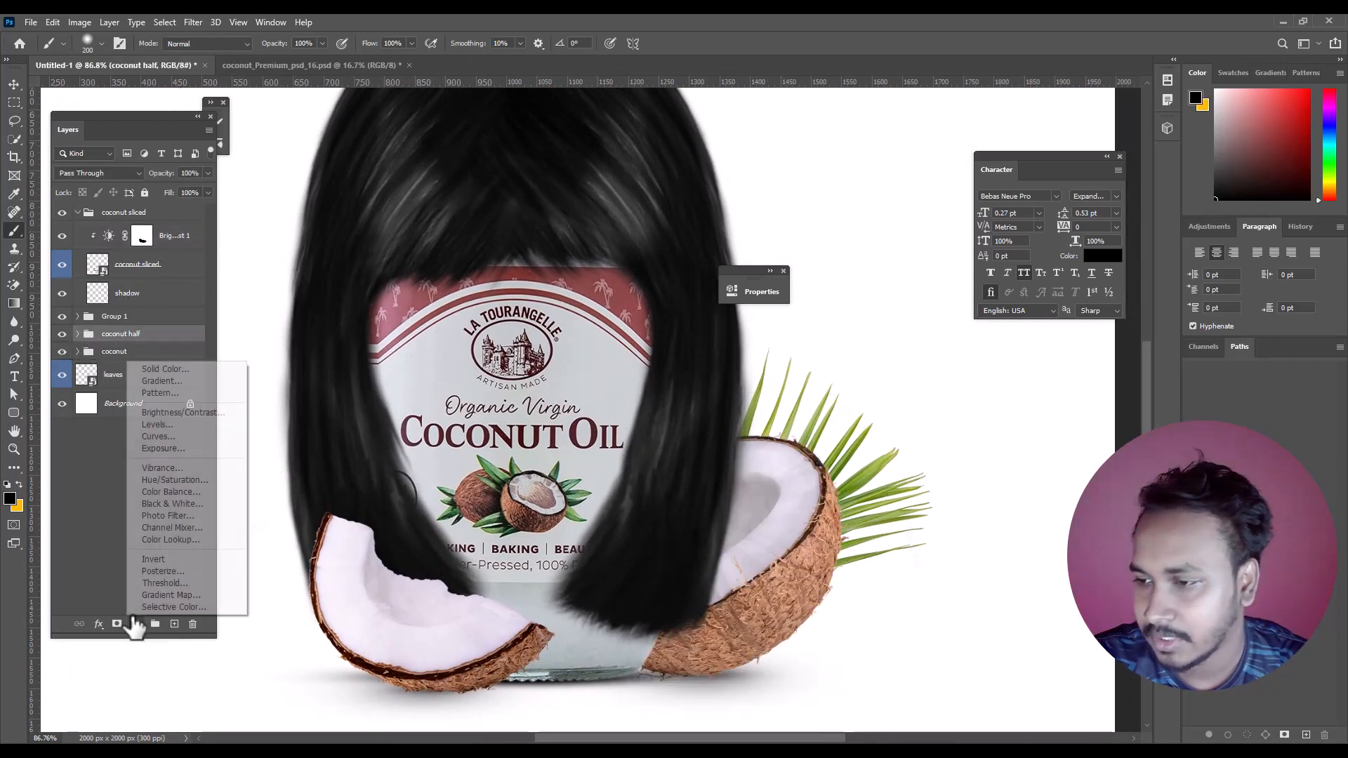
{"action": "left_click", "coordinate": [192, 409]}
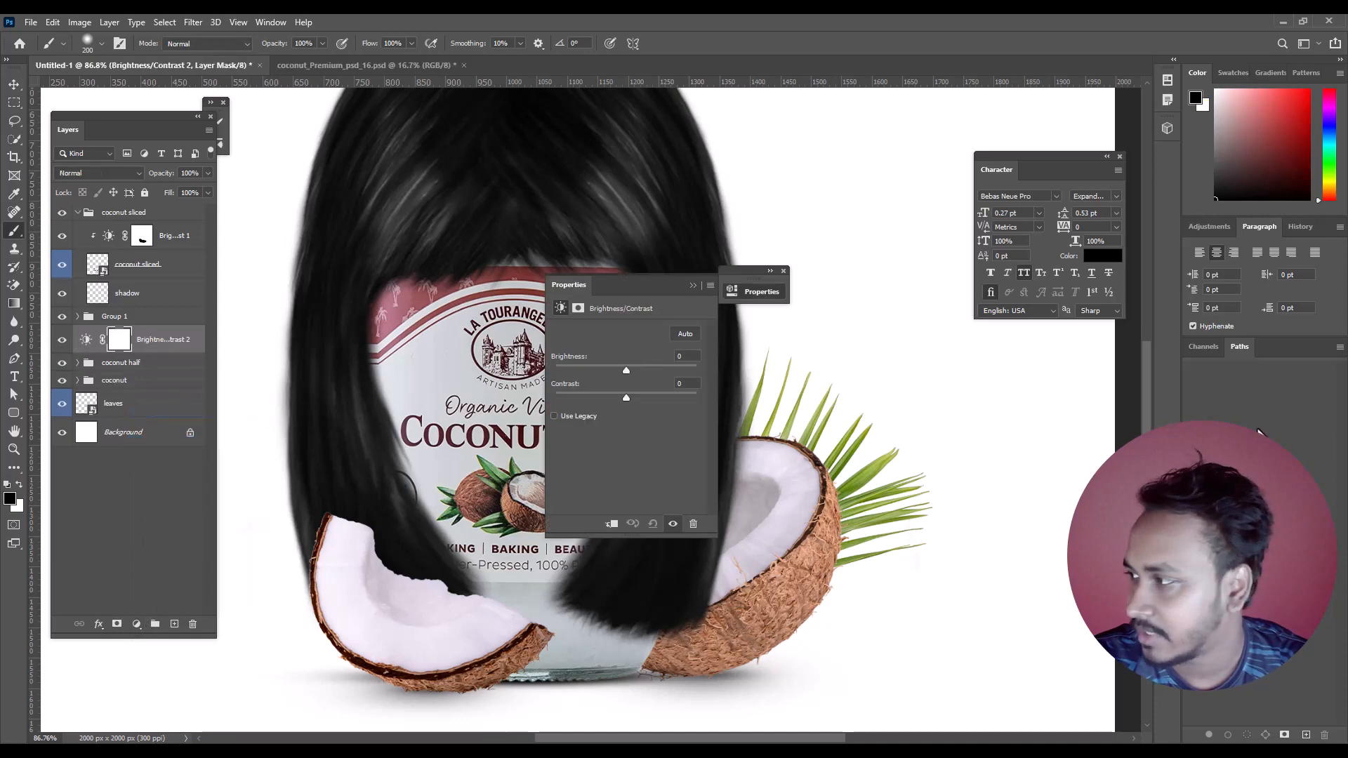
{"action": "left_click_drag", "start_coordinate": [625, 369], "coordinate": [649, 369]}
{"action": "left_click", "coordinate": [611, 525]}
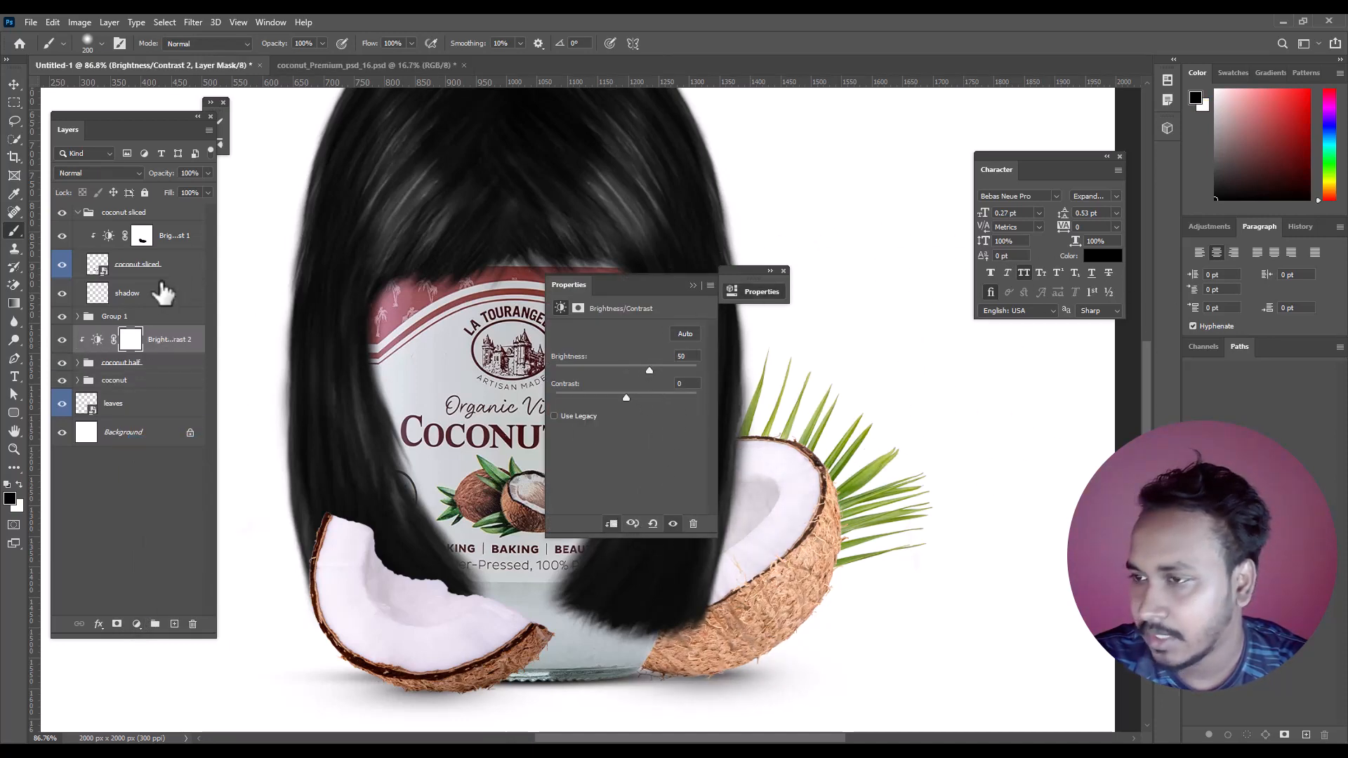
Paint black on the new adjustment's mask over the half coconut's shell to tone down the brightening there
{"action": "left_click", "coordinate": [130, 341]}
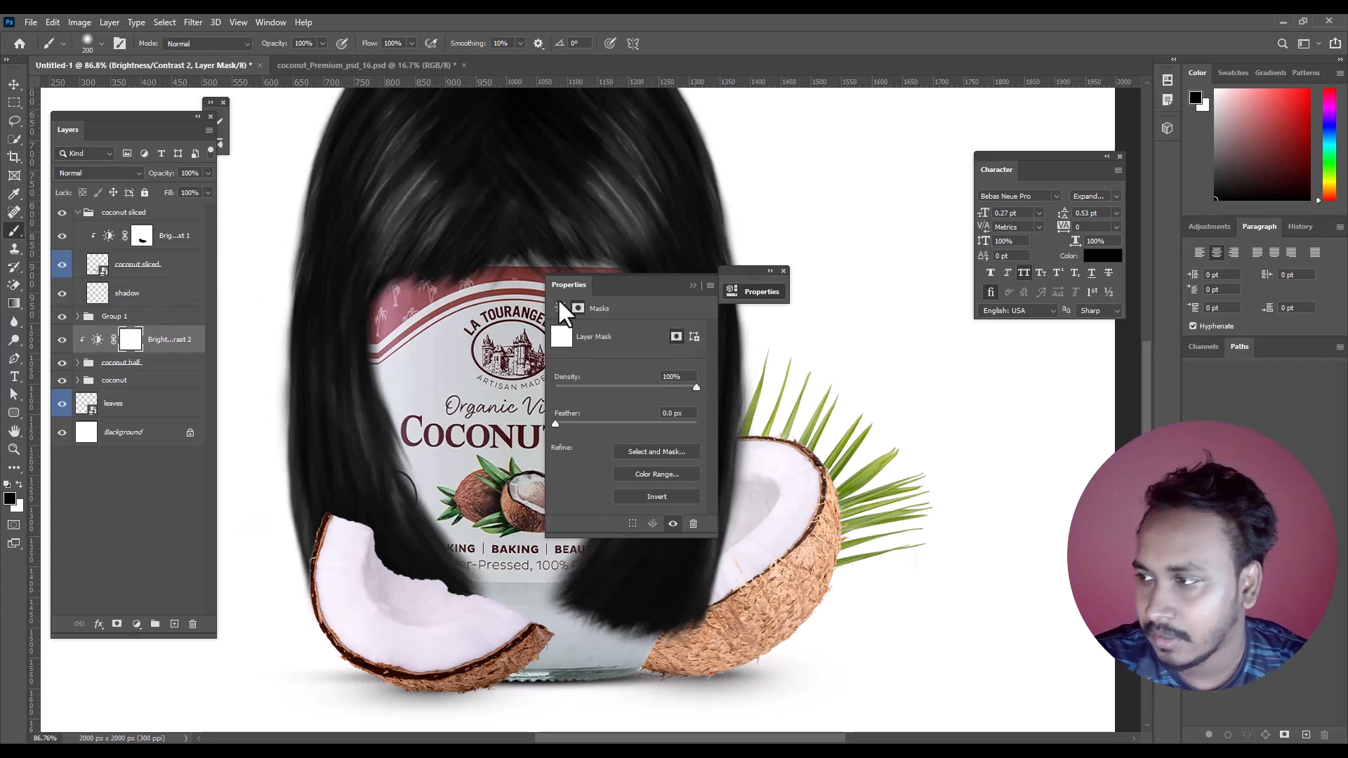
{"action": "left_click", "coordinate": [694, 285]}
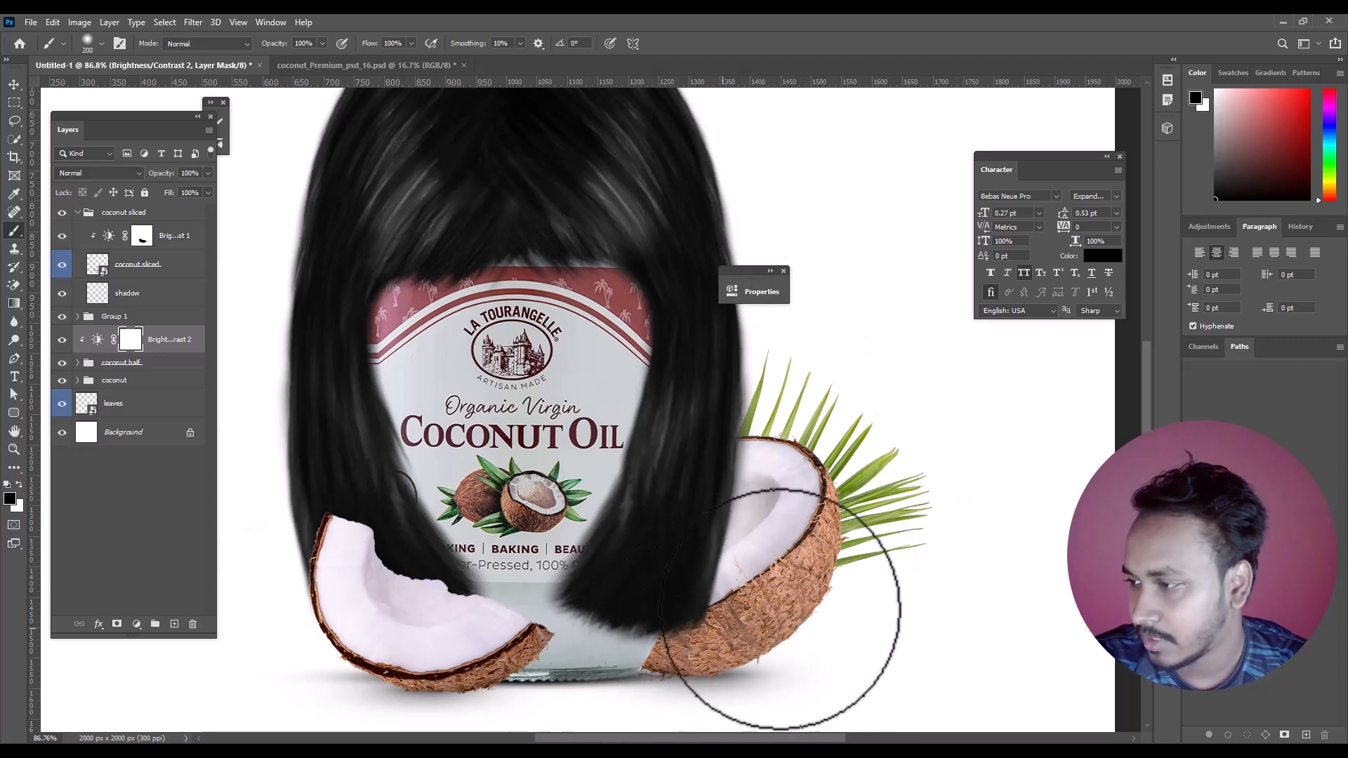
{"action": "mouse_move", "coordinate": [762, 697]}
{"action": "left_mouse_down"}
{"action": "mouse_move", "coordinate": [896, 413]}
{"action": "mouse_move", "coordinate": [857, 380]}
{"action": "mouse_move", "coordinate": [818, 698]}
{"action": "mouse_move", "coordinate": [785, 629]}
{"action": "left_mouse_up"}
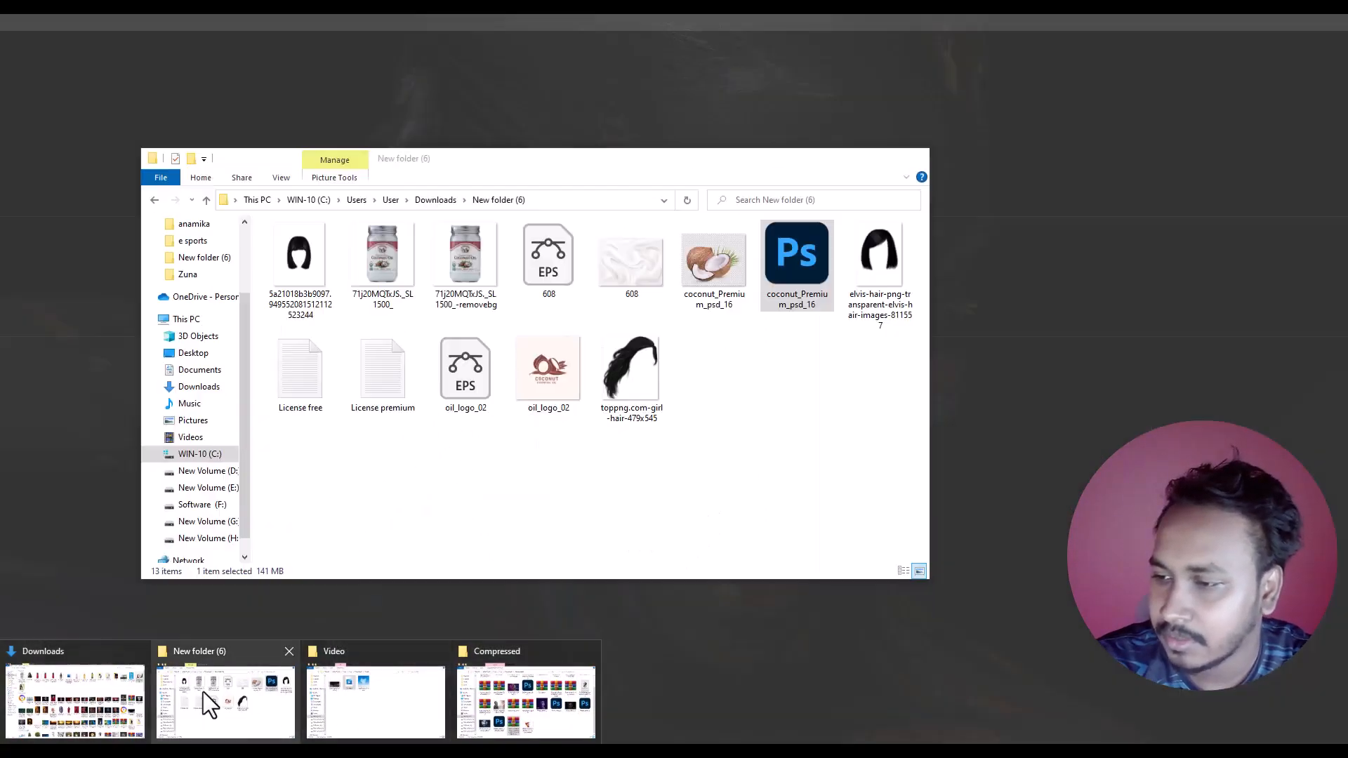
Place the 608 image from New folder (6) into the document and move its layer directly above the Background
{"action": "left_click", "coordinate": [203, 695]}
{"action": "left_click_drag", "start_coordinate": [665, 294], "coordinate": [390, 634]}
{"action": "left_click_drag", "start_coordinate": [372, 740], "coordinate": [511, 717]}
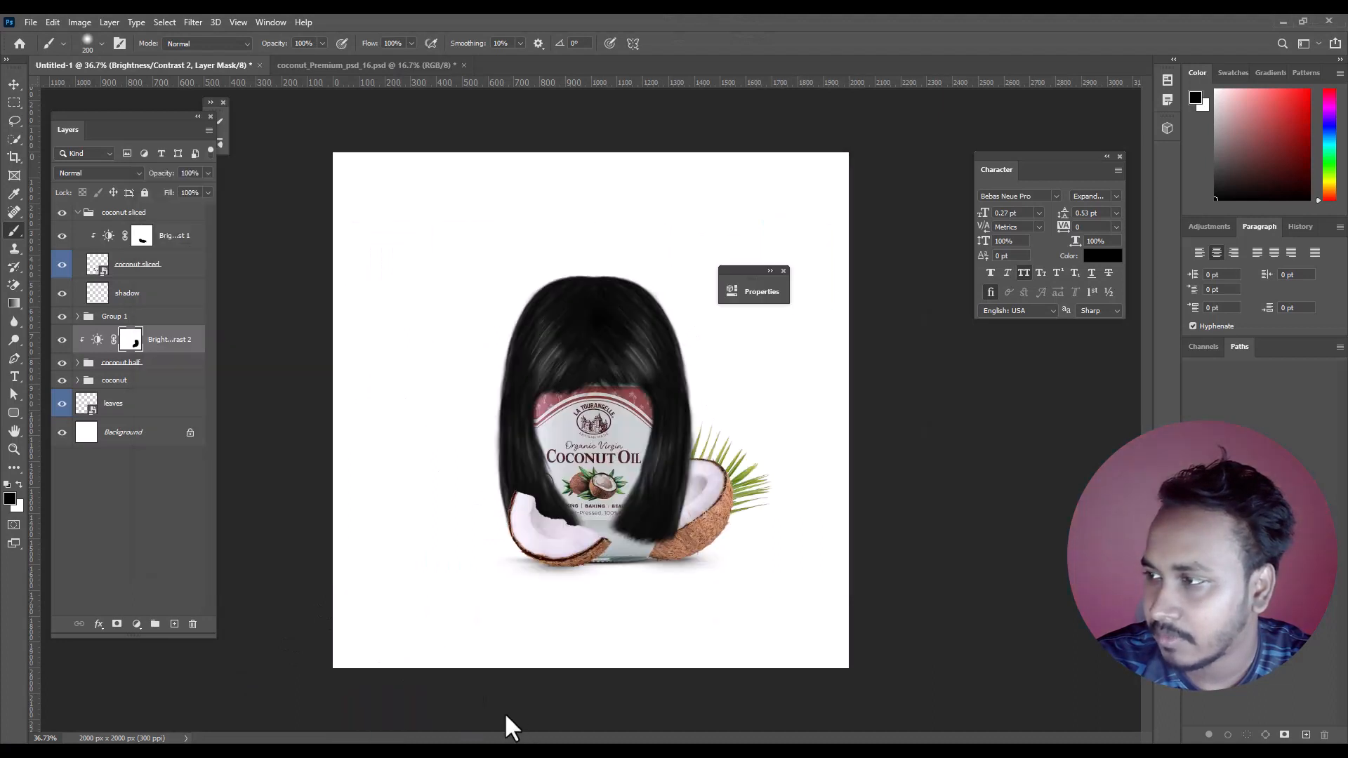
{"action": "left_click_drag", "start_coordinate": [130, 340], "coordinate": [186, 448]}
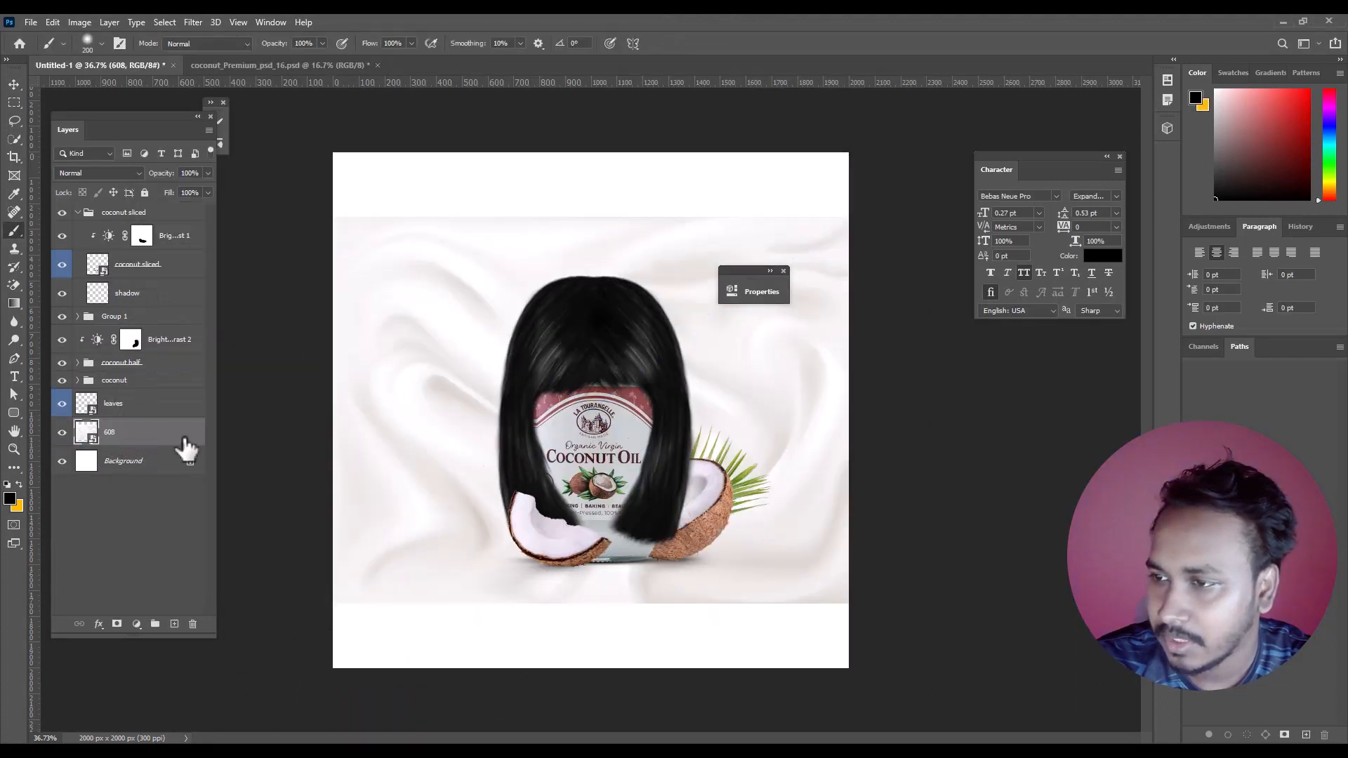
Scale the 608 fabric image up until it covers the full height of the canvas
{"action": "left_click", "coordinate": [13, 85]}
{"action": "left_click_drag", "start_coordinate": [585, 209], "coordinate": [583, 150]}
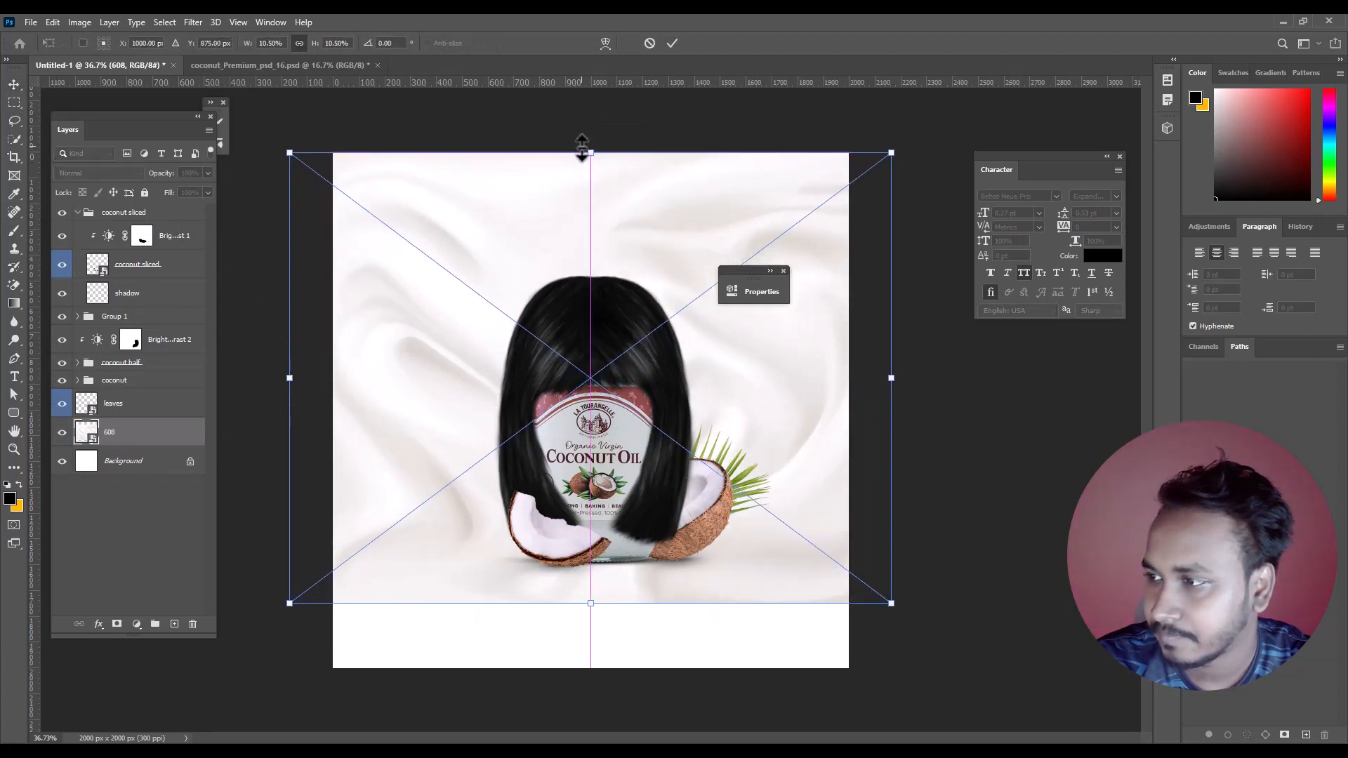
{"action": "left_click_drag", "start_coordinate": [590, 613], "coordinate": [582, 668]}
{"action": "key", "text": "Return"}
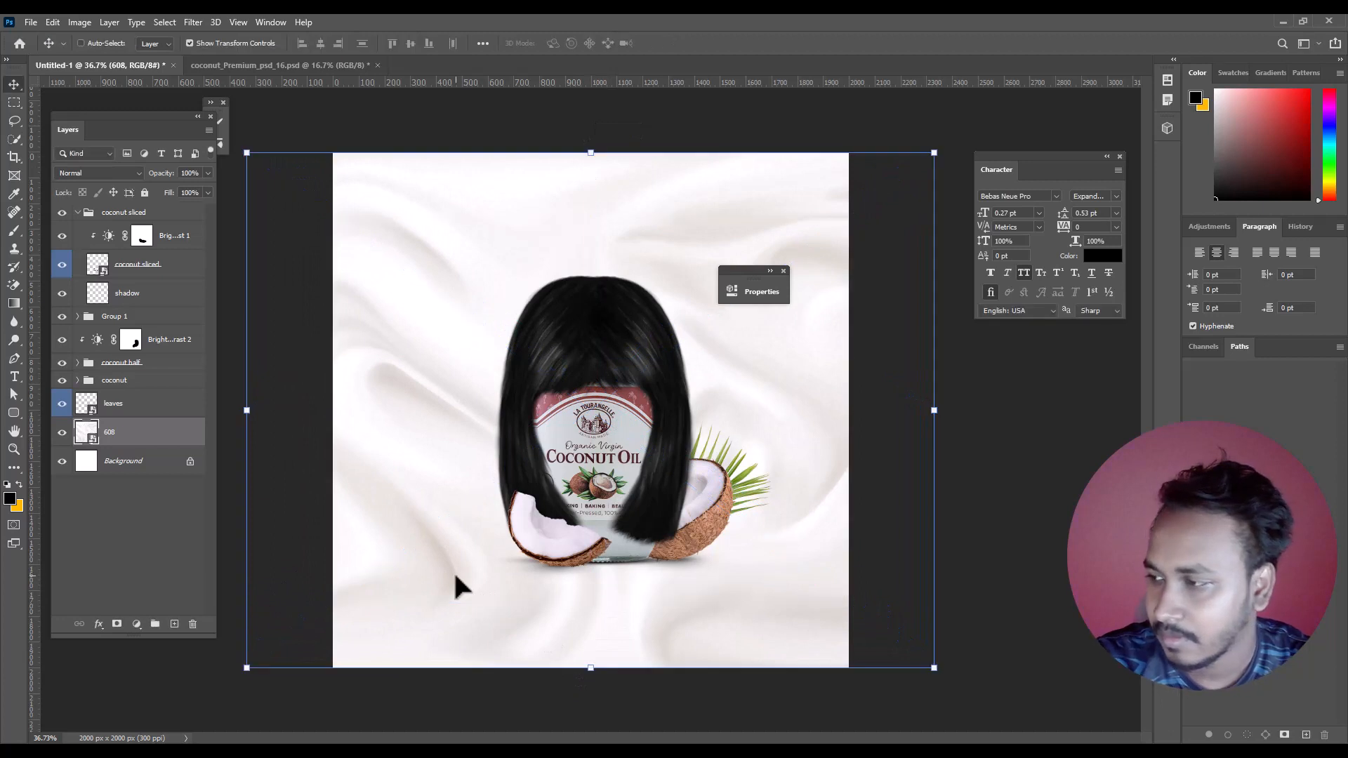
Expand Group 1 and duplicate the jar's shadow layer, Layer 1
{"action": "left_click", "coordinate": [112, 407]}
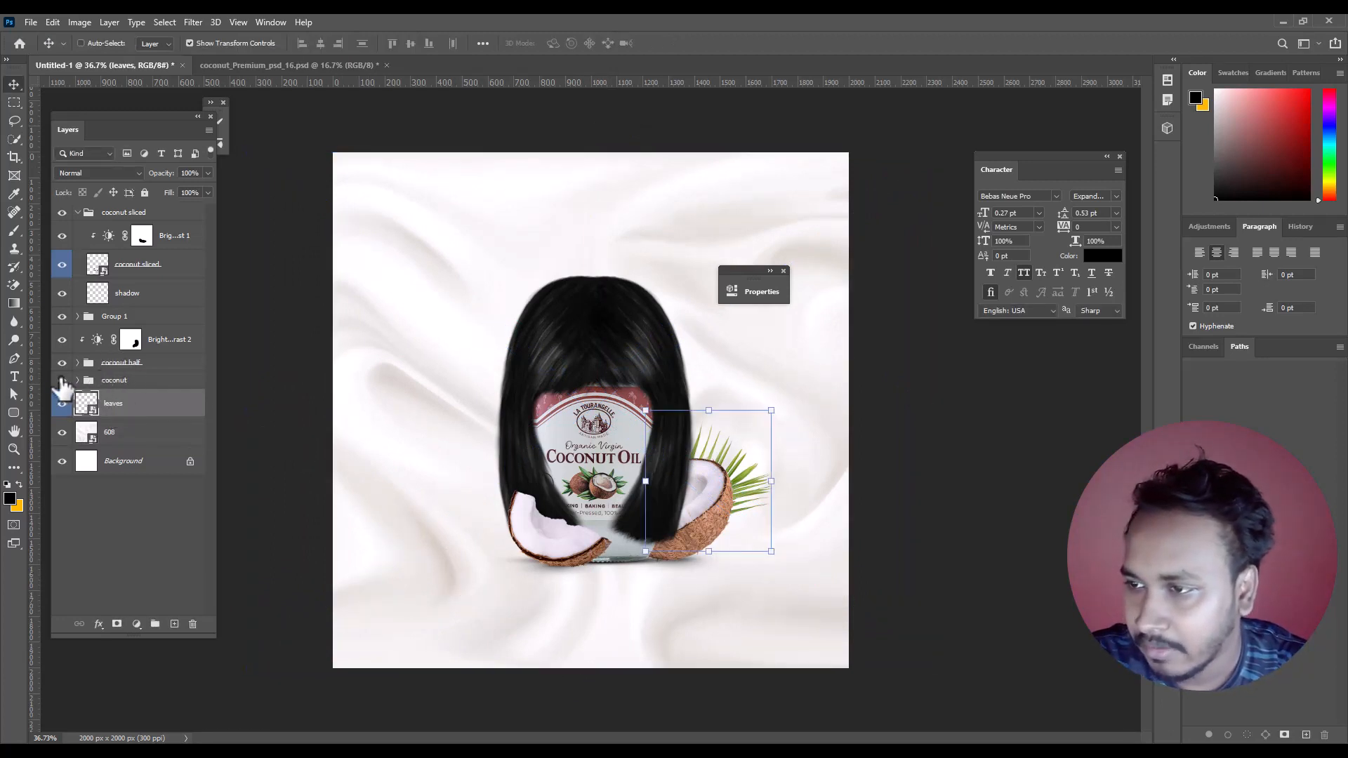
{"action": "left_click", "coordinate": [97, 318]}
{"action": "left_click", "coordinate": [78, 317]}
{"action": "left_click", "coordinate": [133, 470]}
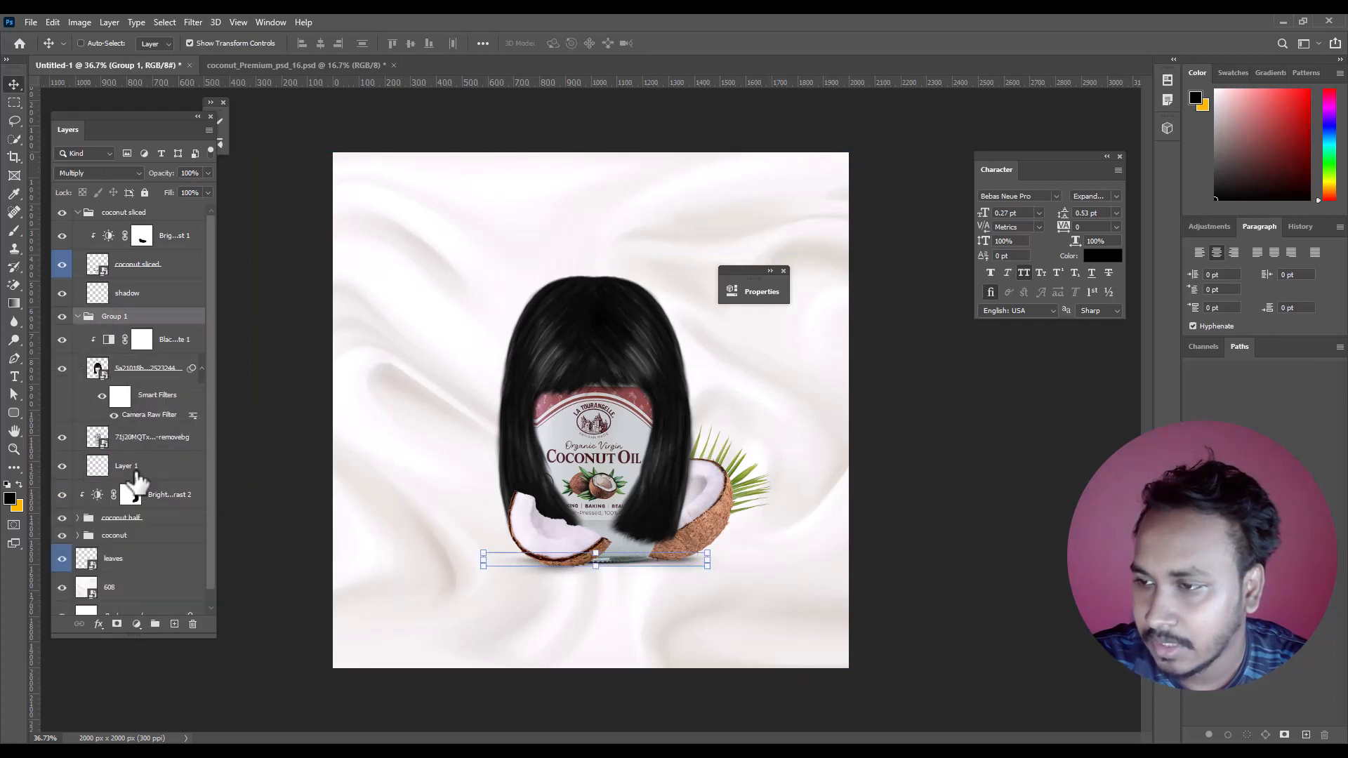
{"action": "key", "text": "ctrl+j"}
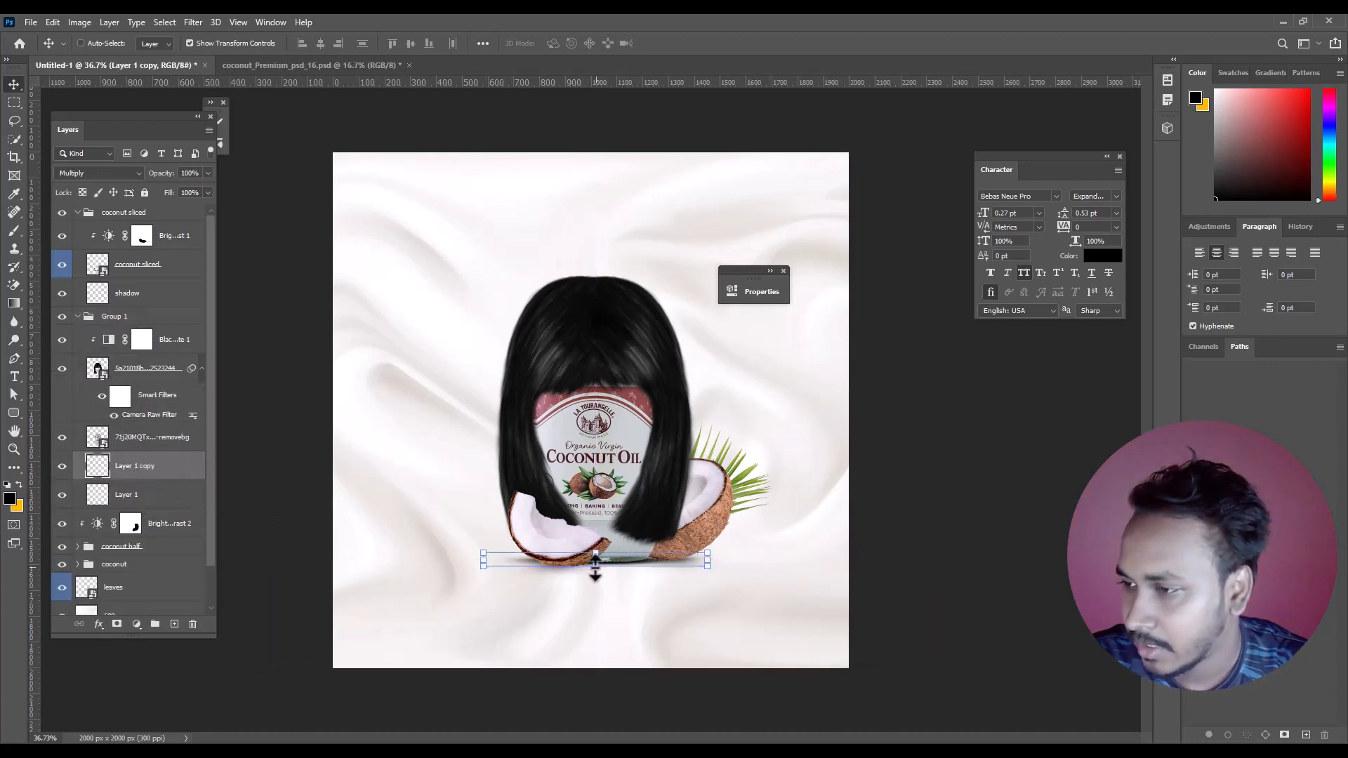
Enlarge the original shadow on Layer 1 to about 222% width and 347% height beneath the jar
{"action": "left_click", "coordinate": [144, 496]}
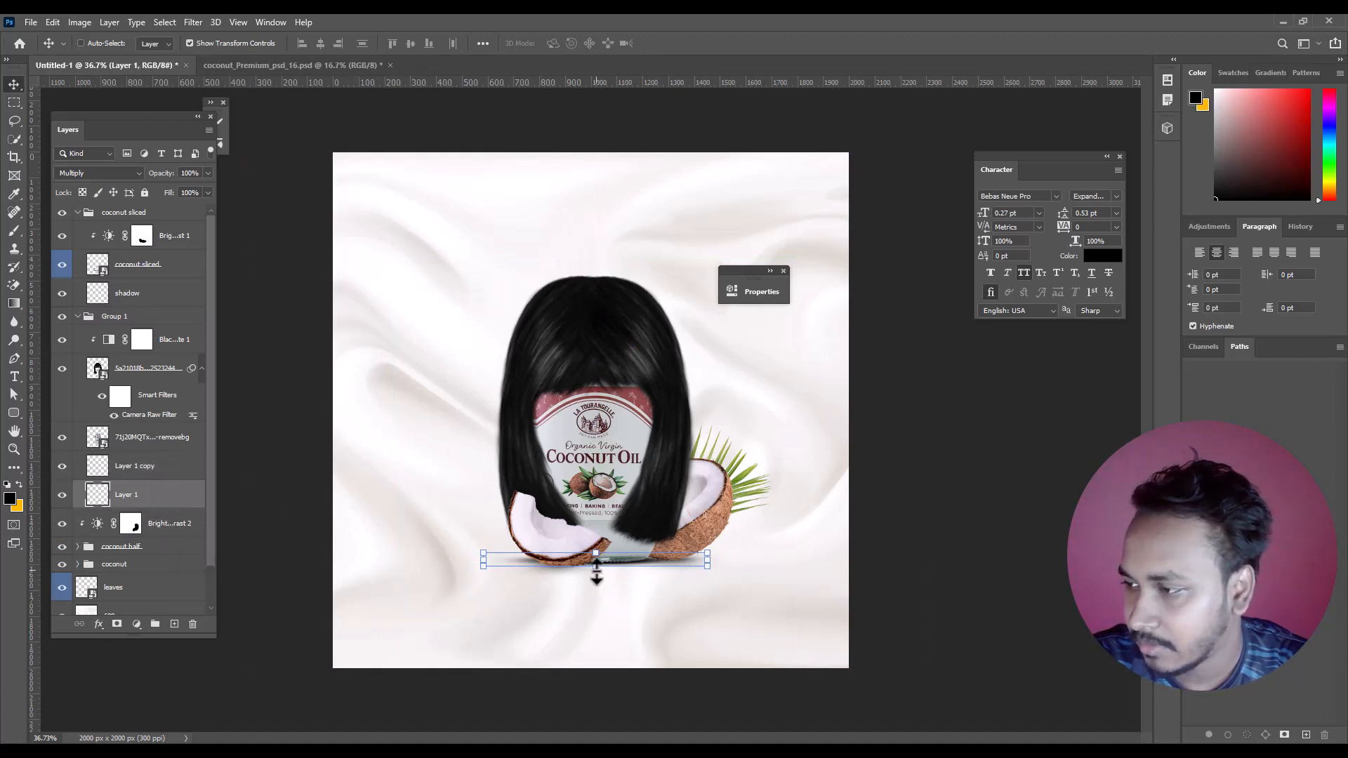
{"action": "left_click_drag", "start_coordinate": [596, 572], "coordinate": [596, 627]}
{"action": "key", "text": "ctrl+z"}
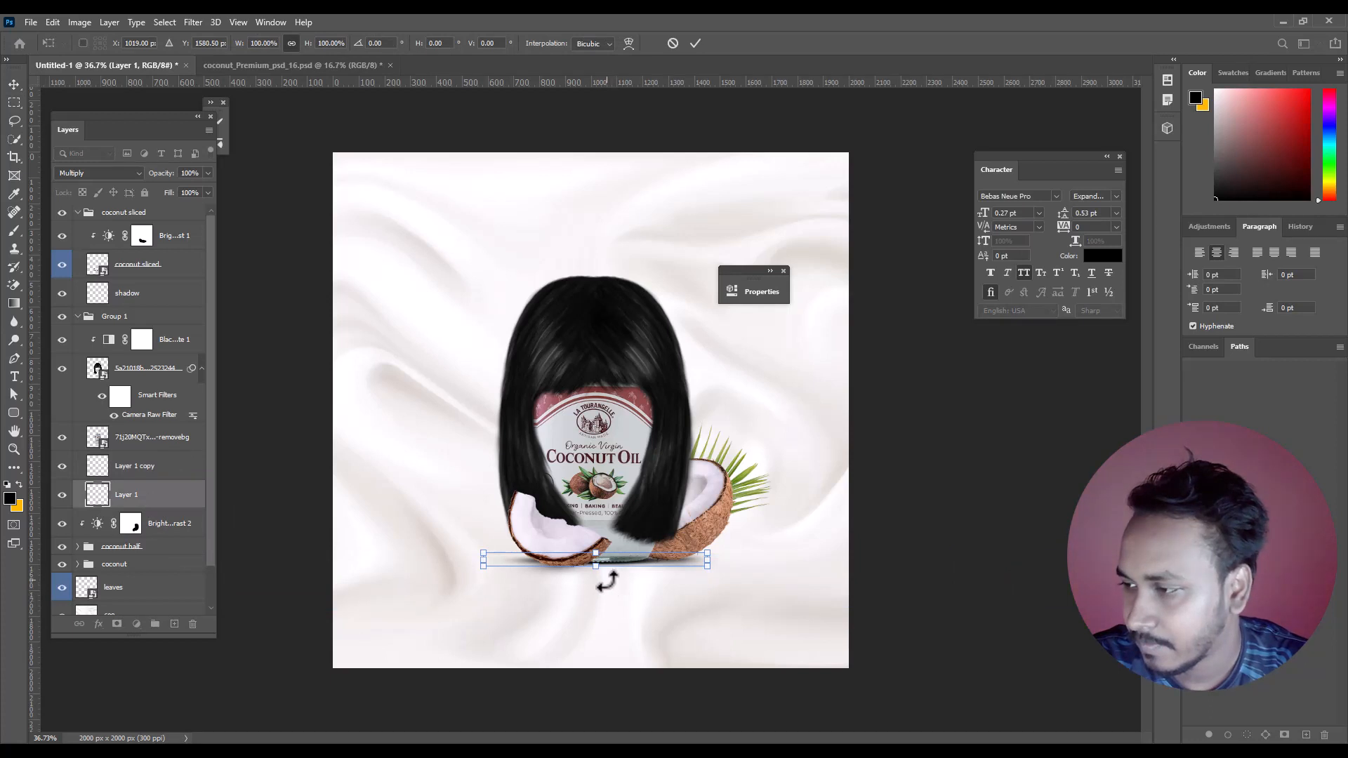
{"action": "left_click_drag", "start_coordinate": [596, 566], "coordinate": [627, 575]}
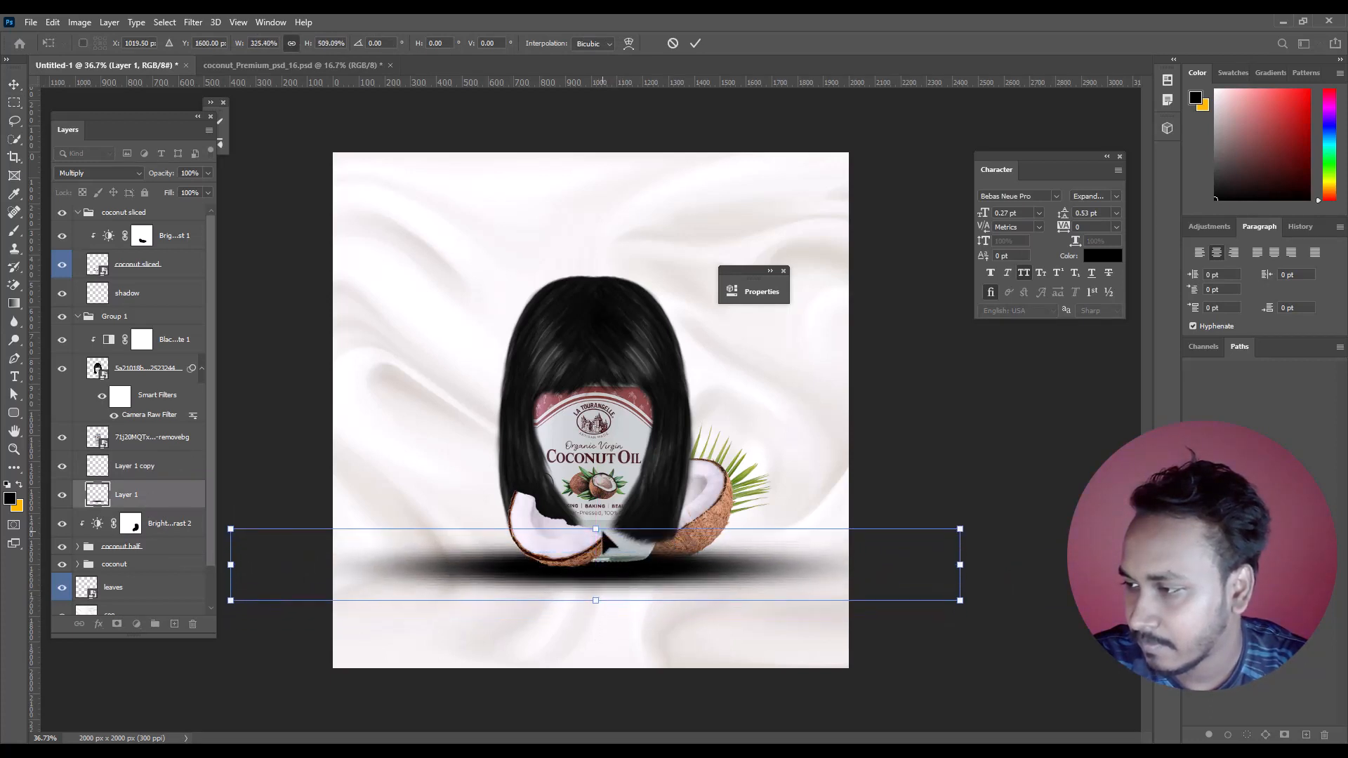
{"action": "left_click_drag", "start_coordinate": [598, 530], "coordinate": [619, 560]}
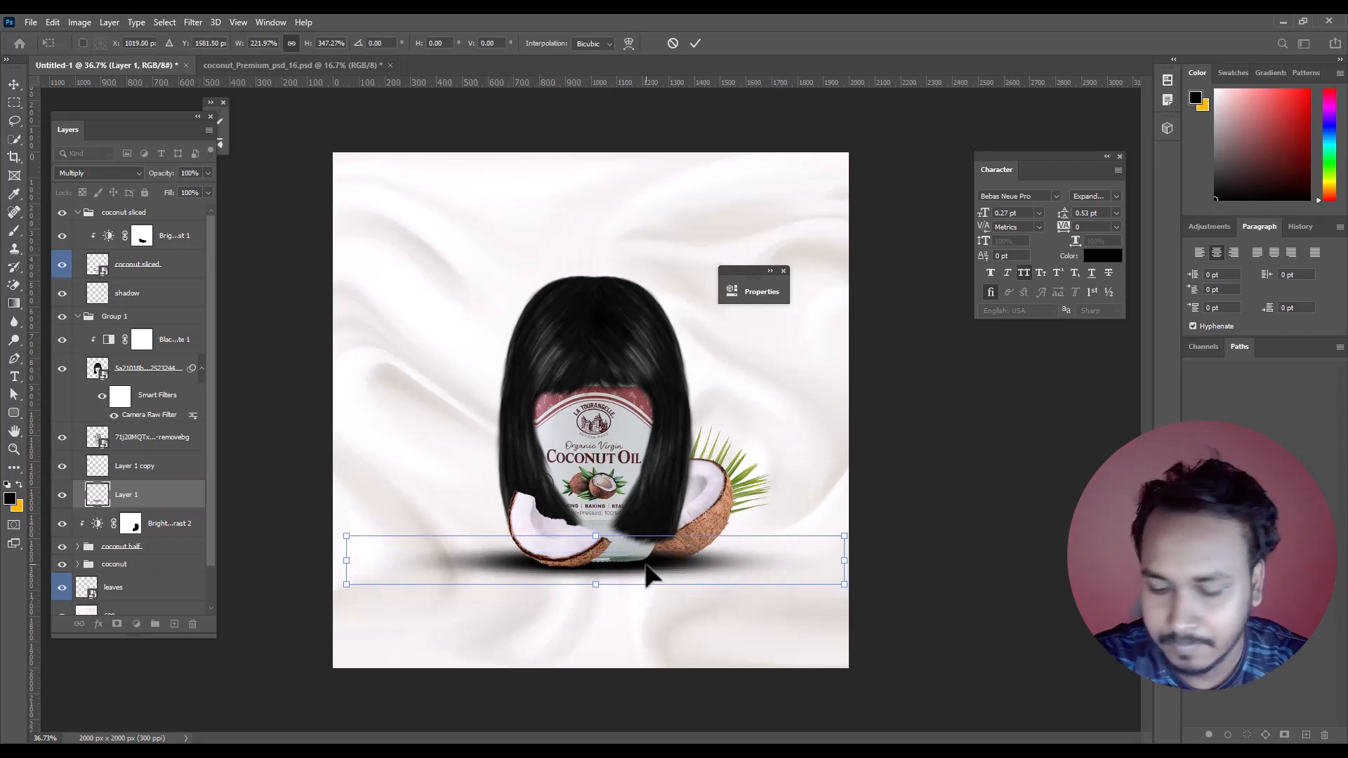
{"action": "key", "text": "Return"}
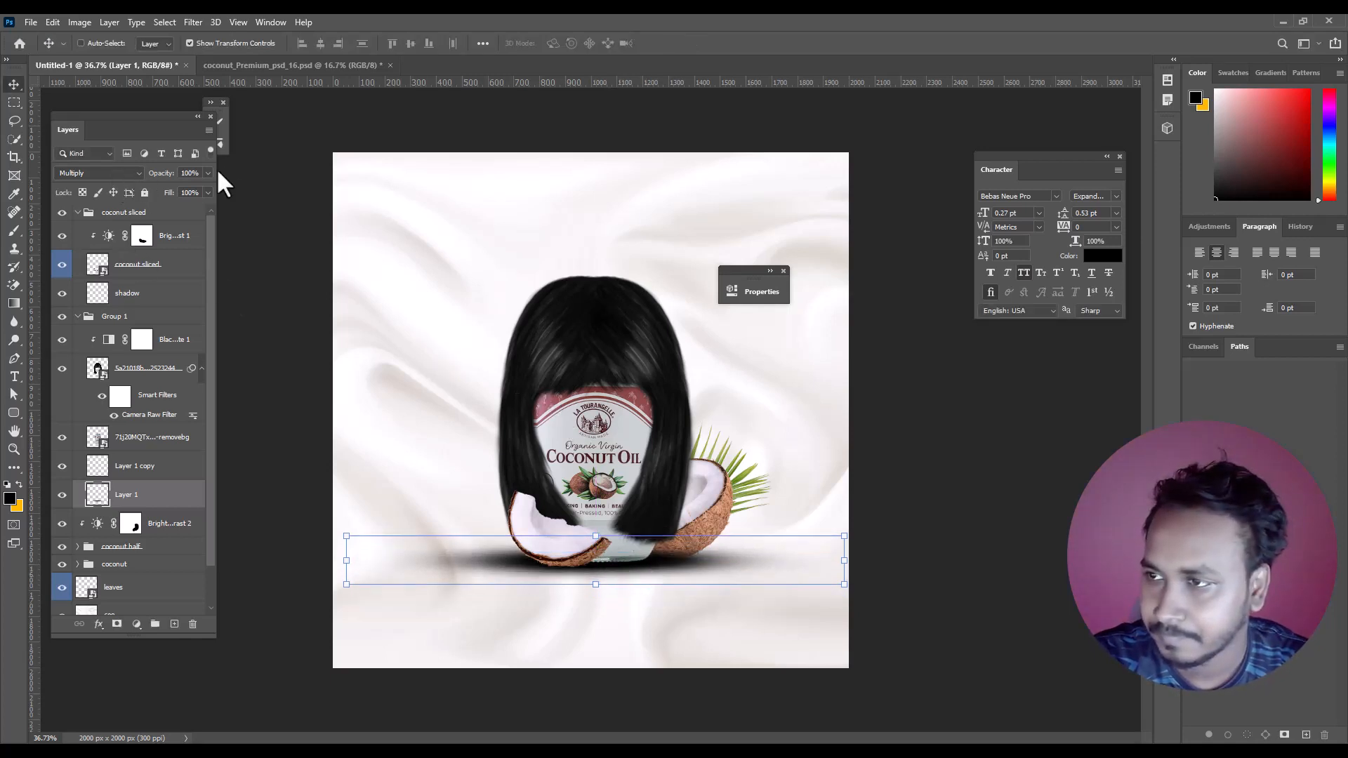
Lower the enlarged shadow layer's opacity to 13%
{"action": "left_click_drag", "start_coordinate": [161, 188], "coordinate": [160, 188]}
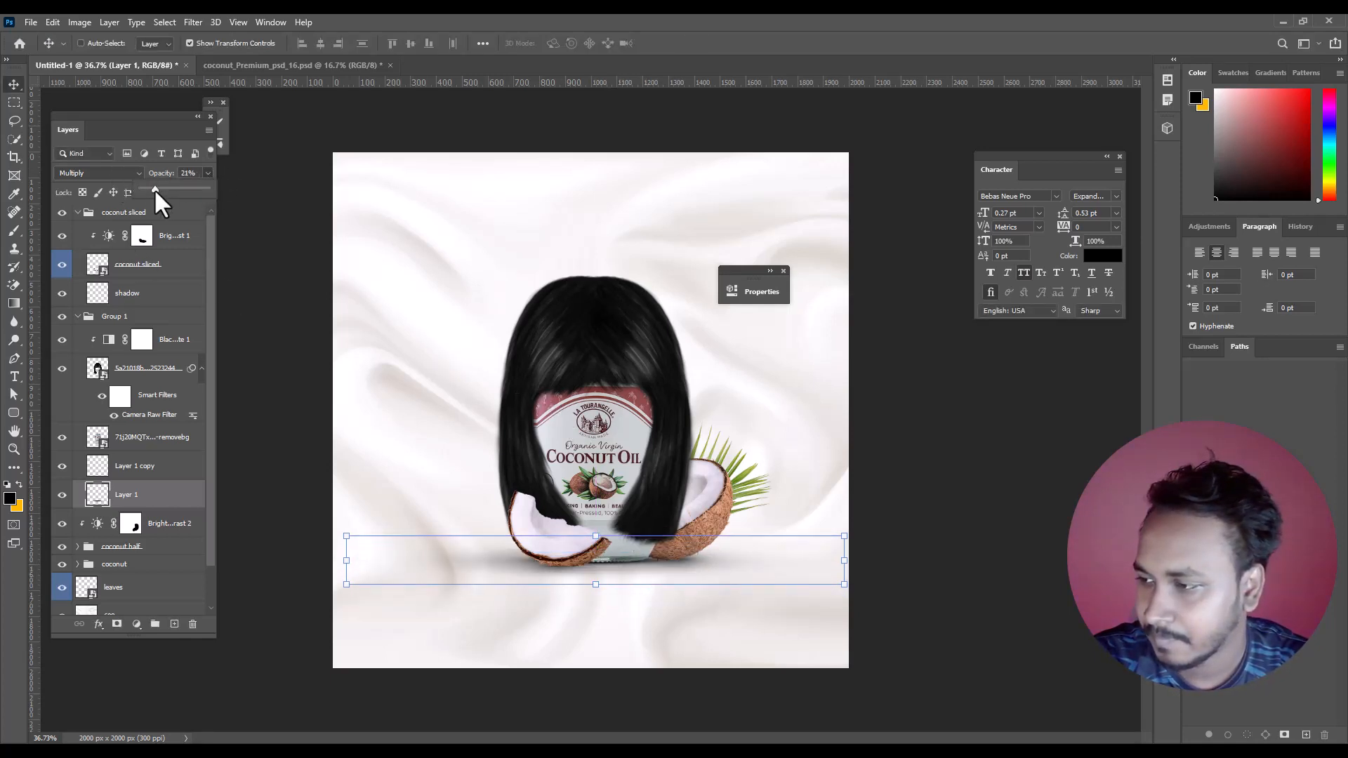
{"action": "left_click", "coordinate": [14, 103]}
{"action": "mouse_move", "coordinate": [601, 601]}
{"action": "left_mouse_down"}
{"action": "mouse_move", "coordinate": [566, 571]}
{"action": "mouse_move", "coordinate": [588, 582]}
{"action": "left_mouse_up"}
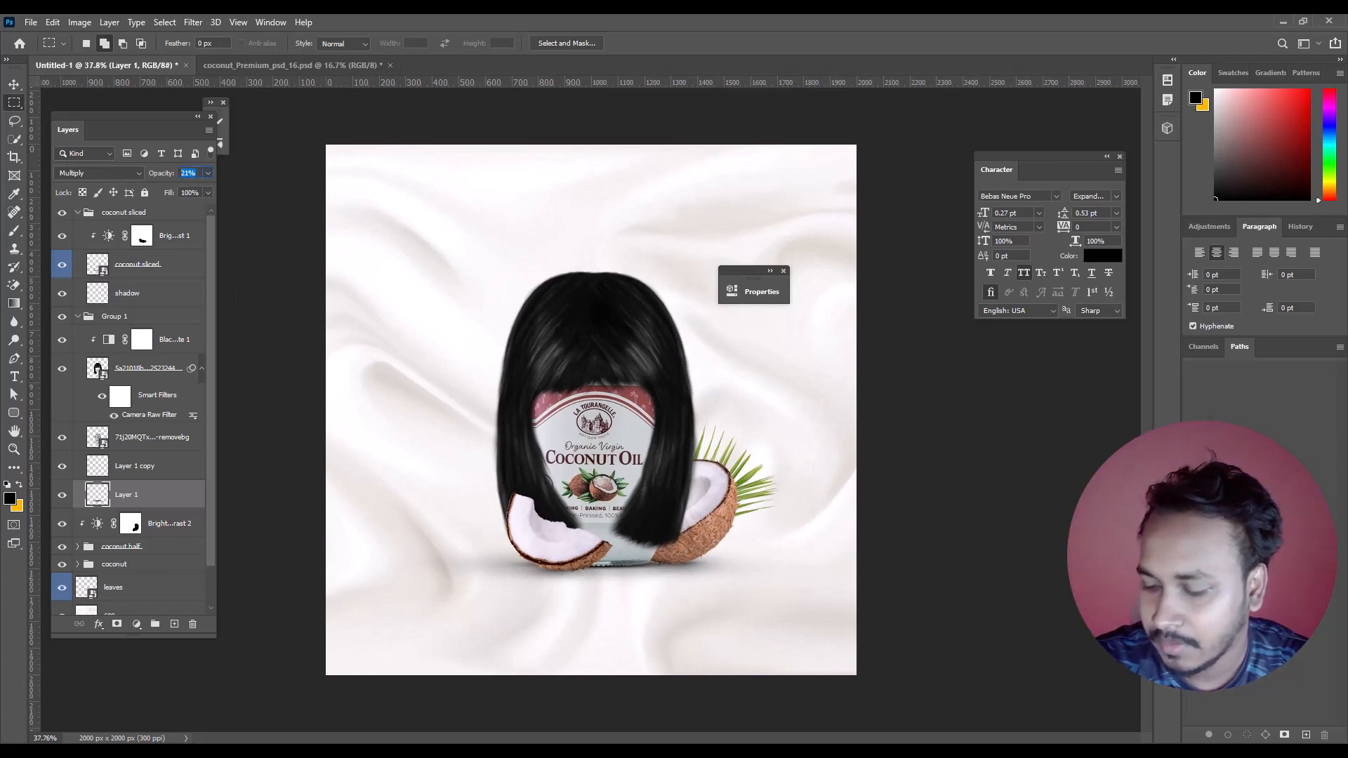
{"action": "type", "text": "13"}
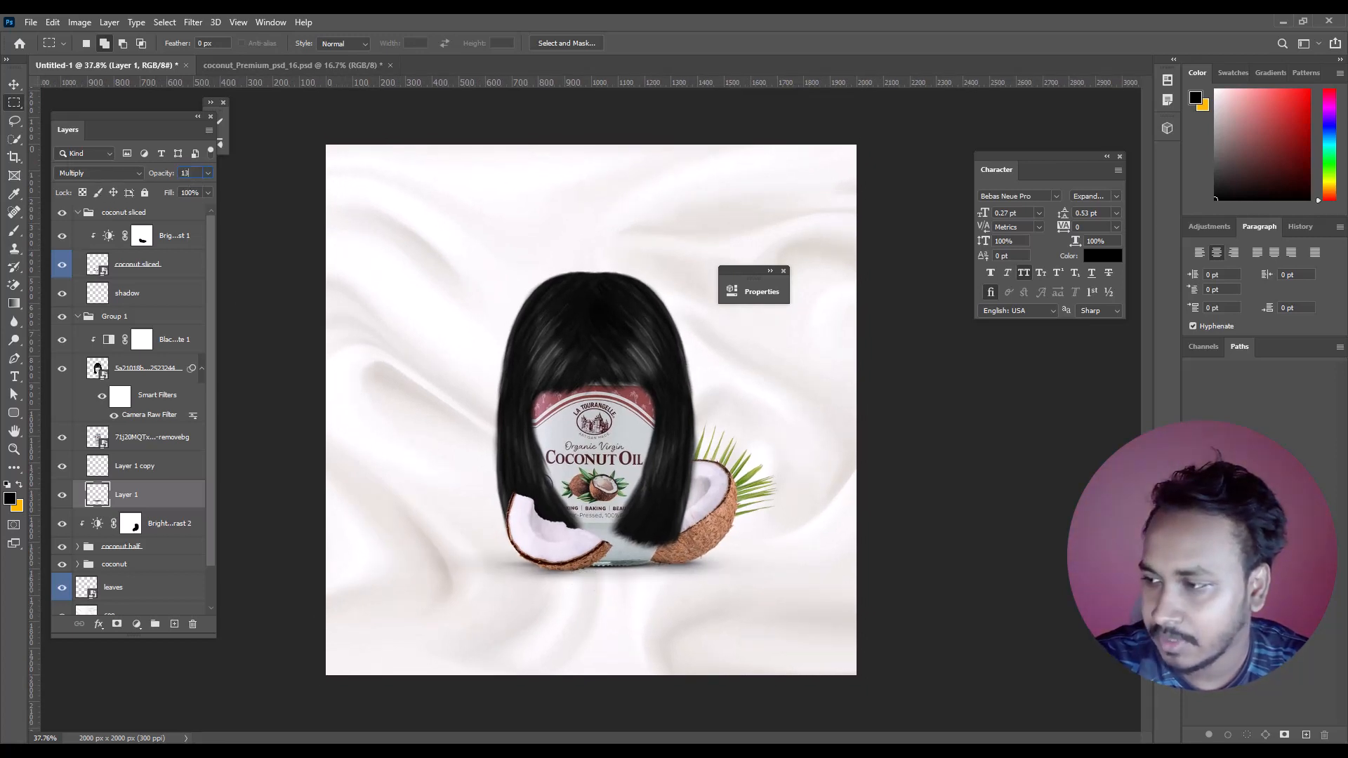
{"action": "left_click", "coordinate": [14, 120]}
{"action": "mouse_move", "coordinate": [499, 499]}
{"action": "left_mouse_down"}
{"action": "mouse_move", "coordinate": [477, 456]}
{"action": "mouse_move", "coordinate": [526, 481]}
{"action": "left_mouse_up"}
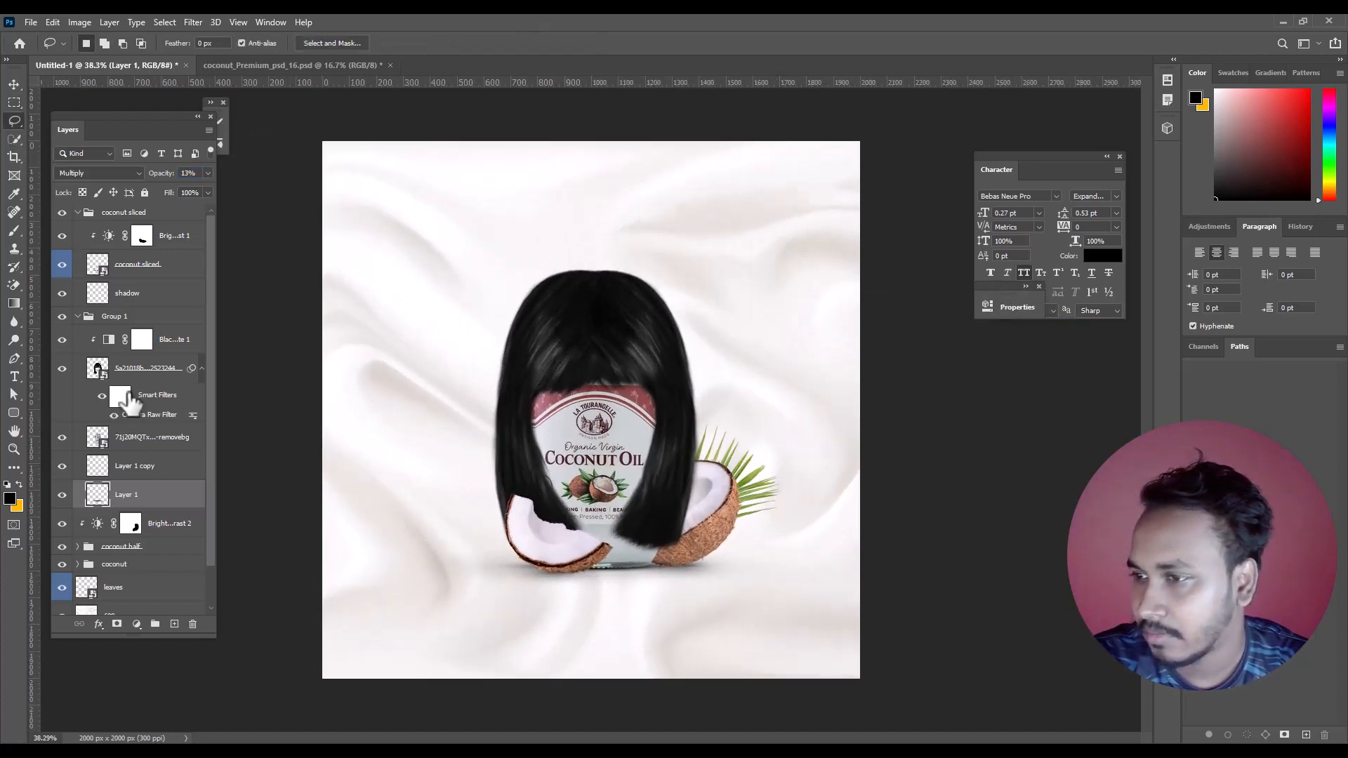
Apply a Gaussian Blur with a small radius to the 608 fabric layer, keeping its folds recognizable
{"action": "scroll", "coordinate": [215, 495], "scroll_direction": "down", "scroll_amount": 2}
{"action": "left_click", "coordinate": [118, 565]}
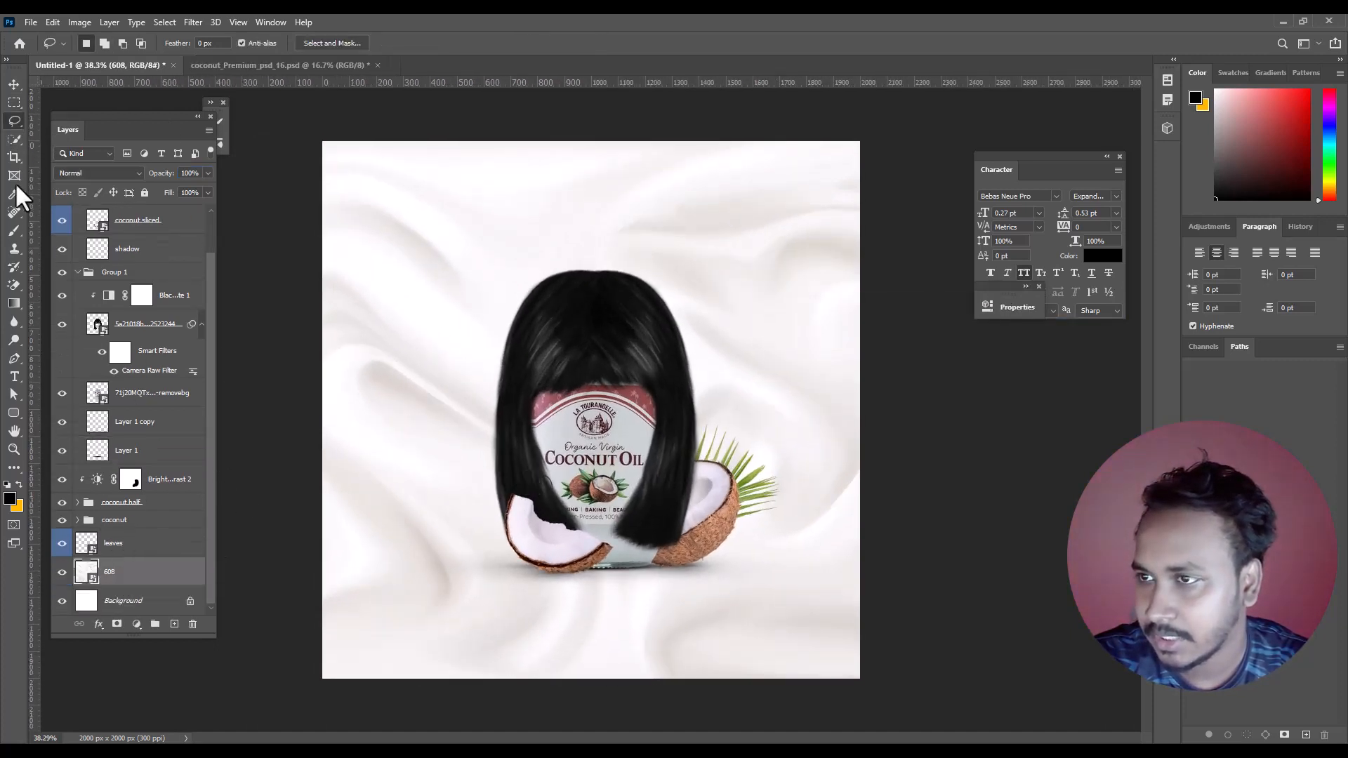
{"action": "left_click", "coordinate": [12, 86]}
{"action": "left_click", "coordinate": [198, 15]}
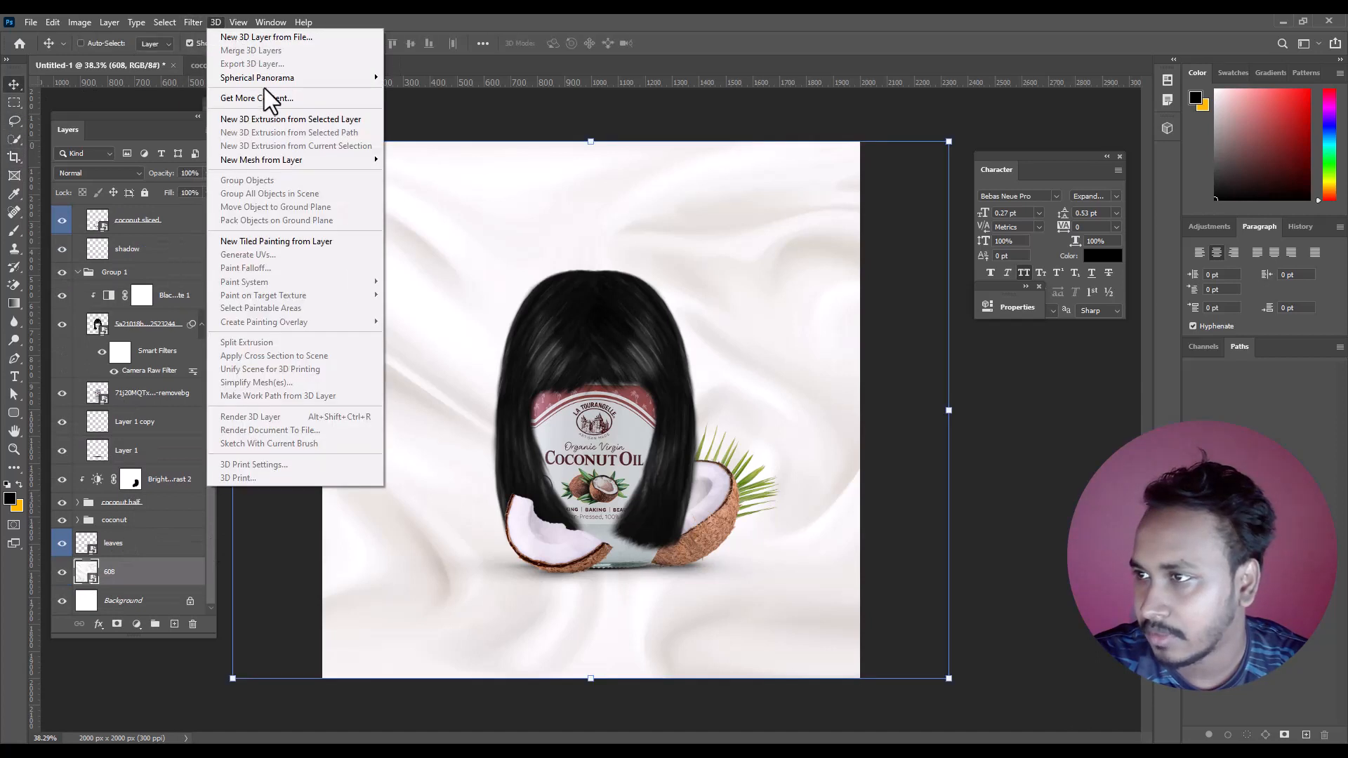
{"action": "mouse_move", "coordinate": [207, 177]}
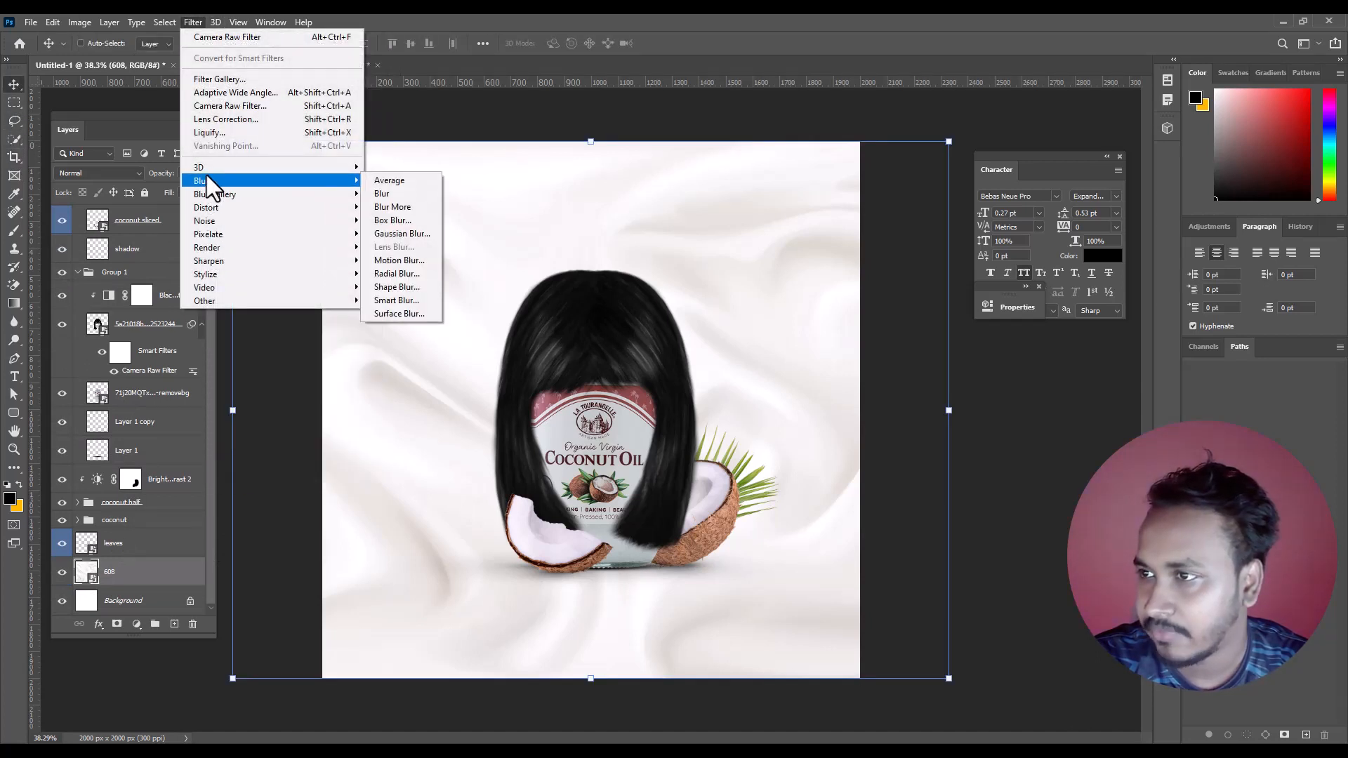
{"action": "left_click", "coordinate": [381, 235]}
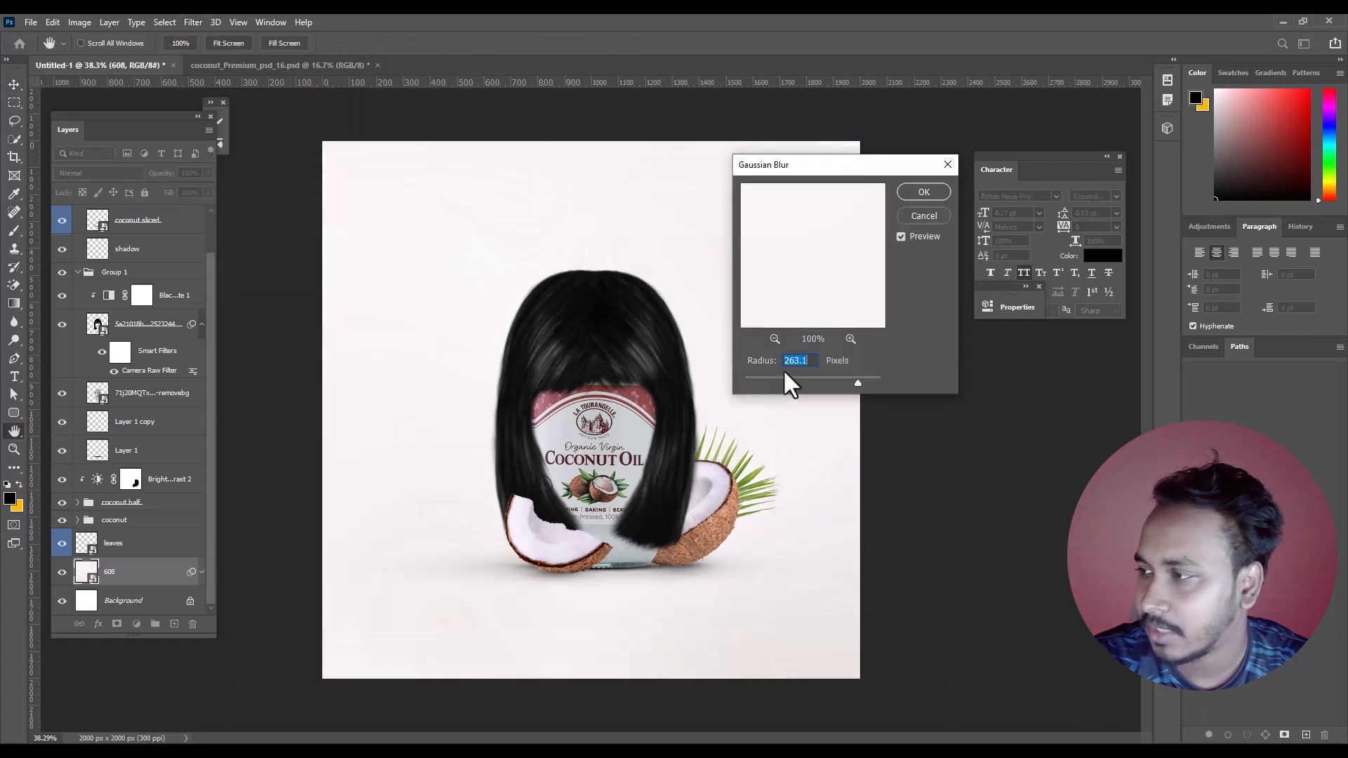
{"action": "mouse_move", "coordinate": [782, 381]}
{"action": "left_mouse_down"}
{"action": "mouse_move", "coordinate": [765, 385]}
{"action": "mouse_move", "coordinate": [784, 386]}
{"action": "left_mouse_up"}
{"action": "left_click", "coordinate": [915, 191]}
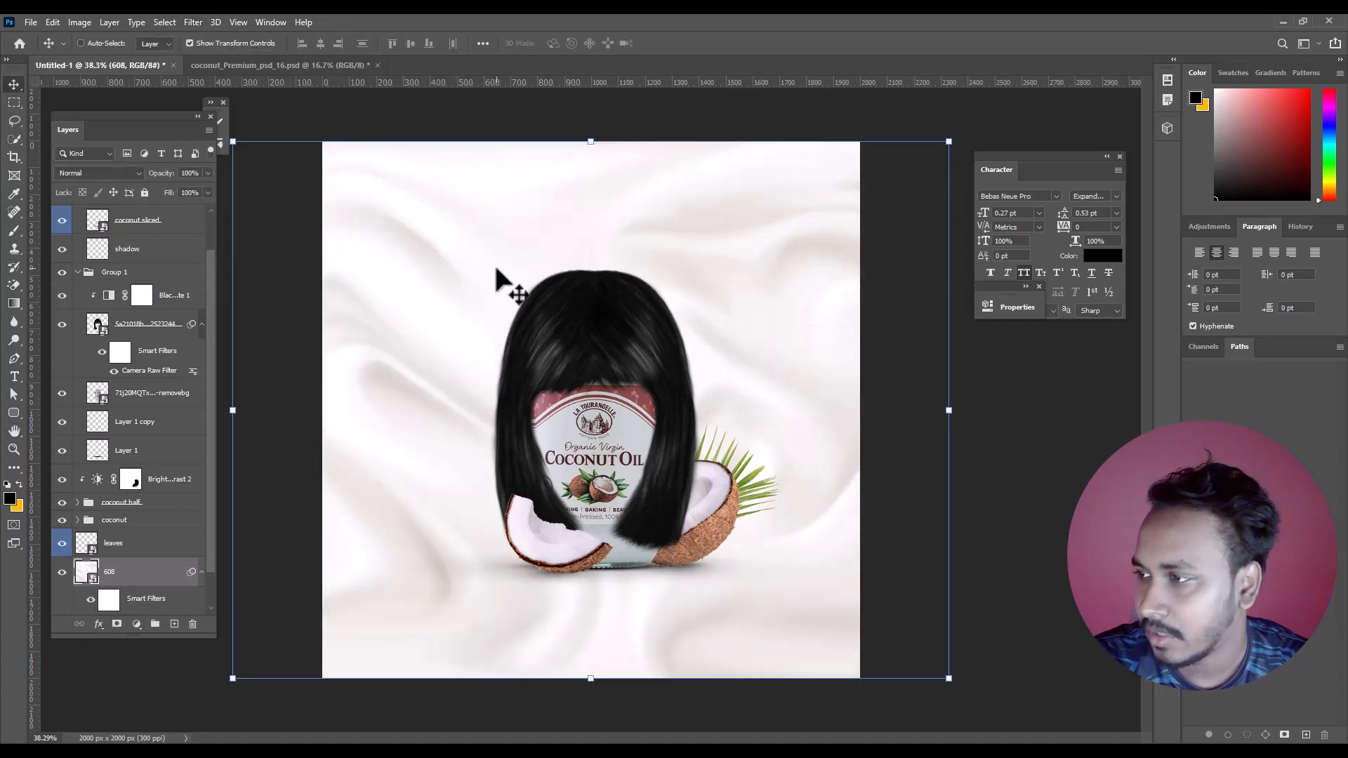
Scale the 608 fabric layer to about 12.39% so it covers the whole canvas, and centre it vertically on the canvas
{"action": "left_click", "coordinate": [591, 143]}
{"action": "left_click", "coordinate": [671, 302]}
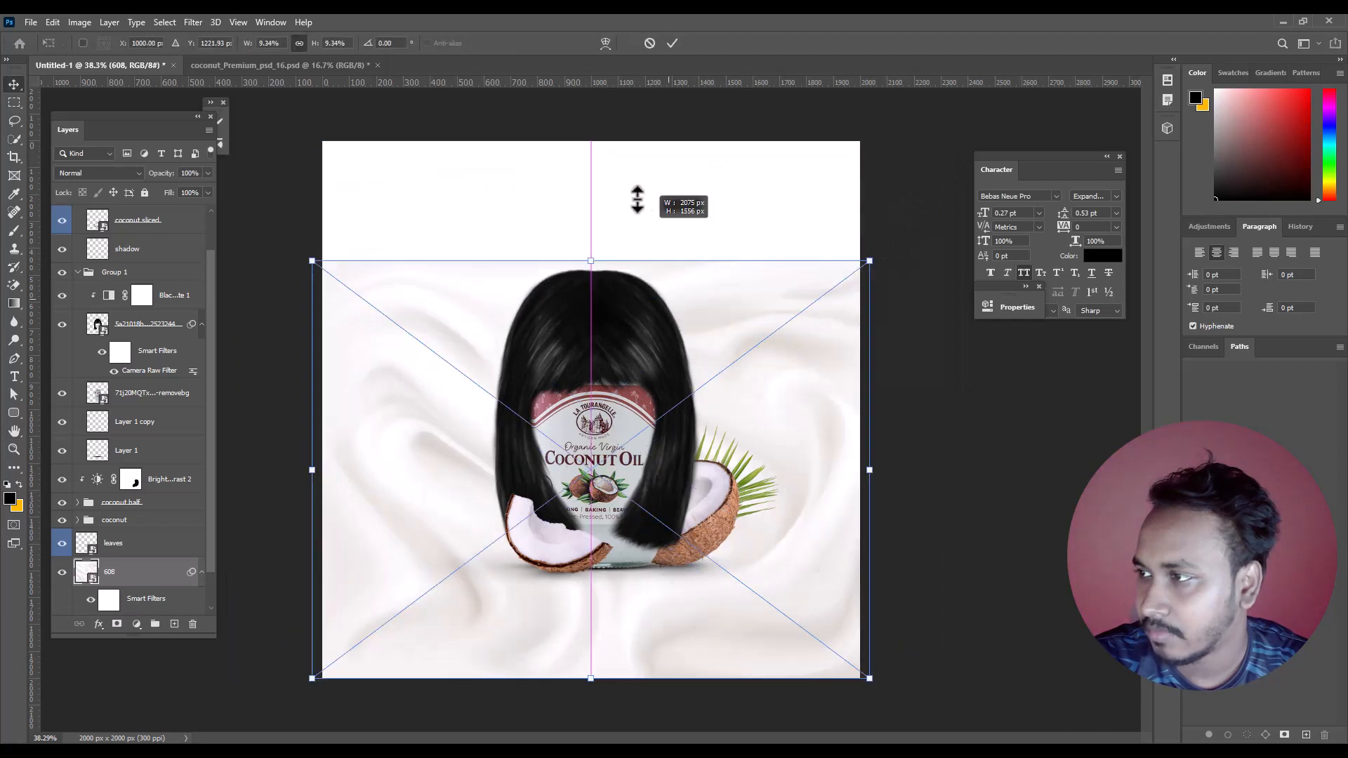
{"action": "left_click", "coordinate": [604, 125]}
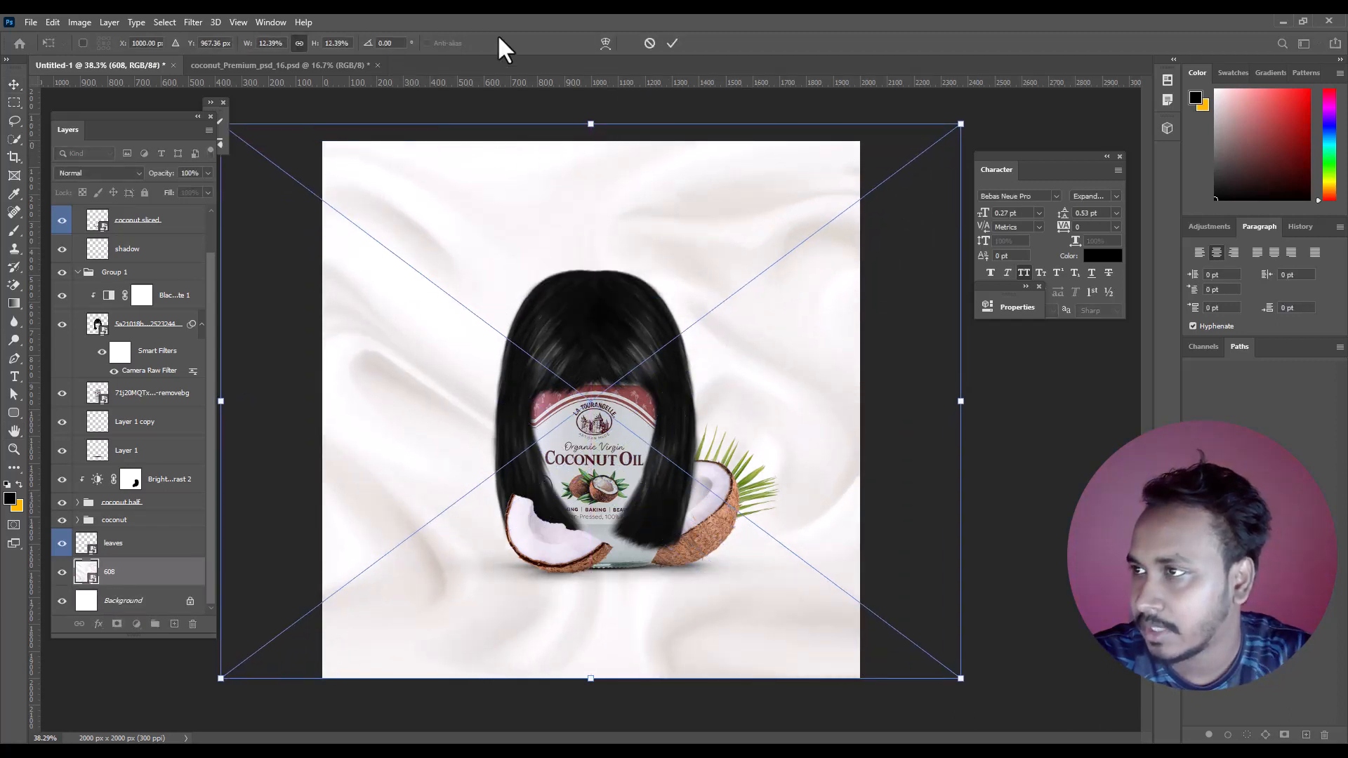
{"action": "left_click", "coordinate": [672, 43]}
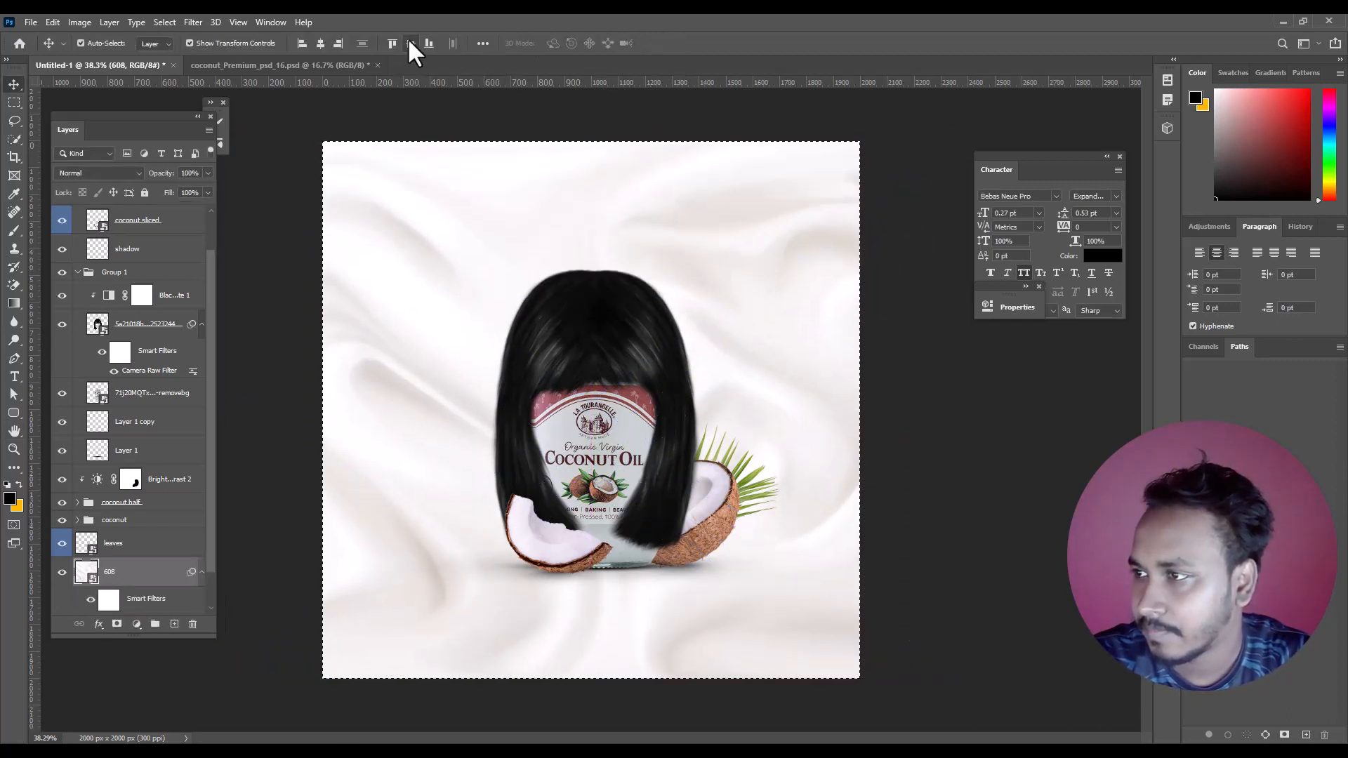
{"action": "left_click", "coordinate": [14, 102]}
Add a Brightness/Contrast adjustment clipped to the jar layer and set its brightness to 11
{"action": "scroll", "coordinate": [382, 340], "scroll_direction": "down", "scroll_amount": 3}
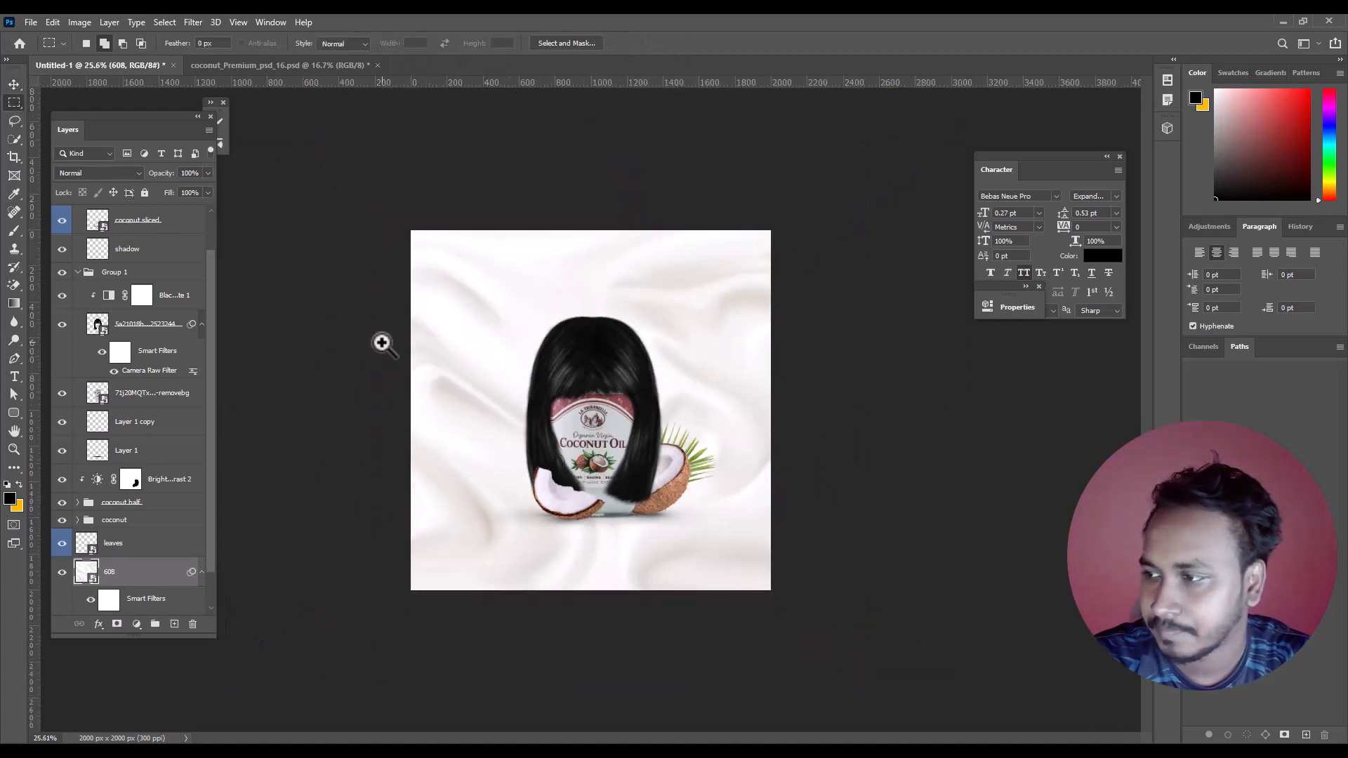
{"action": "scroll", "coordinate": [428, 361], "scroll_direction": "up", "scroll_amount": 3}
{"action": "scroll", "coordinate": [593, 465], "scroll_direction": "up", "scroll_amount": 2}
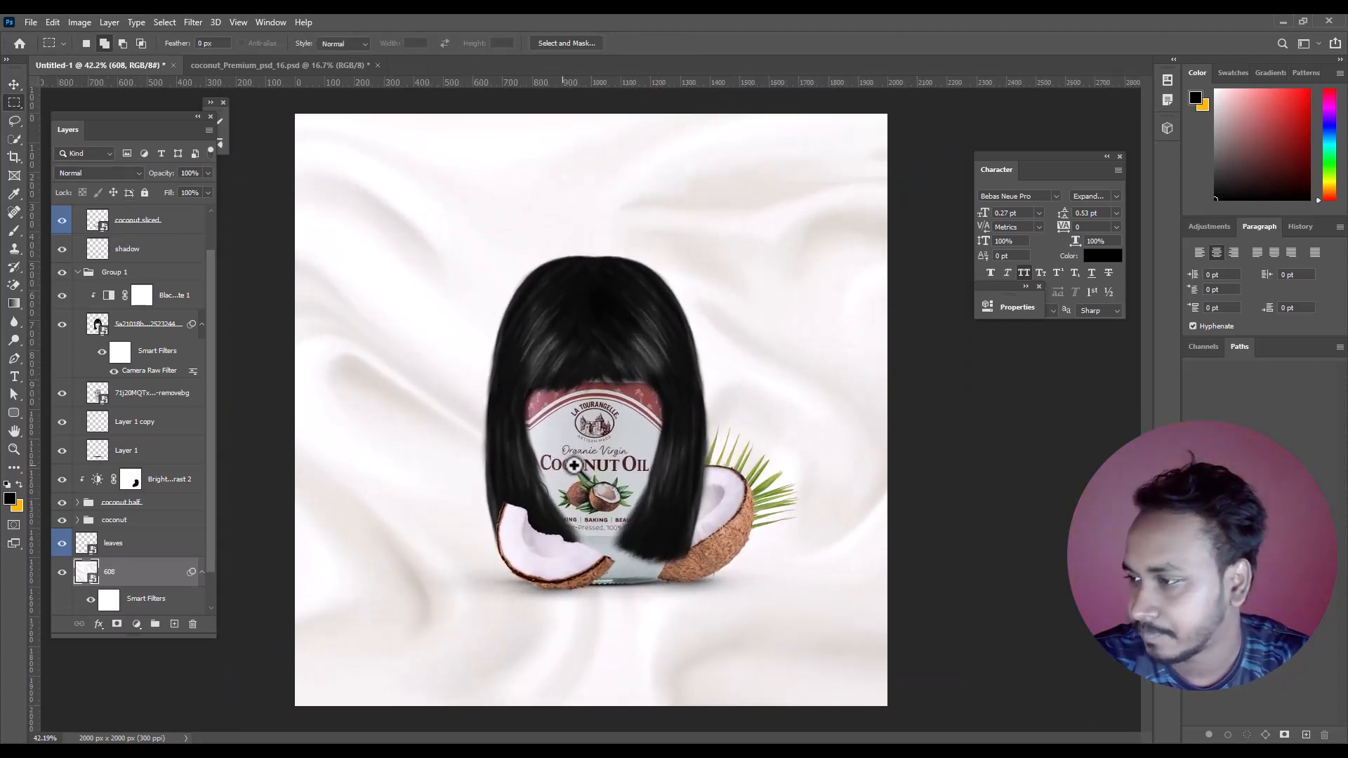
{"action": "scroll", "coordinate": [594, 465], "scroll_direction": "up", "scroll_amount": 2}
{"action": "left_click", "coordinate": [127, 397]}
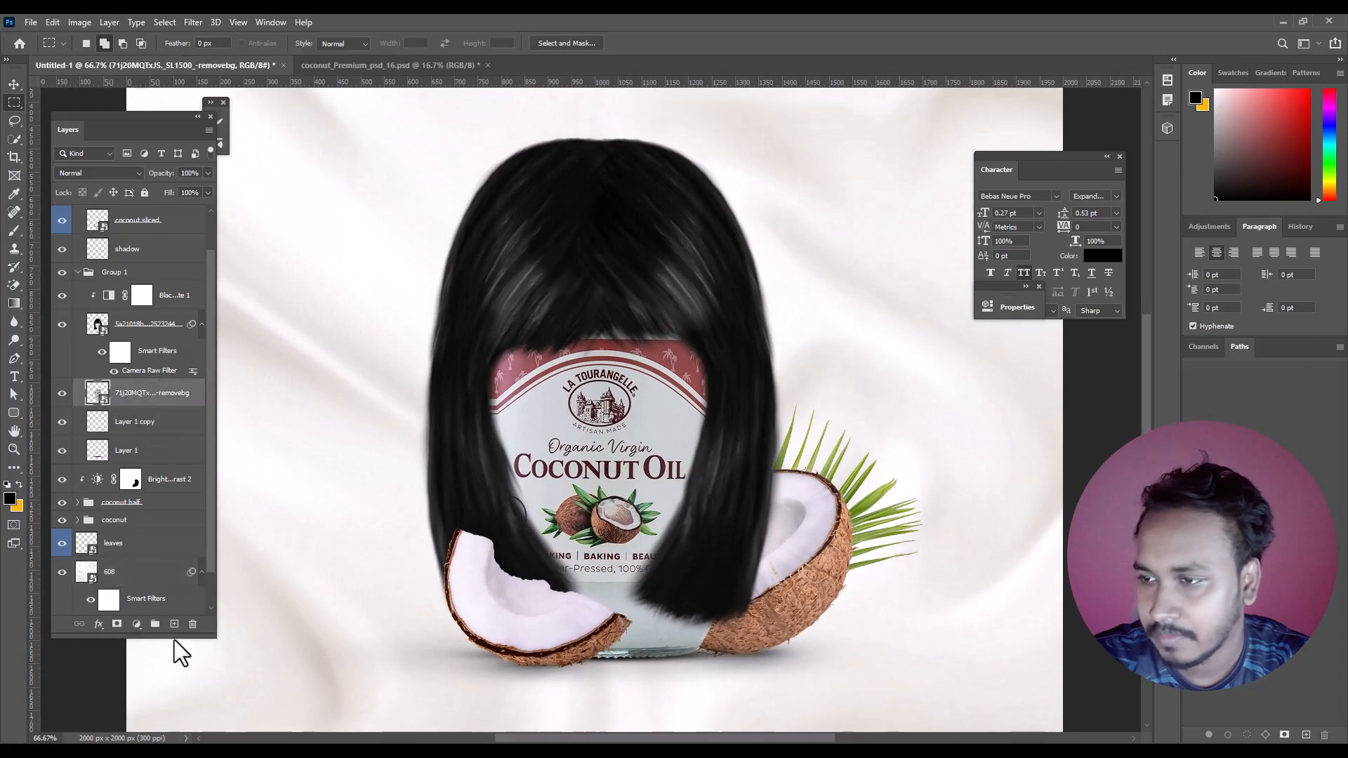
{"action": "left_click", "coordinate": [136, 624]}
{"action": "left_click", "coordinate": [161, 436]}
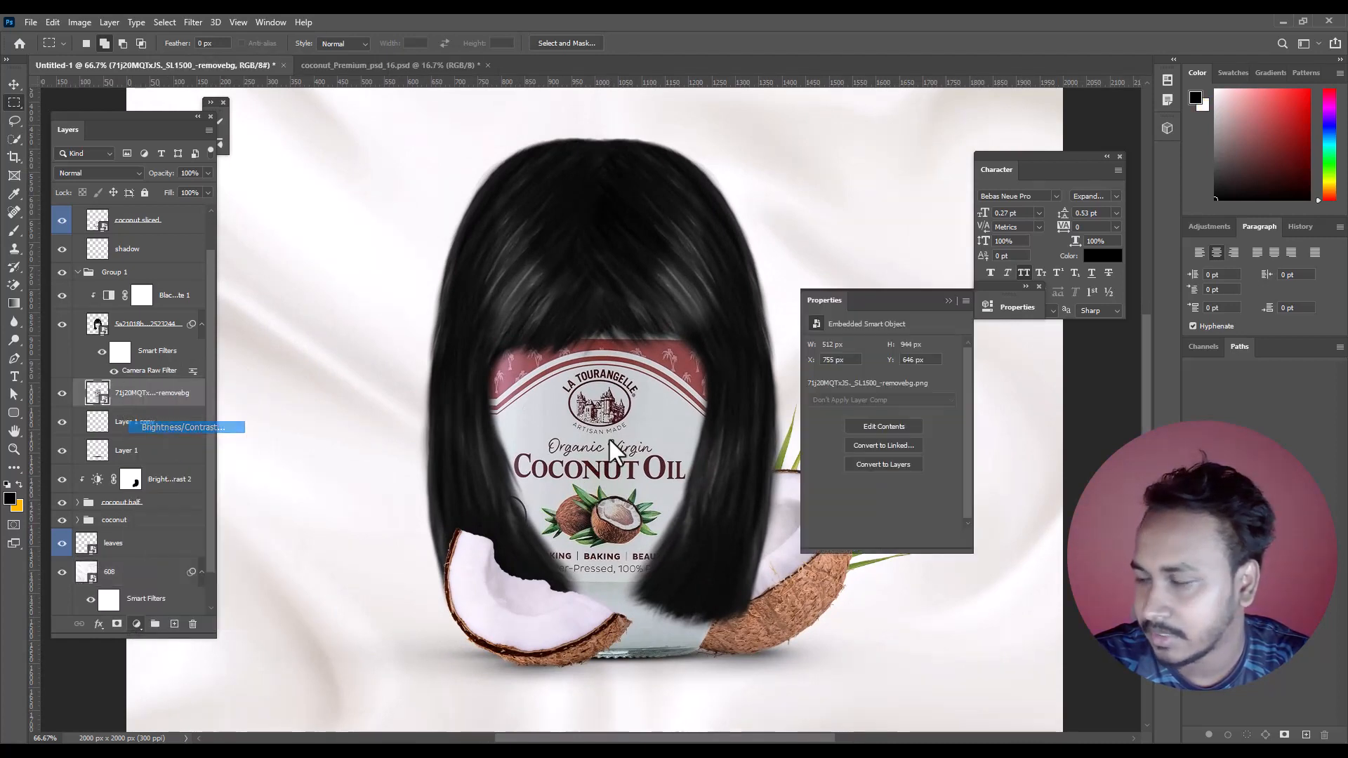
{"action": "left_click", "coordinate": [868, 538]}
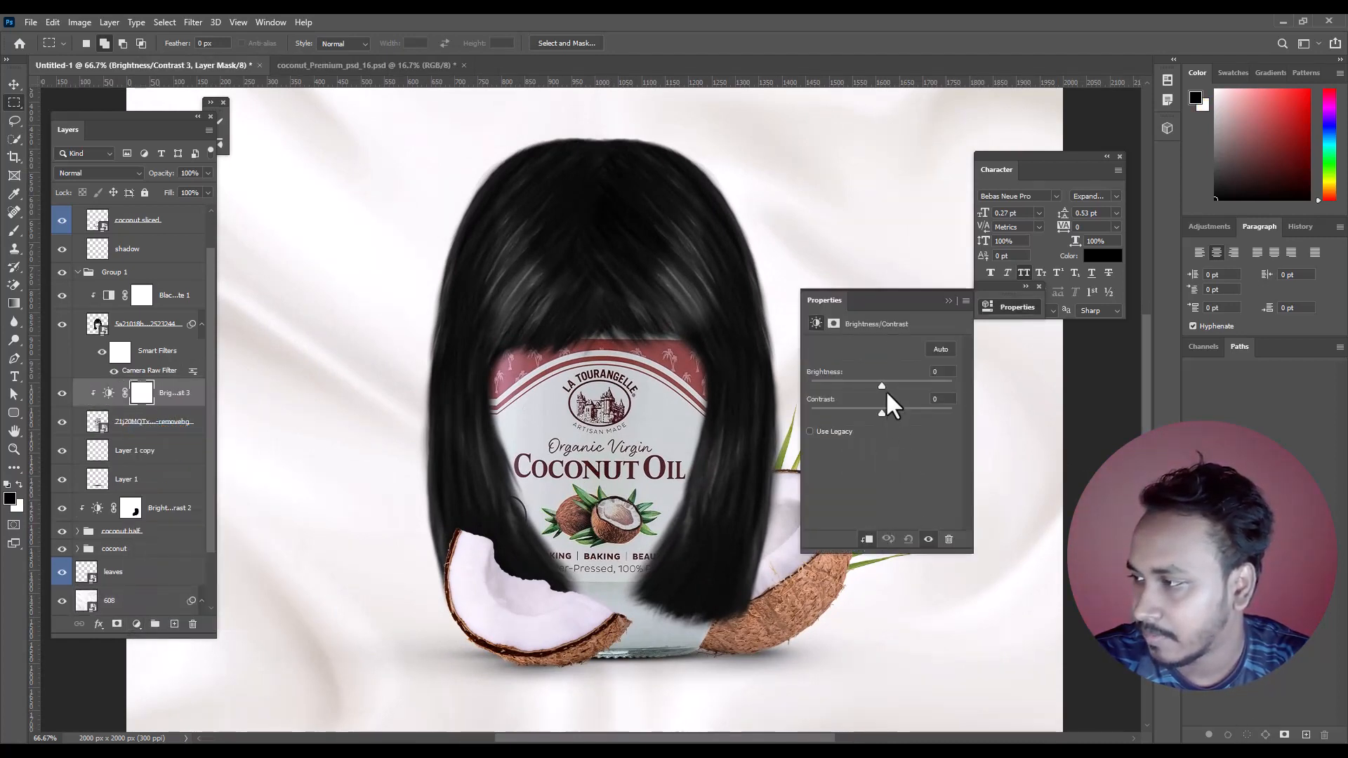
{"action": "left_click_drag", "start_coordinate": [883, 386], "coordinate": [886, 385]}
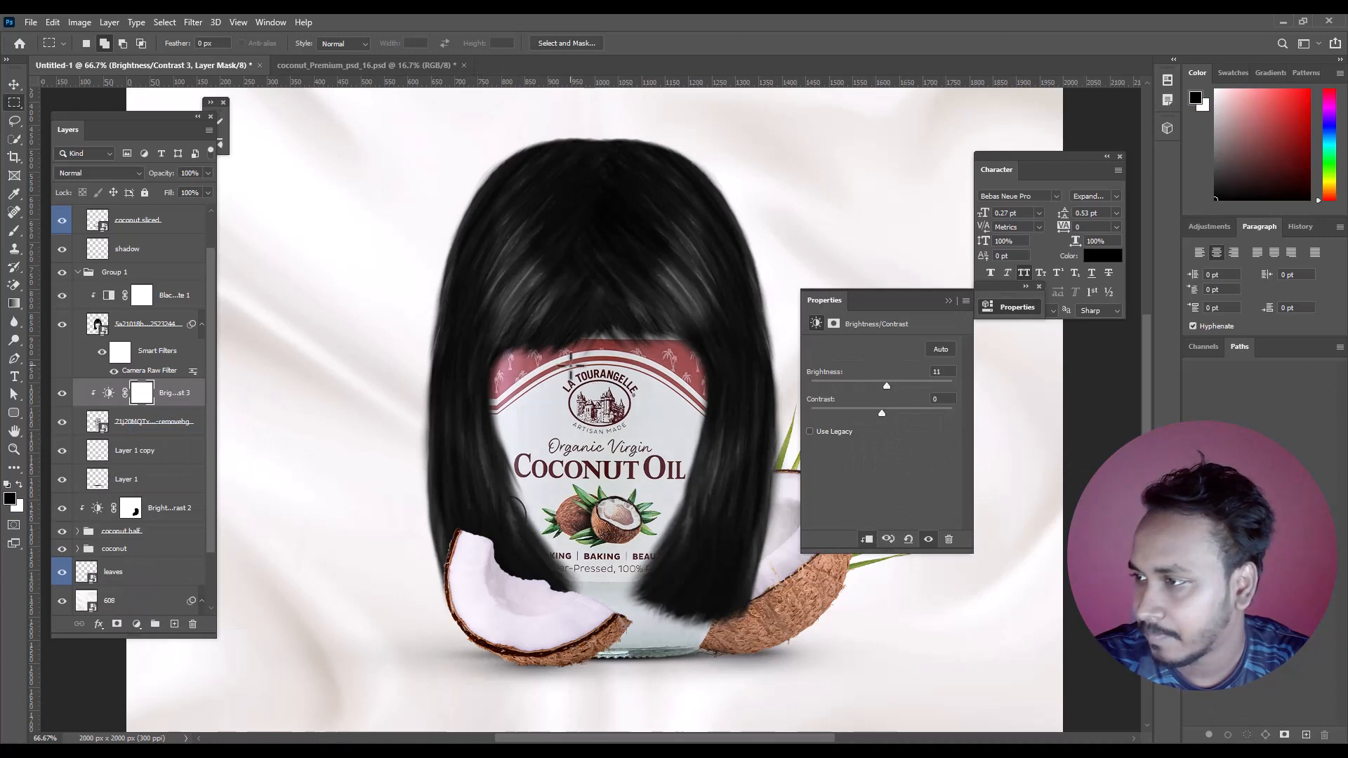
Add a Brightness/Contrast adjustment above the hair's Black & White layer, clip it to the hair and set brightness to 35
{"action": "scroll", "coordinate": [366, 299], "scroll_direction": "down", "scroll_amount": 2}
{"action": "left_click", "coordinate": [162, 325]}
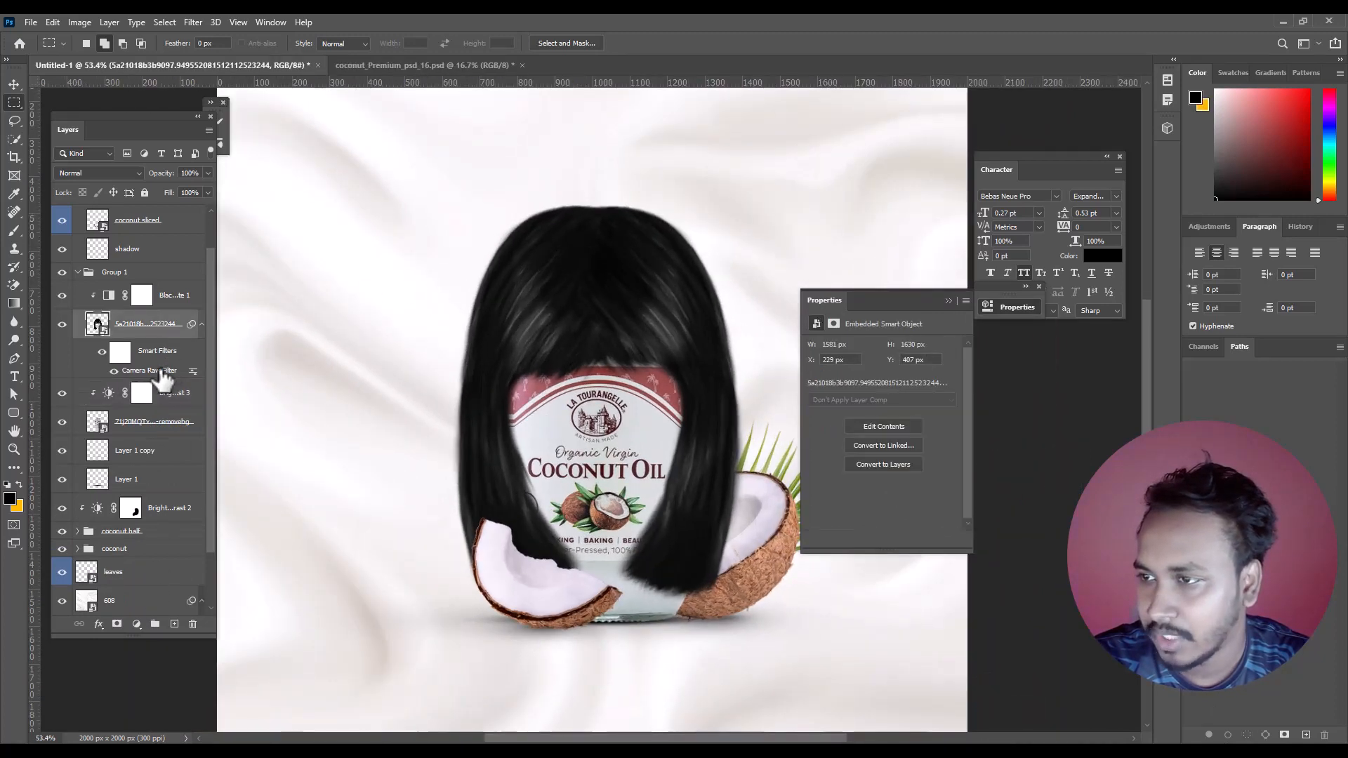
{"action": "left_click", "coordinate": [173, 298]}
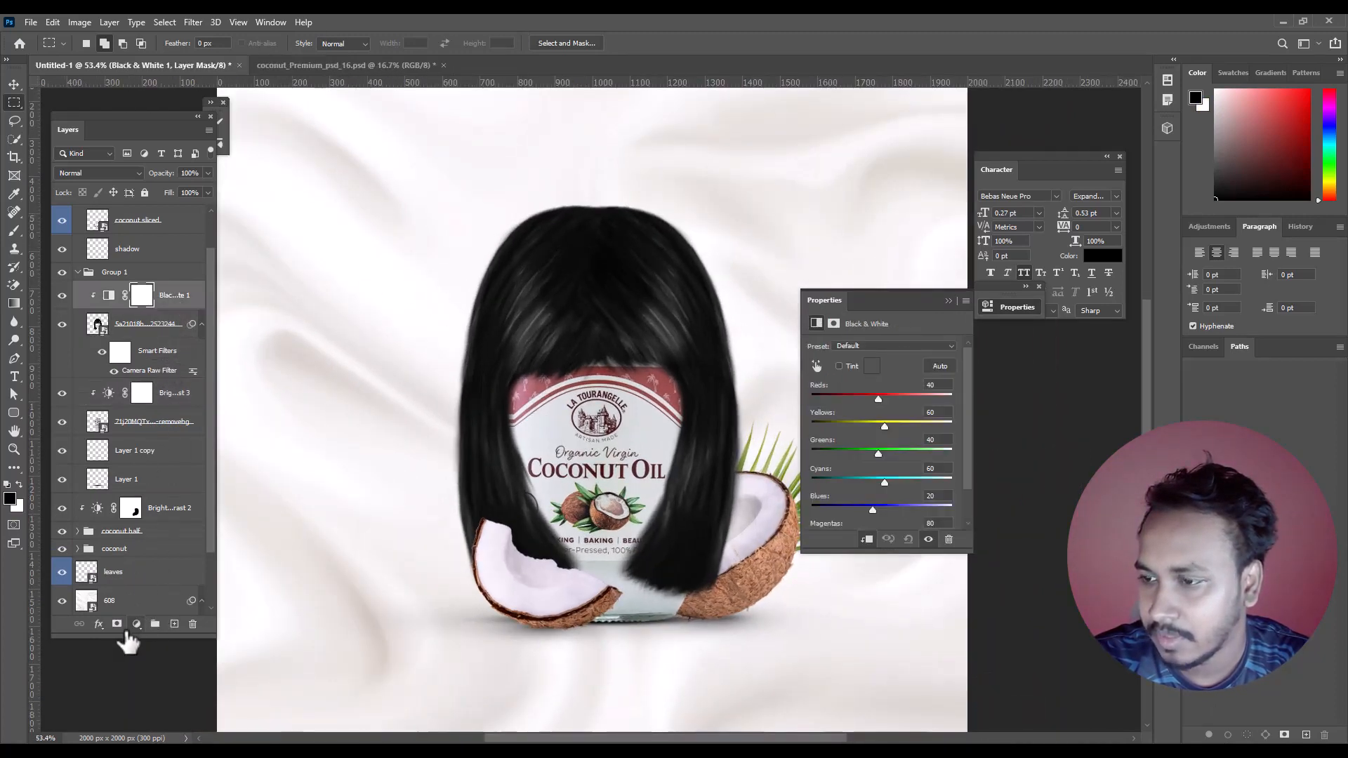
{"action": "left_click", "coordinate": [137, 623]}
{"action": "left_click", "coordinate": [174, 421]}
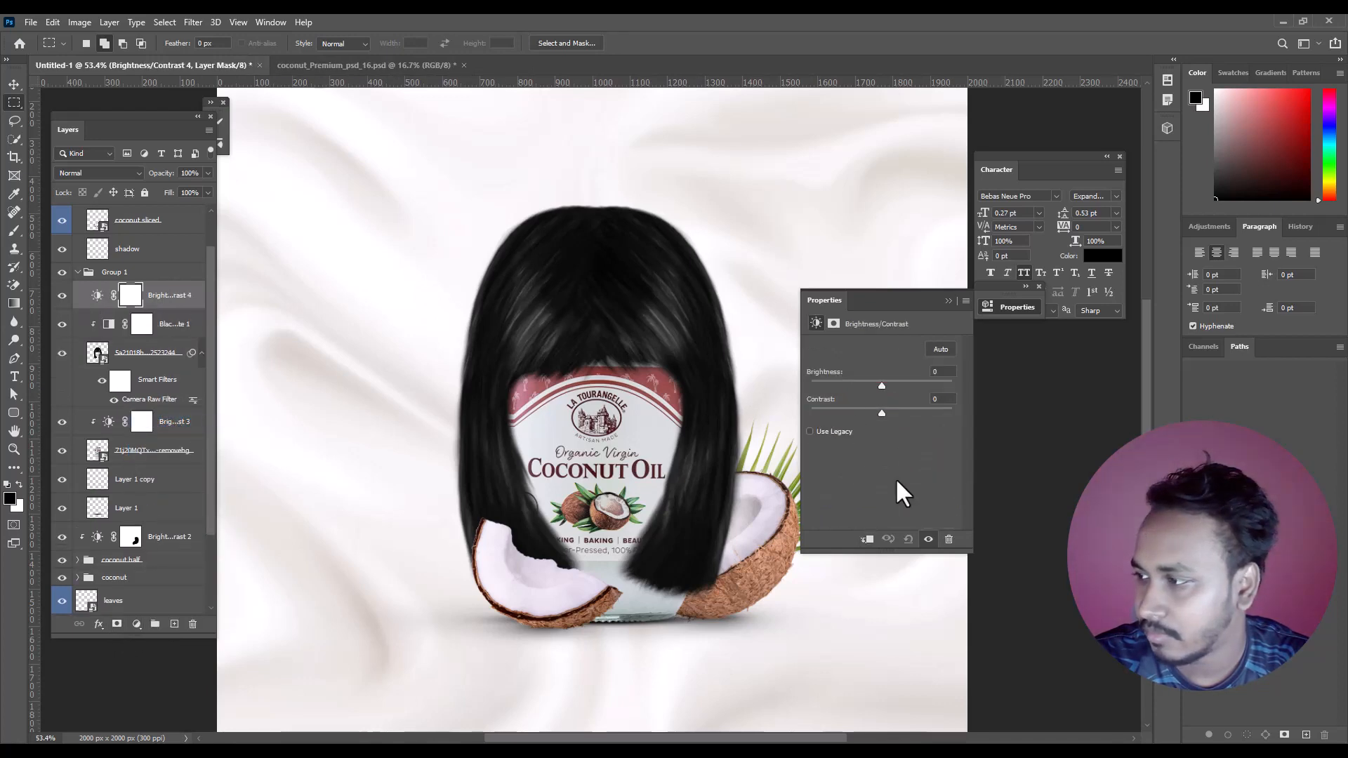
{"action": "left_click", "coordinate": [867, 539]}
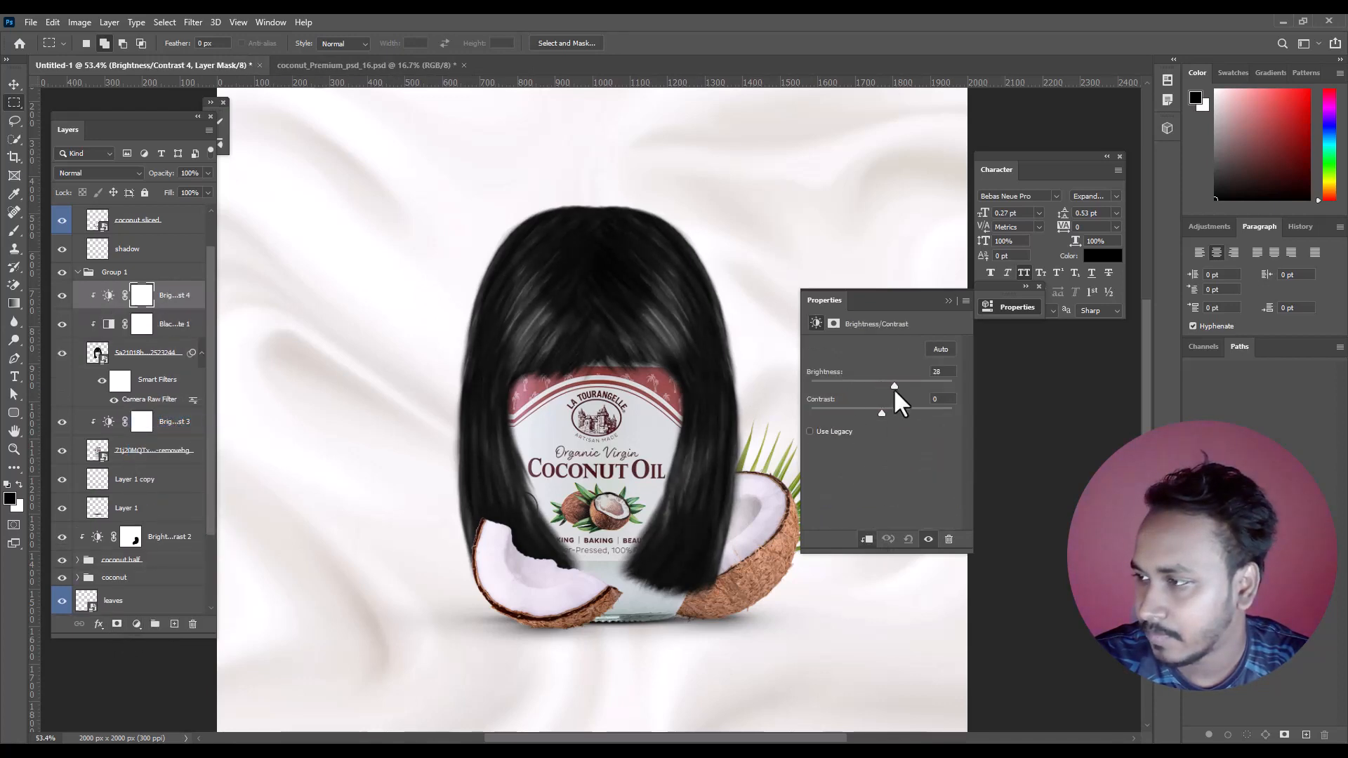
{"action": "left_click_drag", "start_coordinate": [895, 388], "coordinate": [898, 387]}
Paint black with a soft 200 px brush on the hair adjustment's mask along the inner strands to limit the brightening there
{"action": "left_click", "coordinate": [14, 230]}
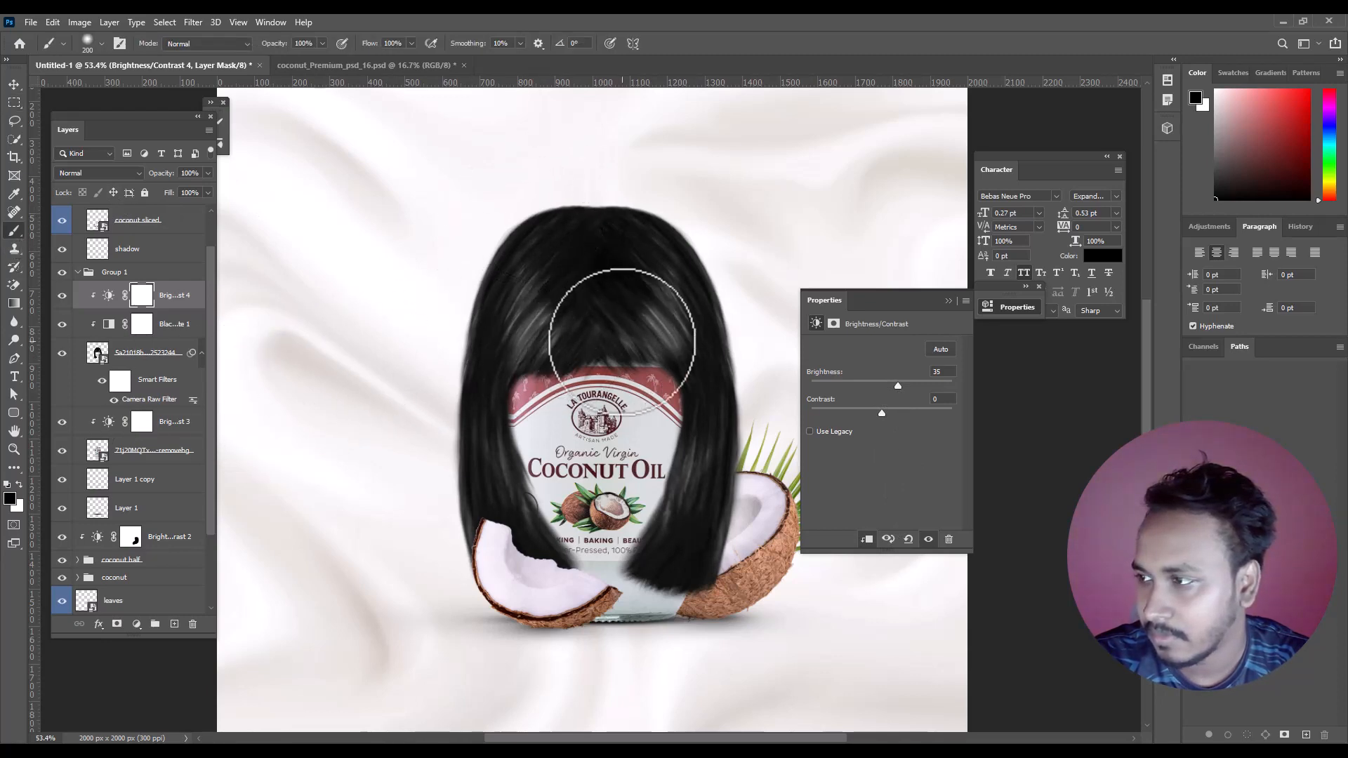
{"action": "mouse_move", "coordinate": [672, 342]}
{"action": "left_mouse_down"}
{"action": "mouse_move", "coordinate": [686, 361]}
{"action": "mouse_move", "coordinate": [664, 578]}
{"action": "mouse_move", "coordinate": [752, 391]}
{"action": "mouse_move", "coordinate": [698, 432]}
{"action": "mouse_move", "coordinate": [609, 333]}
{"action": "mouse_move", "coordinate": [599, 372]}
{"action": "mouse_move", "coordinate": [659, 401]}
{"action": "mouse_move", "coordinate": [641, 588]}
{"action": "left_mouse_up"}
{"action": "mouse_move", "coordinate": [528, 386]}
{"action": "left_mouse_down"}
{"action": "mouse_move", "coordinate": [576, 450]}
{"action": "mouse_move", "coordinate": [621, 629]}
{"action": "left_mouse_up"}
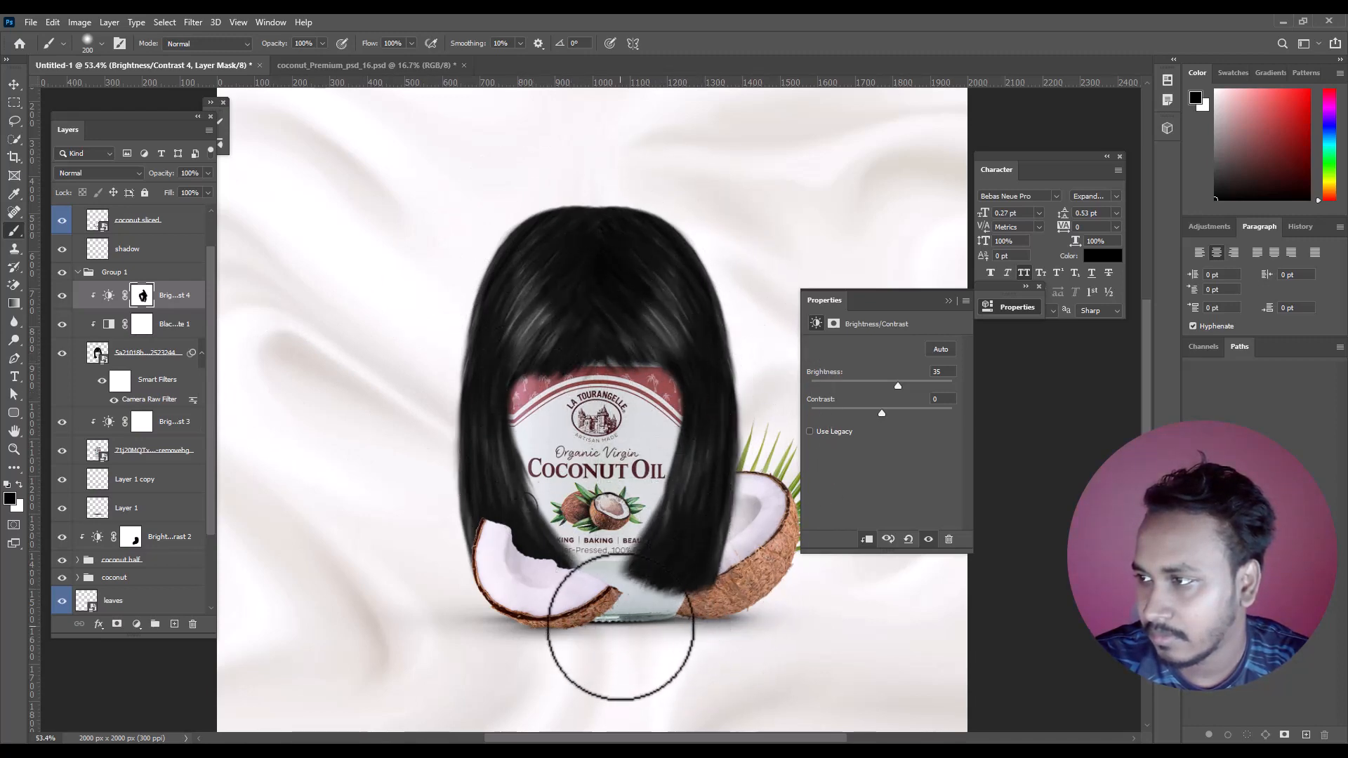
{"action": "left_click_drag", "start_coordinate": [688, 565], "coordinate": [575, 528]}
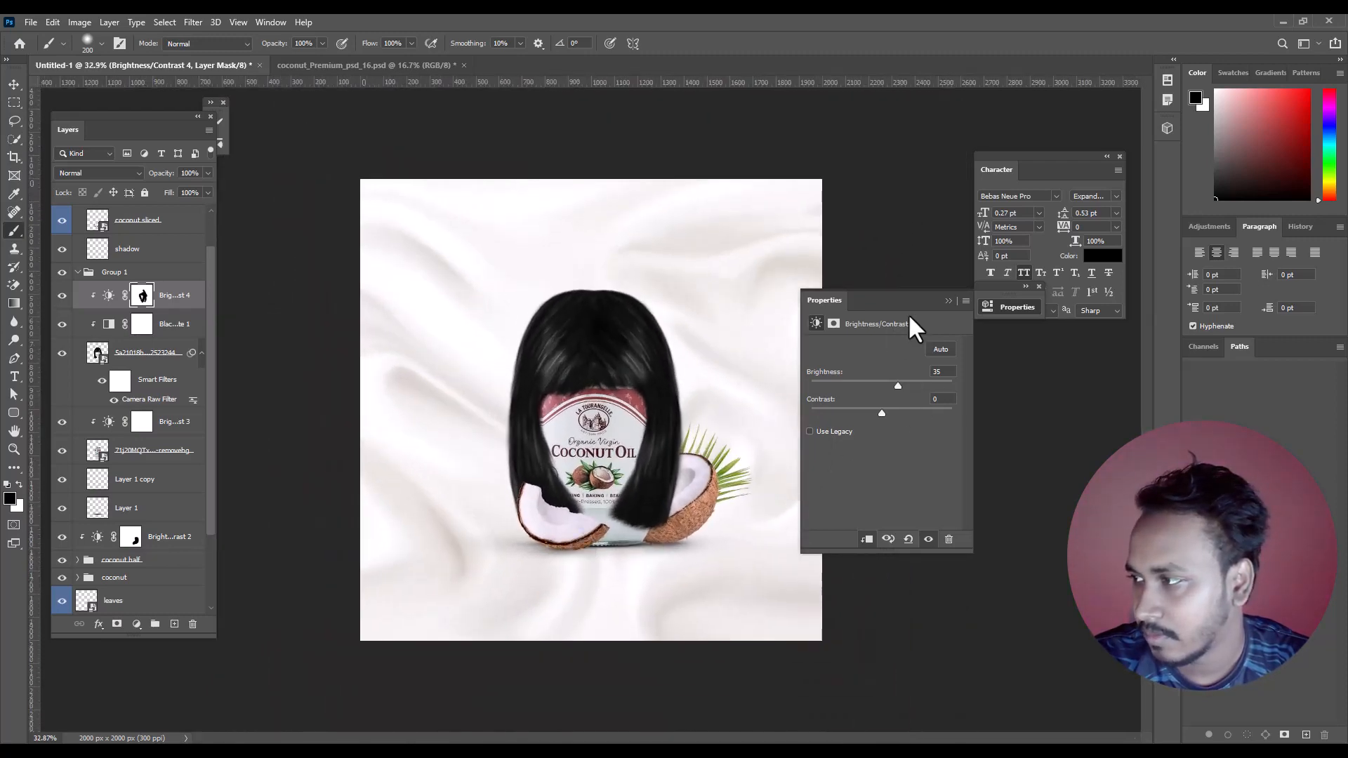
{"action": "left_click", "coordinate": [949, 301]}
{"action": "left_click_drag", "start_coordinate": [675, 421], "coordinate": [710, 423], "text": "ctrl"}
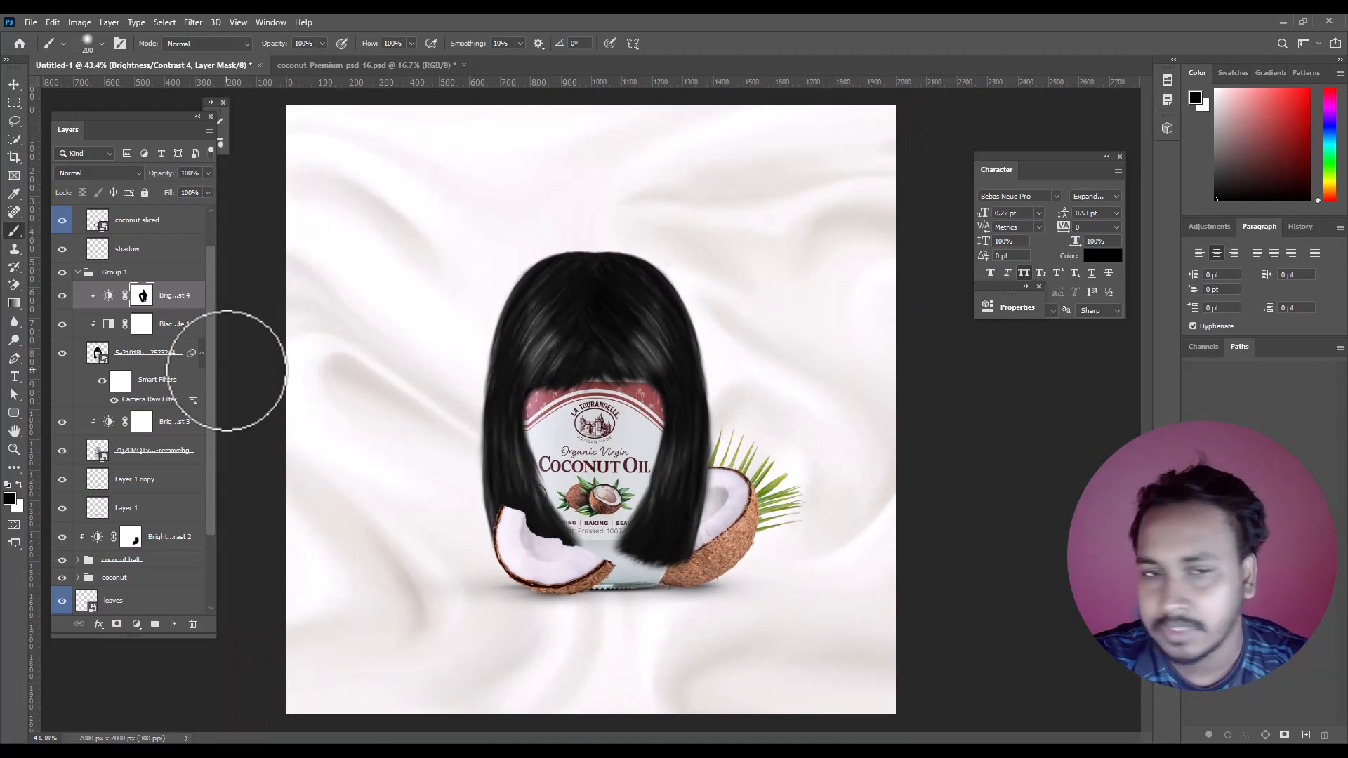
Open the oil_logo_02 EPS file from New folder (6) in Illustrator
{"action": "mouse_move", "coordinate": [300, 753]}
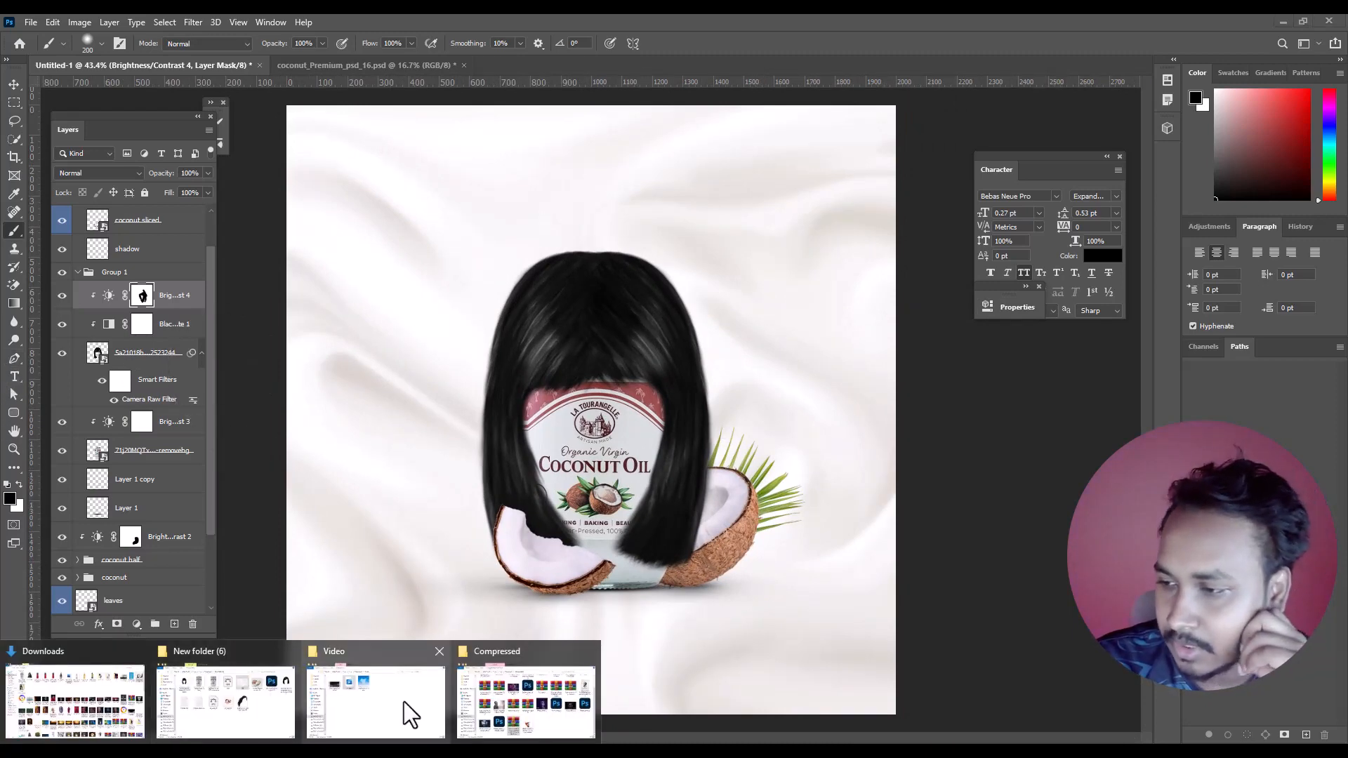
{"action": "left_click", "coordinate": [251, 696]}
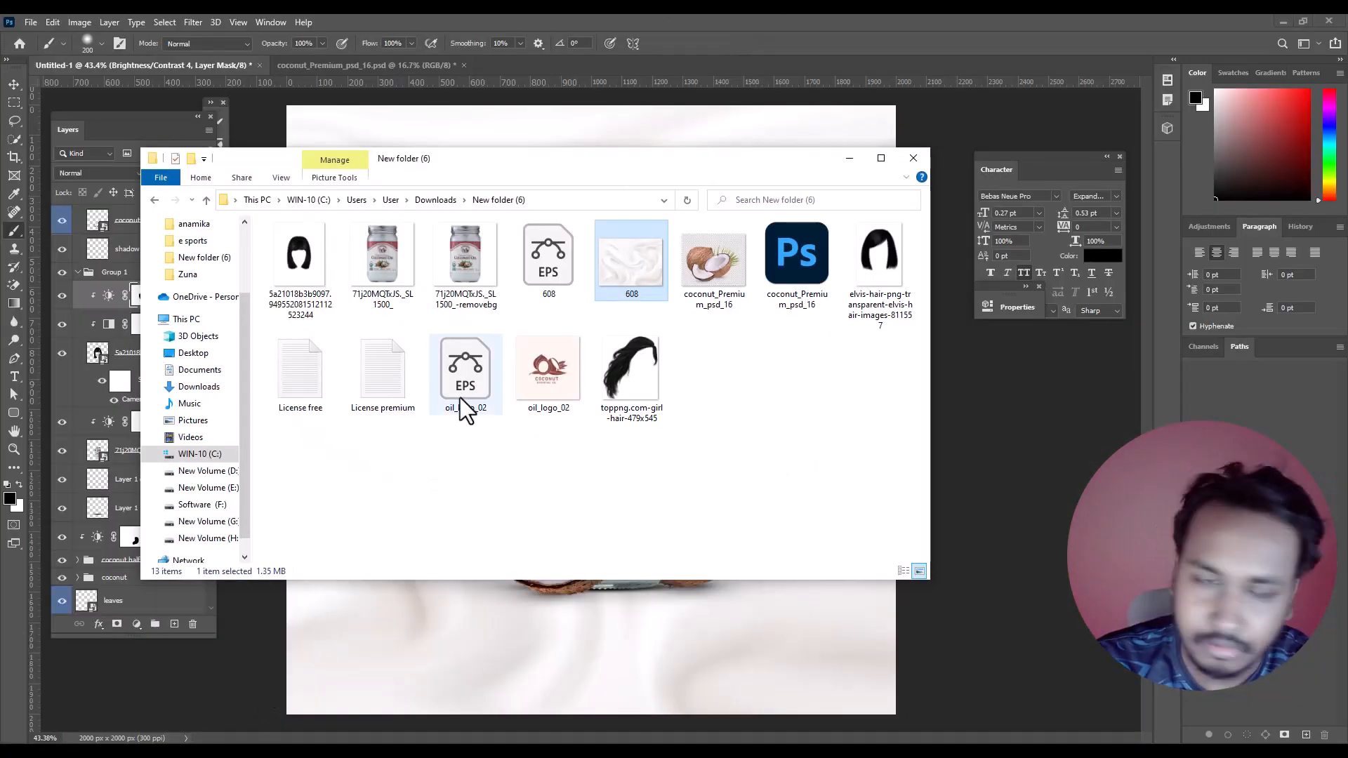
{"action": "double_click", "coordinate": [445, 368]}
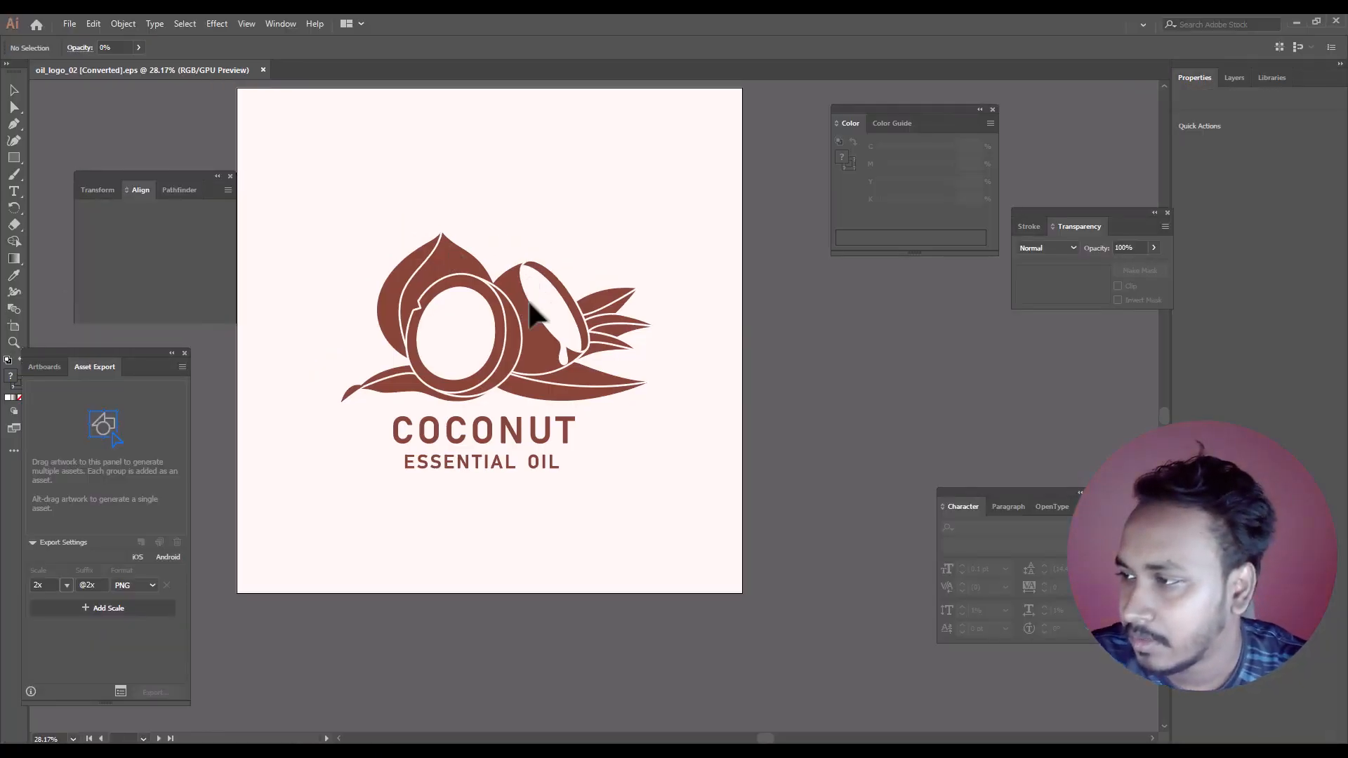
Ungroup the logo artwork and delete the pale background square and the transparent square behind the logo
{"action": "left_click", "coordinate": [535, 303]}
{"action": "right_click", "coordinate": [519, 397]}
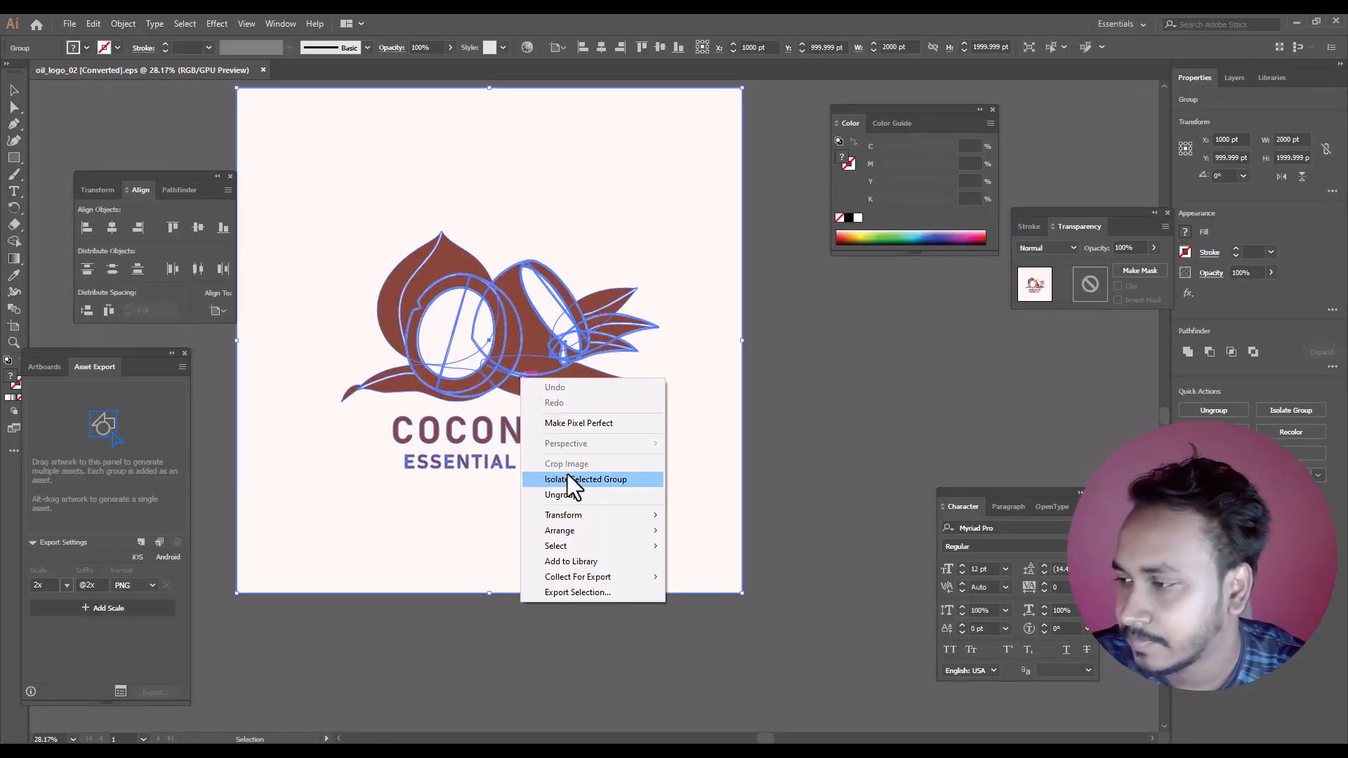
{"action": "left_click", "coordinate": [571, 482]}
{"action": "left_click_drag", "start_coordinate": [712, 463], "coordinate": [809, 531]}
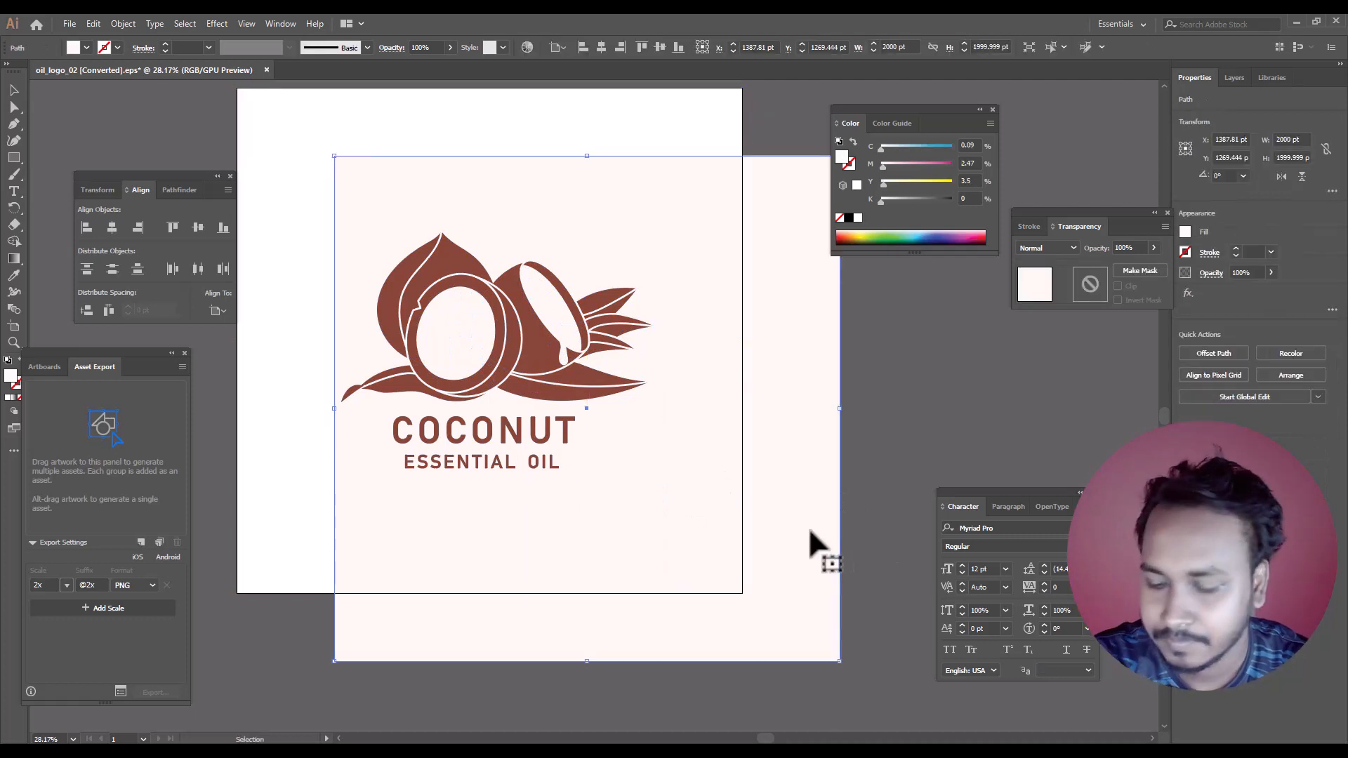
{"action": "key", "text": "Delete"}
{"action": "left_click_drag", "start_coordinate": [325, 194], "coordinate": [713, 482]}
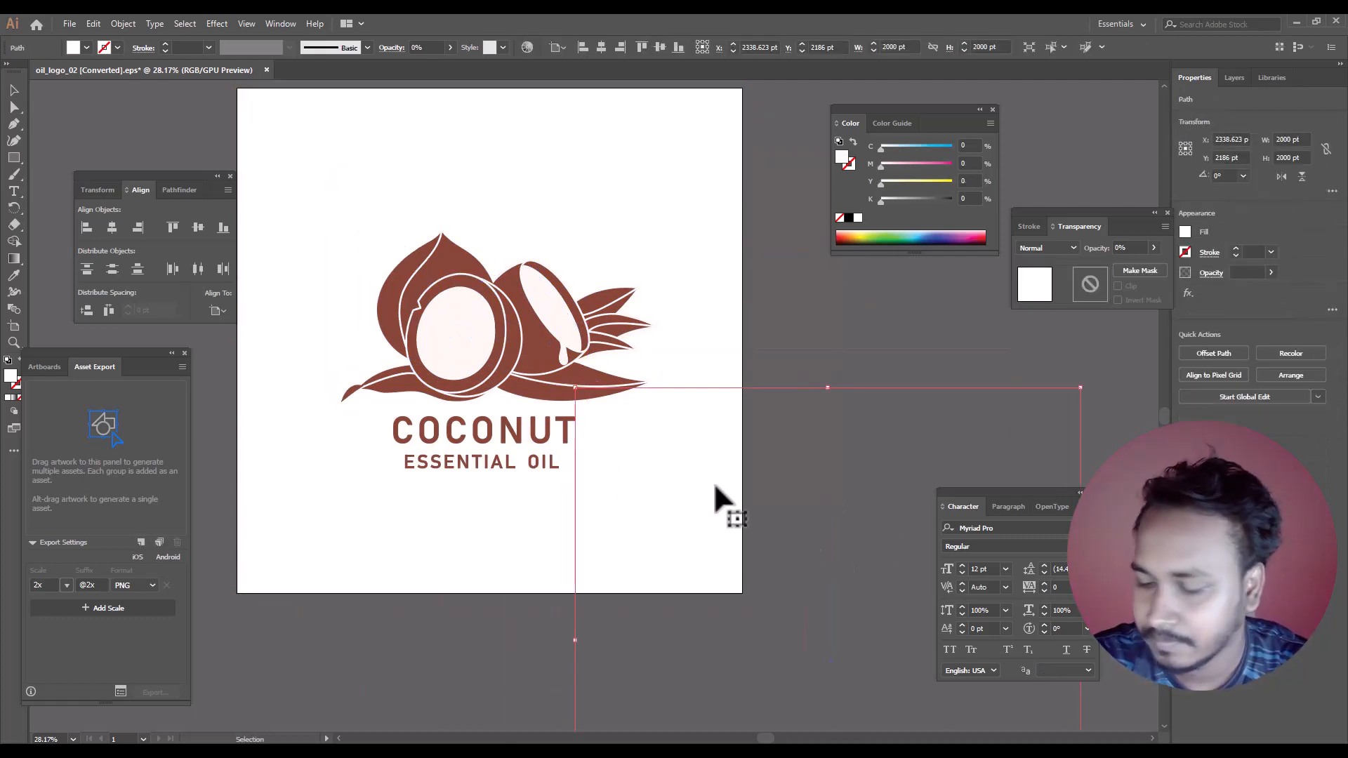
{"action": "key", "text": "Delete"}
Select the whole coconut logo and place it in the Photoshop composite as a smart object above all other layers
{"action": "left_click_drag", "start_coordinate": [285, 205], "coordinate": [609, 483]}
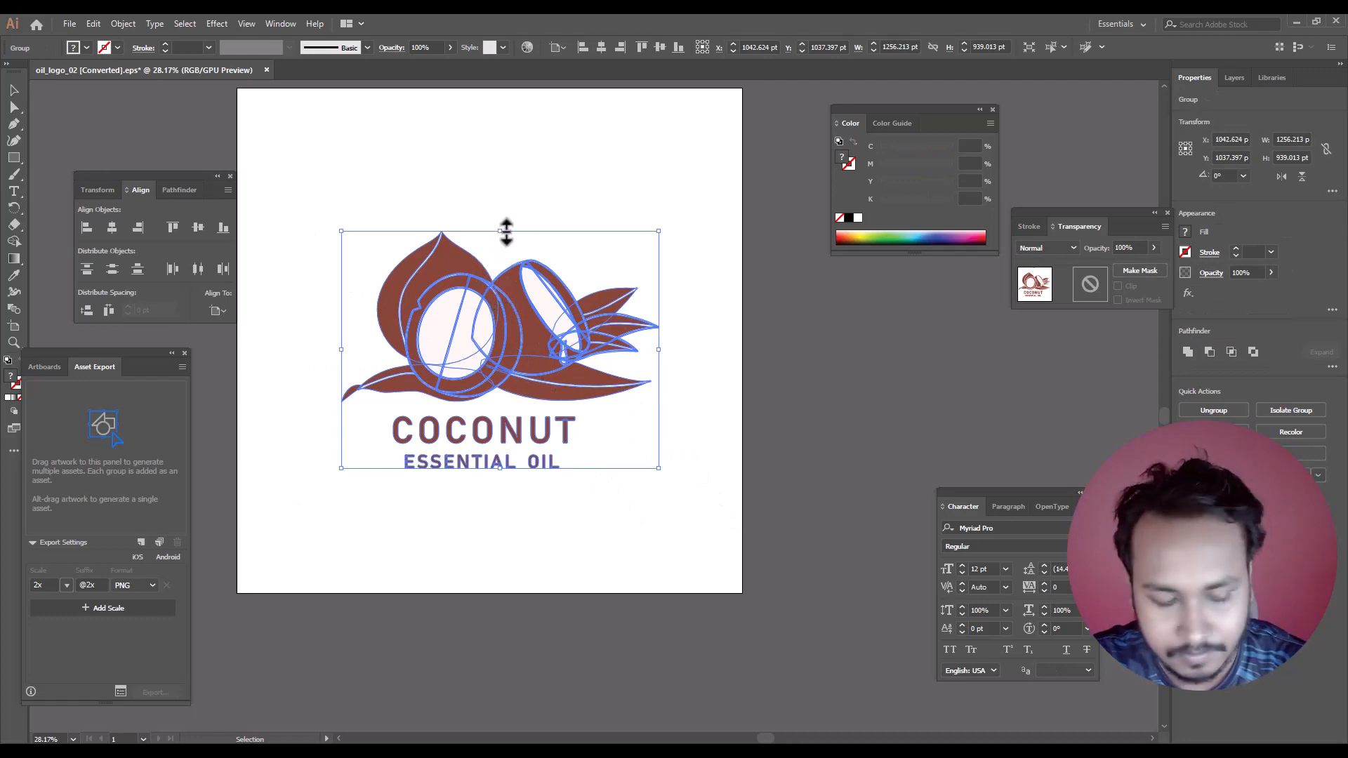
{"action": "left_click_drag", "start_coordinate": [506, 231], "coordinate": [397, 226]}
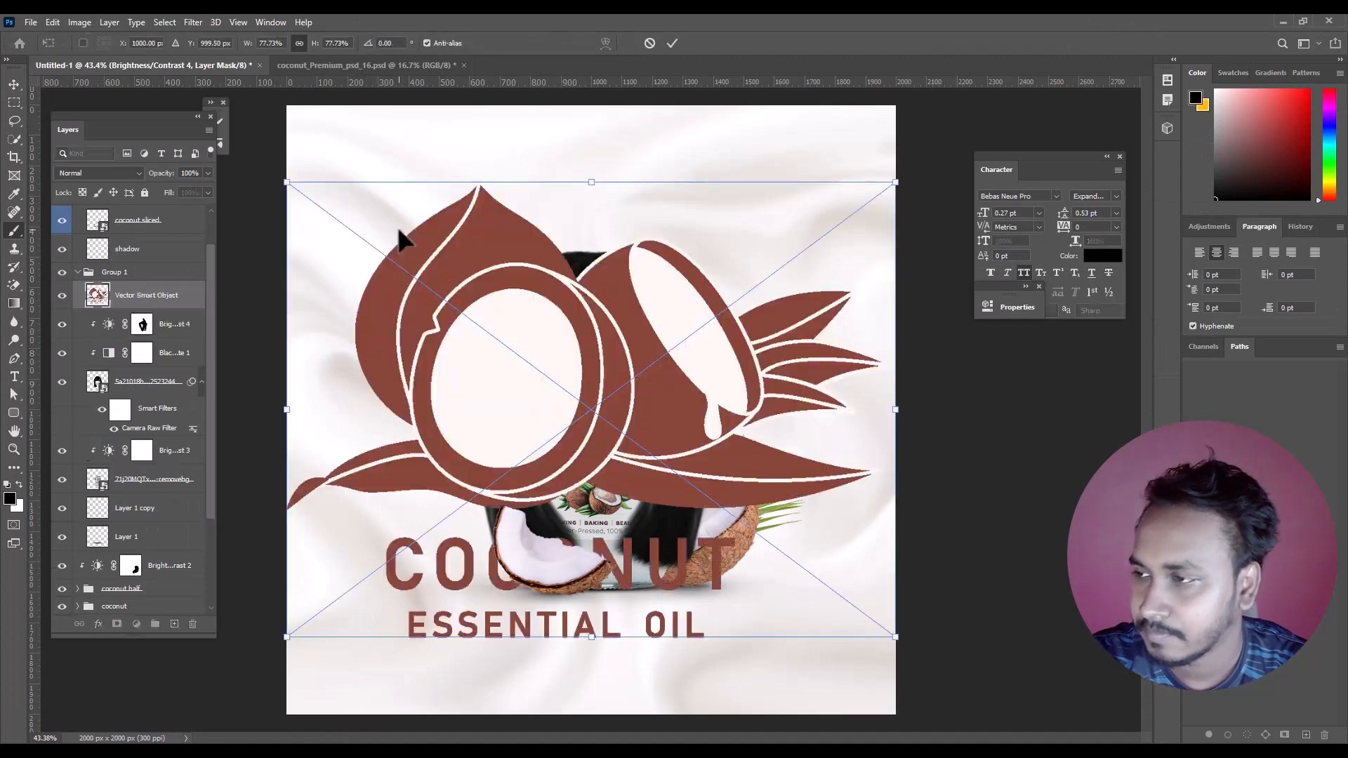
{"action": "key", "text": "Return"}
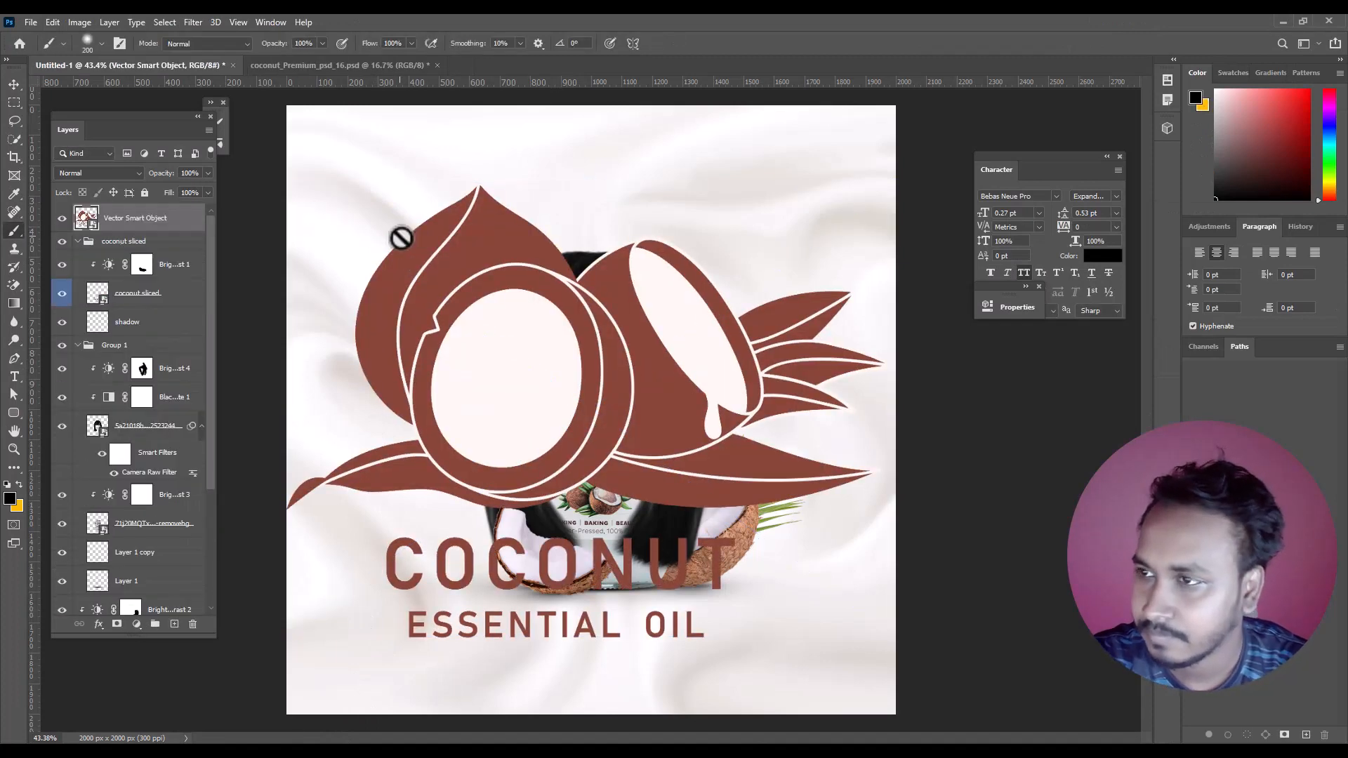
Scale the coconut logo down to about 11.77% and position it in the canvas's upper-left corner
{"action": "left_click", "coordinate": [14, 83]}
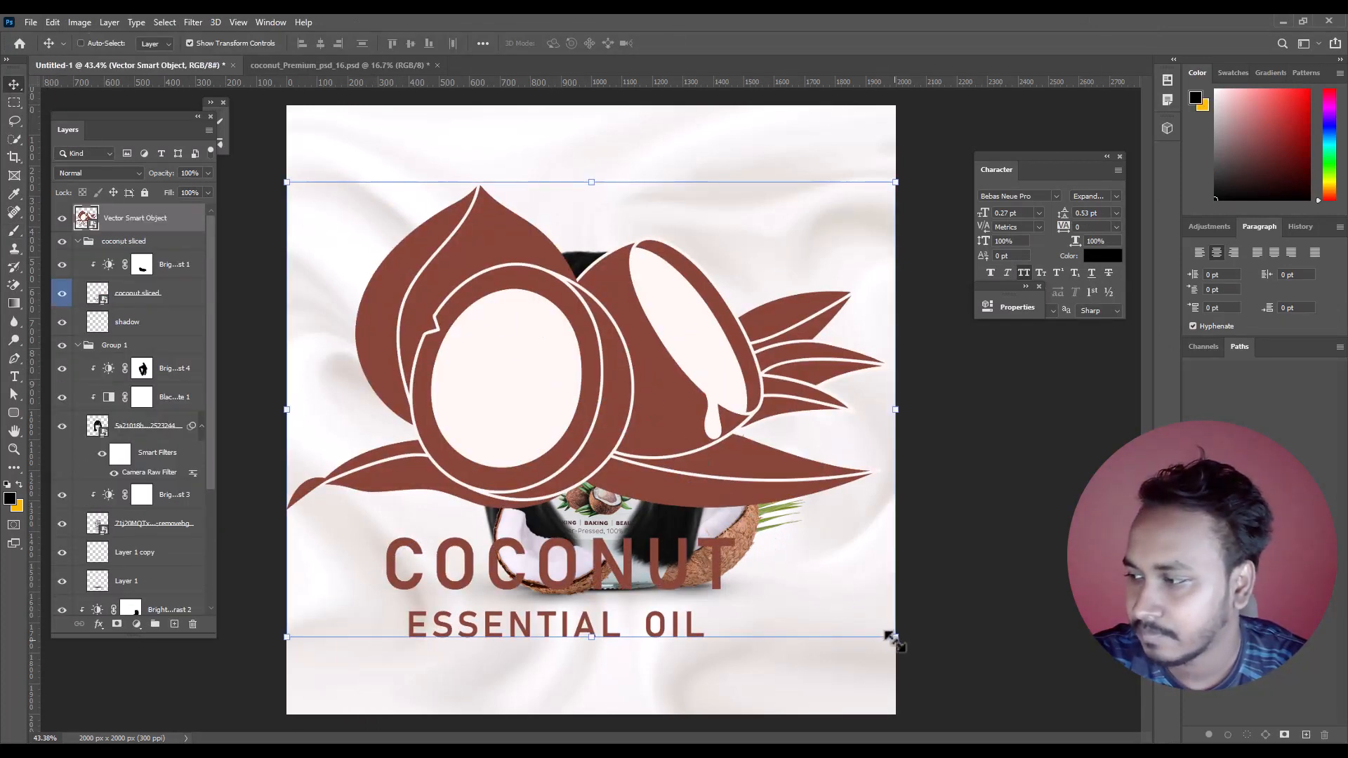
{"action": "left_click_drag", "start_coordinate": [893, 636], "coordinate": [380, 253]}
{"action": "left_click_drag", "start_coordinate": [312, 224], "coordinate": [334, 171]}
{"action": "left_click_drag", "start_coordinate": [403, 198], "coordinate": [397, 190]}
{"action": "left_click_drag", "start_coordinate": [344, 160], "coordinate": [376, 175]}
{"action": "left_click", "coordinate": [14, 102]}
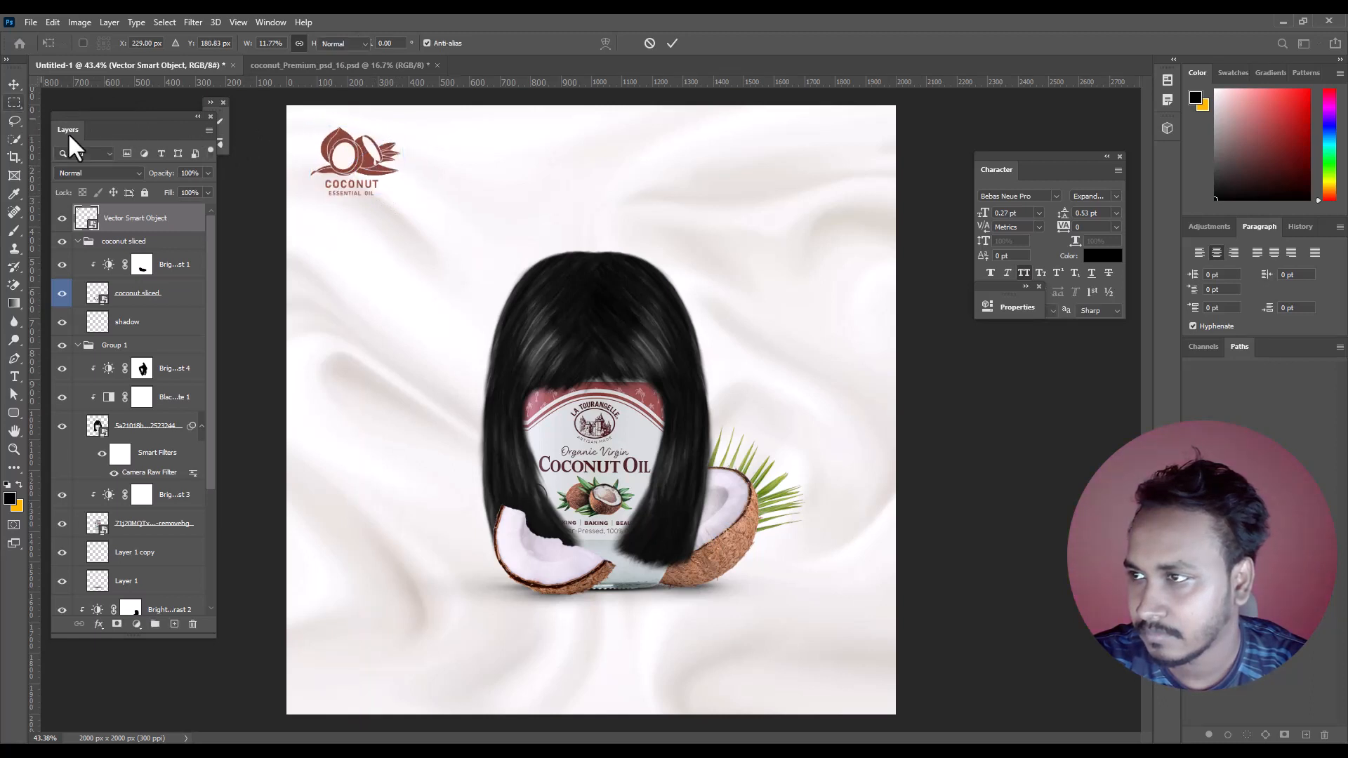
{"action": "mouse_move", "coordinate": [441, 294]}
{"action": "left_mouse_down"}
{"action": "mouse_move", "coordinate": [394, 264]}
{"action": "mouse_move", "coordinate": [442, 295]}
{"action": "left_mouse_up"}
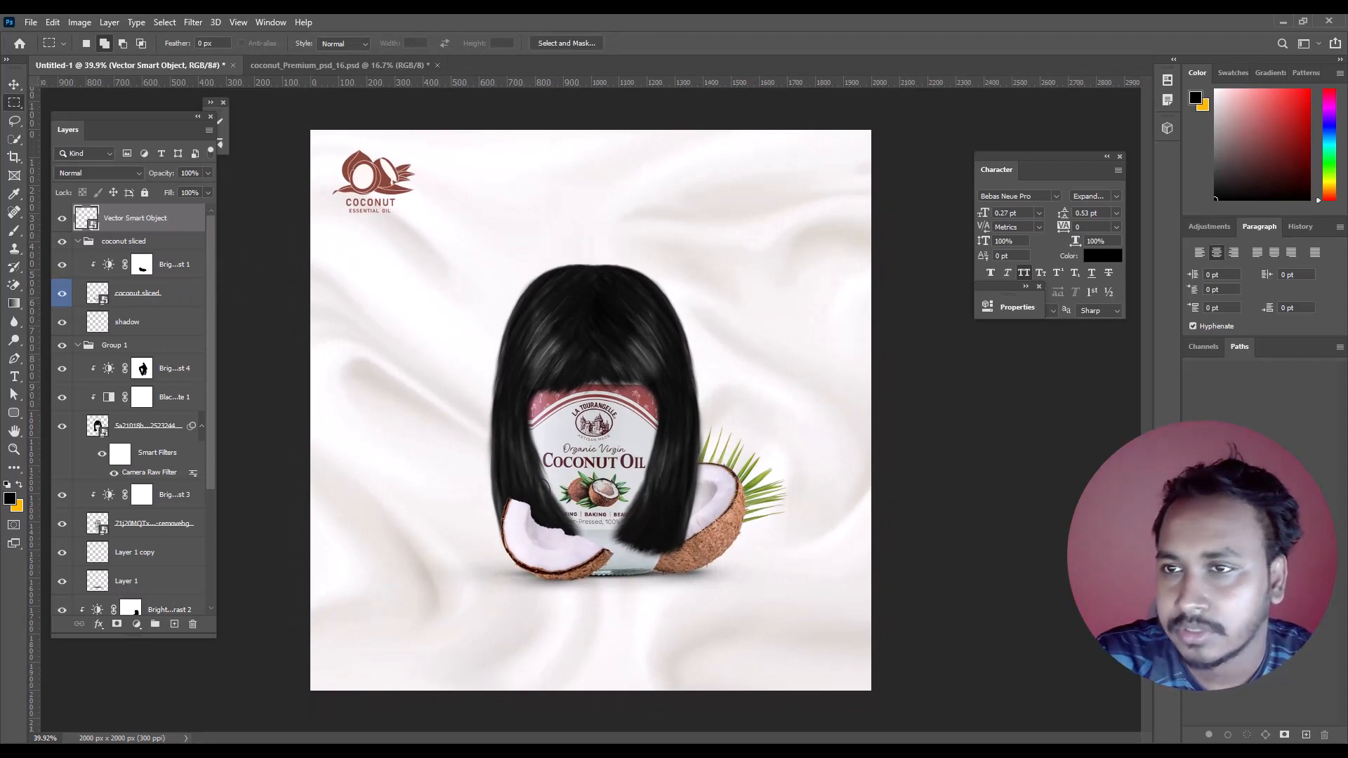
Switch to the Chrome browser, open Google in a new tab and search for "google play button"
{"action": "left_click", "coordinate": [330, 712]}
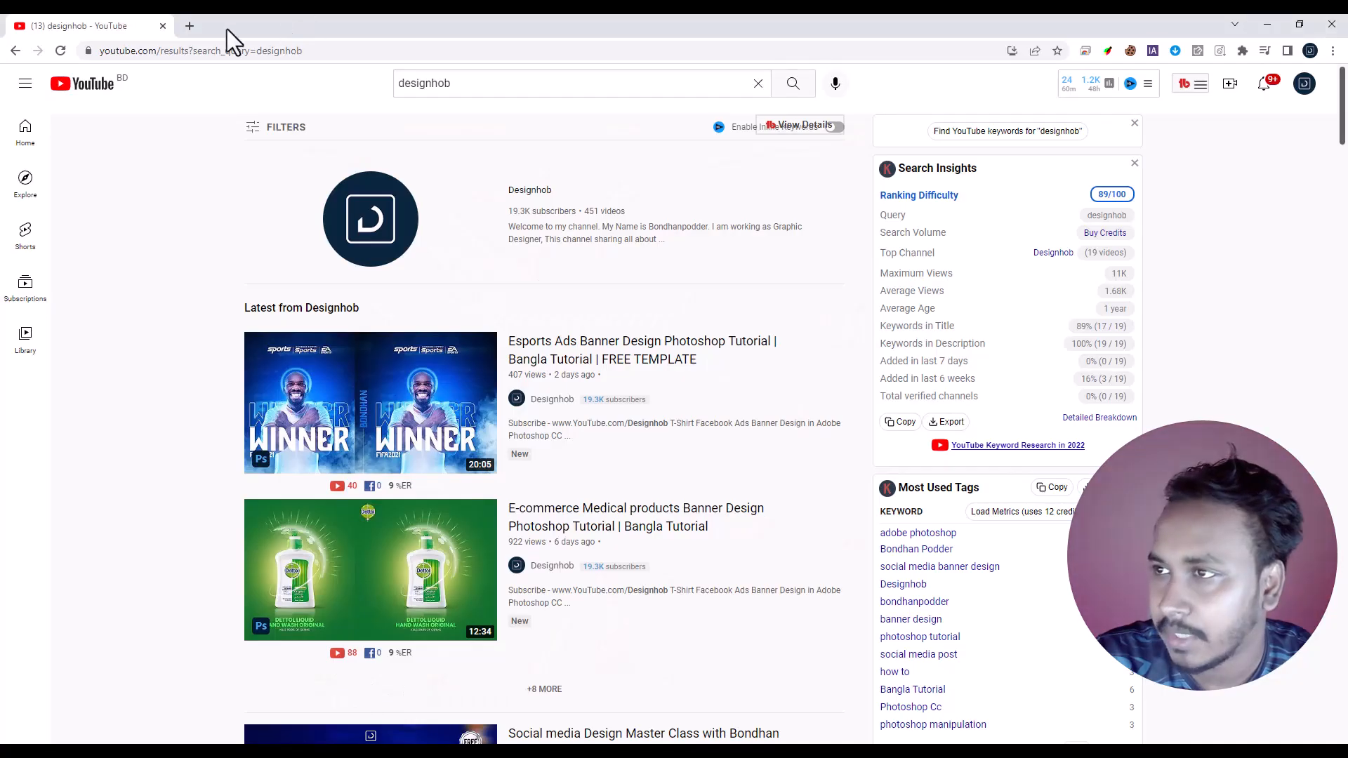
{"action": "left_click", "coordinate": [190, 26]}
{"action": "type", "text": "goo"}
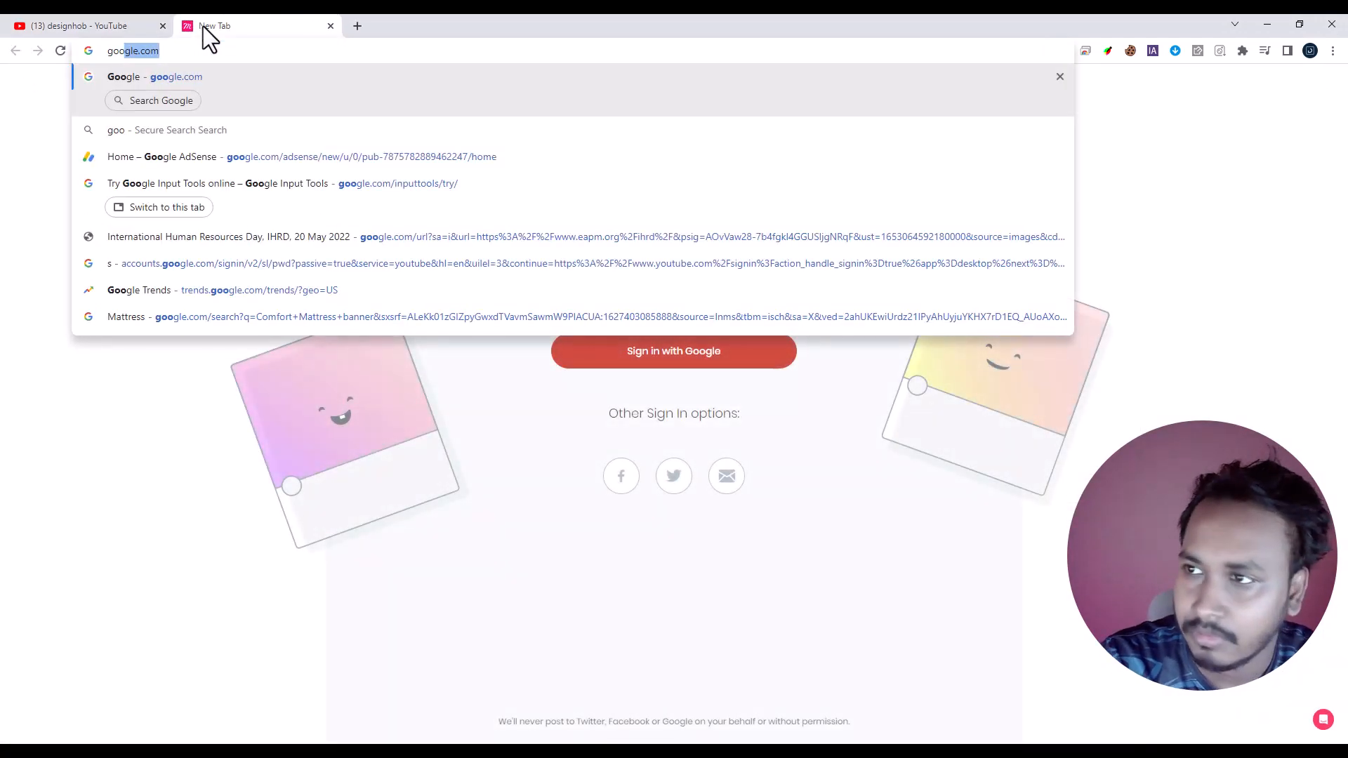
{"action": "key", "text": "Return"}
{"action": "left_click", "coordinate": [513, 342]}
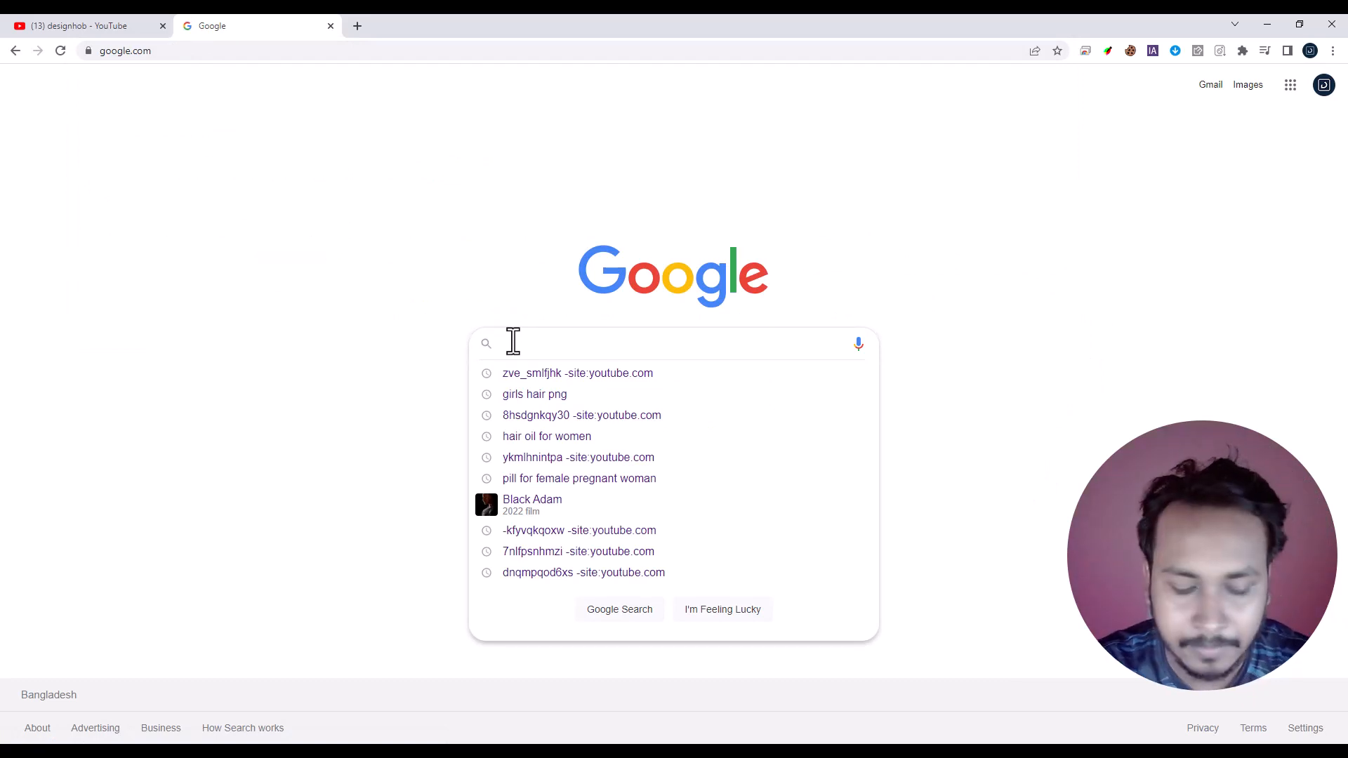
{"action": "type", "text": "google "}
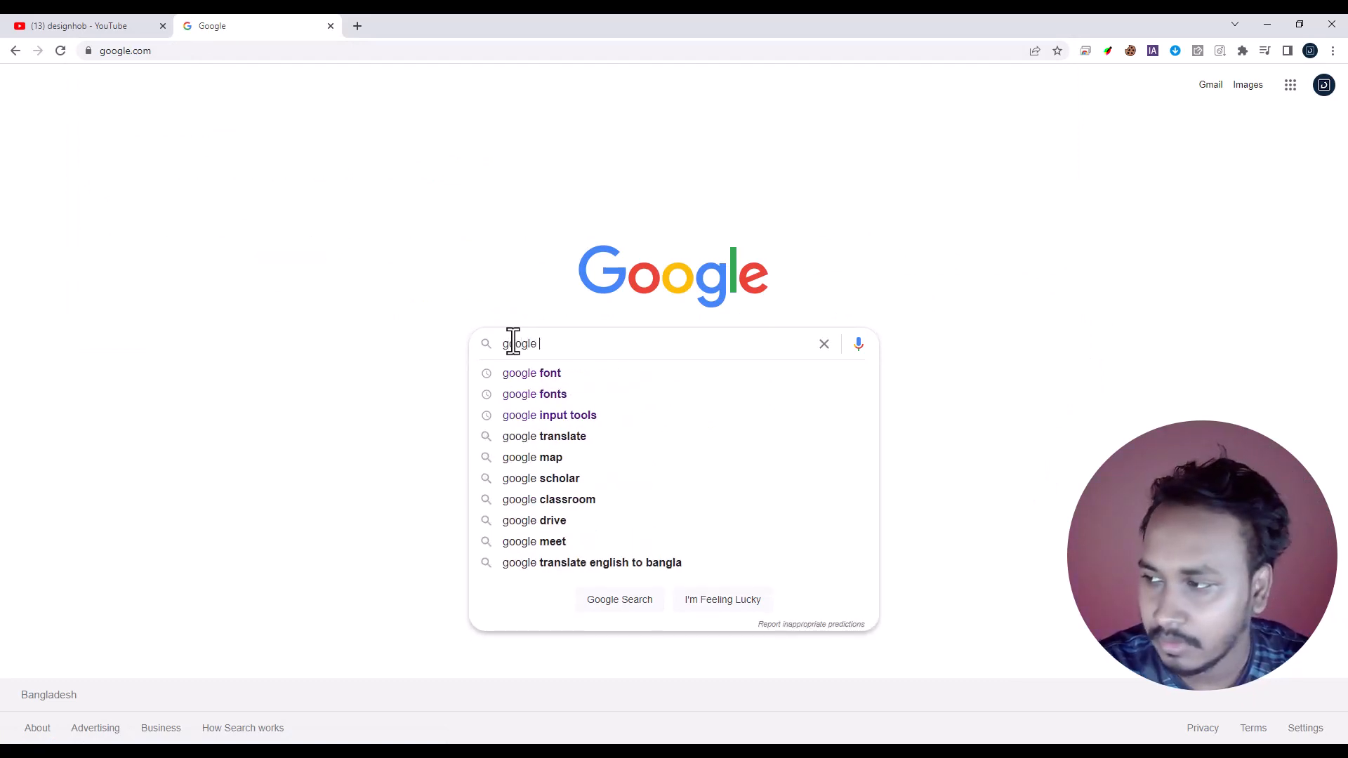
{"action": "type", "text": "play bu"}
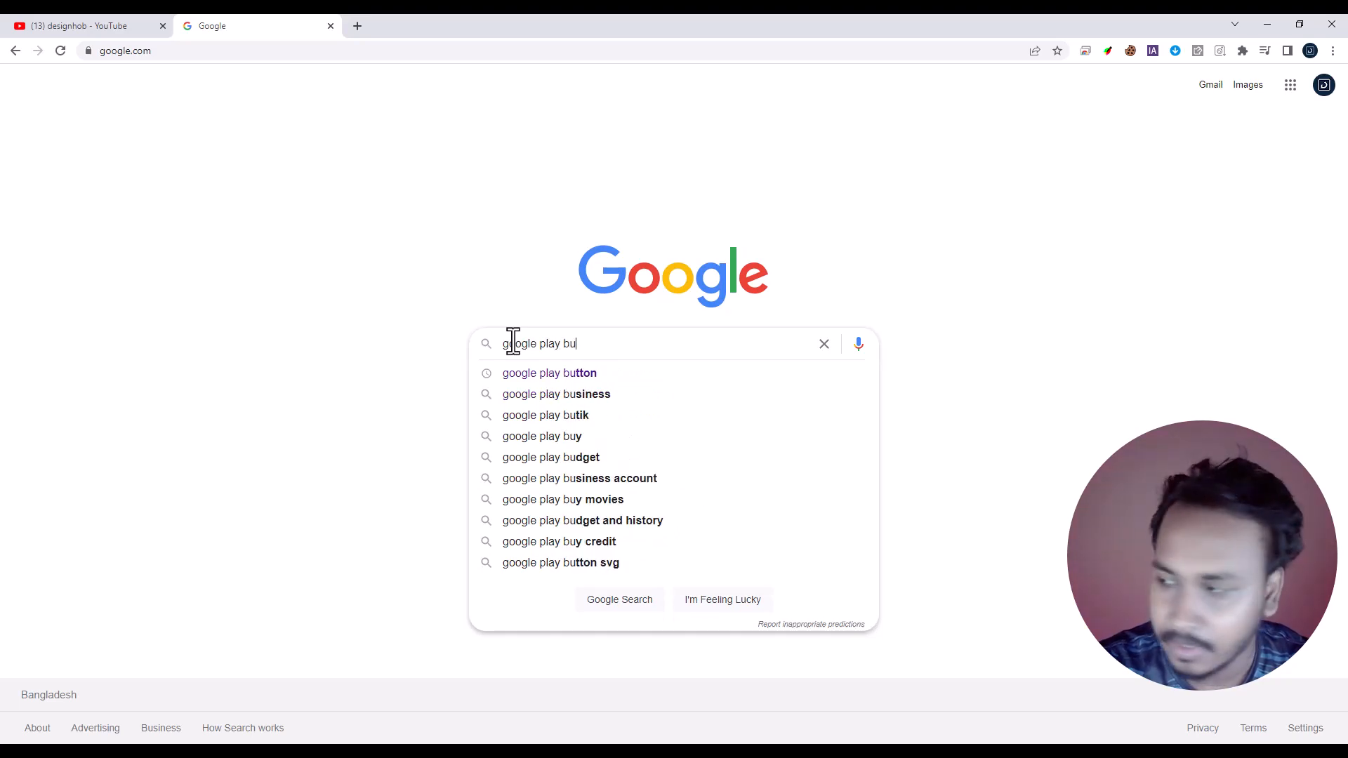
{"action": "left_click", "coordinate": [540, 375]}
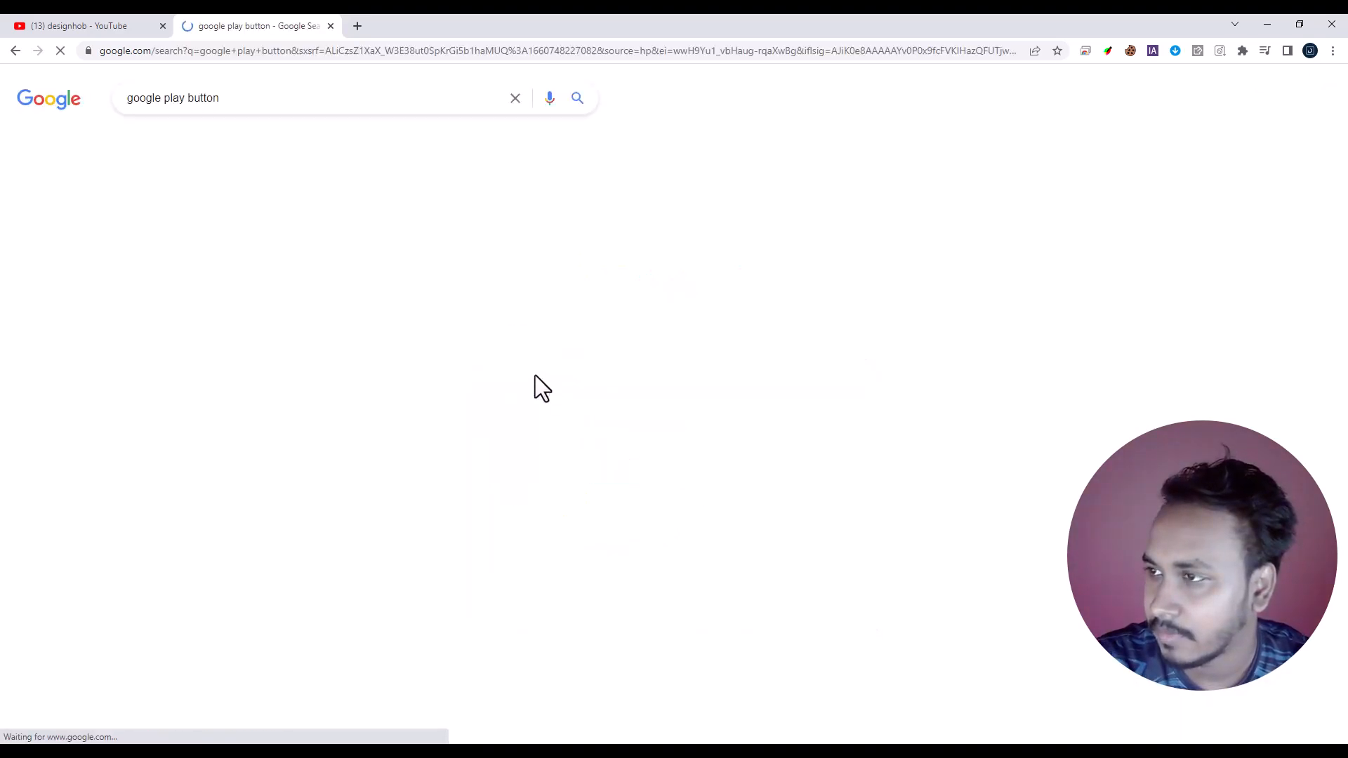
Open the official Google Play badges page from the search results and download the "Get it on Google Play" badge
{"action": "left_click", "coordinate": [132, 220]}
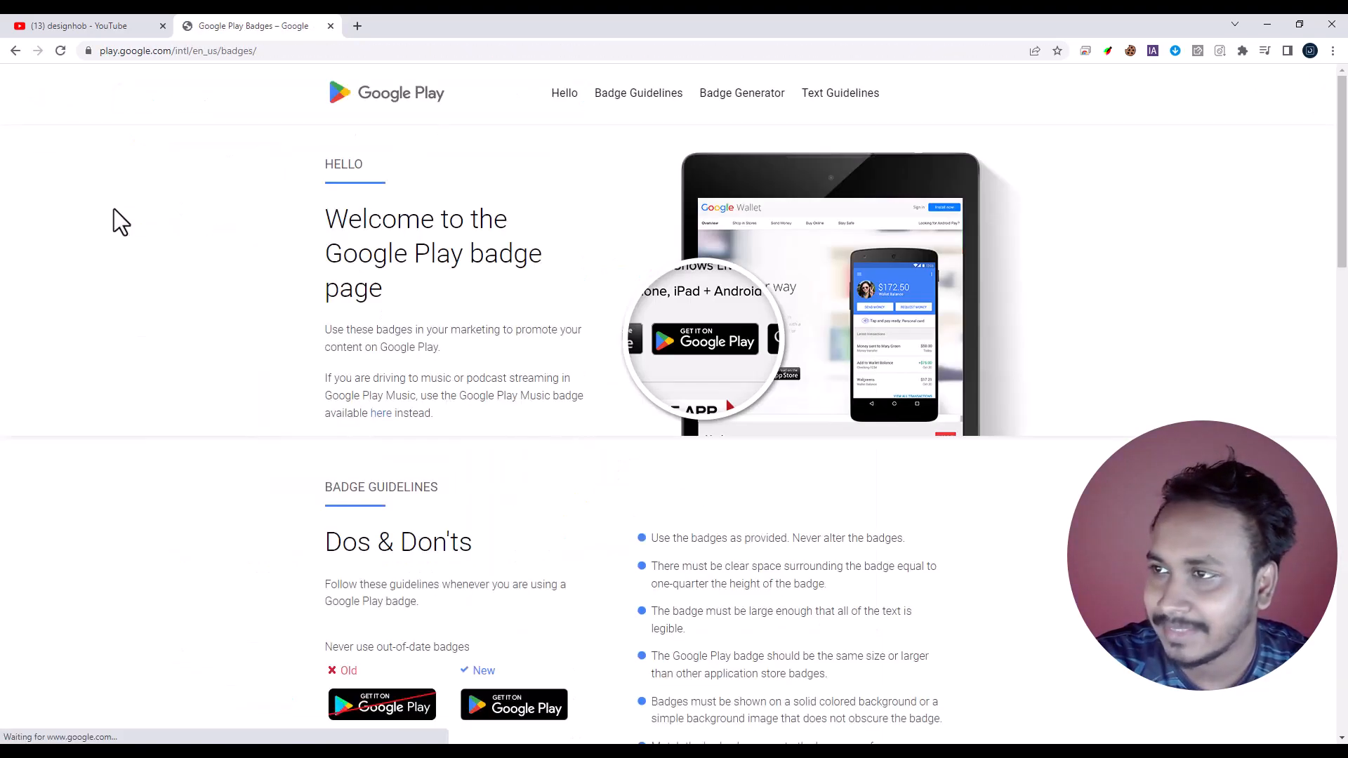
{"action": "scroll", "coordinate": [685, 358], "scroll_direction": "down", "scroll_amount": 15}
{"action": "left_click_drag", "start_coordinate": [1341, 416], "coordinate": [1341, 464]}
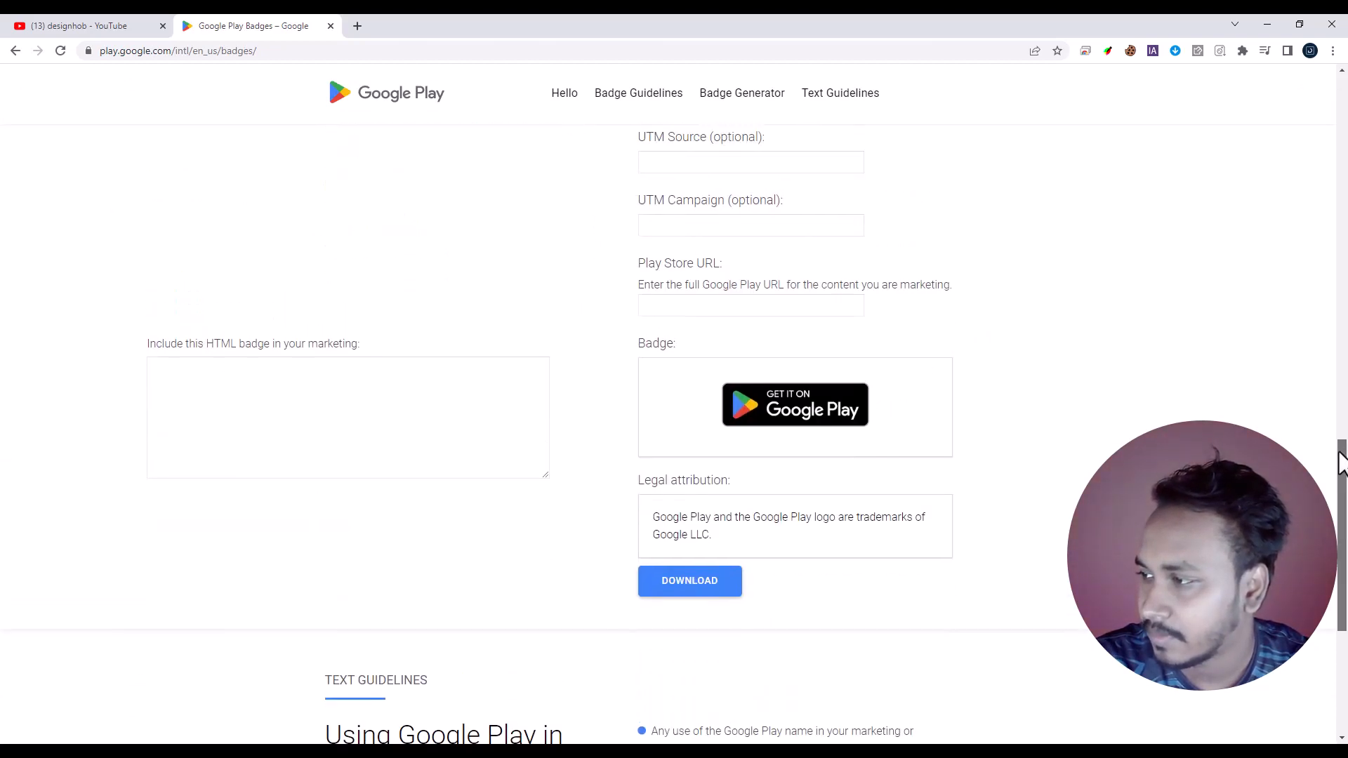
{"action": "left_click", "coordinate": [693, 583]}
Place the downloaded google-play-badge in the Photoshop composite, scaled to 13.33% in the canvas's lower-right corner
{"action": "left_click_drag", "start_coordinate": [45, 730], "coordinate": [491, 436]}
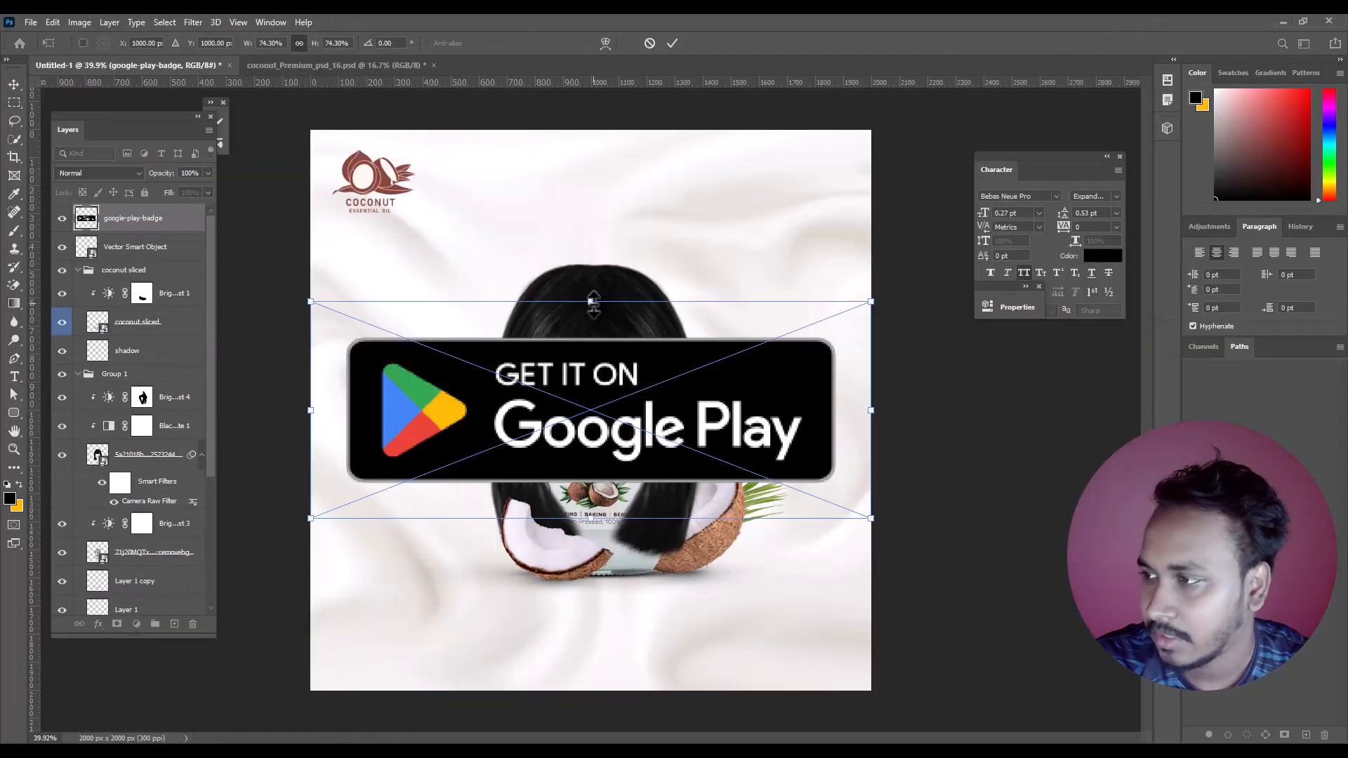
{"action": "left_click_drag", "start_coordinate": [593, 303], "coordinate": [594, 473]}
{"action": "left_click_drag", "start_coordinate": [596, 493], "coordinate": [816, 671]}
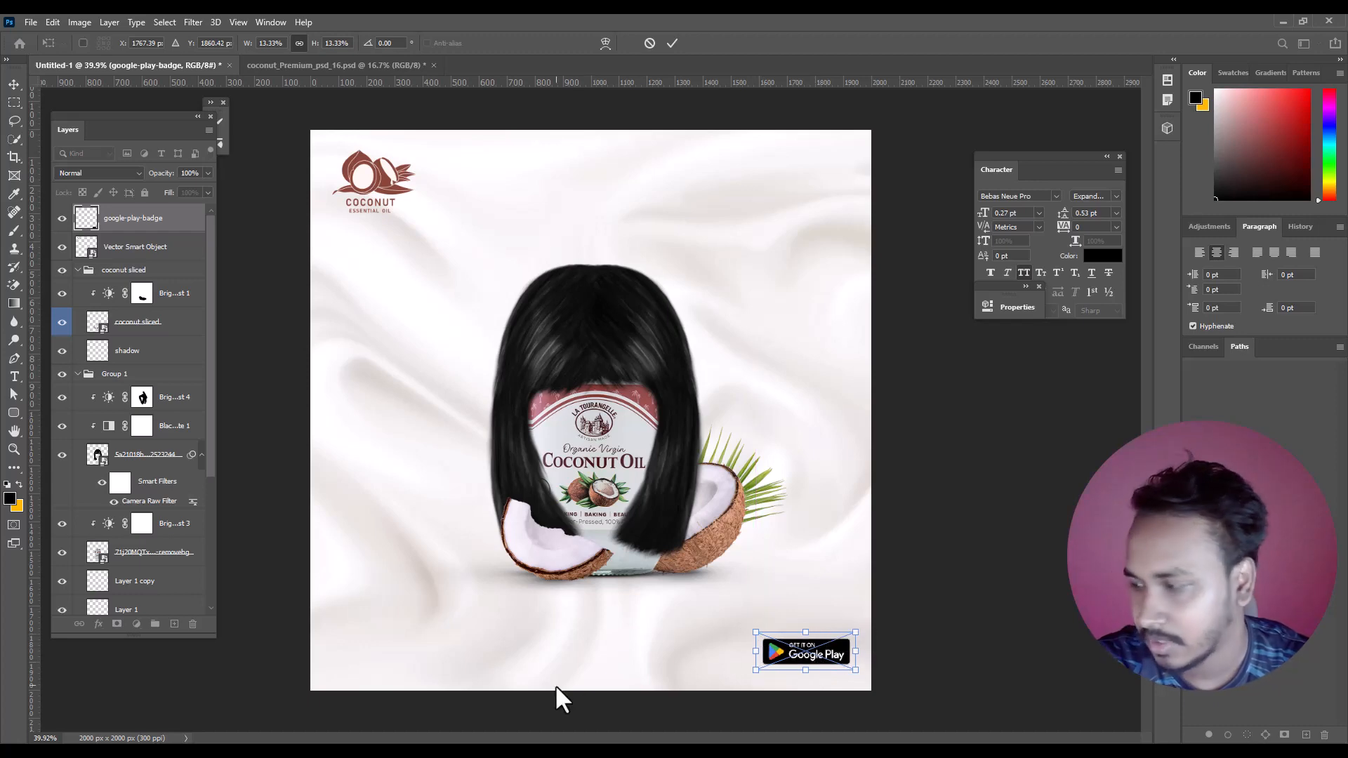
{"action": "key", "text": "Return"}
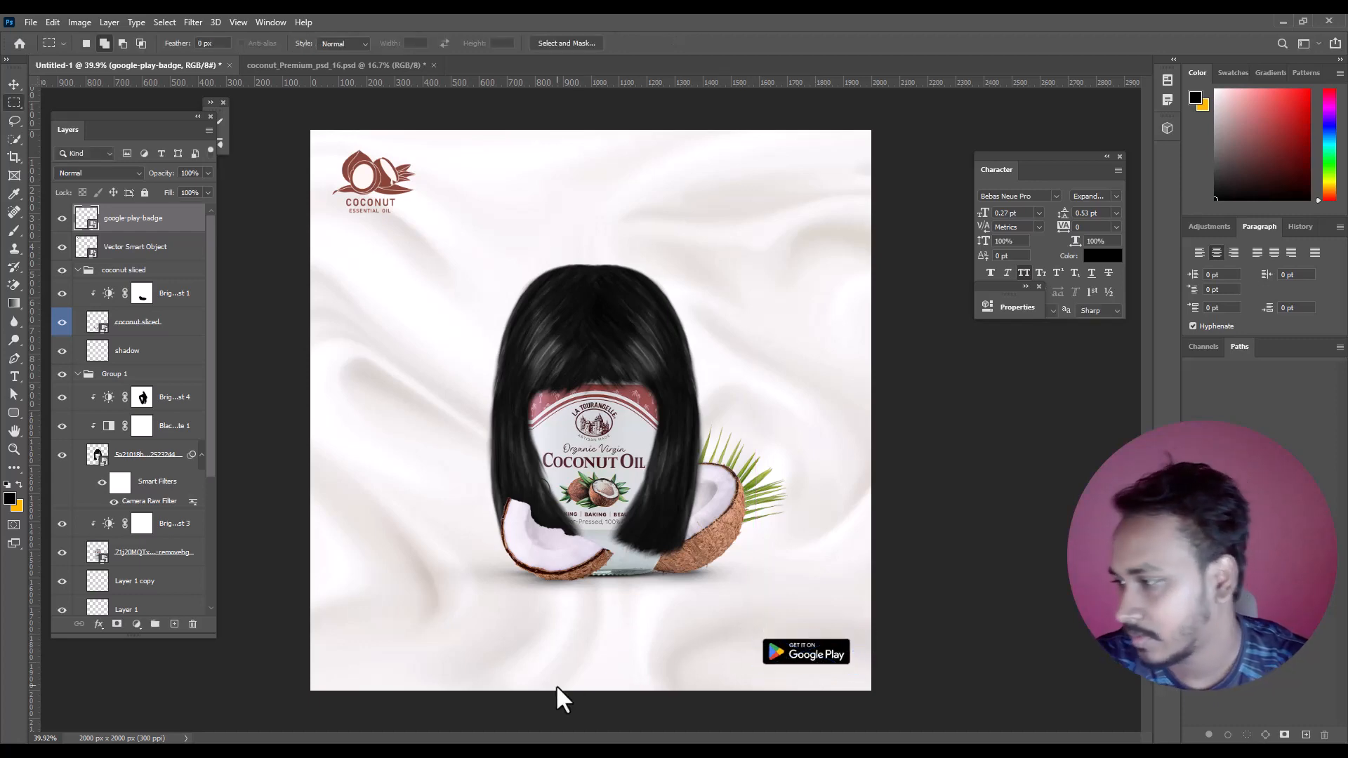
Shift the Google Play badge slightly lower and enlarge it a little within the canvas's lower-right corner
{"action": "left_click", "coordinate": [14, 84]}
{"action": "scroll", "coordinate": [868, 650], "scroll_direction": "up", "scroll_amount": 5}
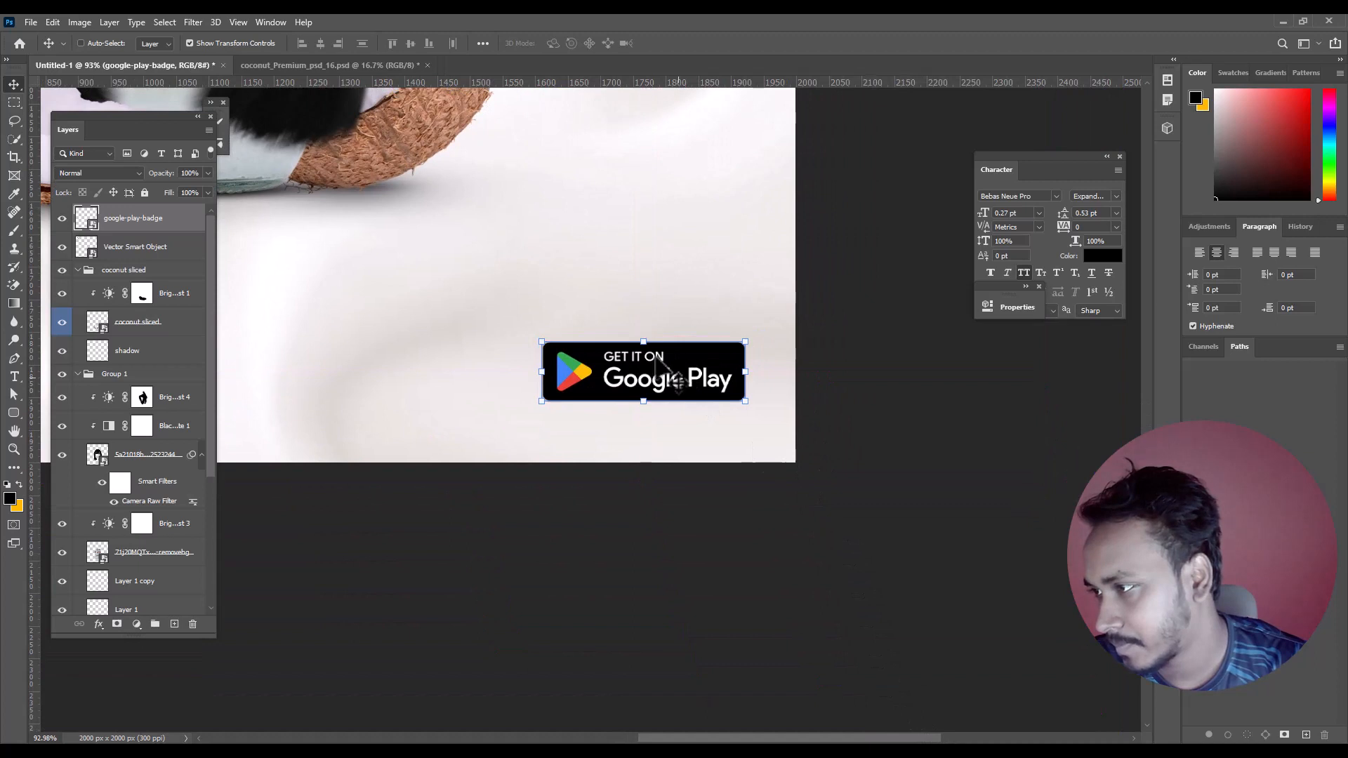
{"action": "left_click_drag", "start_coordinate": [656, 356], "coordinate": [657, 373]}
{"action": "key", "text": "ctrl+t"}
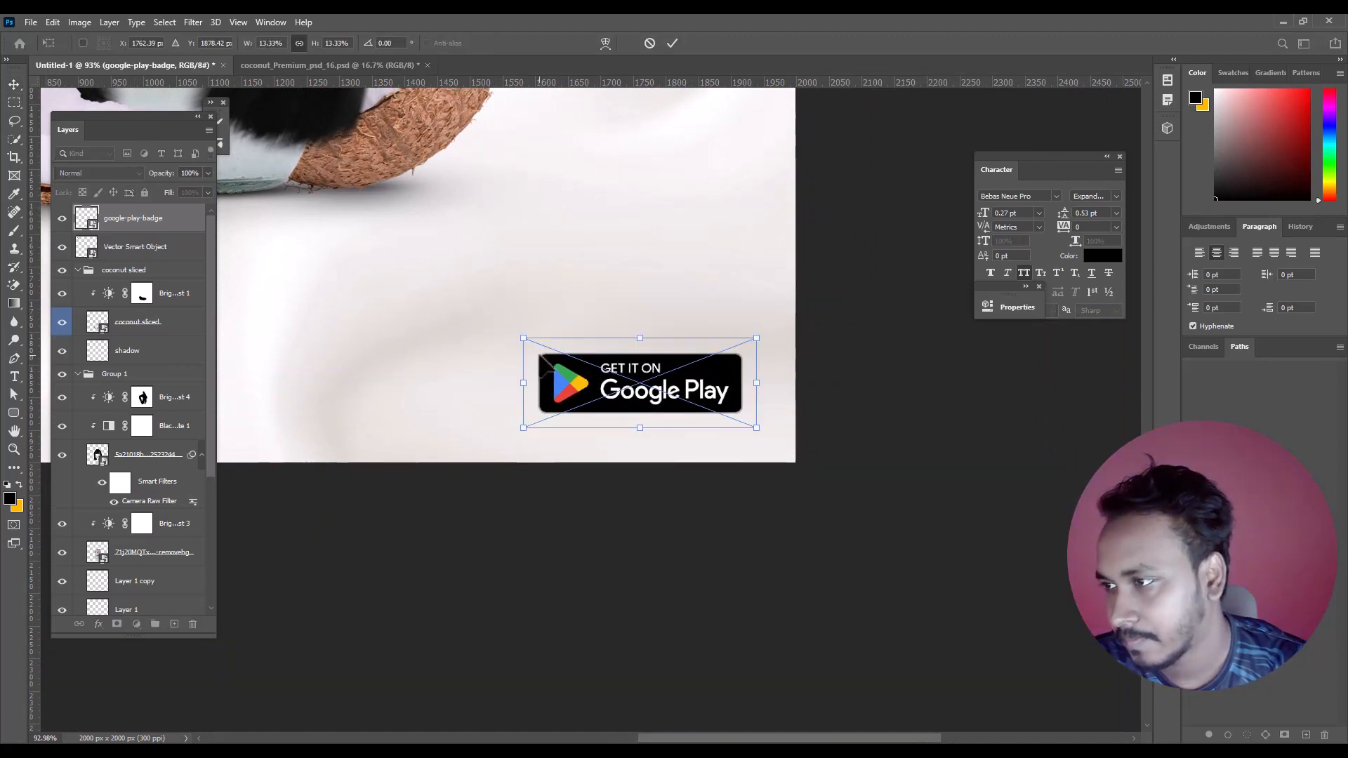
{"action": "left_click_drag", "start_coordinate": [523, 338], "coordinate": [542, 370]}
{"action": "key", "text": "Return"}
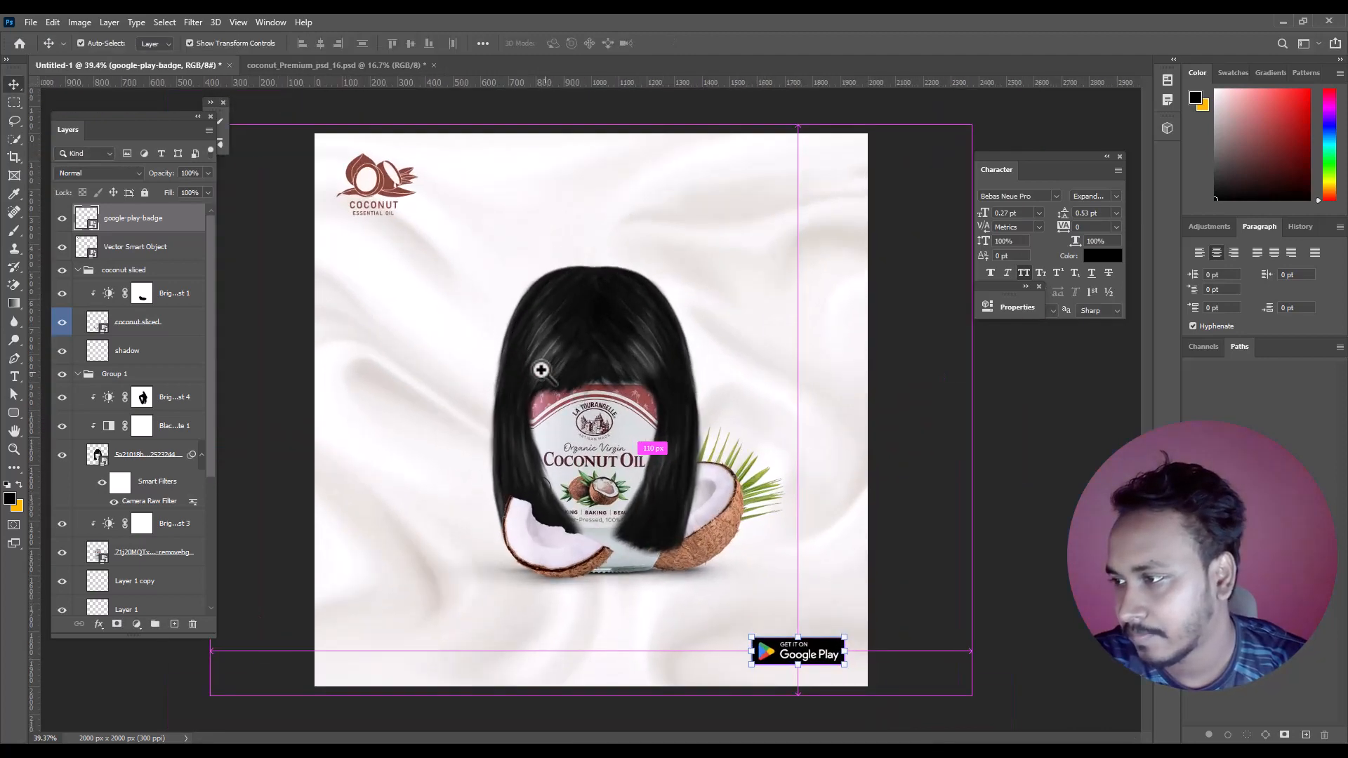
{"action": "left_click", "coordinate": [14, 104]}
{"action": "key", "text": "ctrl+minus"}
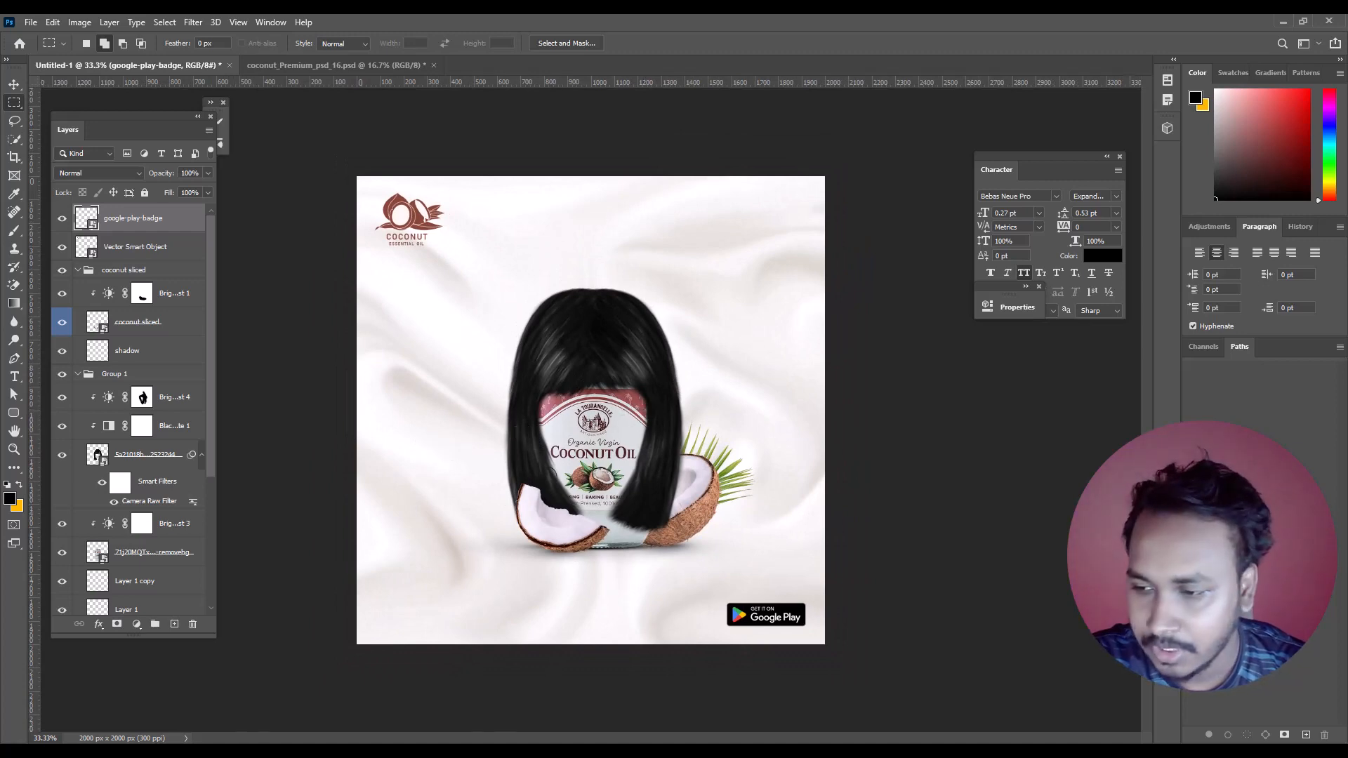
{"action": "left_click", "coordinate": [314, 711]}
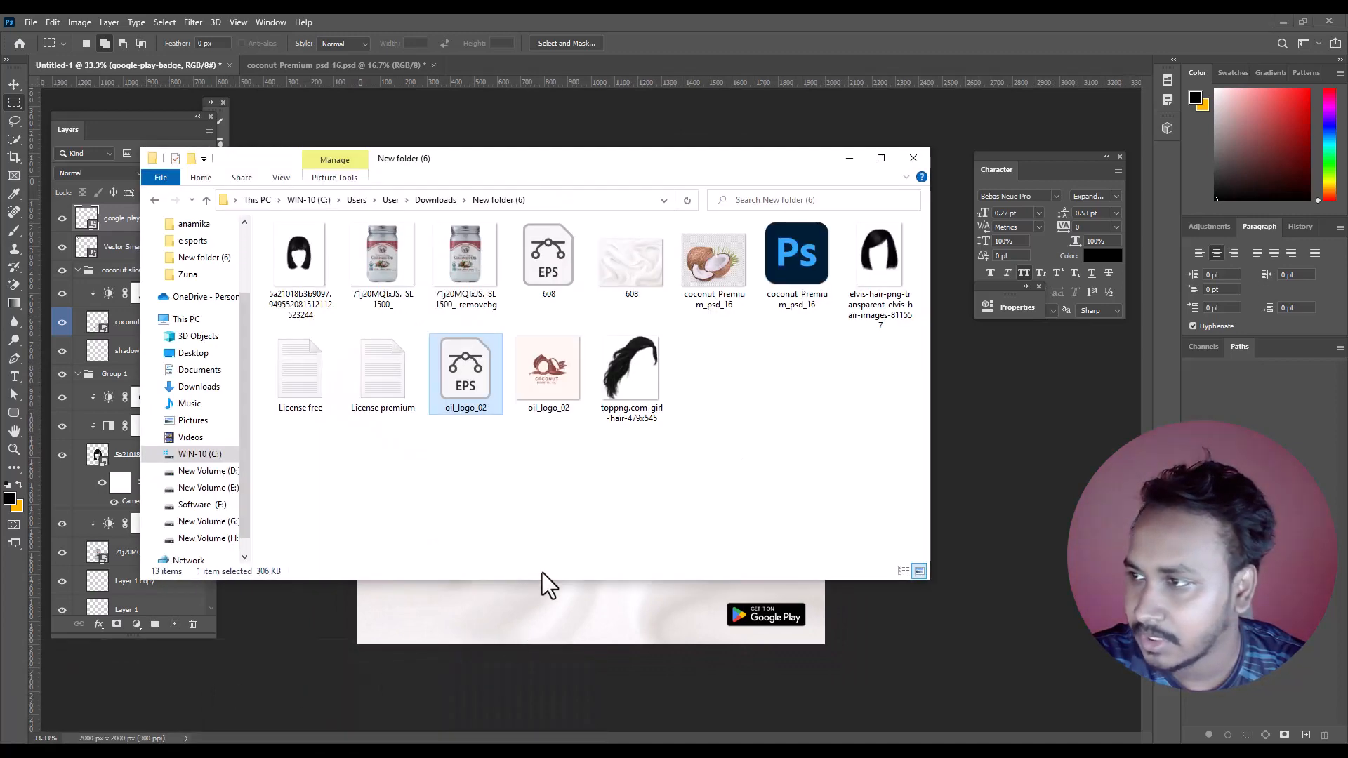
{"action": "left_click", "coordinate": [543, 463]}
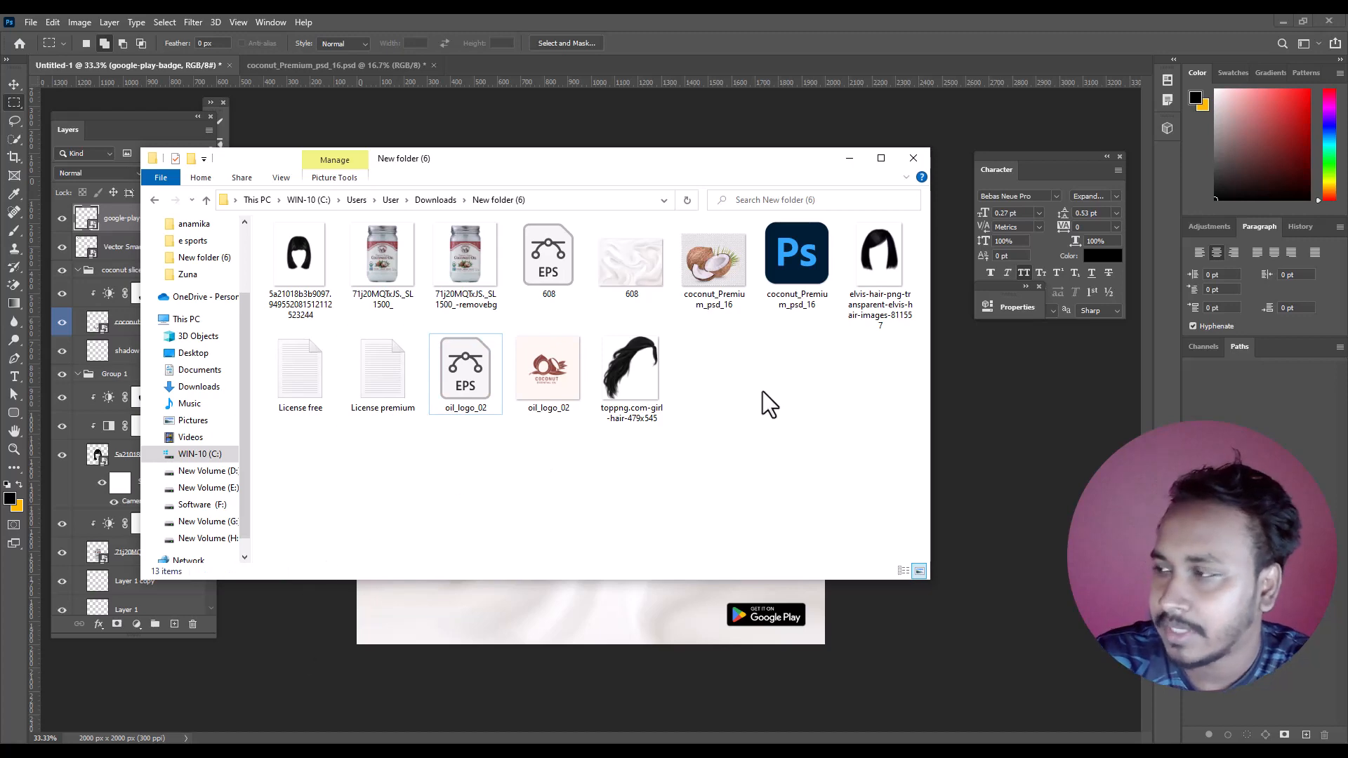
{"action": "left_click", "coordinate": [849, 157]}
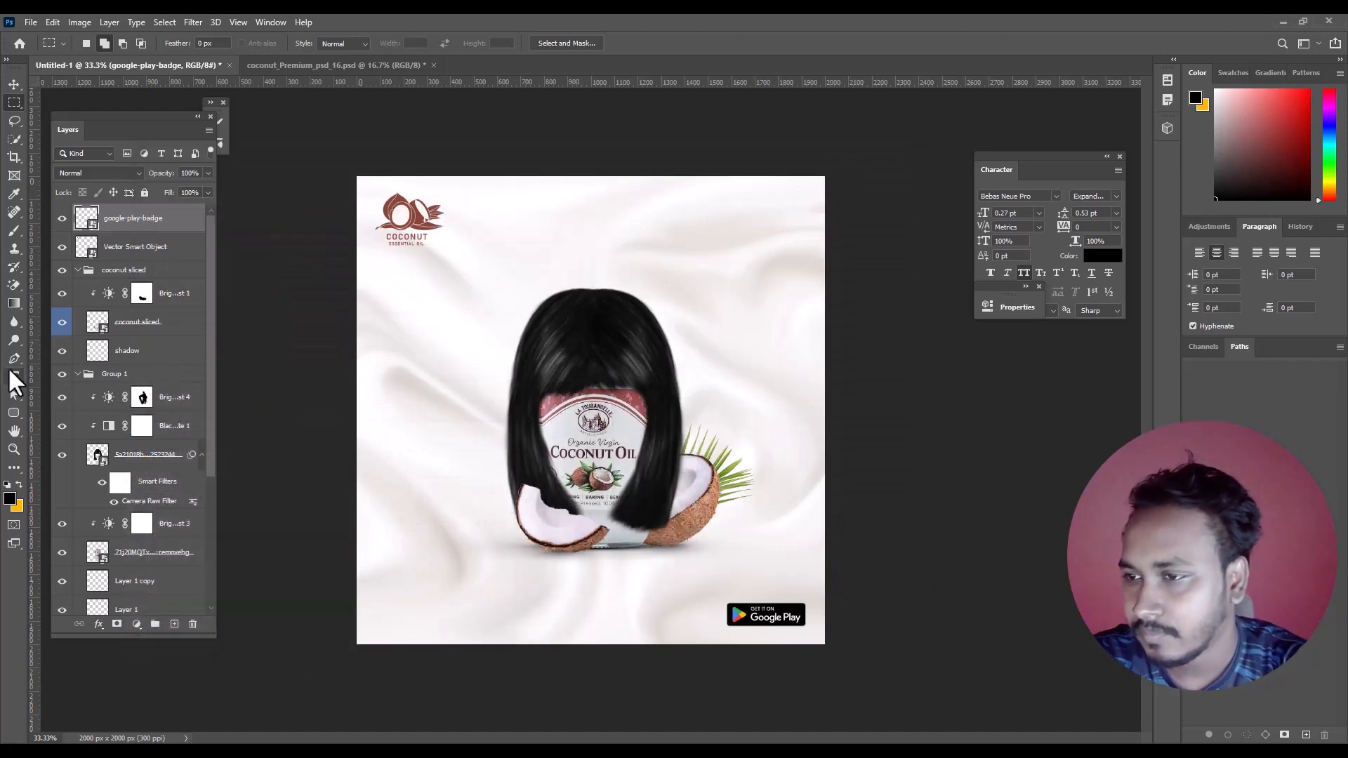
Add a placeholder text layer in the empty background area above the jar's hair
{"action": "left_click", "coordinate": [11, 373]}
{"action": "scroll", "coordinate": [536, 324], "scroll_direction": "up", "scroll_amount": 1}
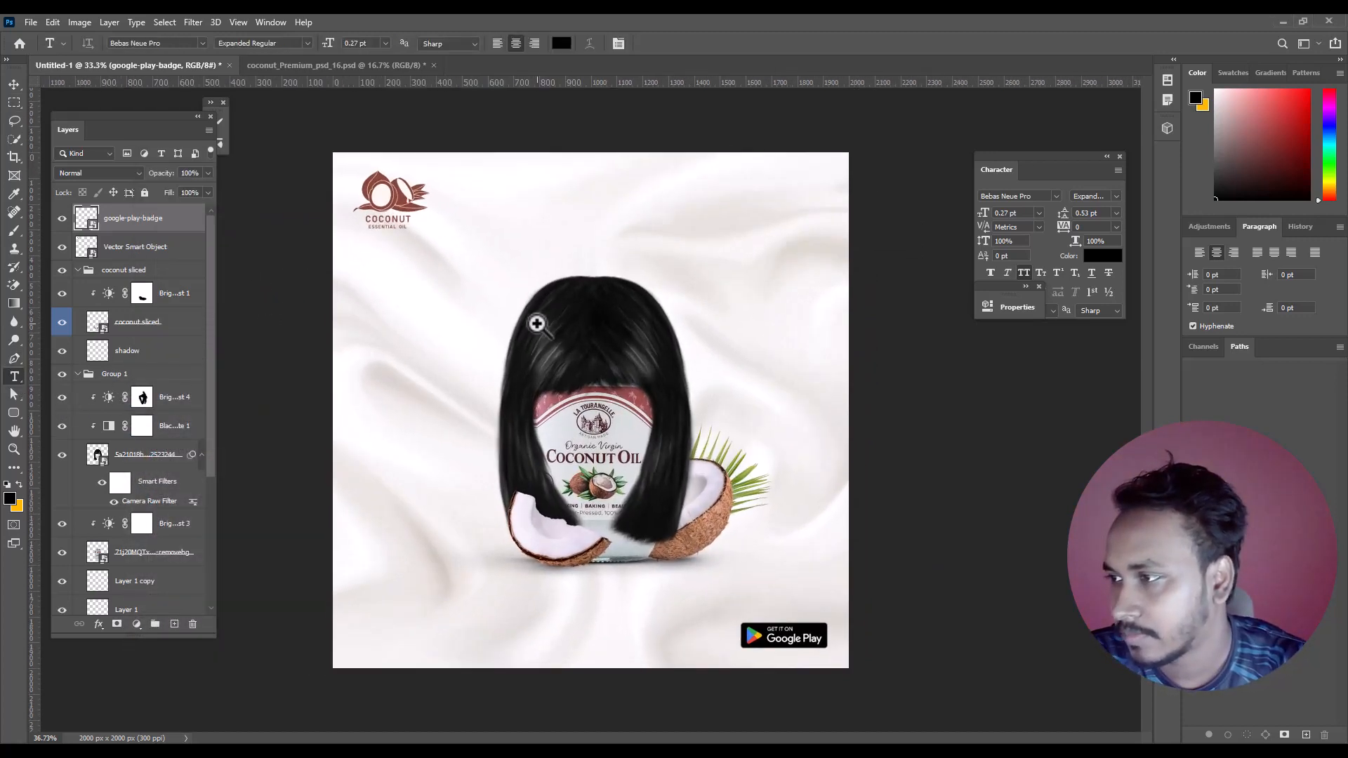
{"action": "scroll", "coordinate": [449, 327], "scroll_direction": "up", "scroll_amount": 1}
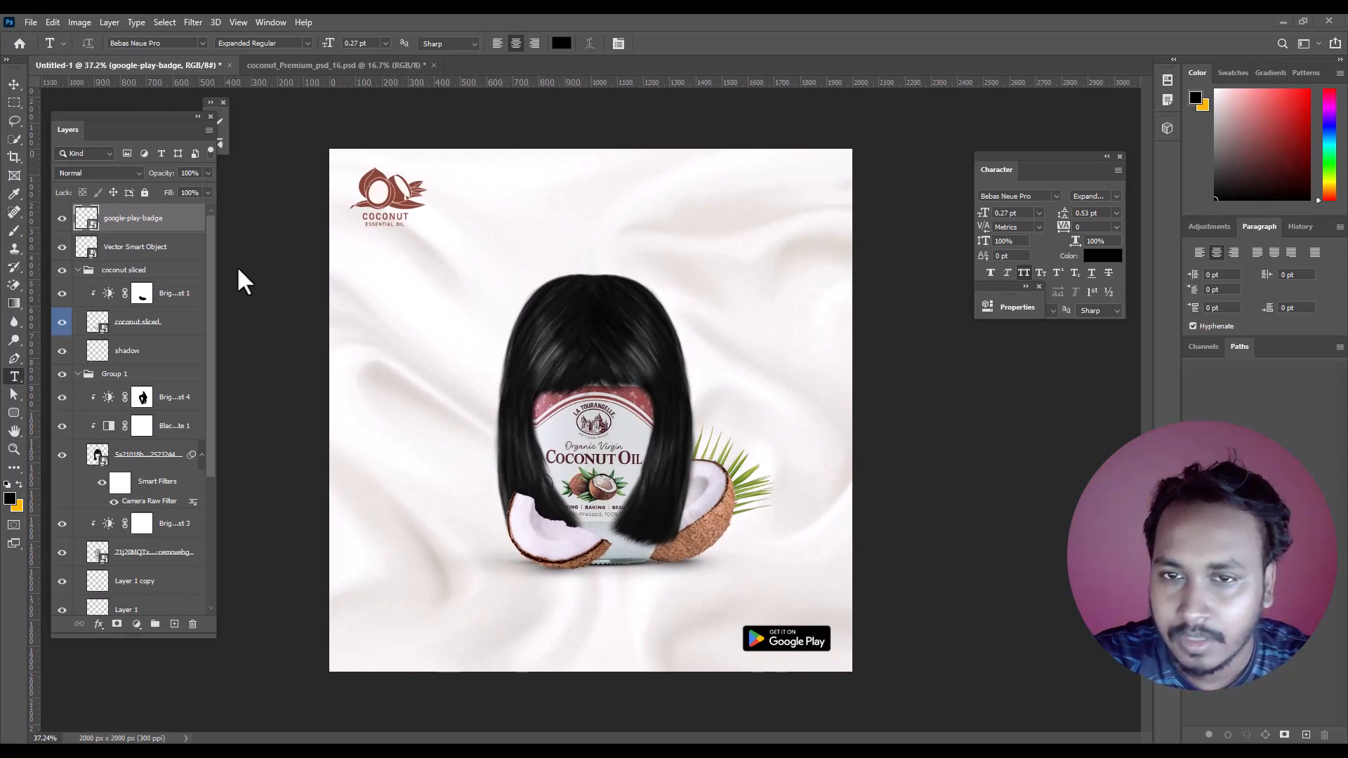
{"action": "left_click", "coordinate": [478, 237]}
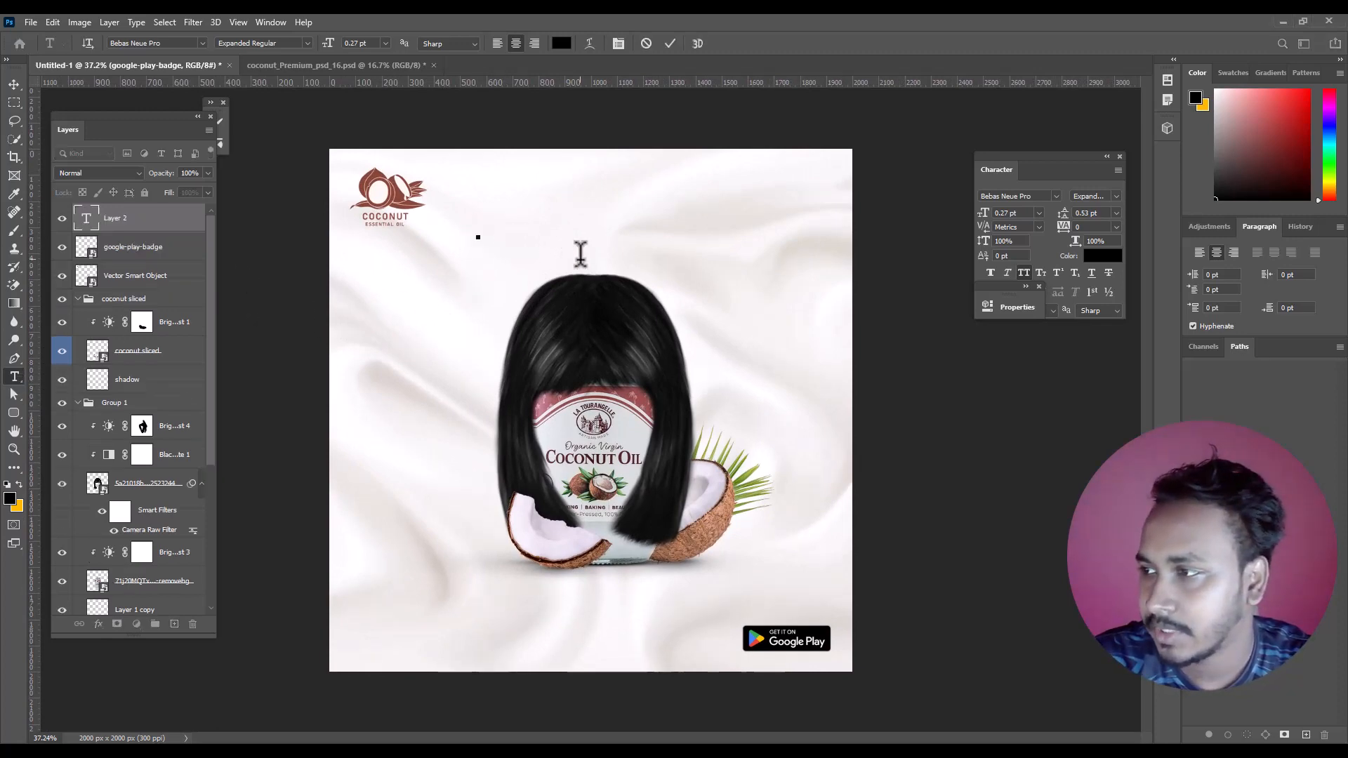
Collapse the layer groups and combine everything from the coconut sliced group down to the leaves layer into one group
{"action": "left_click", "coordinate": [78, 299]}
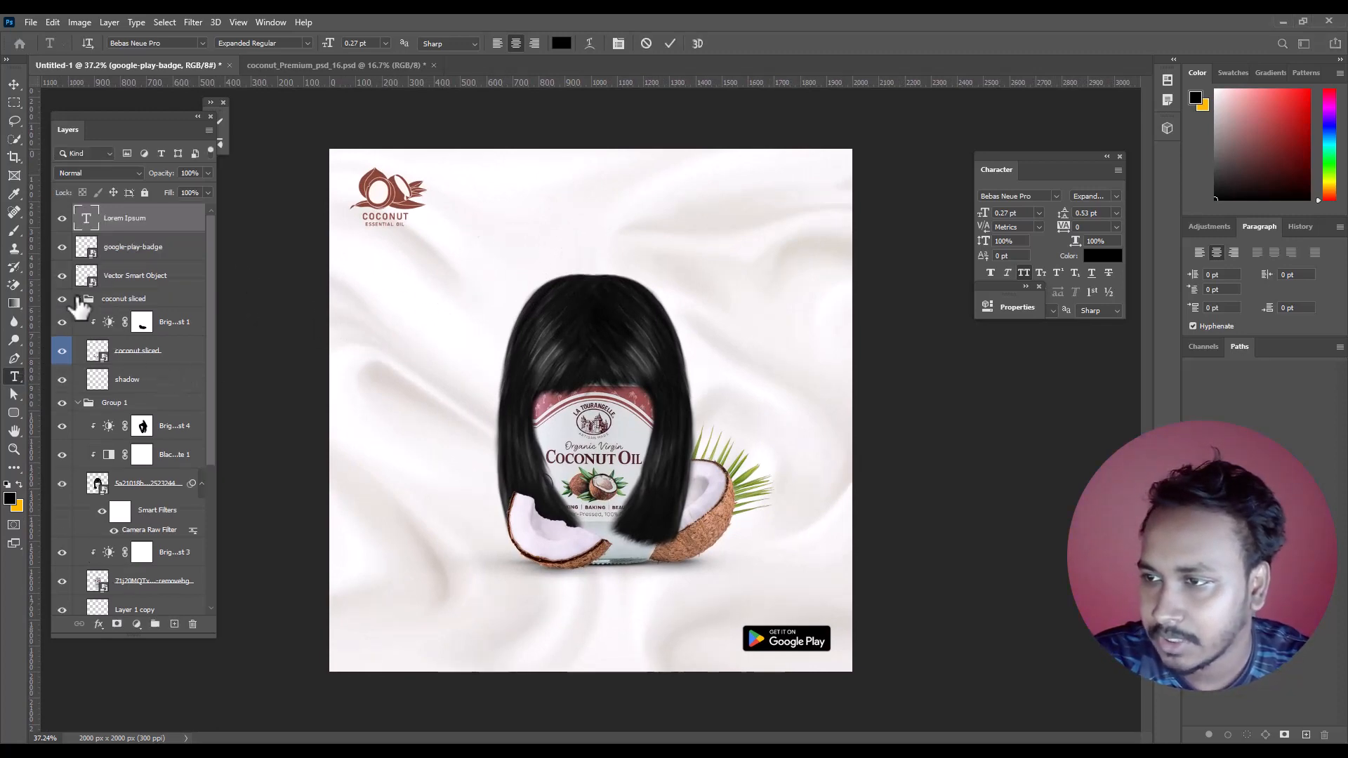
{"action": "left_click", "coordinate": [78, 299]}
{"action": "left_click", "coordinate": [78, 299]}
{"action": "left_click", "coordinate": [78, 299]}
{"action": "left_click", "coordinate": [78, 316]}
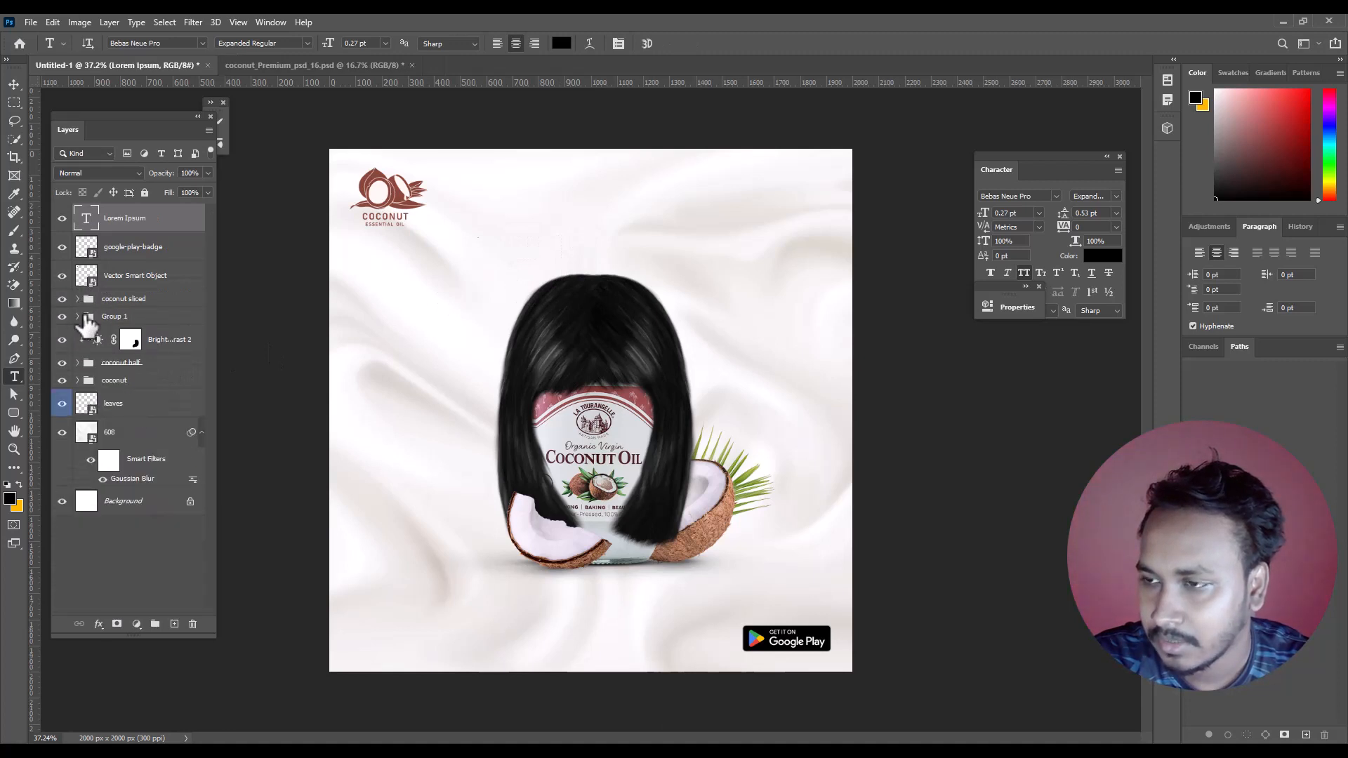
{"action": "left_click", "coordinate": [133, 302]}
{"action": "left_click", "coordinate": [130, 381], "text": "shift"}
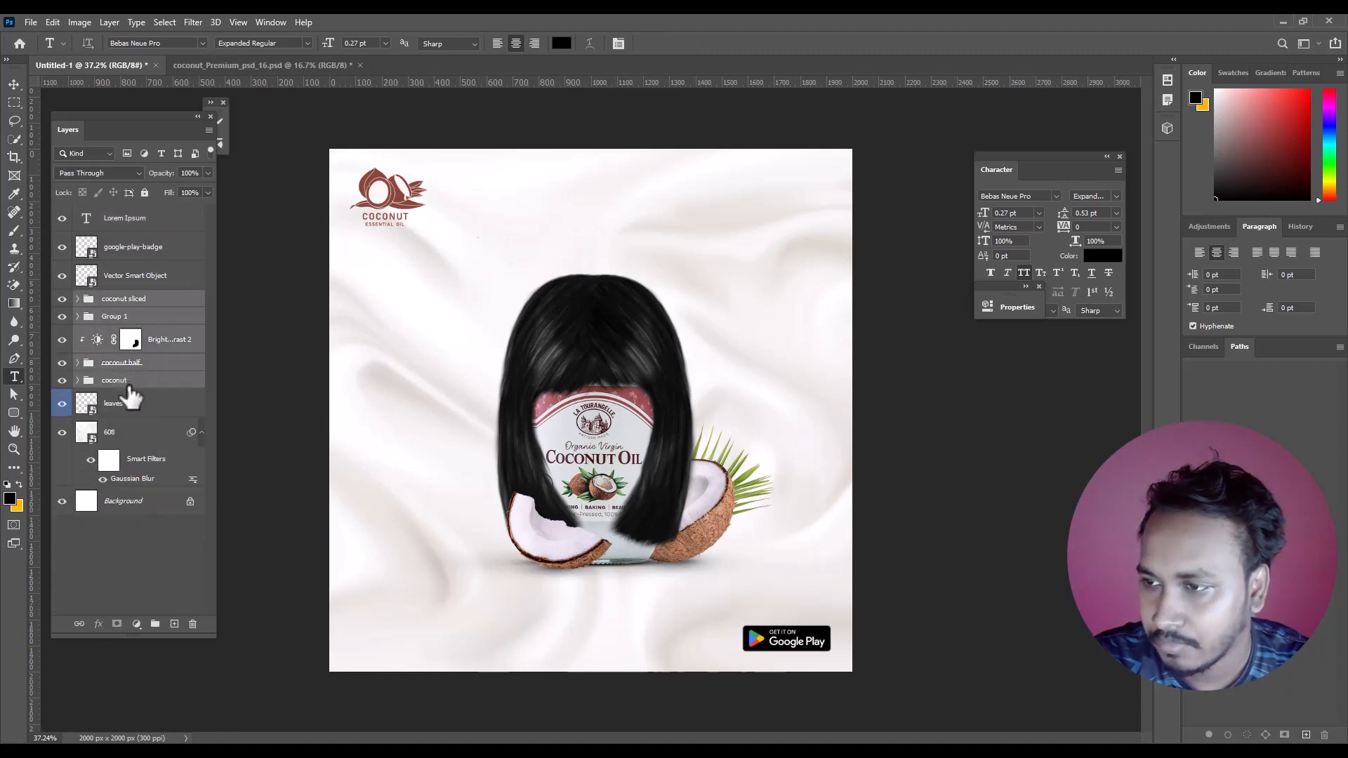
{"action": "left_click", "coordinate": [132, 409], "text": "shift"}
{"action": "key", "text": "ctrl+g"}
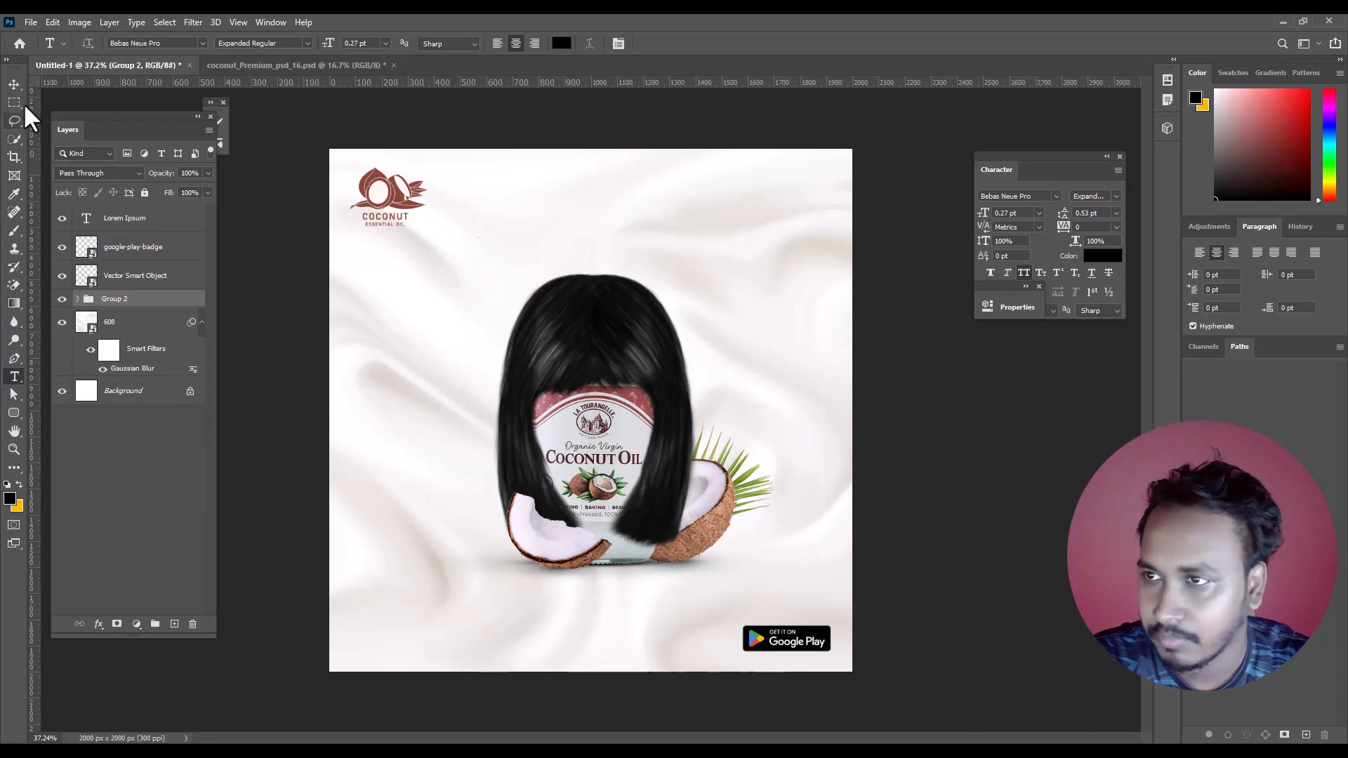
Move the grouped jar, hair, coconuts and leaves slightly down the canvas to leave more room above the hair
{"action": "key", "text": "v"}
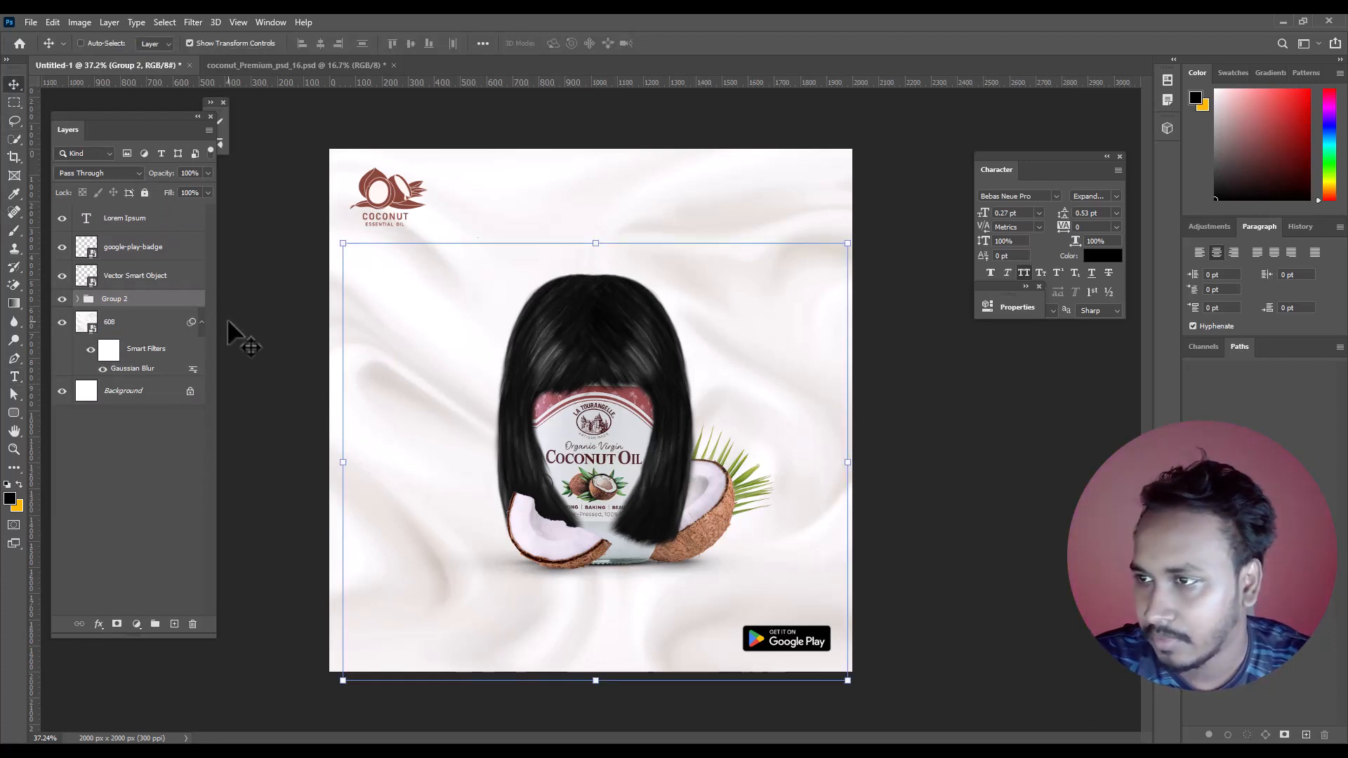
{"action": "key", "text": "shift+Down"}
{"action": "key", "text": "shift+Down"}
{"action": "key", "text": "shift+Down"}
{"action": "key", "text": "shift+Down"}
{"action": "key", "text": "shift+Down"}
{"action": "key", "text": "shift+Down"}
{"action": "key", "text": "shift+Down"}
{"action": "key", "text": "shift+Down"}
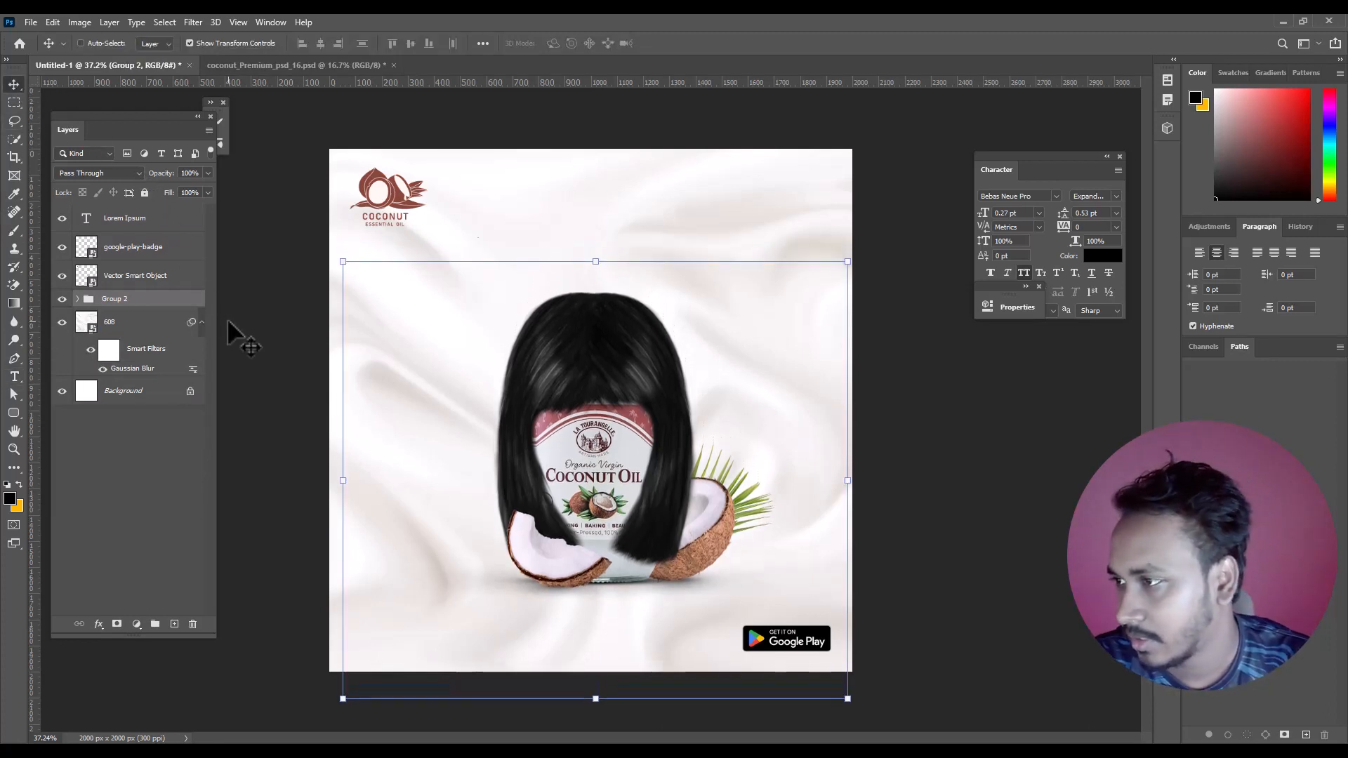
{"action": "key", "text": "shift+Down"}
{"action": "key", "text": "shift+Up"}
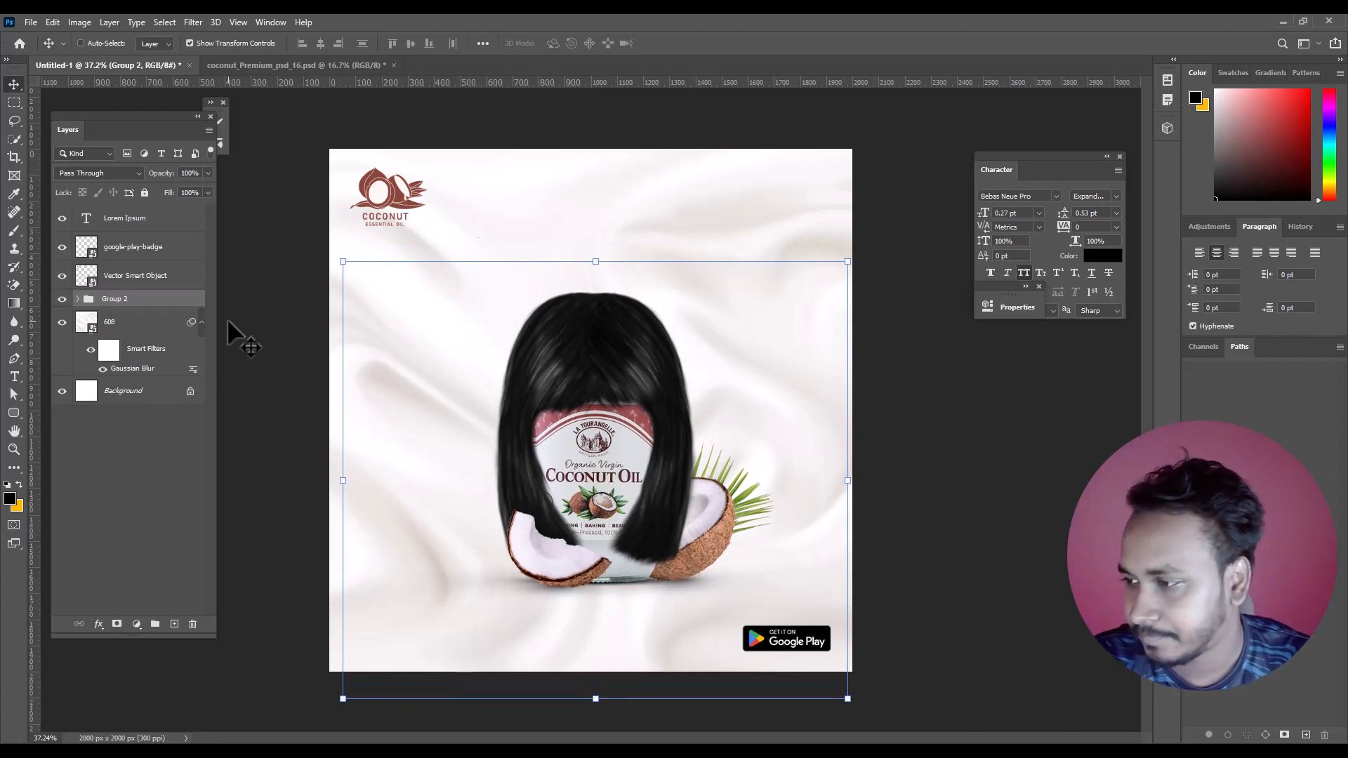
{"action": "left_click", "coordinate": [14, 104]}
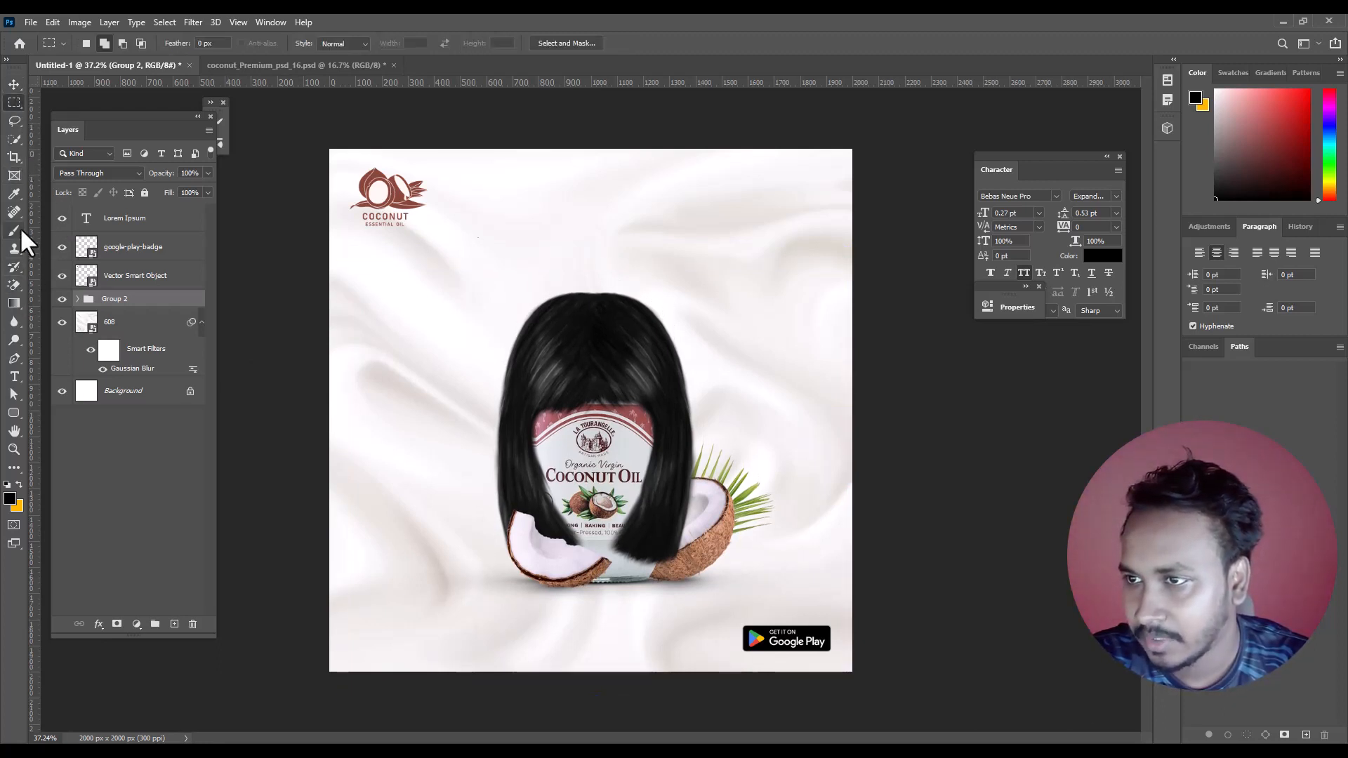
Enlarge the tiny Lorem Ipsum text layer above the hair to 37.55 pt
{"action": "left_click", "coordinate": [122, 221]}
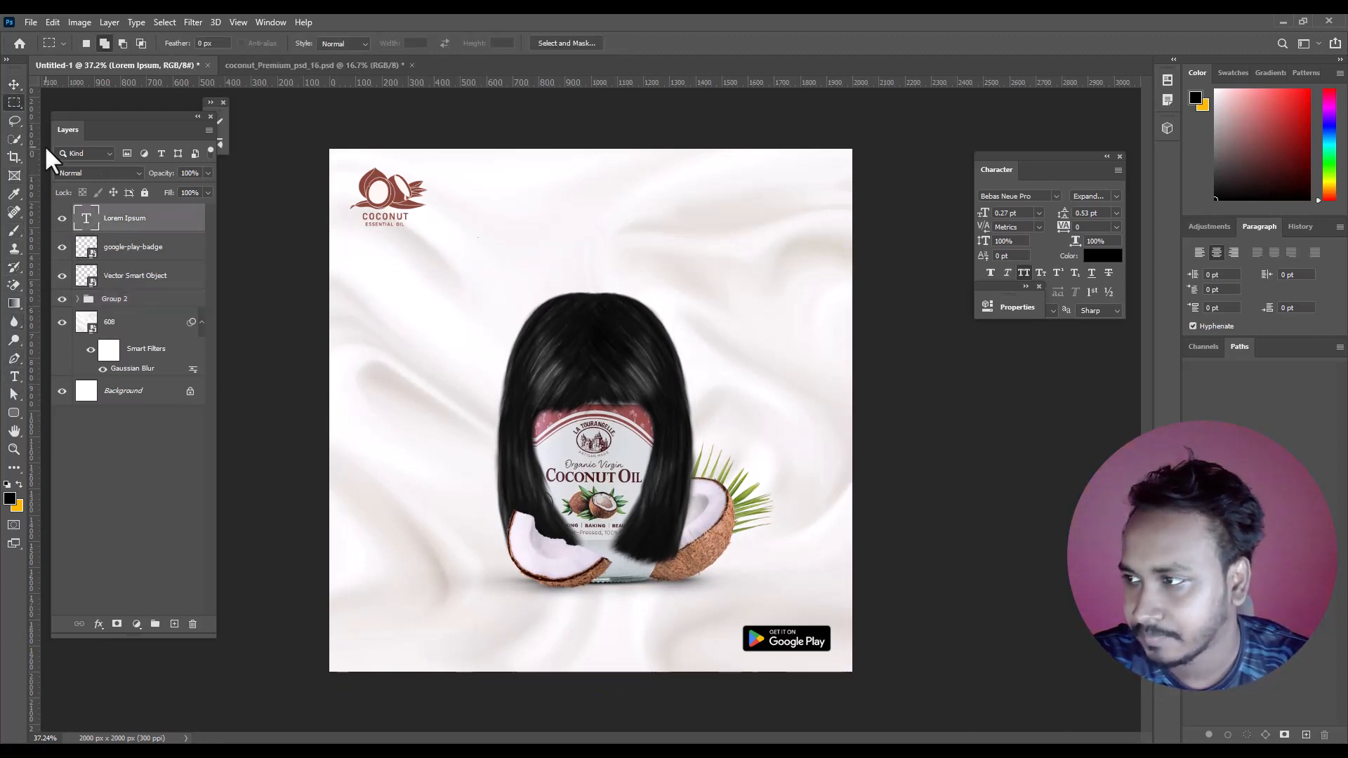
{"action": "left_click", "coordinate": [14, 84]}
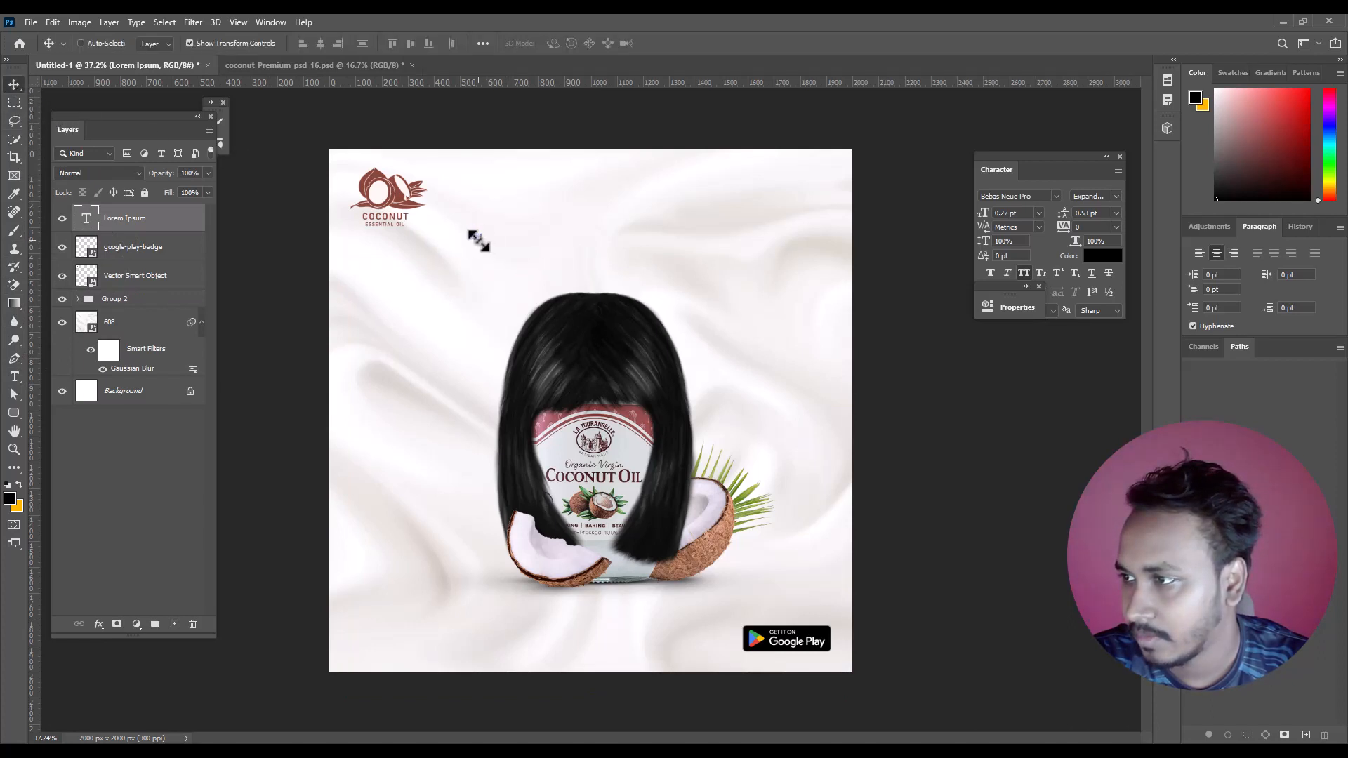
{"action": "left_click_drag", "start_coordinate": [478, 240], "coordinate": [682, 271]}
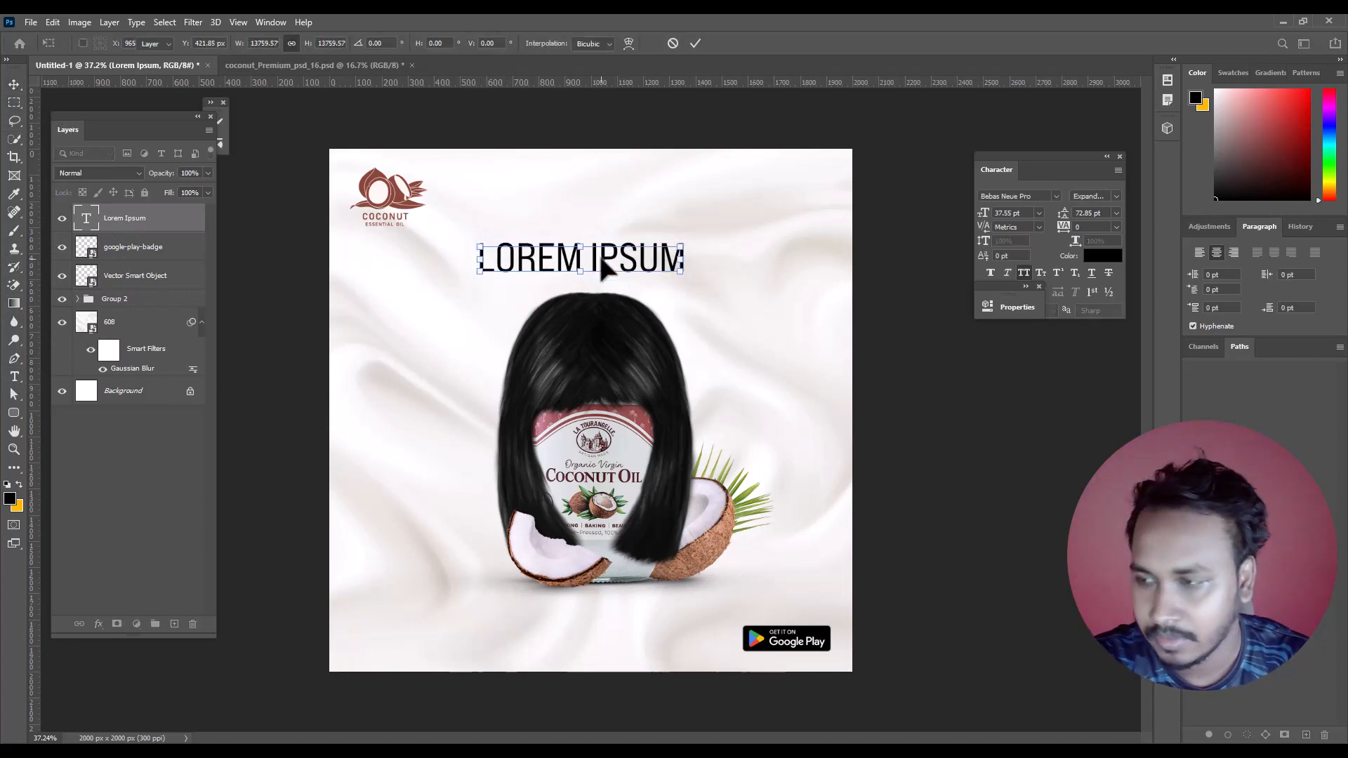
{"action": "key", "text": "Return"}
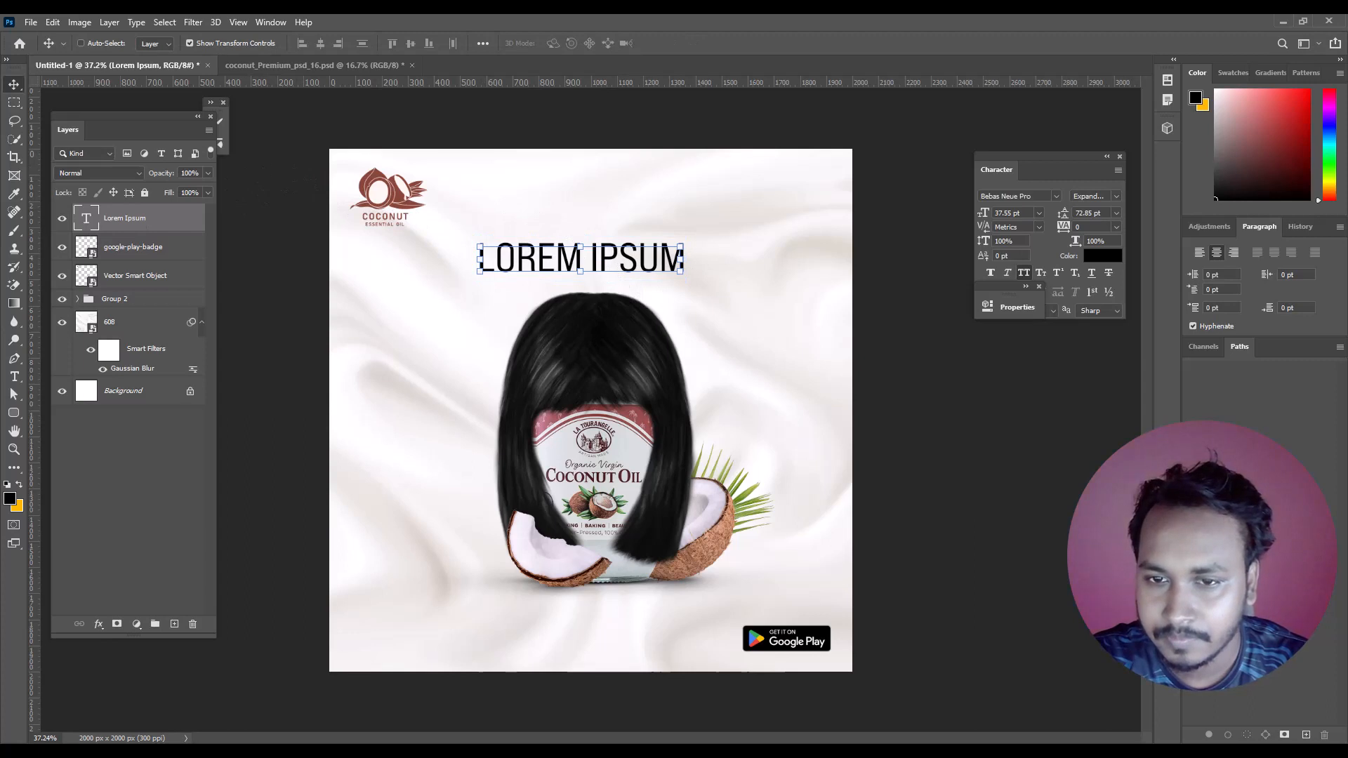
Replace the Lorem Ipsum placeholder with the two-line headline "THE CLASSSIC" and "JUST GOT BETTER"
{"action": "left_click", "coordinate": [14, 376]}
{"action": "triple_click", "coordinate": [663, 278]}
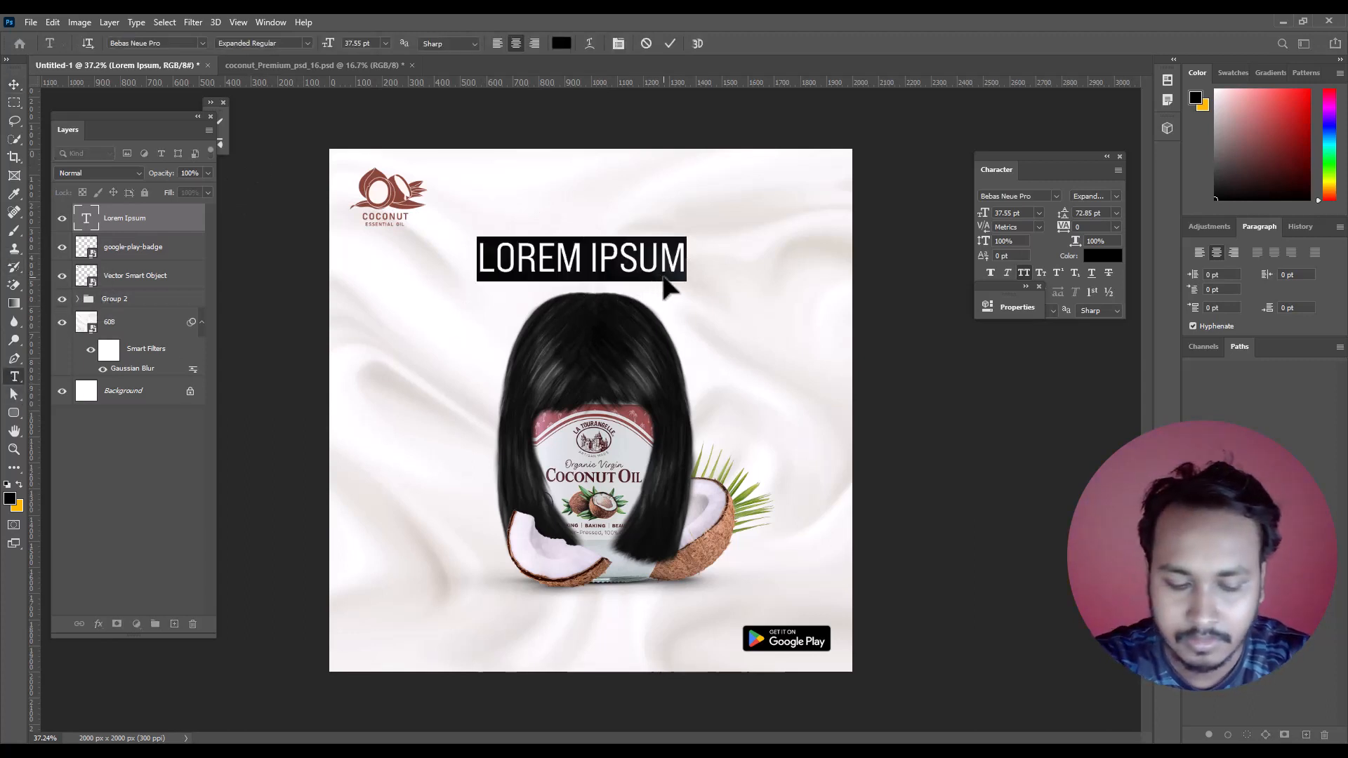
{"action": "type", "text": "THRE"}
{"action": "key", "text": "BackSpace"}
{"action": "key", "text": "BackSpace"}
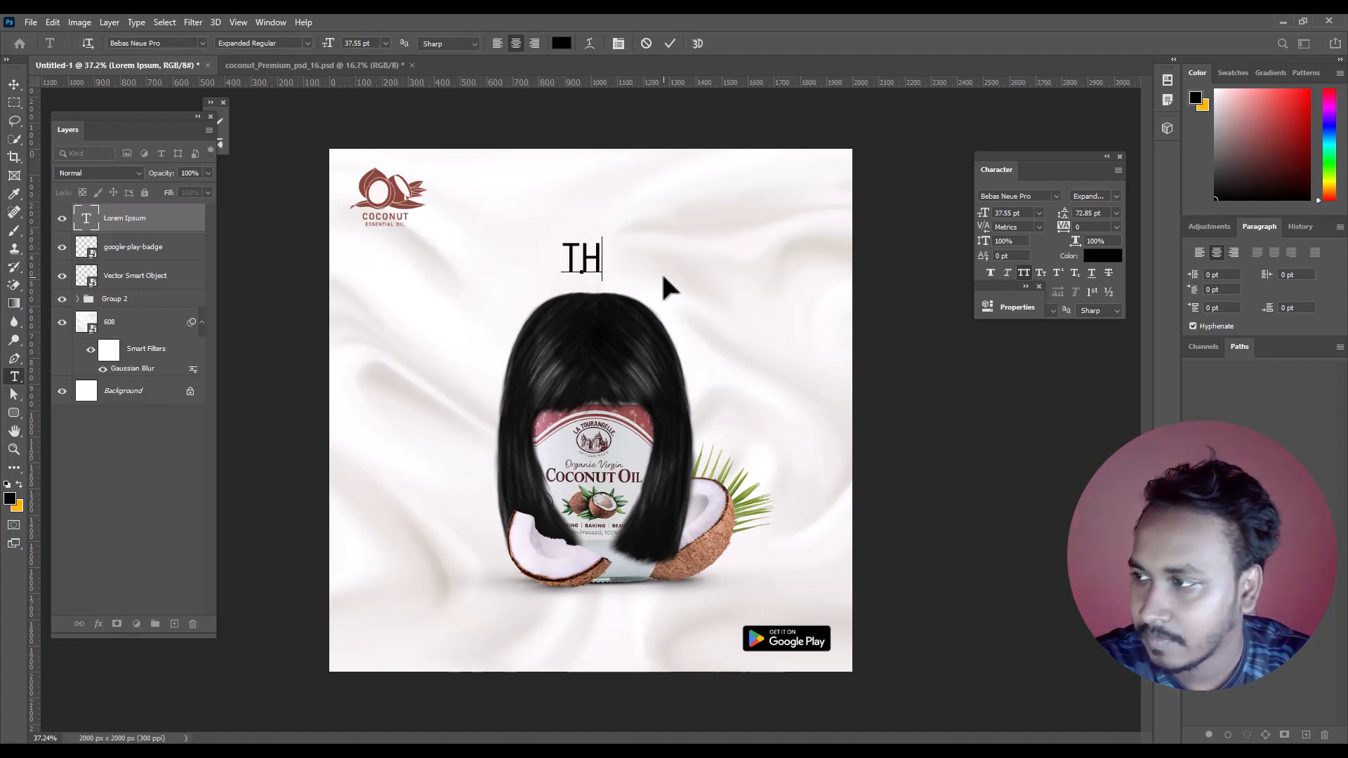
{"action": "type", "text": "E "}
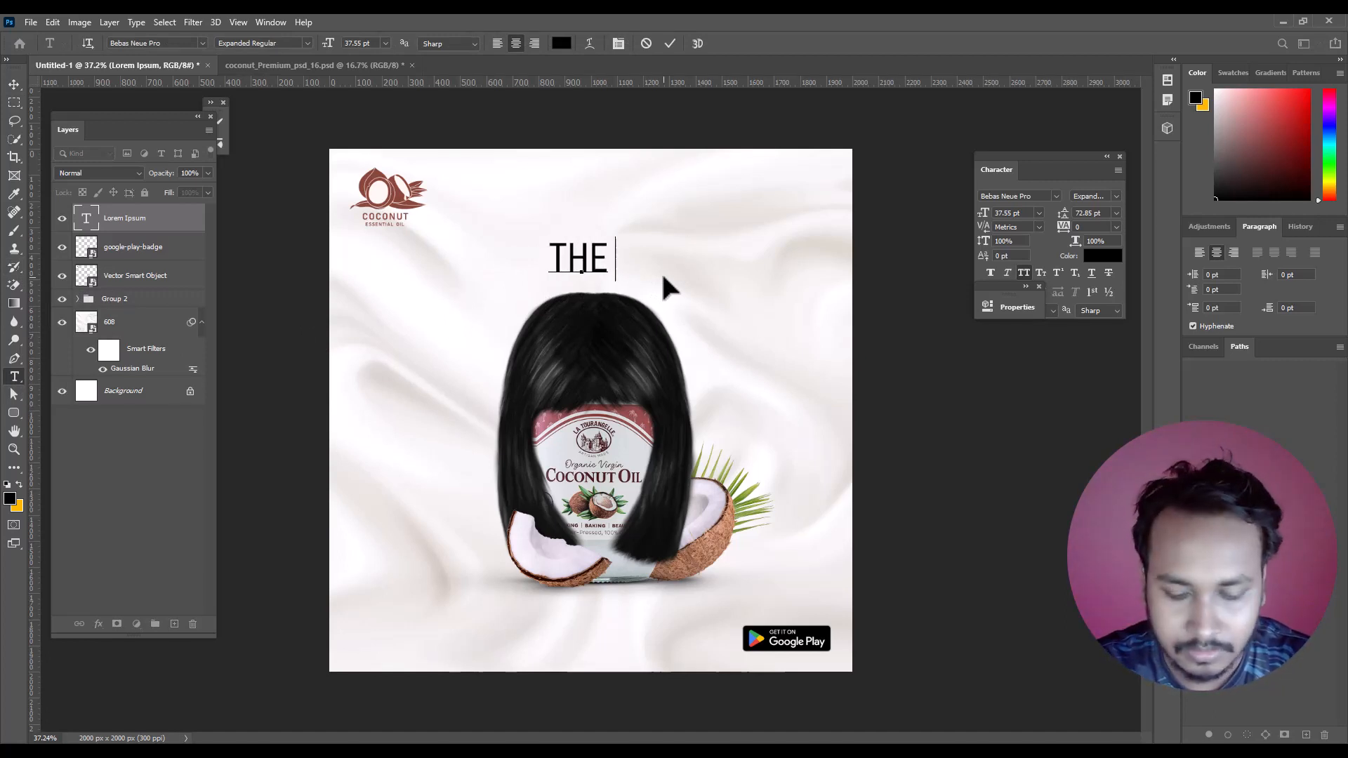
{"action": "type", "text": "CLAS"}
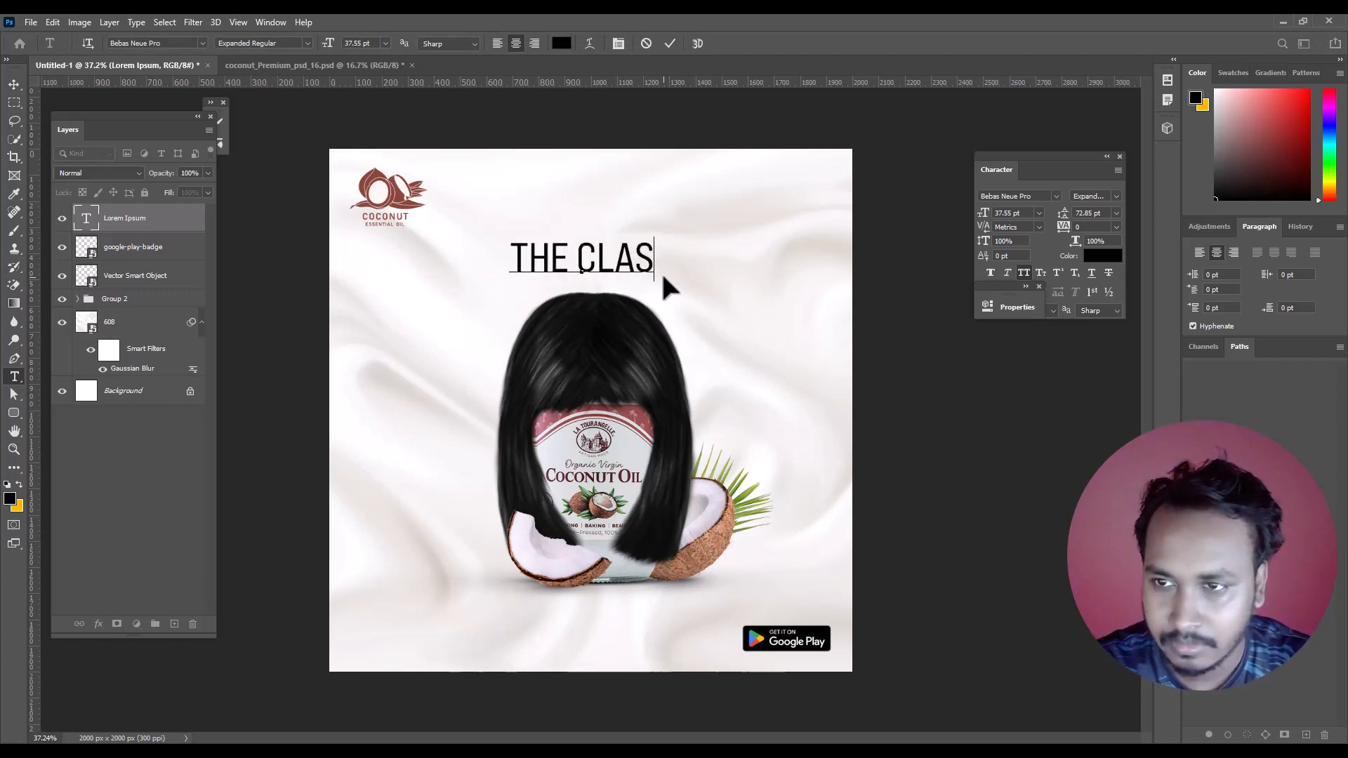
{"action": "type", "text": "SSIC"}
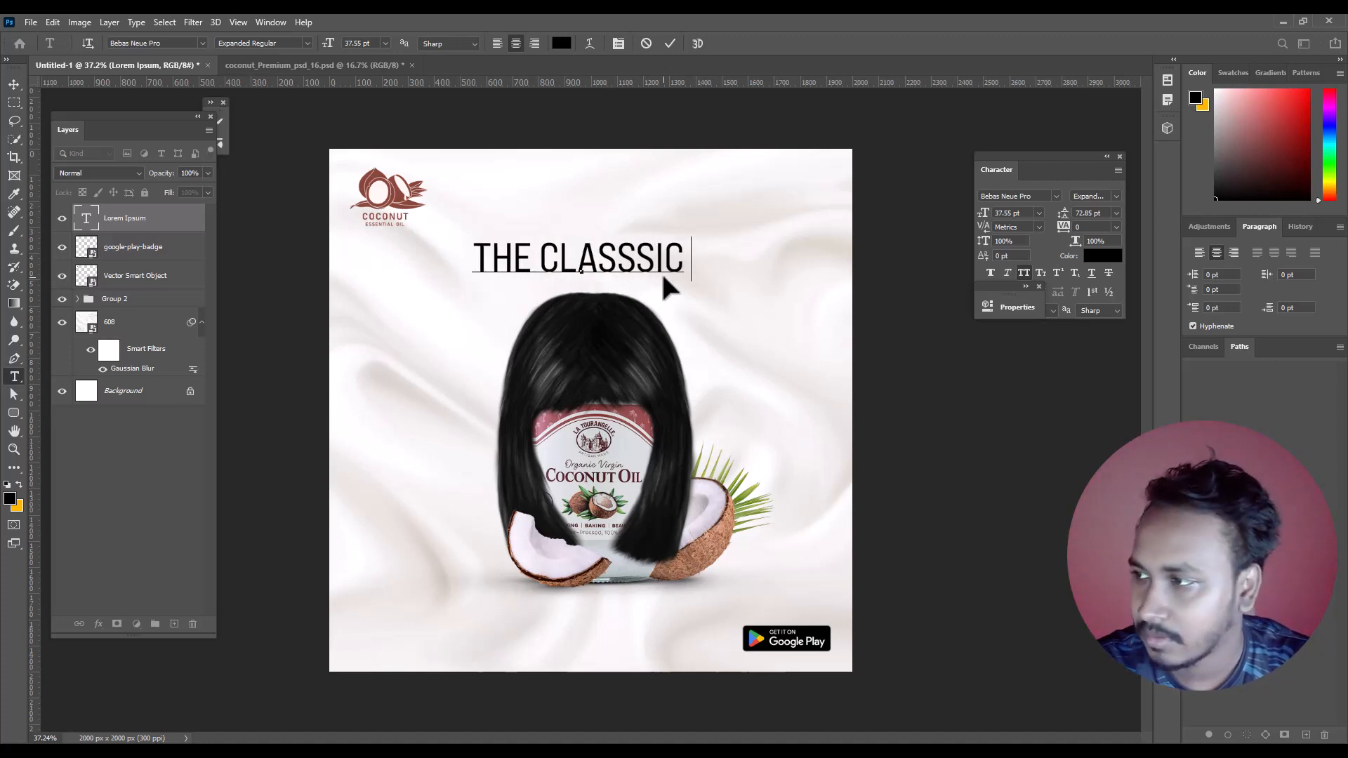
{"action": "key", "text": "Return"}
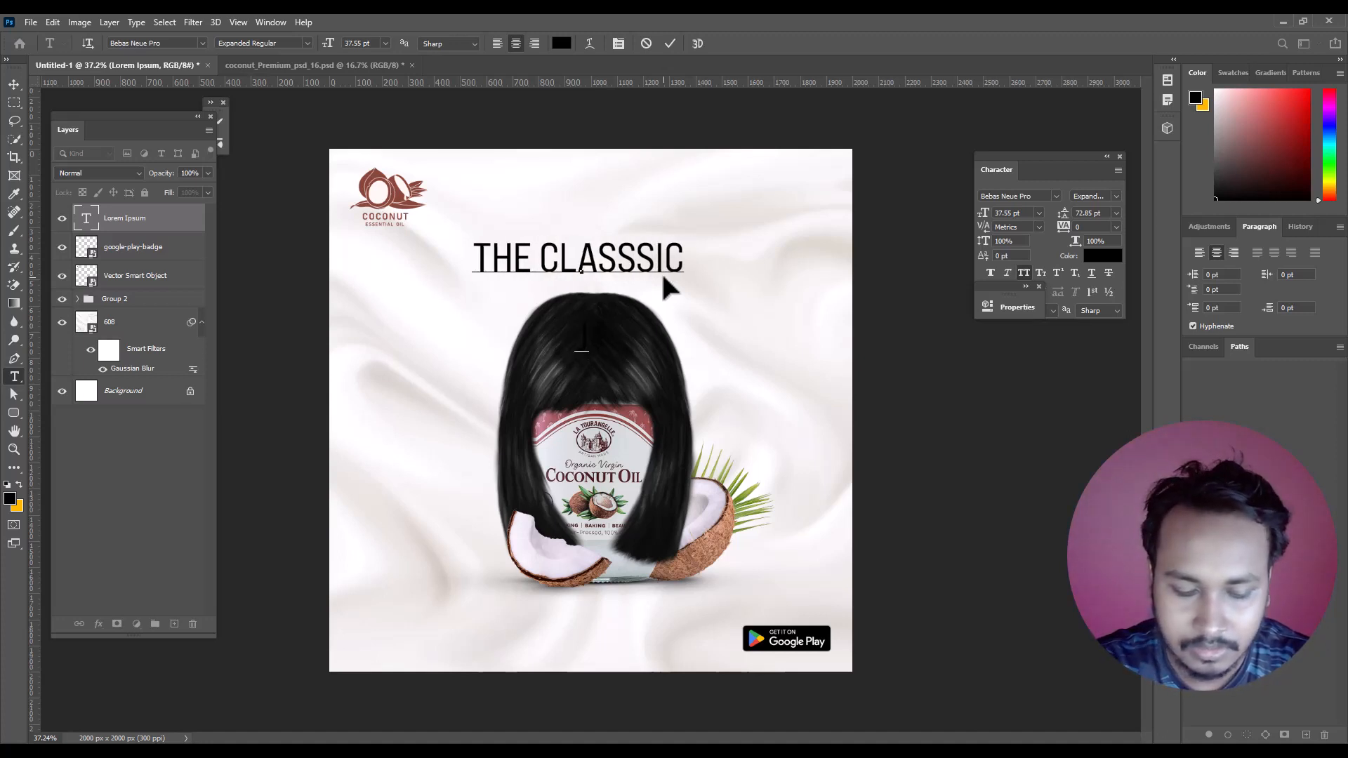
{"action": "type", "text": "JUST GOT"}
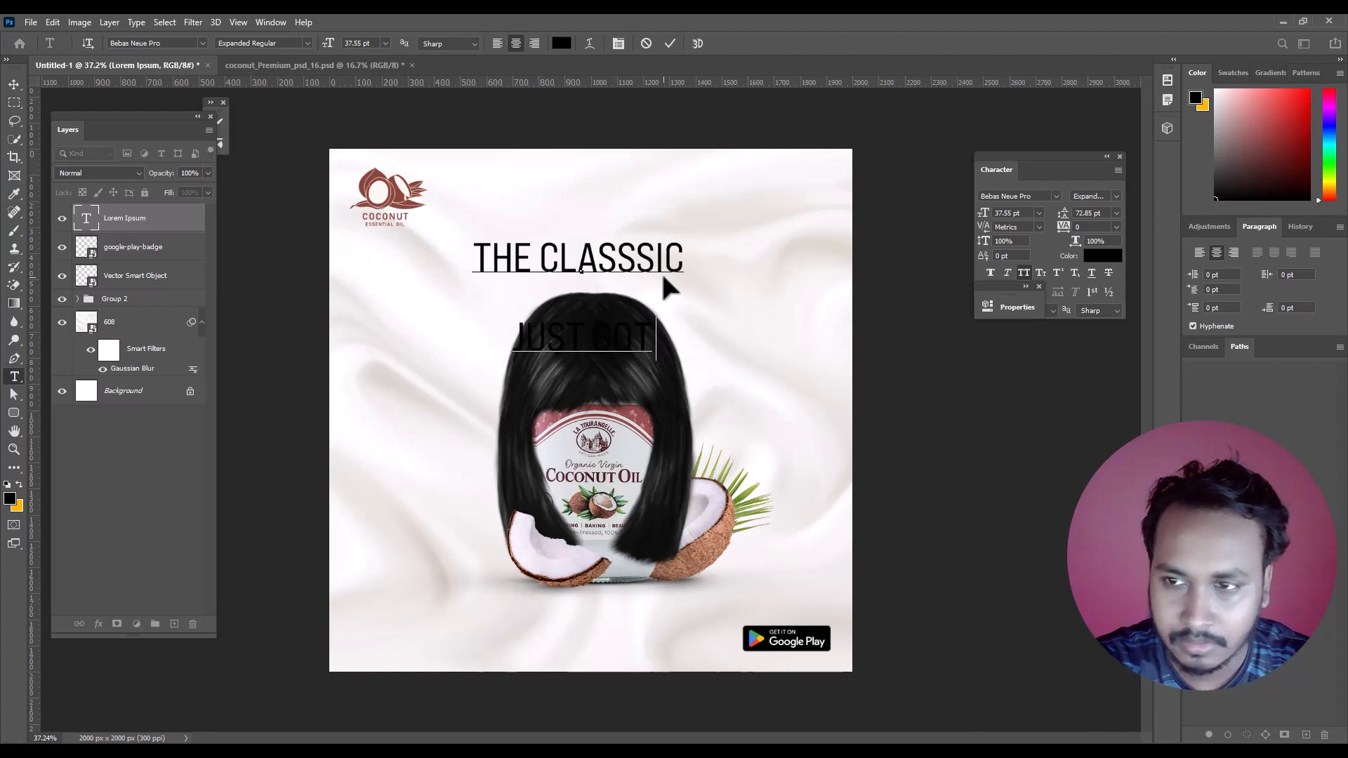
{"action": "type", "text": " BETTER"}
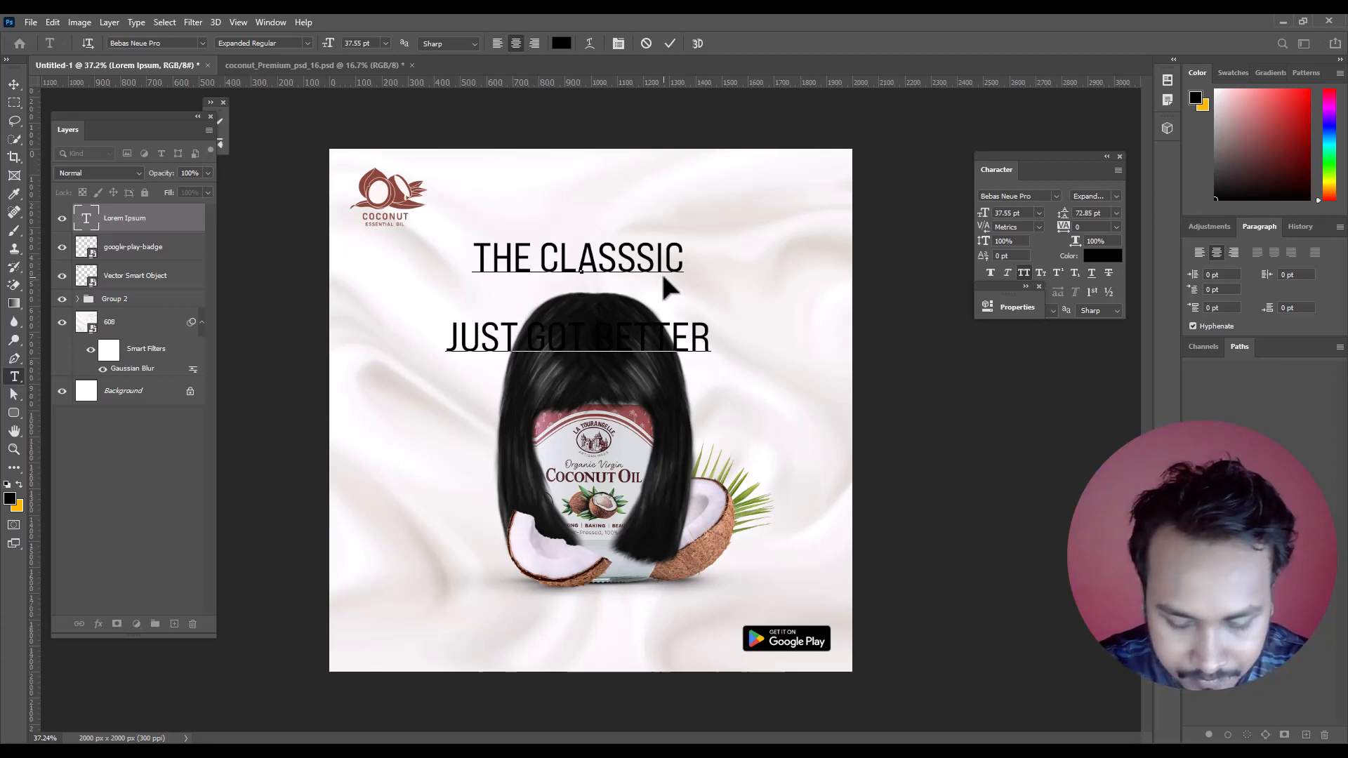
Add an exclamation mark after "JUST GOT BETTER" and tighten the headline's leading to 31 pt
{"action": "type", "text": "!"}
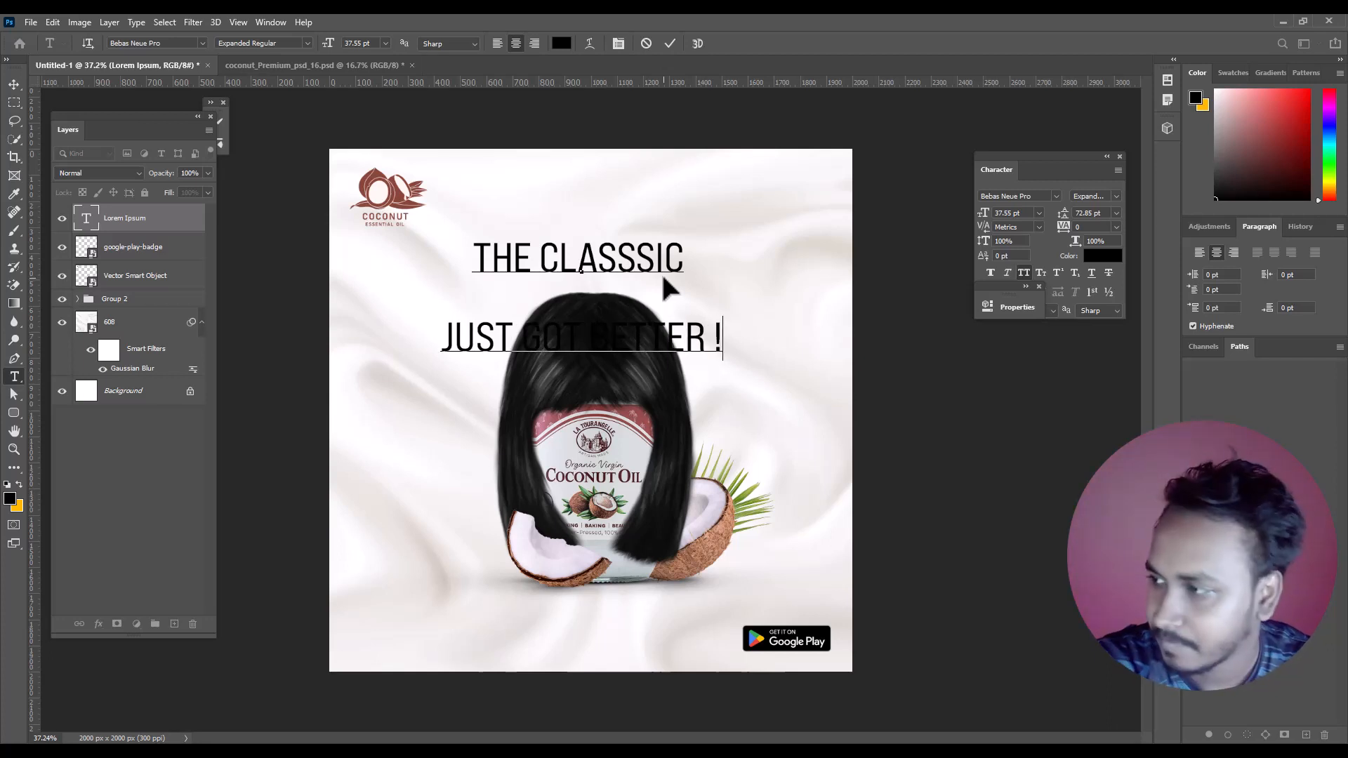
{"action": "key", "text": "ctrl+a"}
{"action": "left_click_drag", "start_coordinate": [1063, 213], "coordinate": [1029, 211]}
{"action": "left_click", "coordinate": [644, 300]}
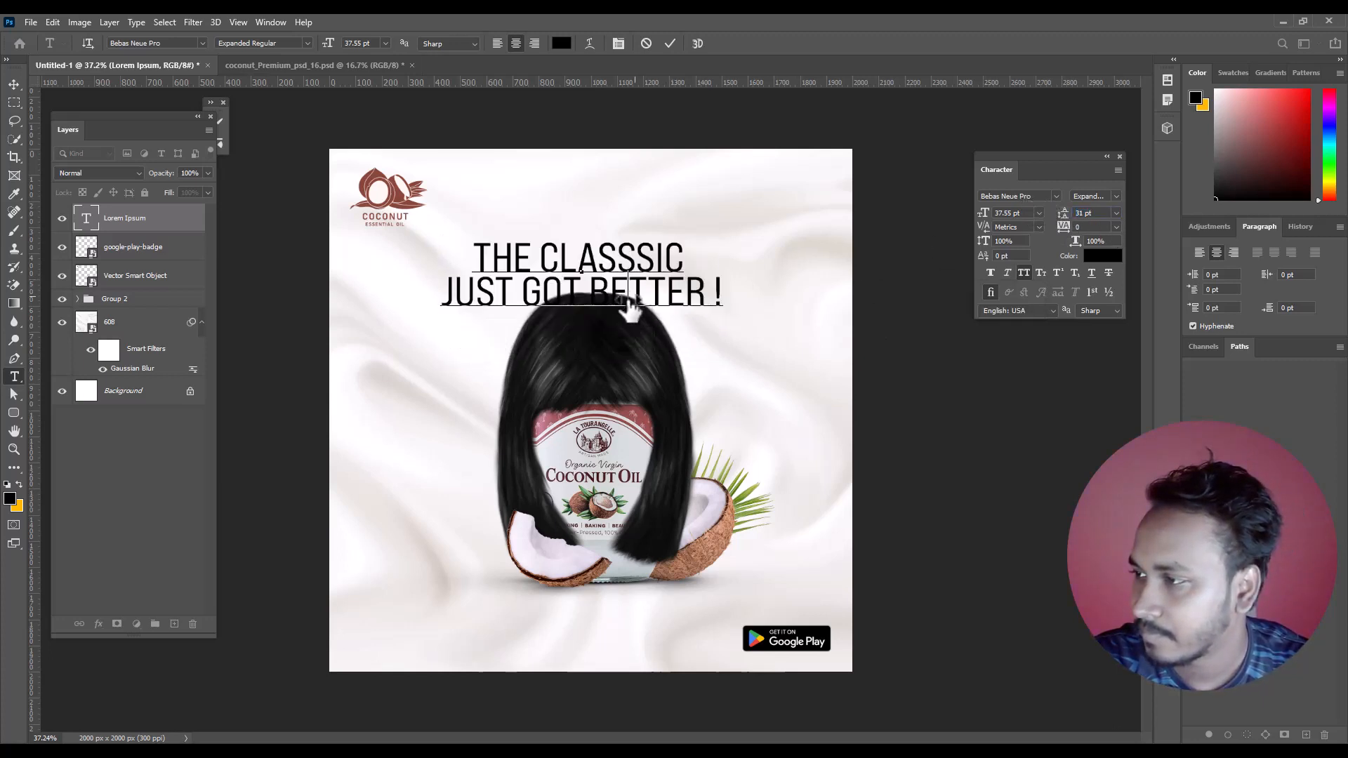
{"action": "left_click_drag", "start_coordinate": [590, 298], "coordinate": [723, 316]}
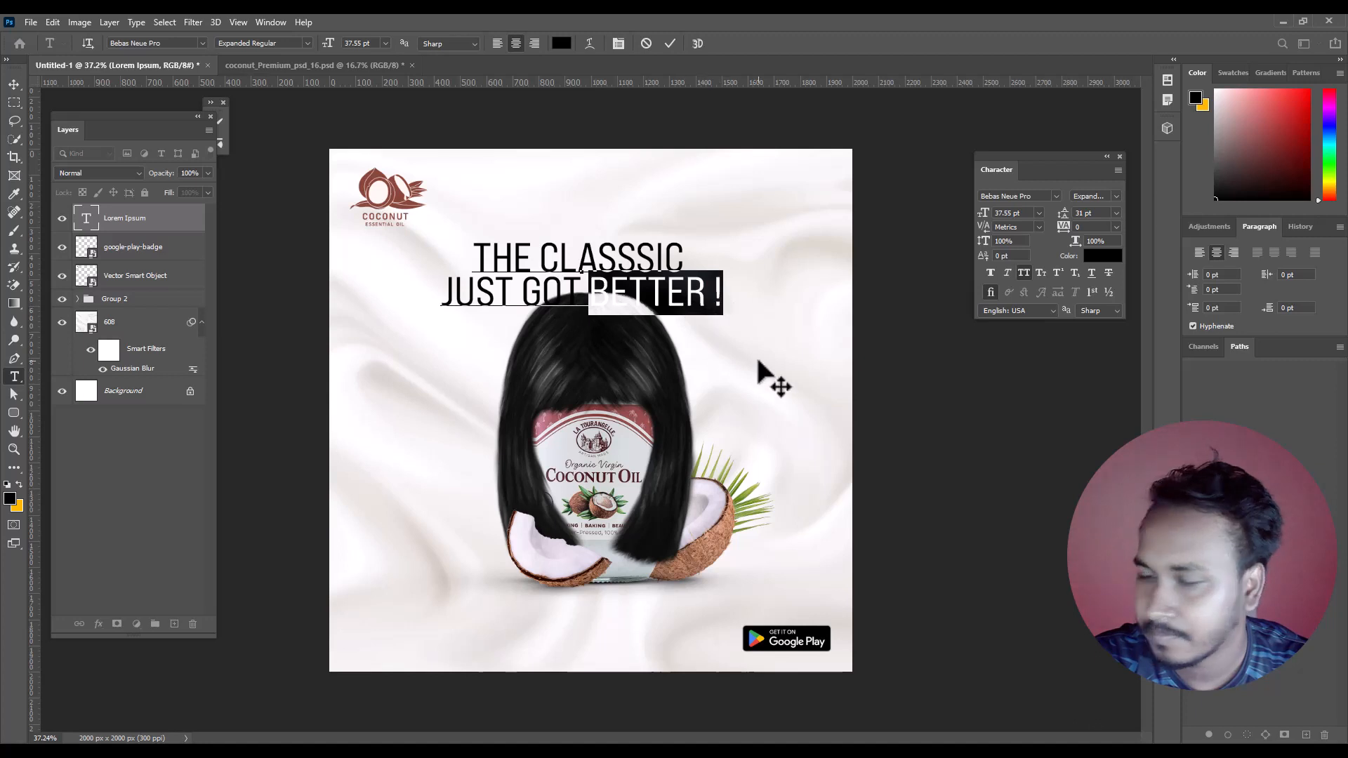
{"action": "left_click", "coordinate": [528, 298]}
Scale the headline down to 28.38 pt so it fits above the hair
{"action": "left_click", "coordinate": [16, 86]}
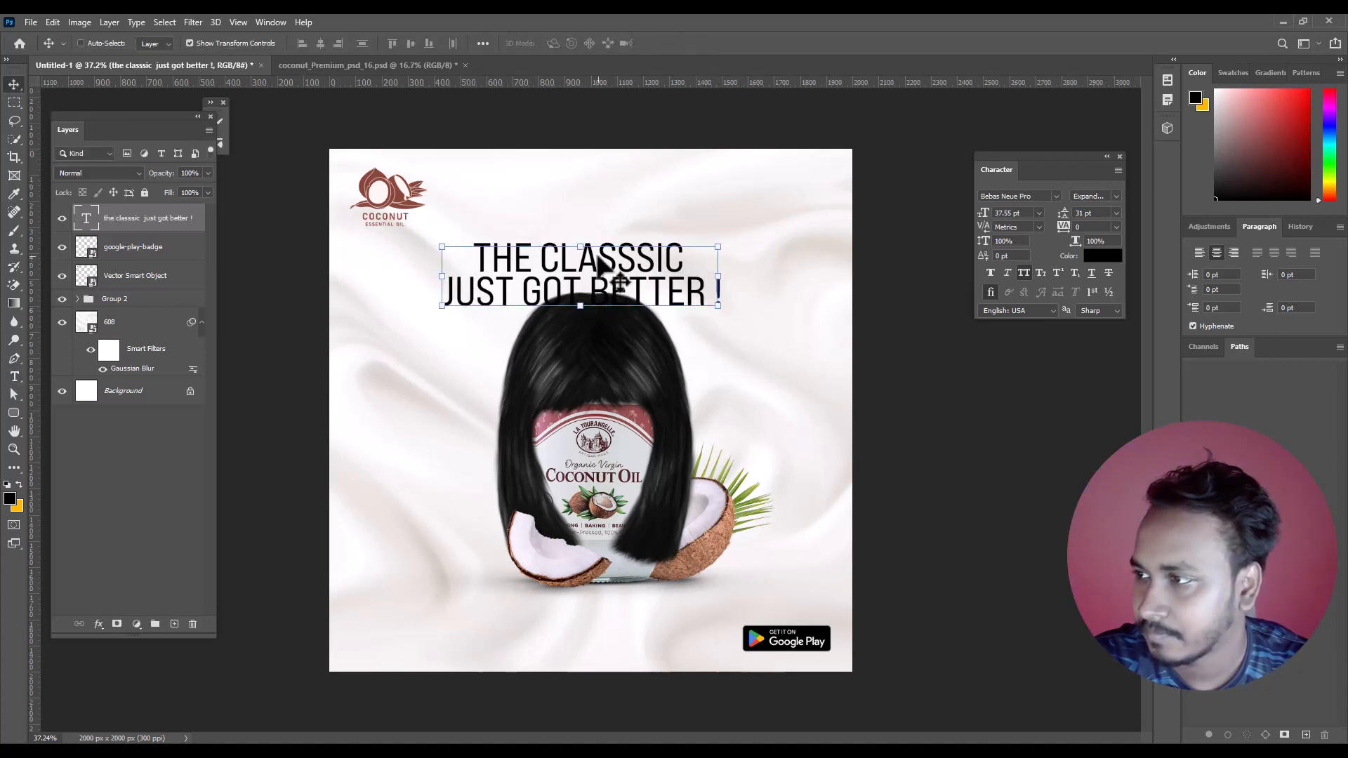
{"action": "mouse_move", "coordinate": [587, 256]}
{"action": "left_mouse_down"}
{"action": "mouse_move", "coordinate": [593, 287]}
{"action": "mouse_move", "coordinate": [592, 234]}
{"action": "left_mouse_up"}
{"action": "key", "text": "Return"}
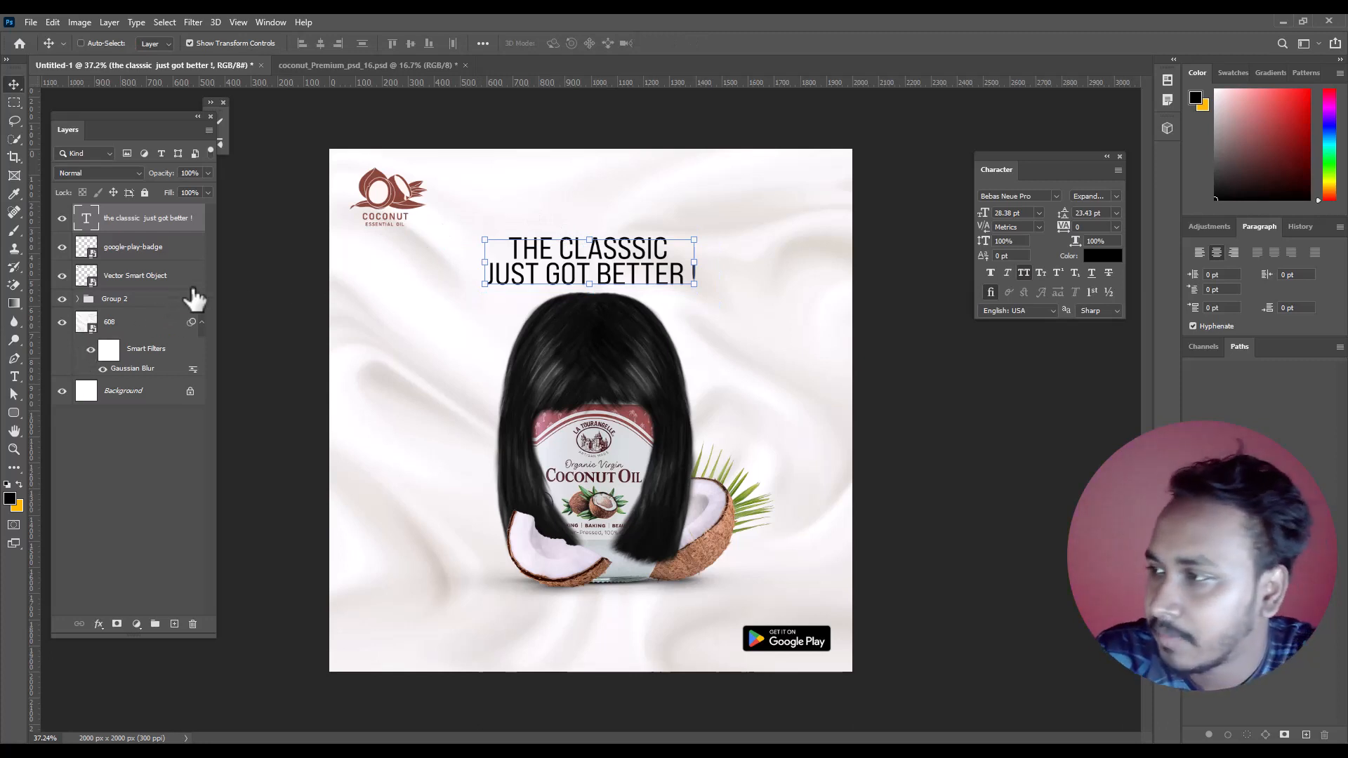
Set the headline in the Quora font and scale it down to 26.62 pt above the hair
{"action": "left_click", "coordinate": [1053, 195]}
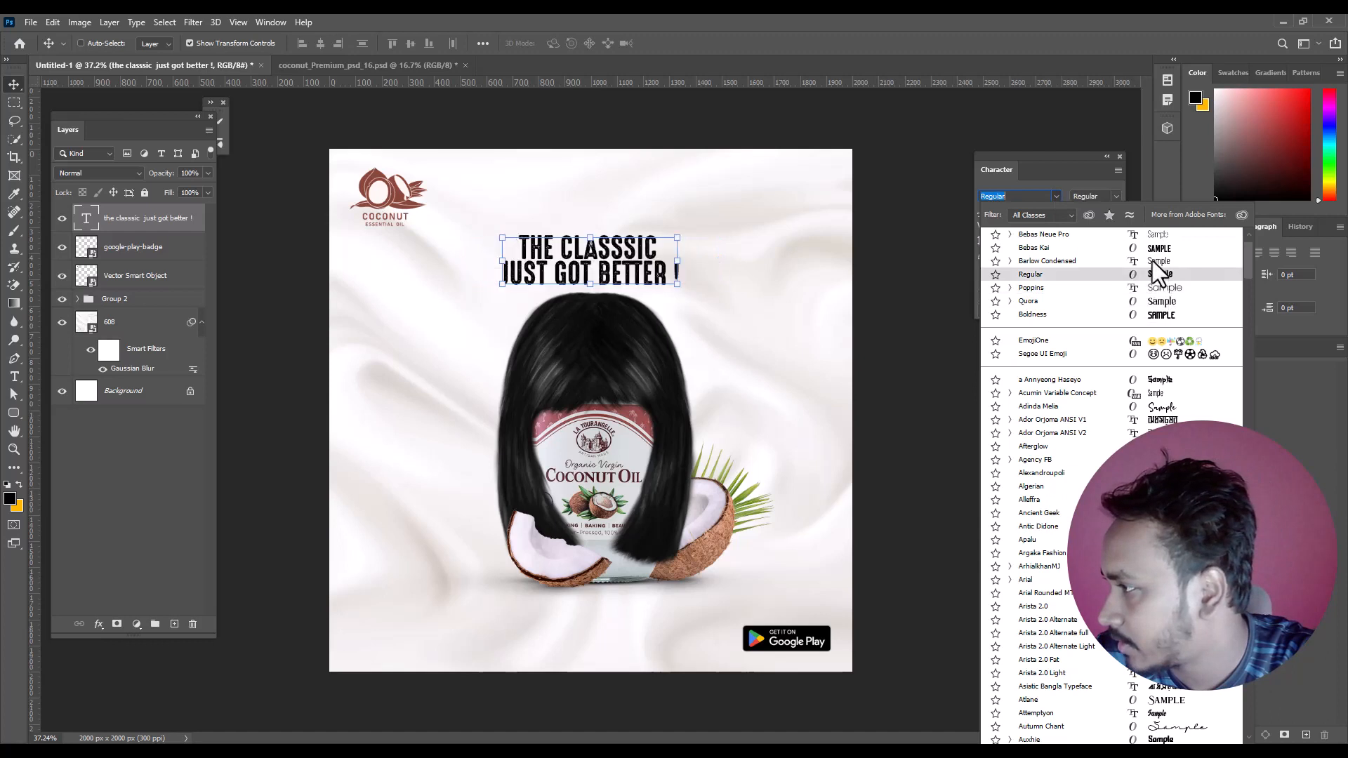
{"action": "left_click", "coordinate": [1157, 298]}
{"action": "left_click_drag", "start_coordinate": [635, 266], "coordinate": [608, 259]}
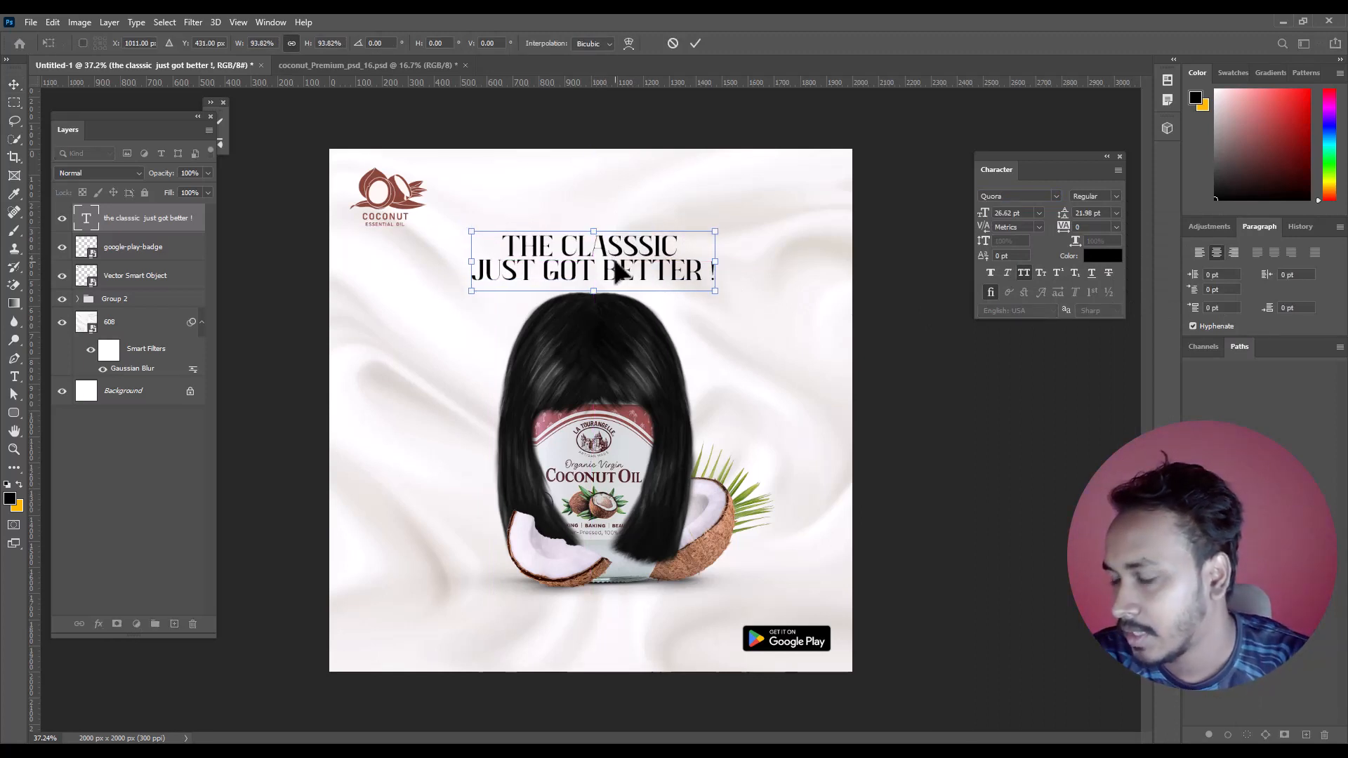
{"action": "key", "text": "Return"}
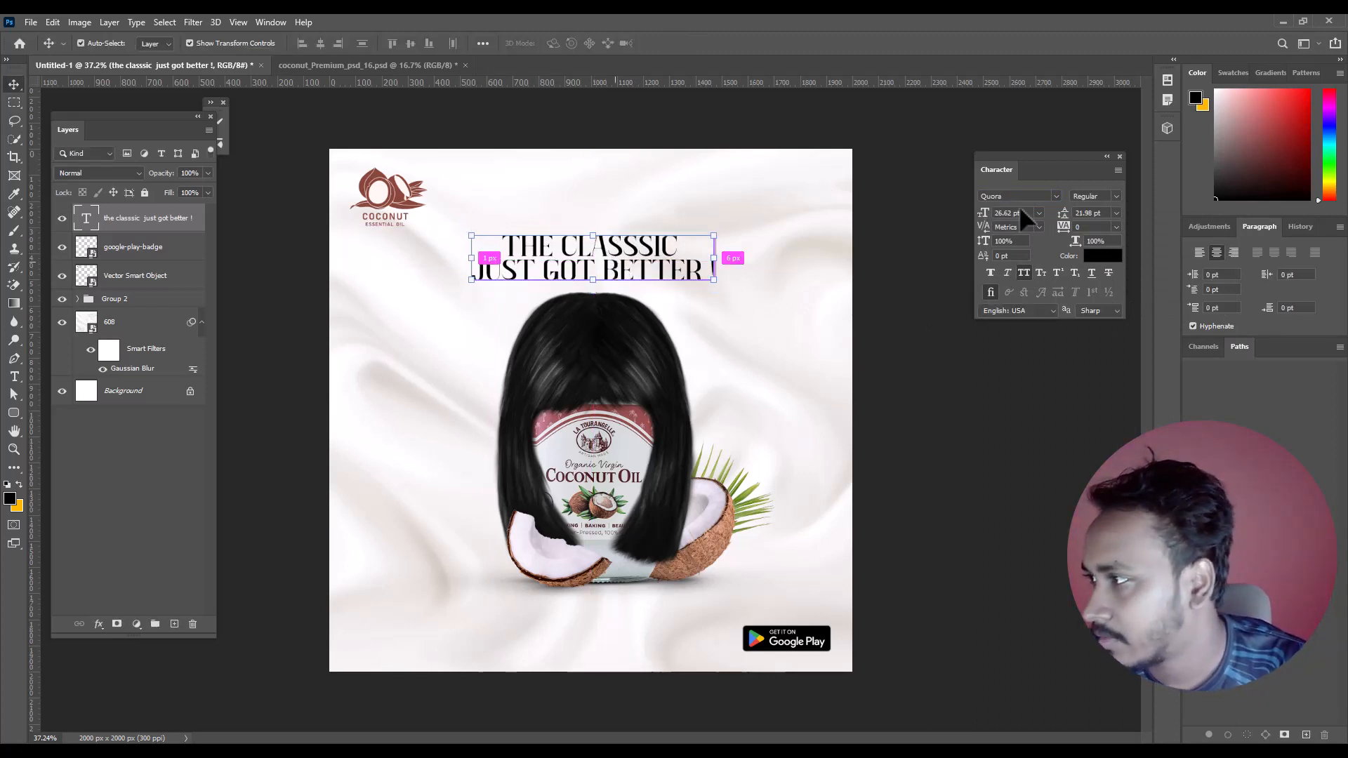
Change the headline font to Barlow Condensed SemiBold and center the headline horizontally on the canvas
{"action": "type", "text": "barl"}
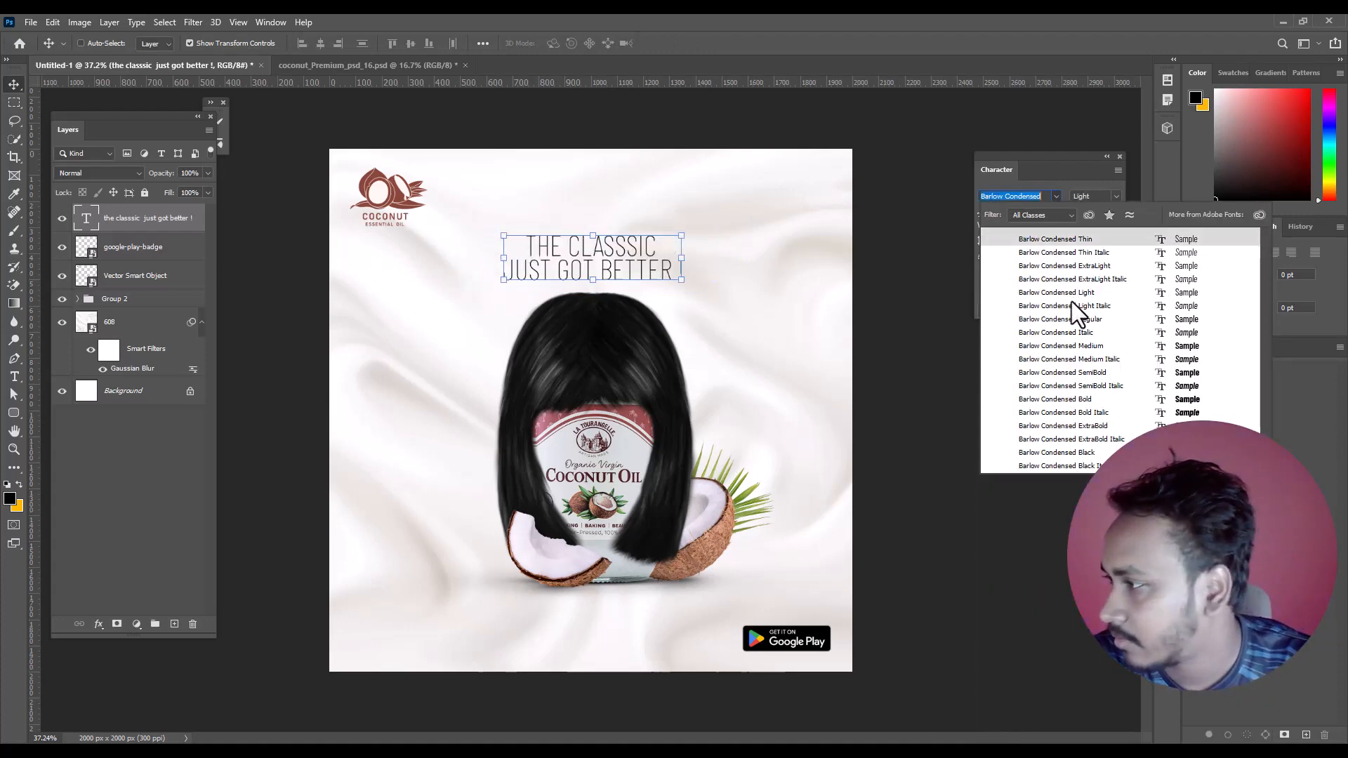
{"action": "left_click", "coordinate": [1083, 373]}
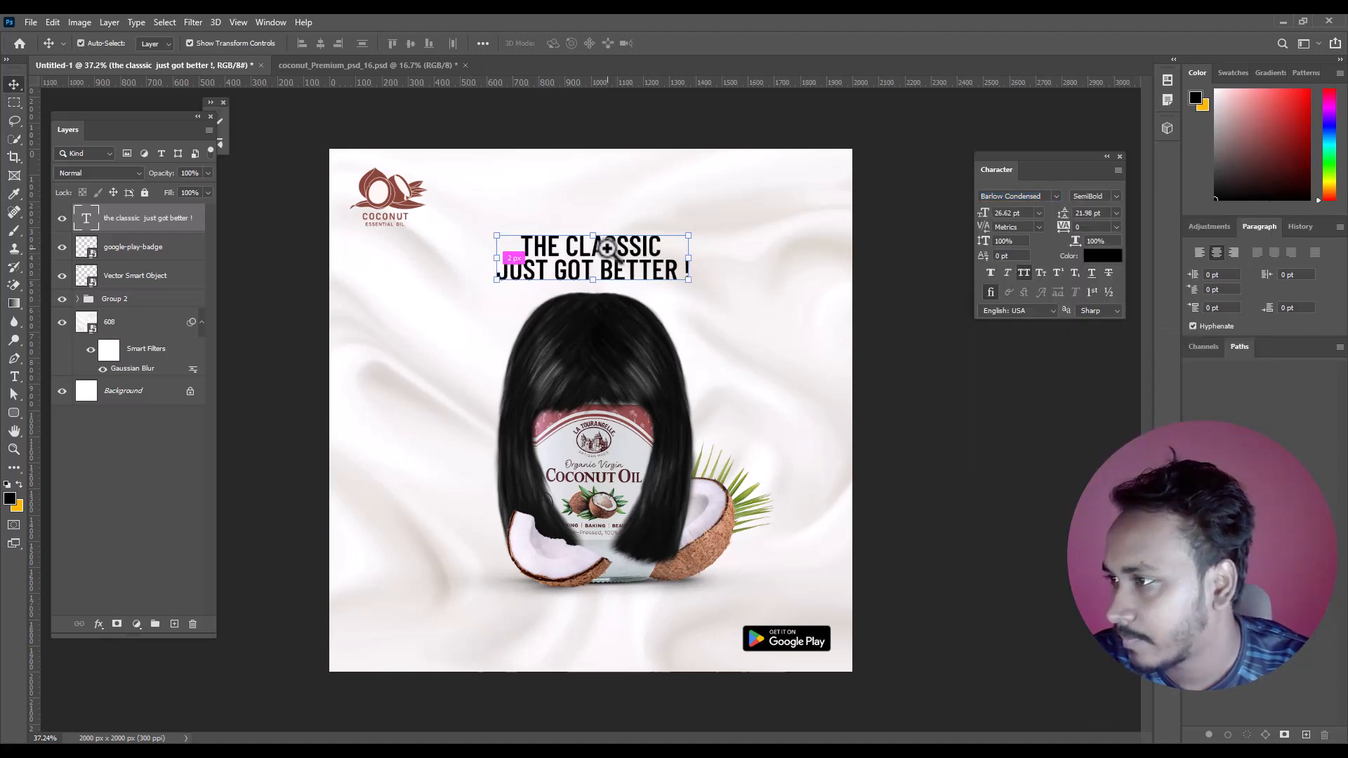
{"action": "scroll", "coordinate": [604, 256], "scroll_direction": "up", "scroll_amount": 1}
{"action": "key", "text": "ctrl+a"}
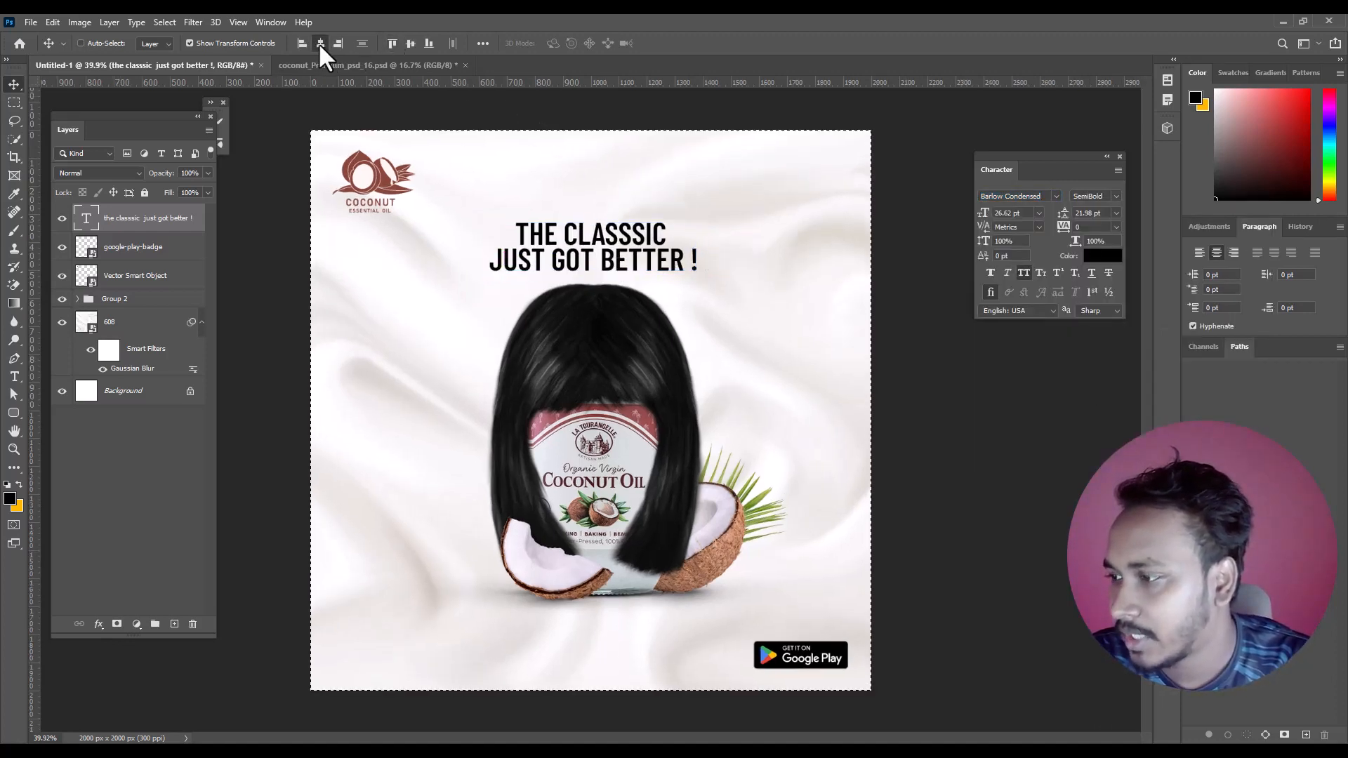
{"action": "left_click", "coordinate": [320, 43]}
{"action": "key", "text": "ctrl+d"}
Move the jar and coconut group down about 70 px and enlarge the headline above it to 32 pt
{"action": "left_click", "coordinate": [175, 301]}
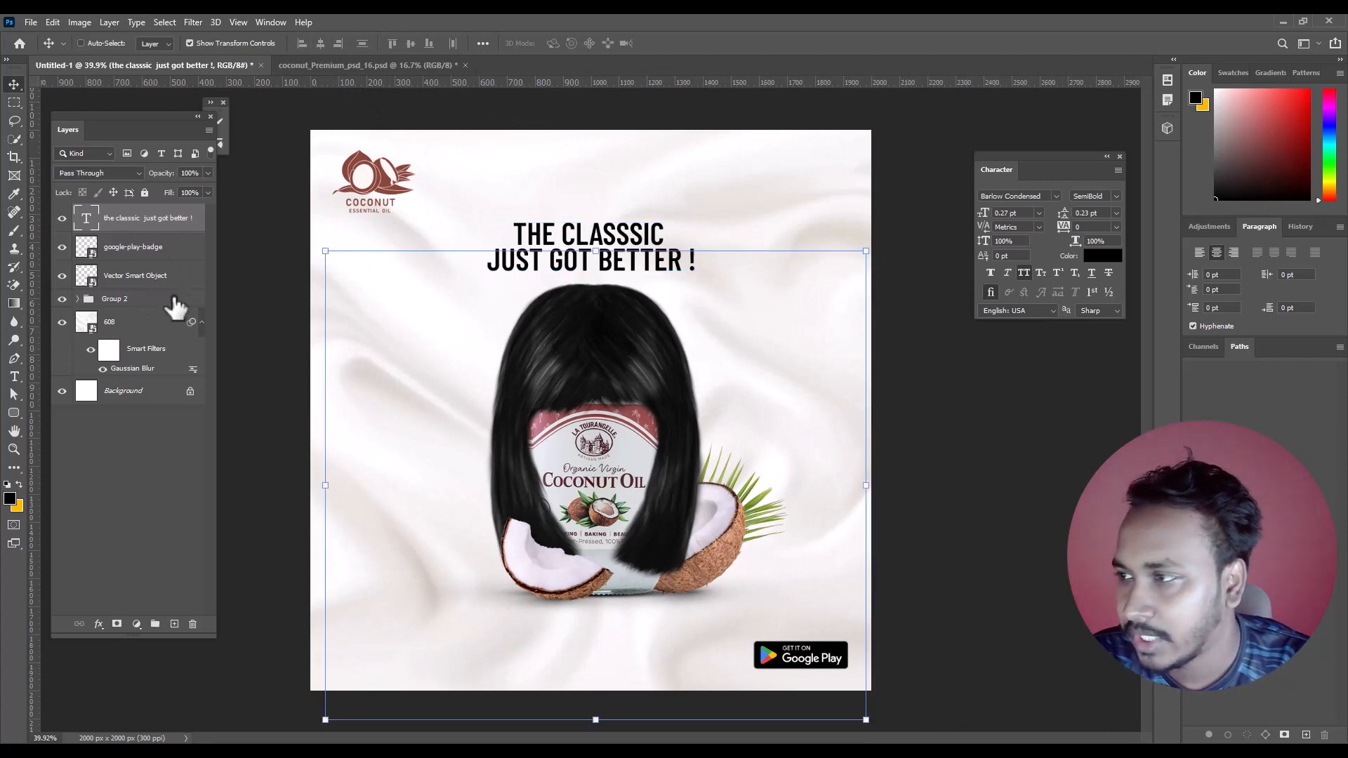
{"action": "left_click_drag", "start_coordinate": [660, 374], "coordinate": [660, 386]}
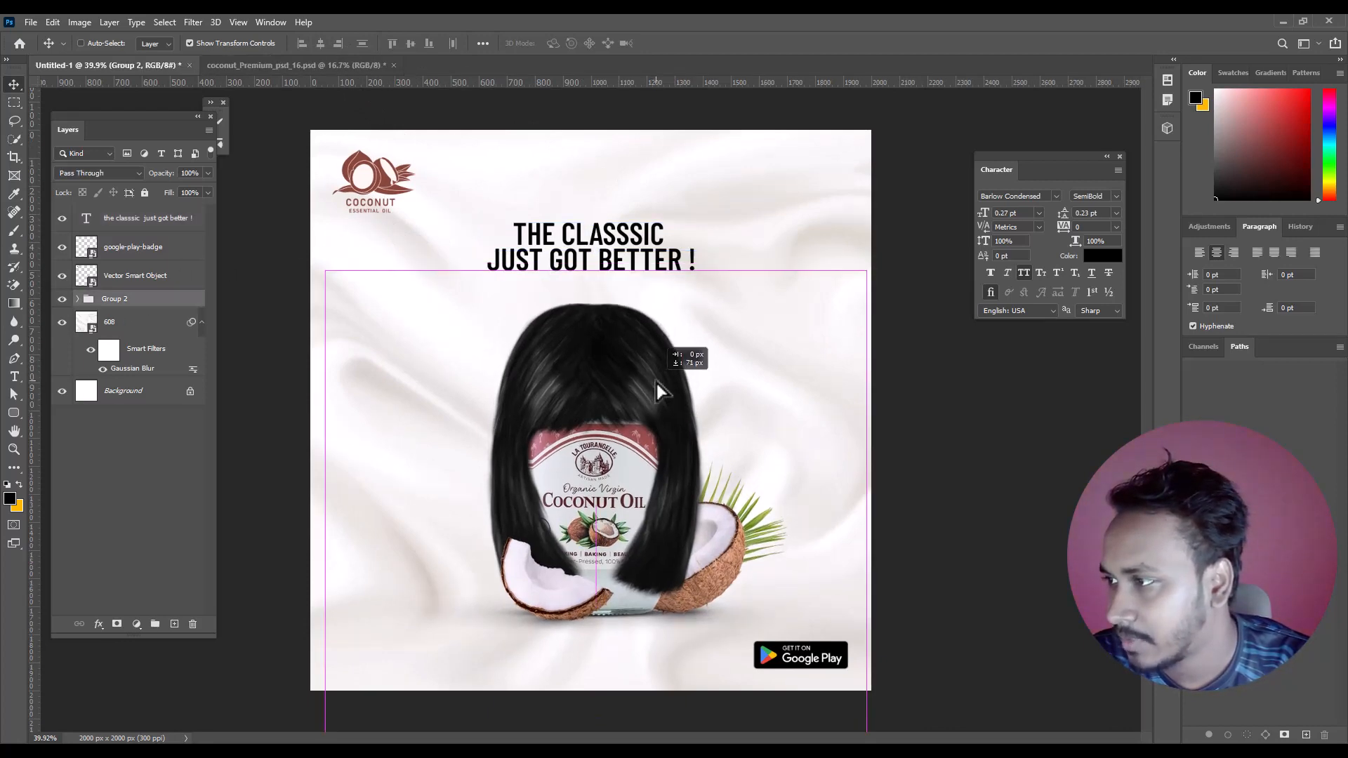
{"action": "left_click", "coordinate": [141, 218]}
{"action": "left_click_drag", "start_coordinate": [597, 271], "coordinate": [589, 292]}
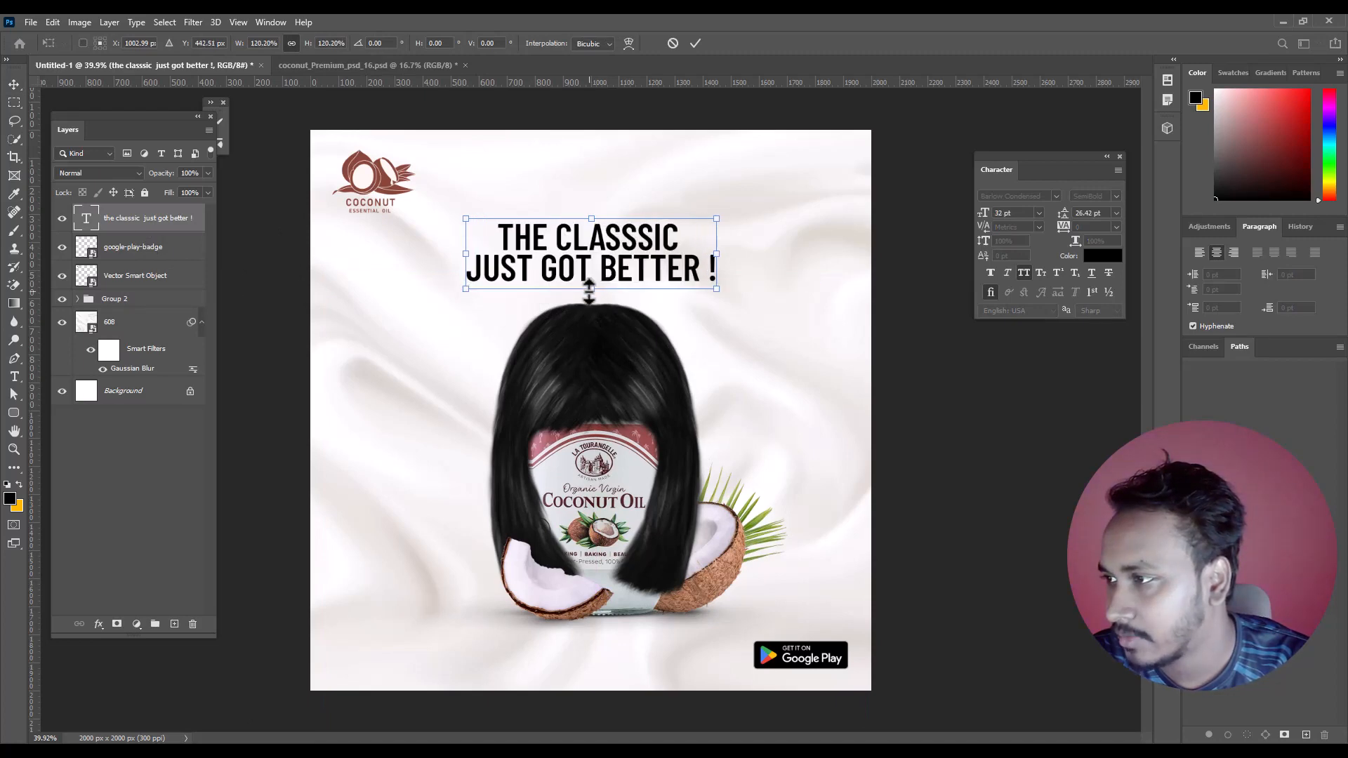
{"action": "key", "text": "Return"}
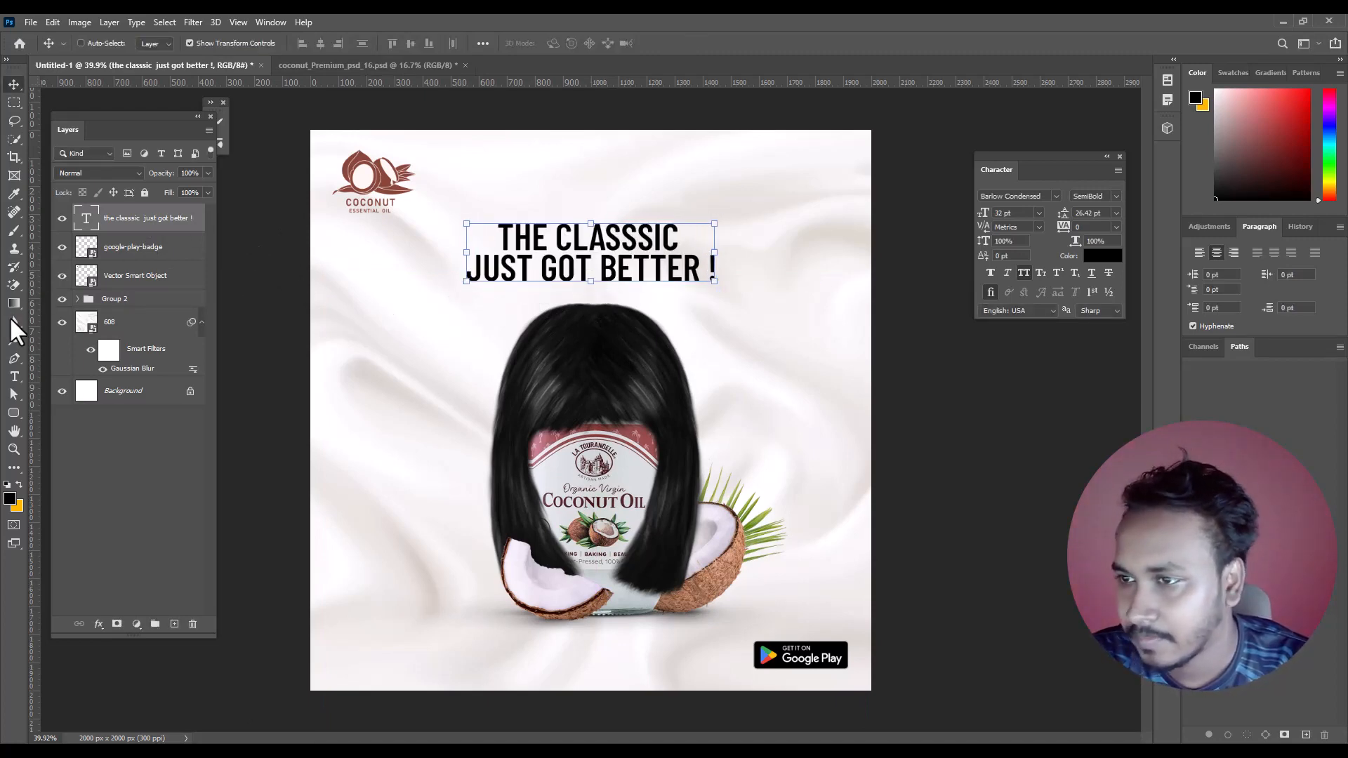
Recolor the second headline line "JUST GOT BETTER !" to the dark red 8d3b39, based on the jar label's red
{"action": "left_click", "coordinate": [14, 377]}
{"action": "left_click_drag", "start_coordinate": [469, 262], "coordinate": [716, 271]}
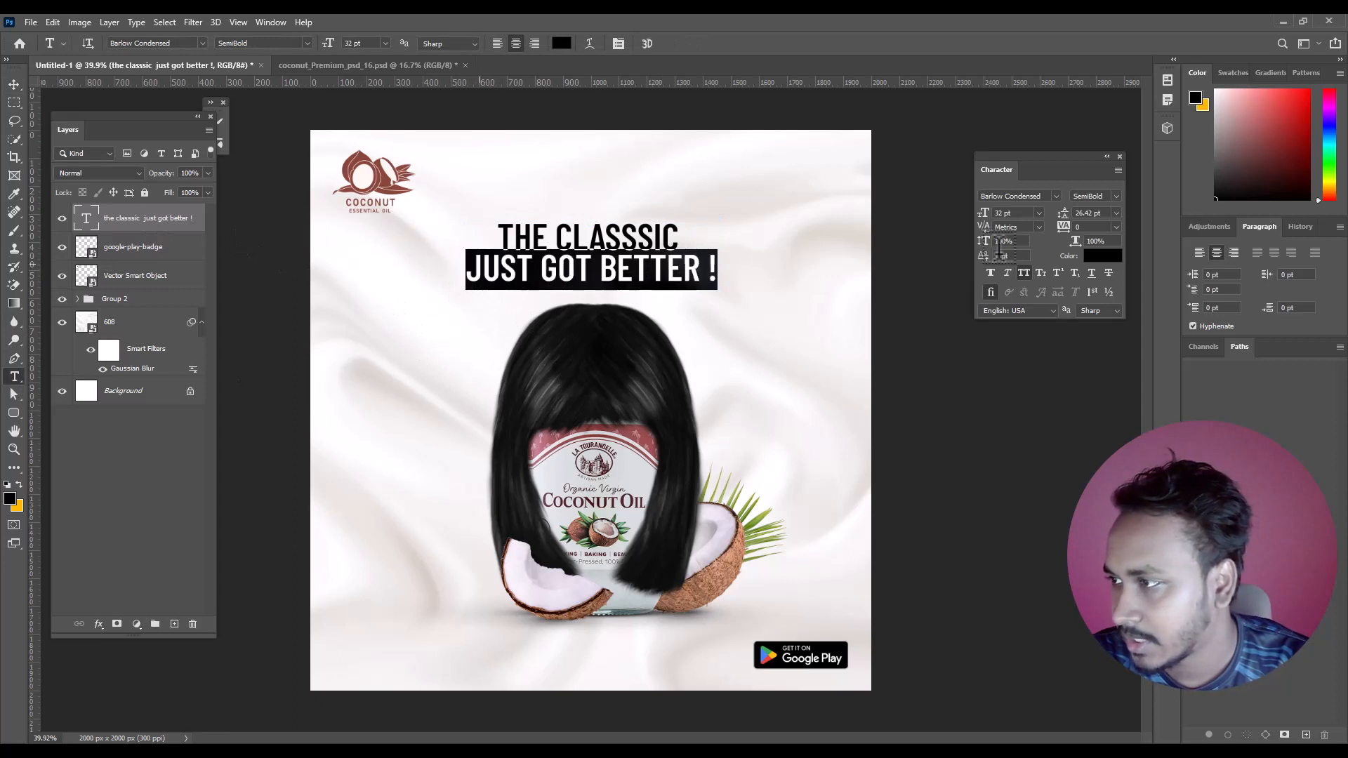
{"action": "left_click", "coordinate": [1103, 256]}
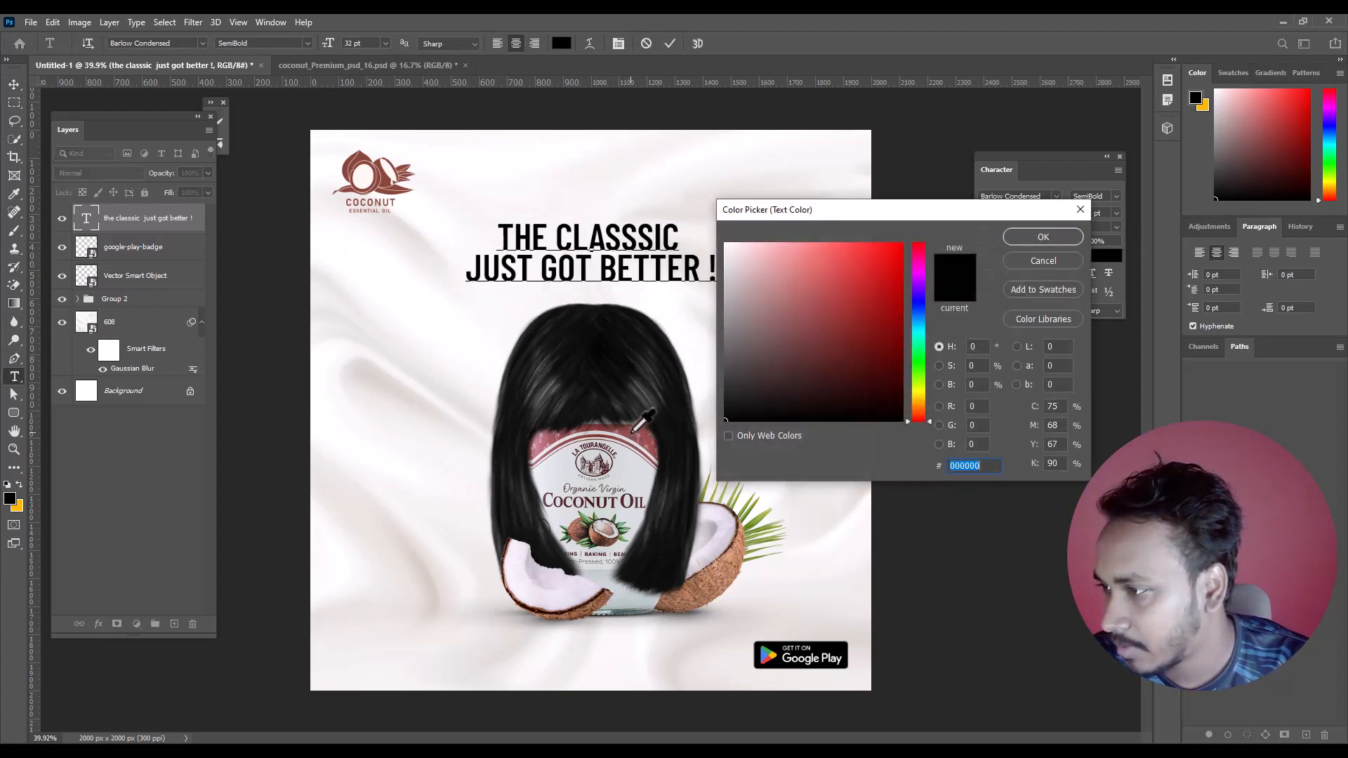
{"action": "left_click", "coordinate": [629, 450]}
{"action": "left_click_drag", "start_coordinate": [812, 320], "coordinate": [831, 323]}
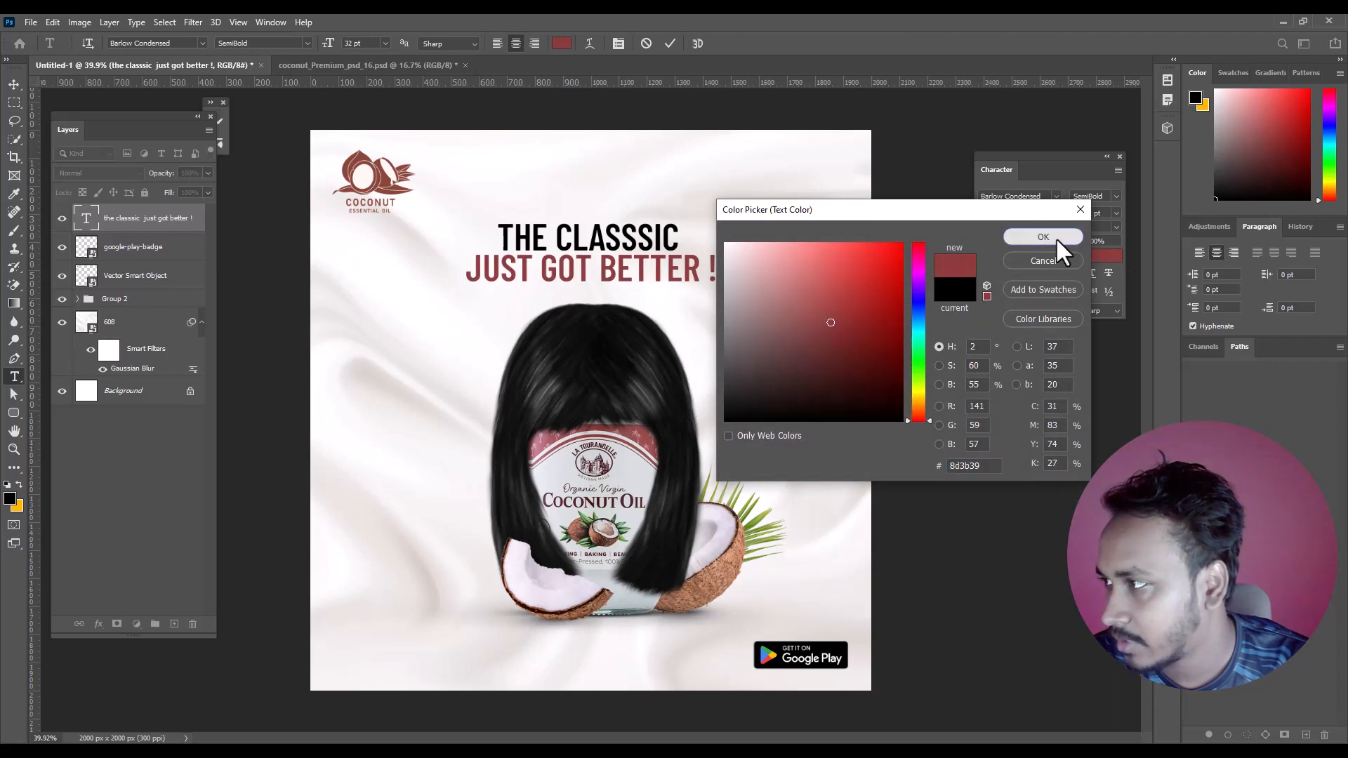
{"action": "left_click", "coordinate": [1058, 238]}
{"action": "left_click", "coordinate": [13, 87]}
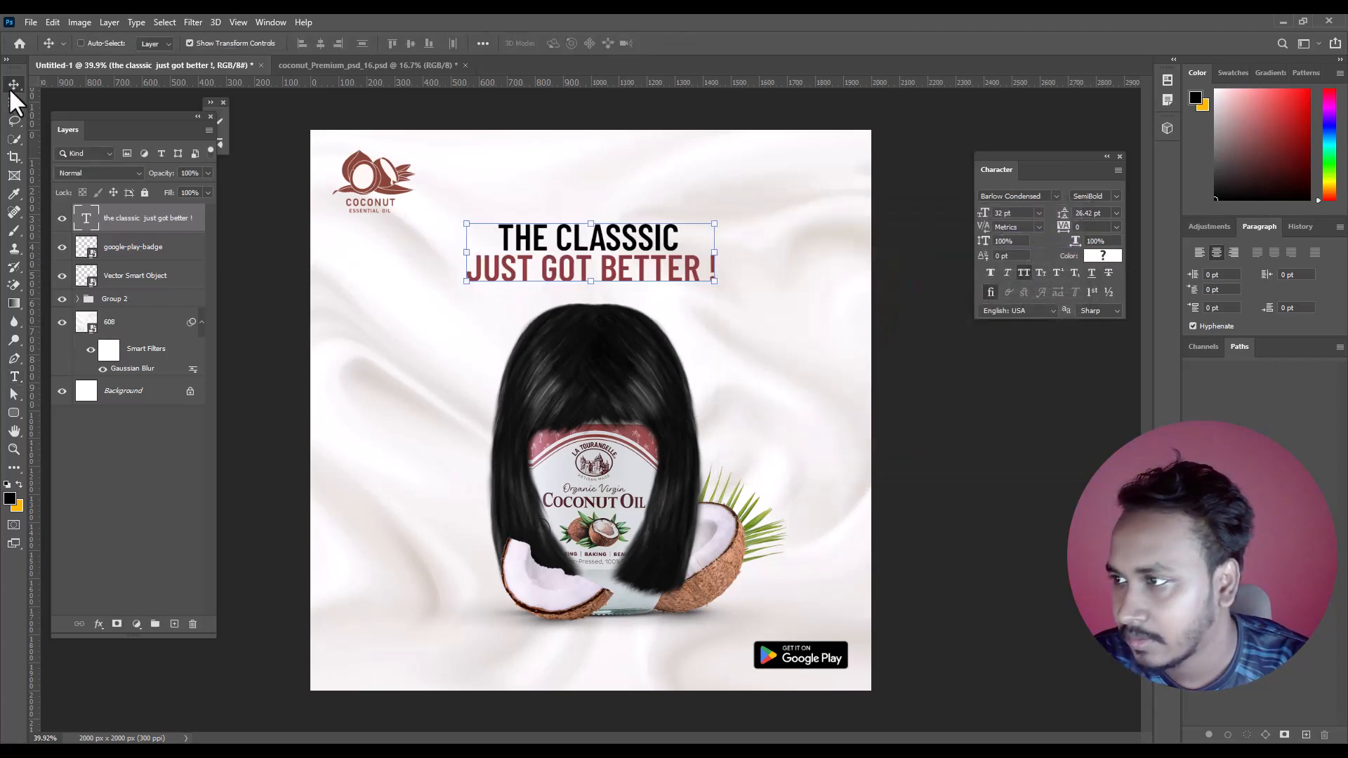
Resize the headline to 32.34 pt and shift it slightly closer to the hair
{"action": "left_click", "coordinate": [14, 377]}
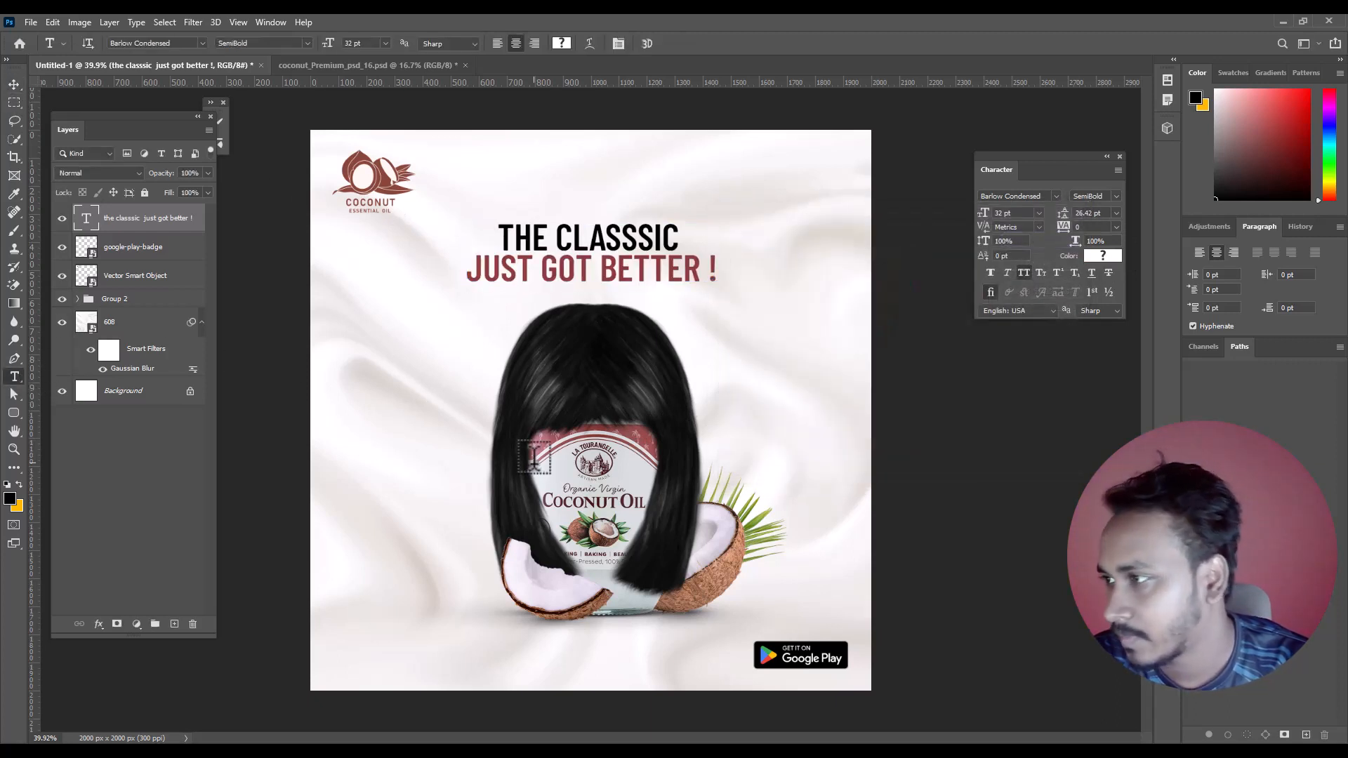
{"action": "scroll", "coordinate": [534, 460], "scroll_direction": "down", "scroll_amount": 2}
{"action": "scroll", "coordinate": [519, 452], "scroll_direction": "up", "scroll_amount": 2}
{"action": "scroll", "coordinate": [519, 452], "scroll_direction": "down", "scroll_amount": 1}
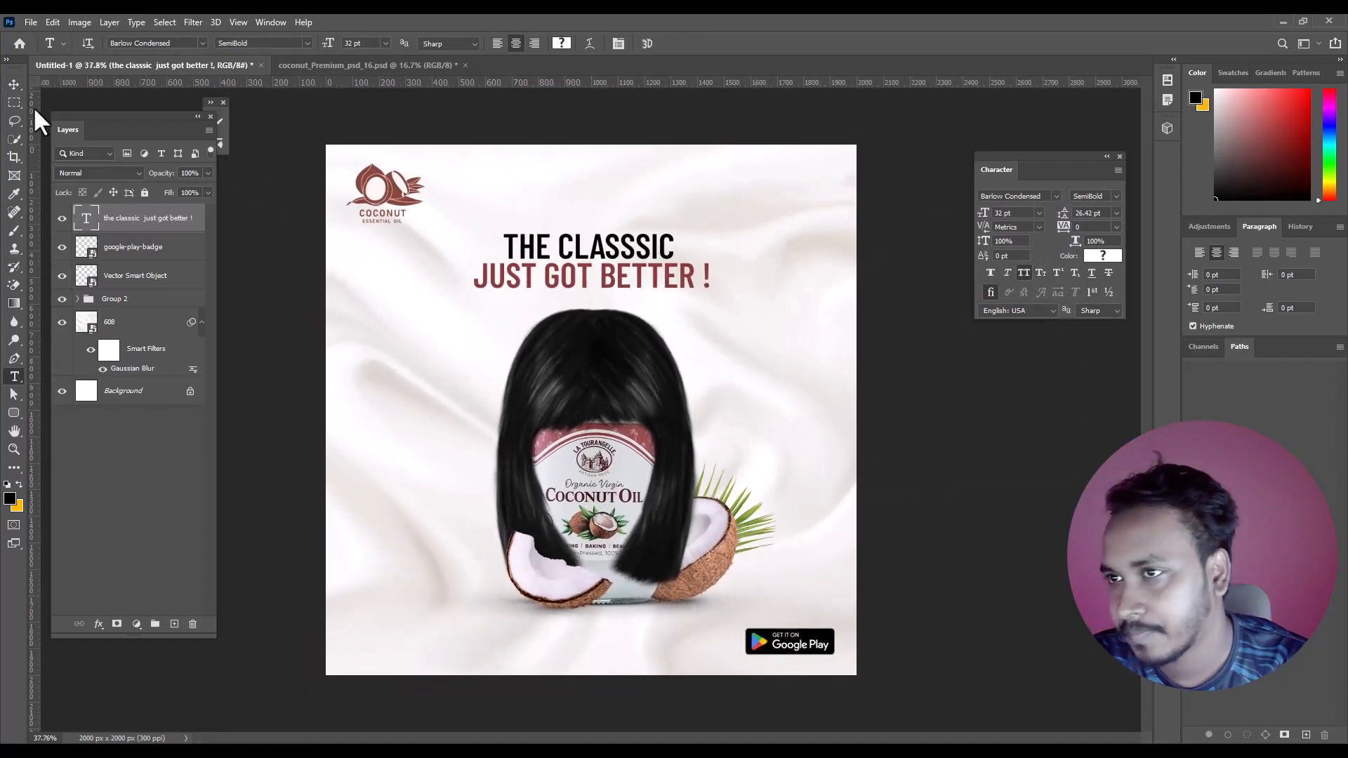
{"action": "left_click", "coordinate": [13, 84]}
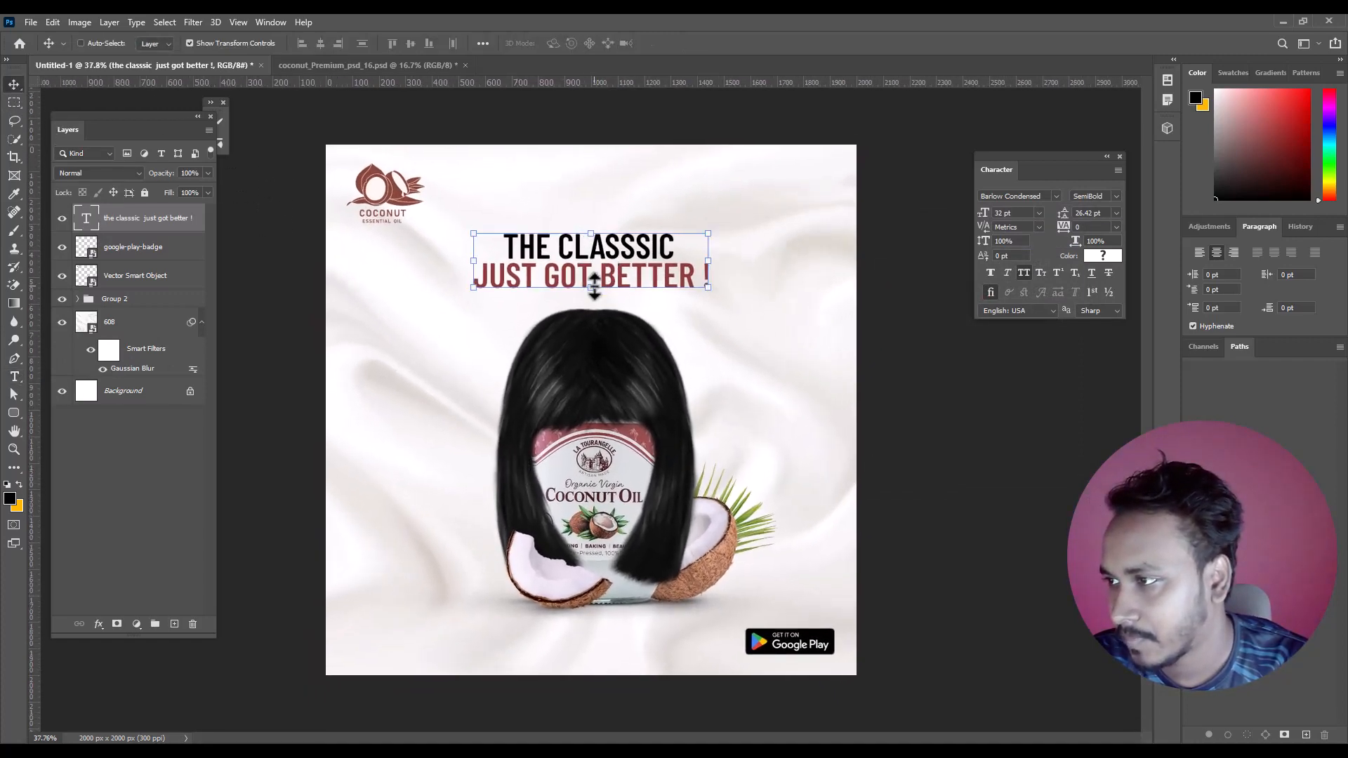
{"action": "mouse_move", "coordinate": [594, 284]}
{"action": "left_mouse_down"}
{"action": "mouse_move", "coordinate": [596, 302]}
{"action": "mouse_move", "coordinate": [595, 290]}
{"action": "left_mouse_up"}
{"action": "left_click_drag", "start_coordinate": [593, 229], "coordinate": [592, 234]}
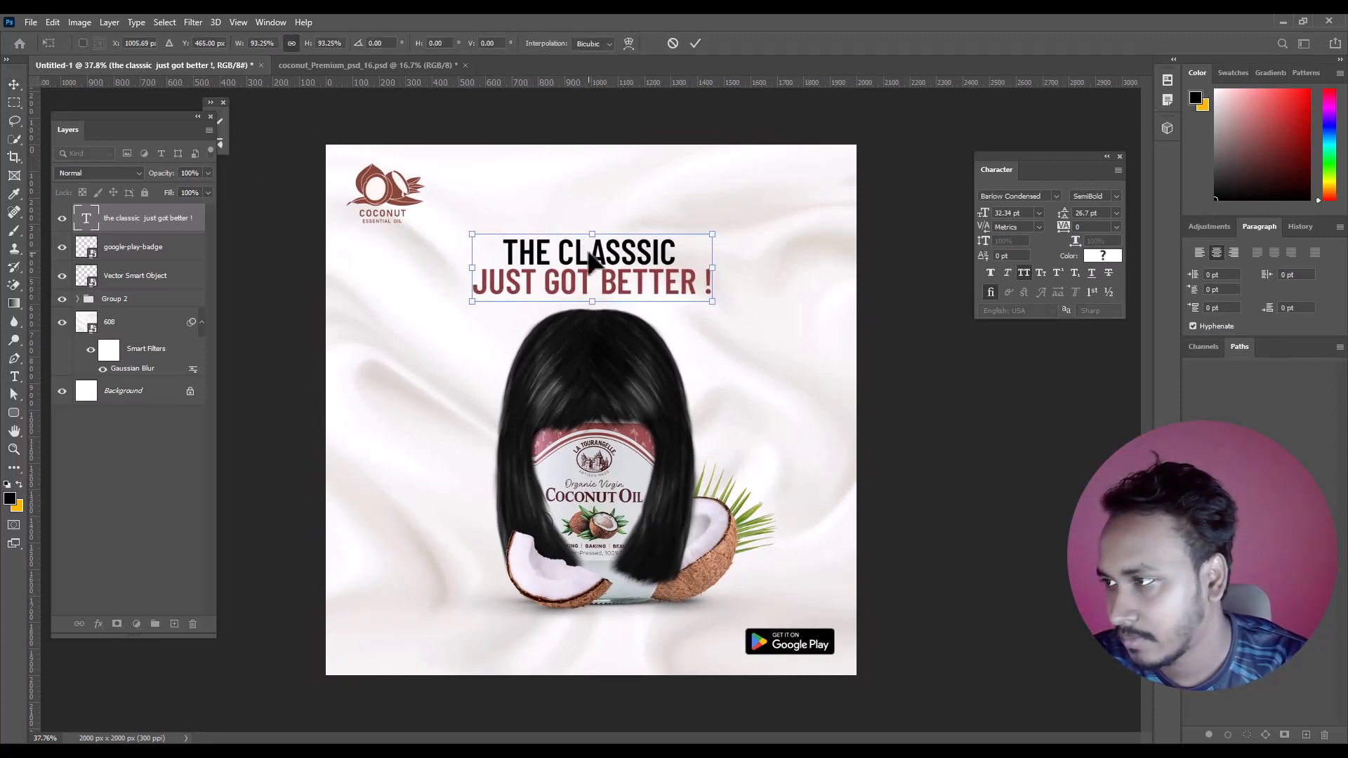
{"action": "key", "text": "Return"}
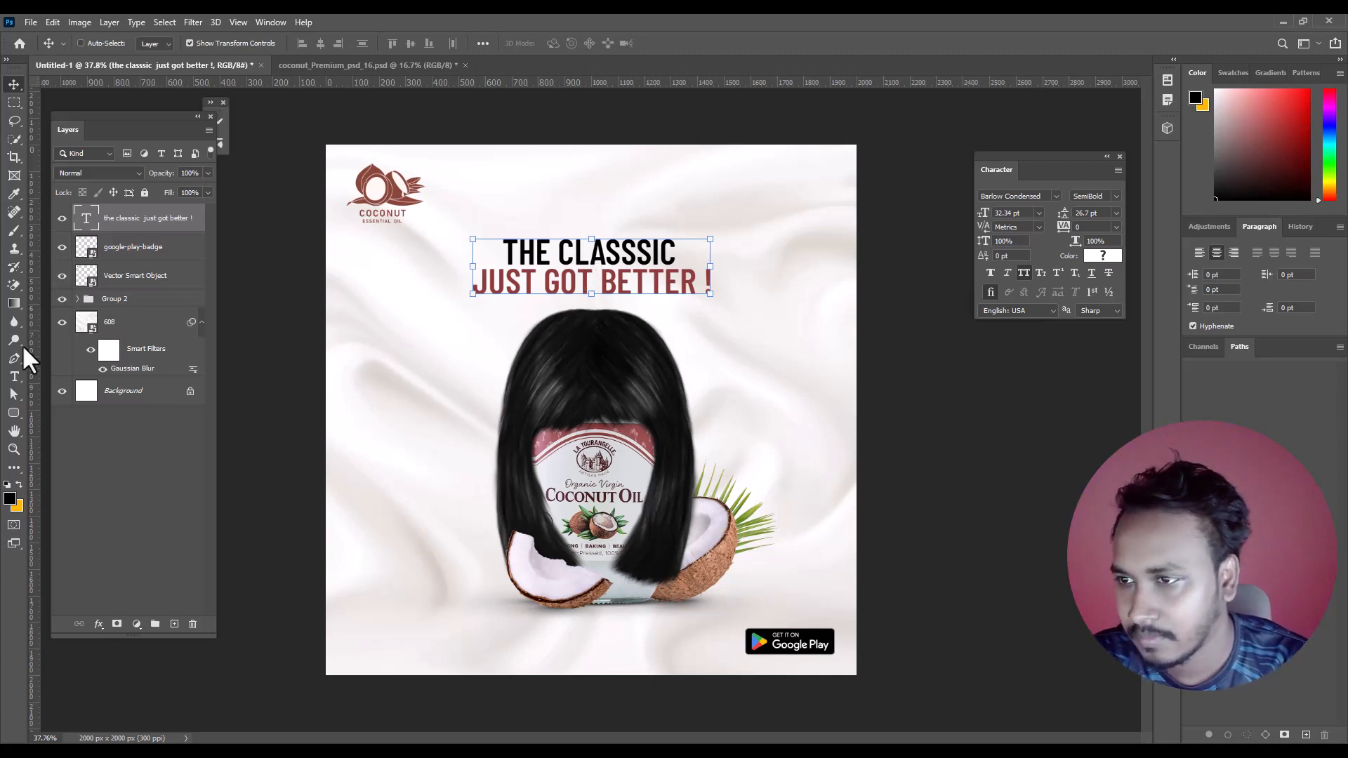
Remove the space before the exclamation mark in the headline's second line
{"action": "left_click", "coordinate": [14, 377]}
{"action": "left_click", "coordinate": [699, 287]}
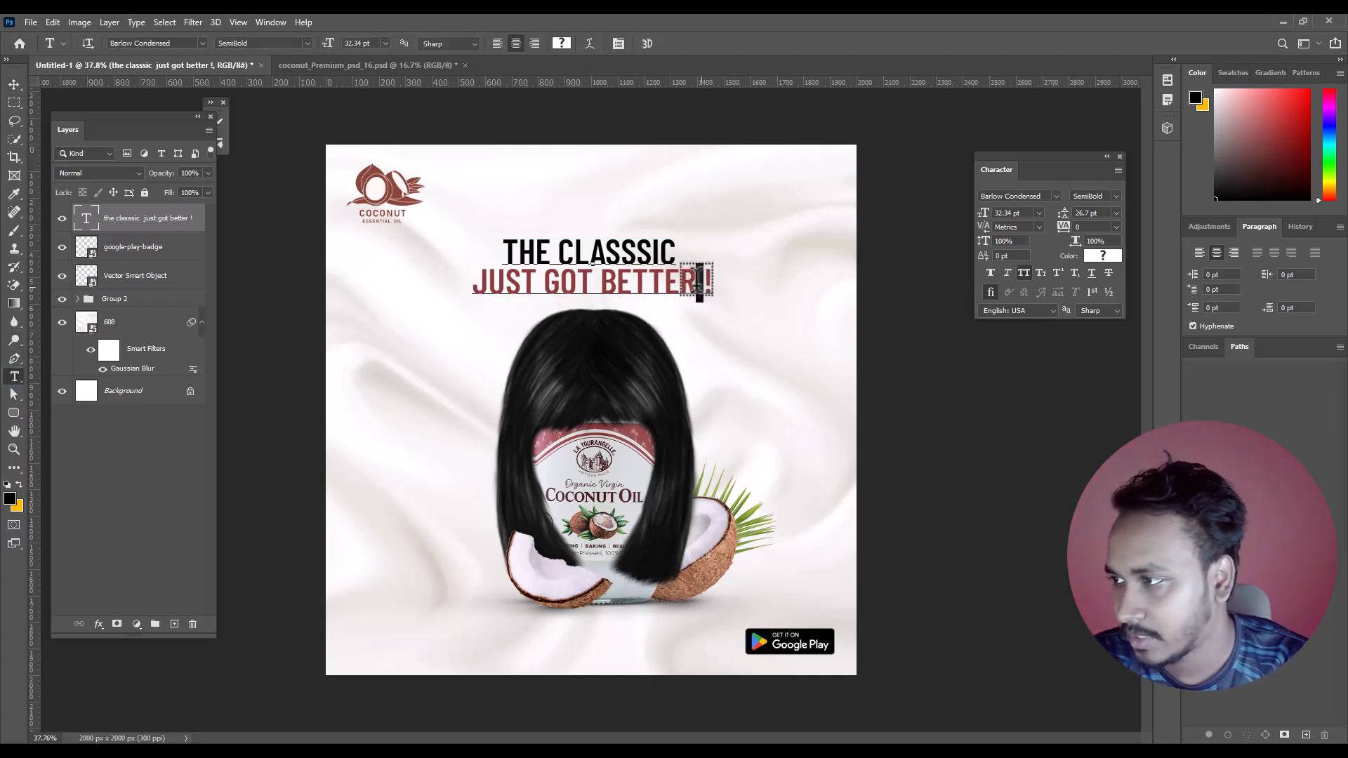
{"action": "key", "text": "BackSpace"}
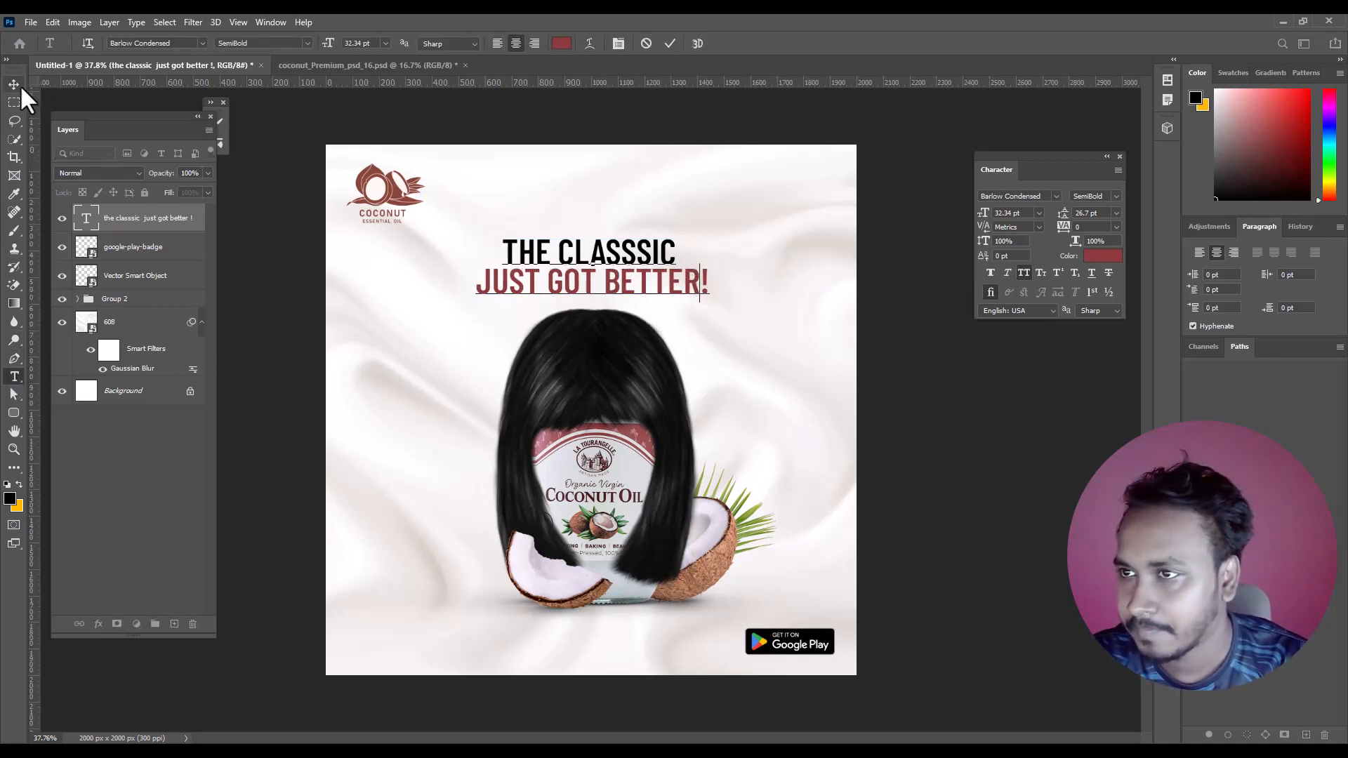
Center the edited headline horizontally on the canvas and clear the selection
{"action": "left_click", "coordinate": [20, 86]}
{"action": "key", "text": "ctrl+a"}
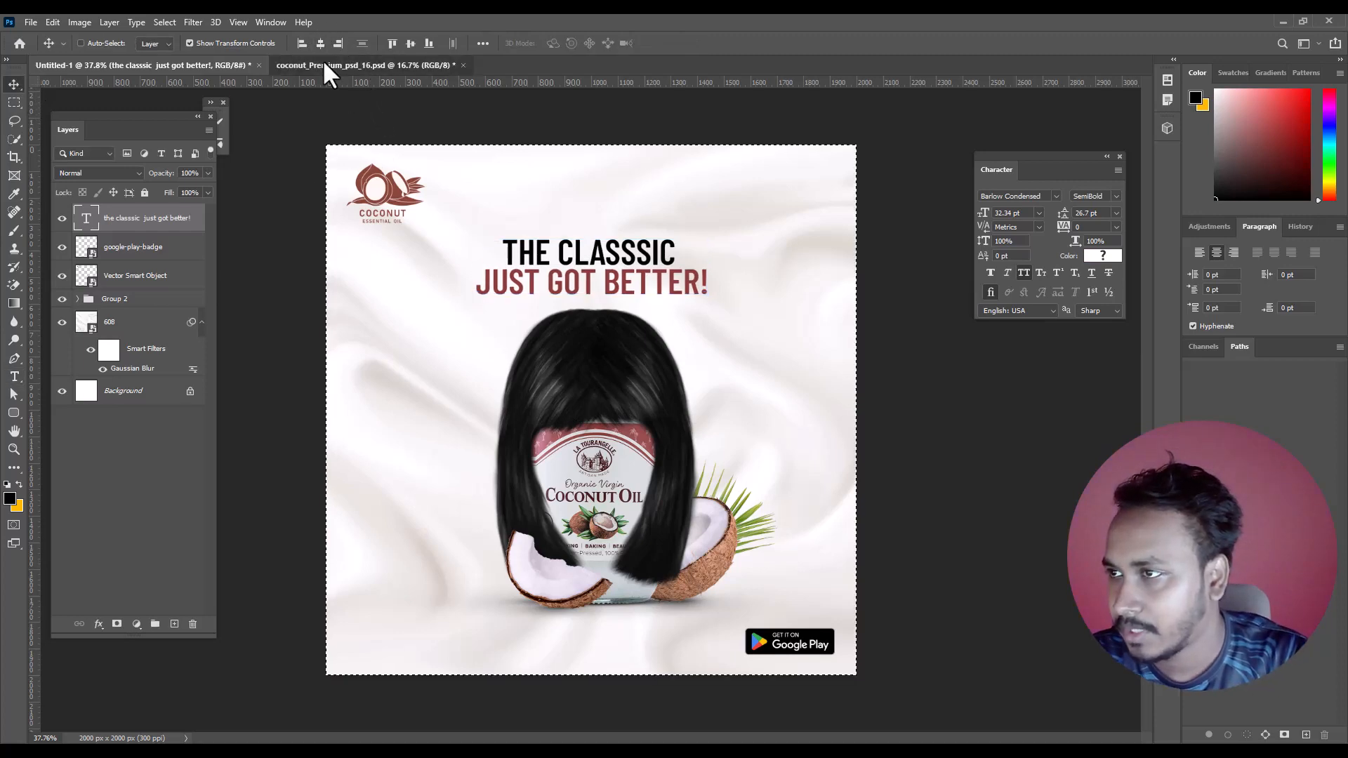
{"action": "left_click", "coordinate": [324, 64]}
{"action": "left_click", "coordinate": [254, 62]}
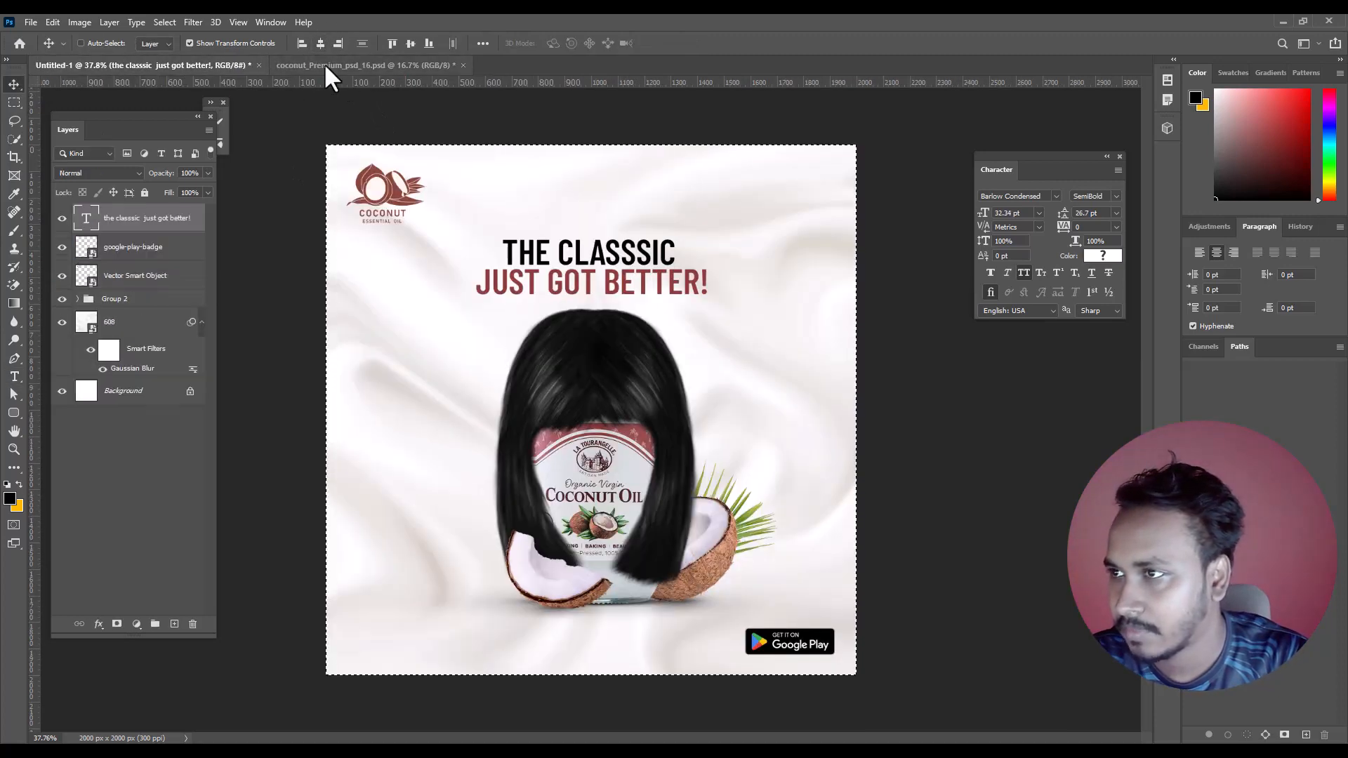
{"action": "left_click", "coordinate": [321, 44]}
{"action": "key", "text": "ctrl+d"}
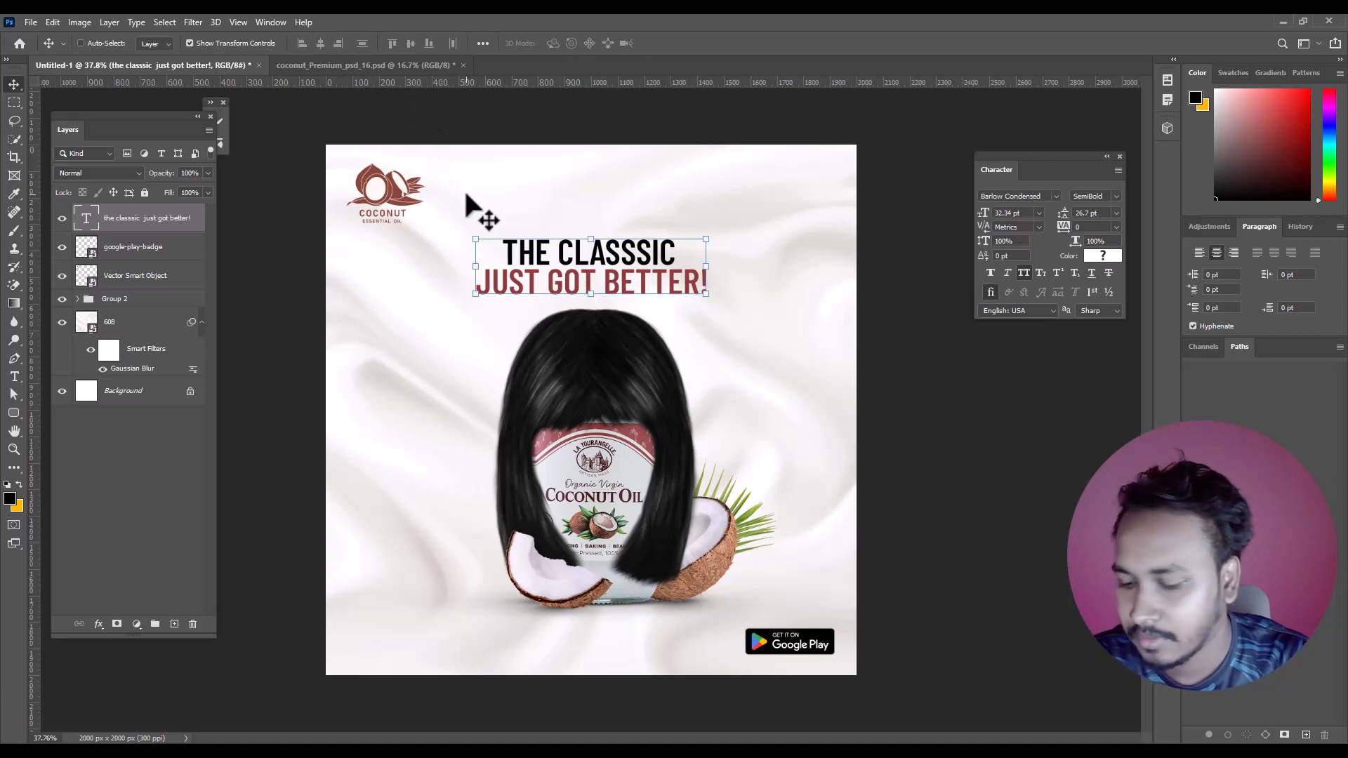
{"action": "key", "text": "shift+Up"}
{"action": "key", "text": "shift+Down"}
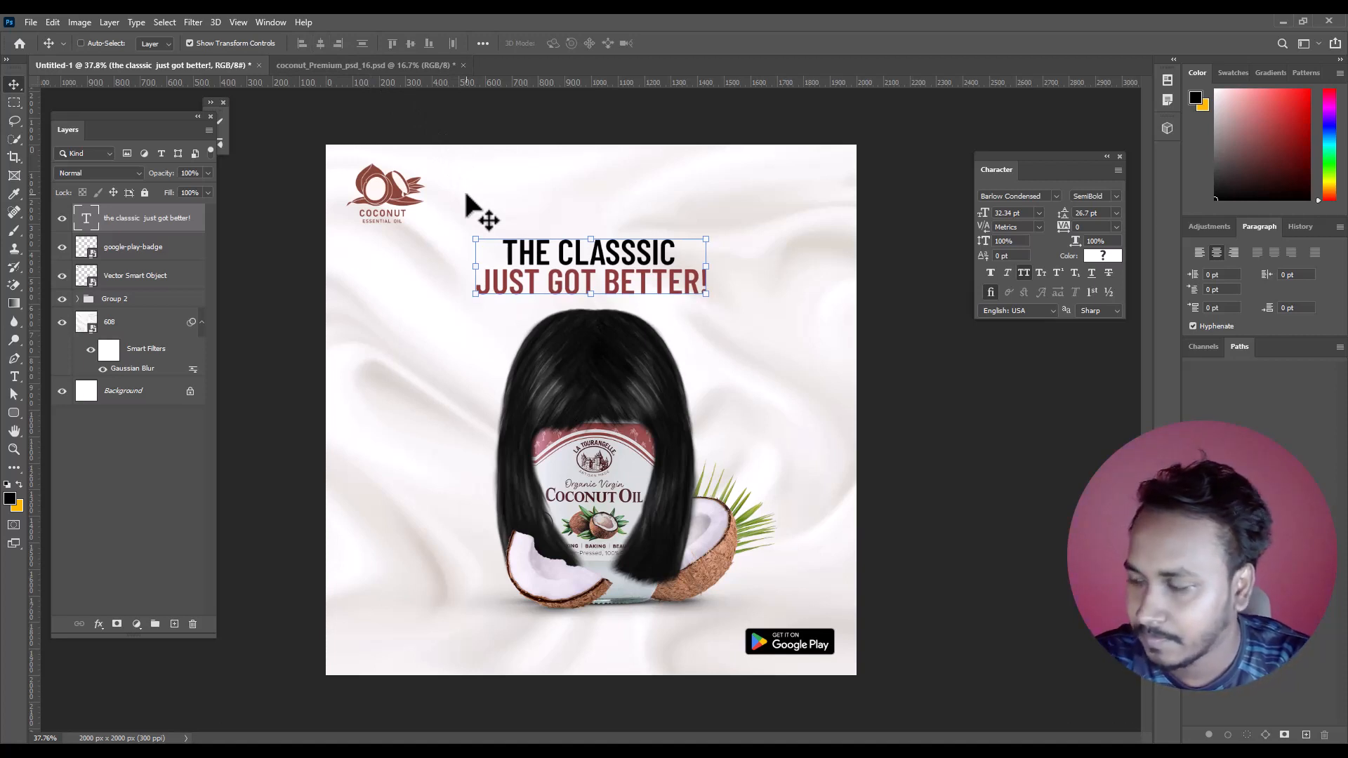
{"action": "left_click", "coordinate": [12, 105]}
{"action": "scroll", "coordinate": [646, 378], "scroll_direction": "down", "scroll_amount": 3}
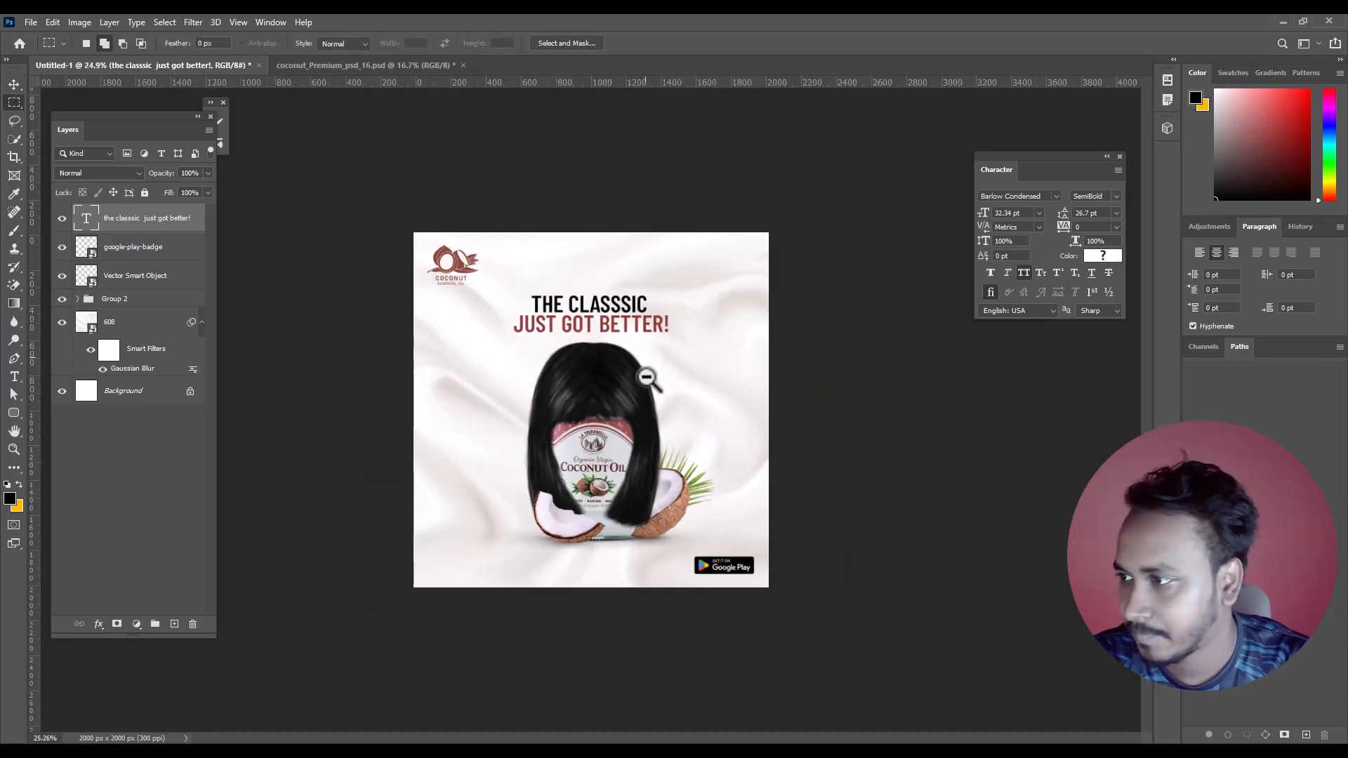
{"action": "scroll", "coordinate": [647, 378], "scroll_direction": "up", "scroll_amount": 3}
{"action": "scroll", "coordinate": [657, 388], "scroll_direction": "up", "scroll_amount": 1}
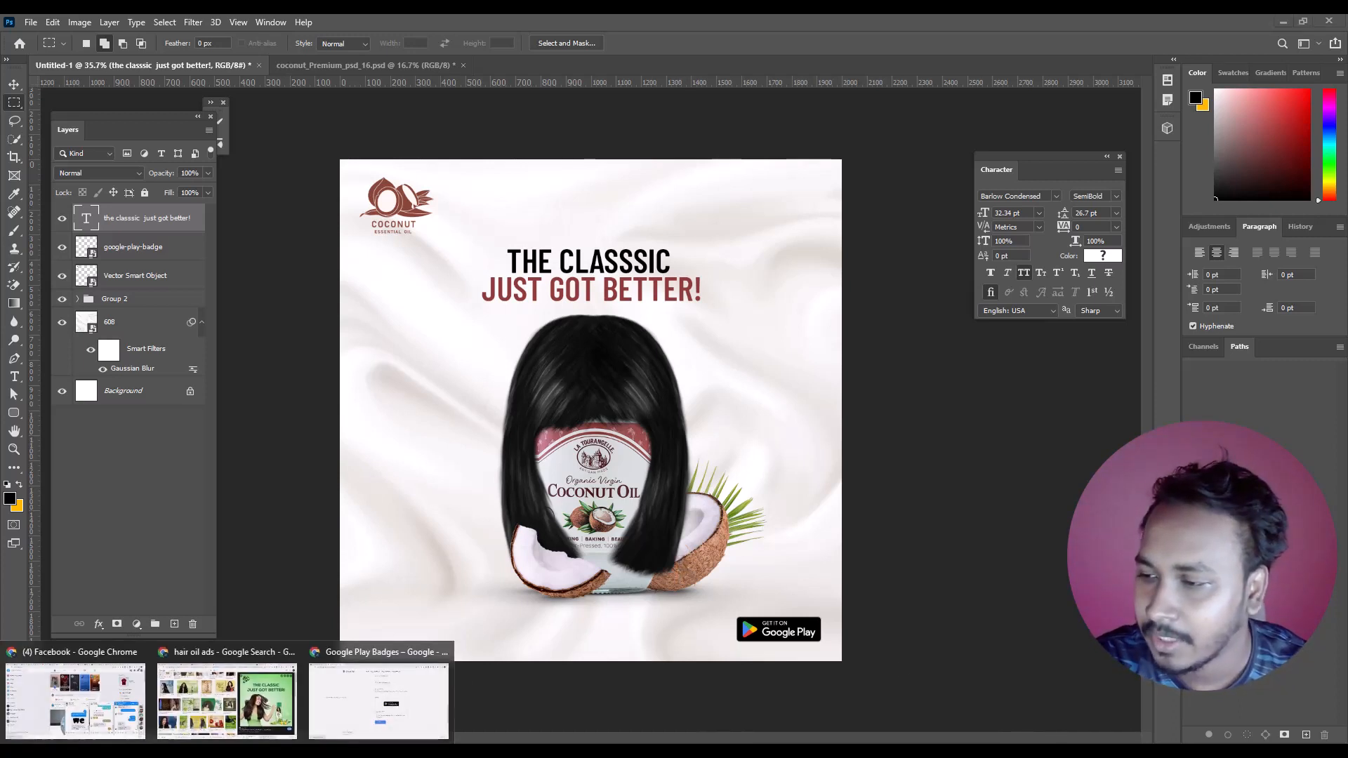
Switch to Chrome and look at the YouTube search results for "designhob"
{"action": "left_click", "coordinate": [362, 688]}
{"action": "left_click", "coordinate": [67, 26]}
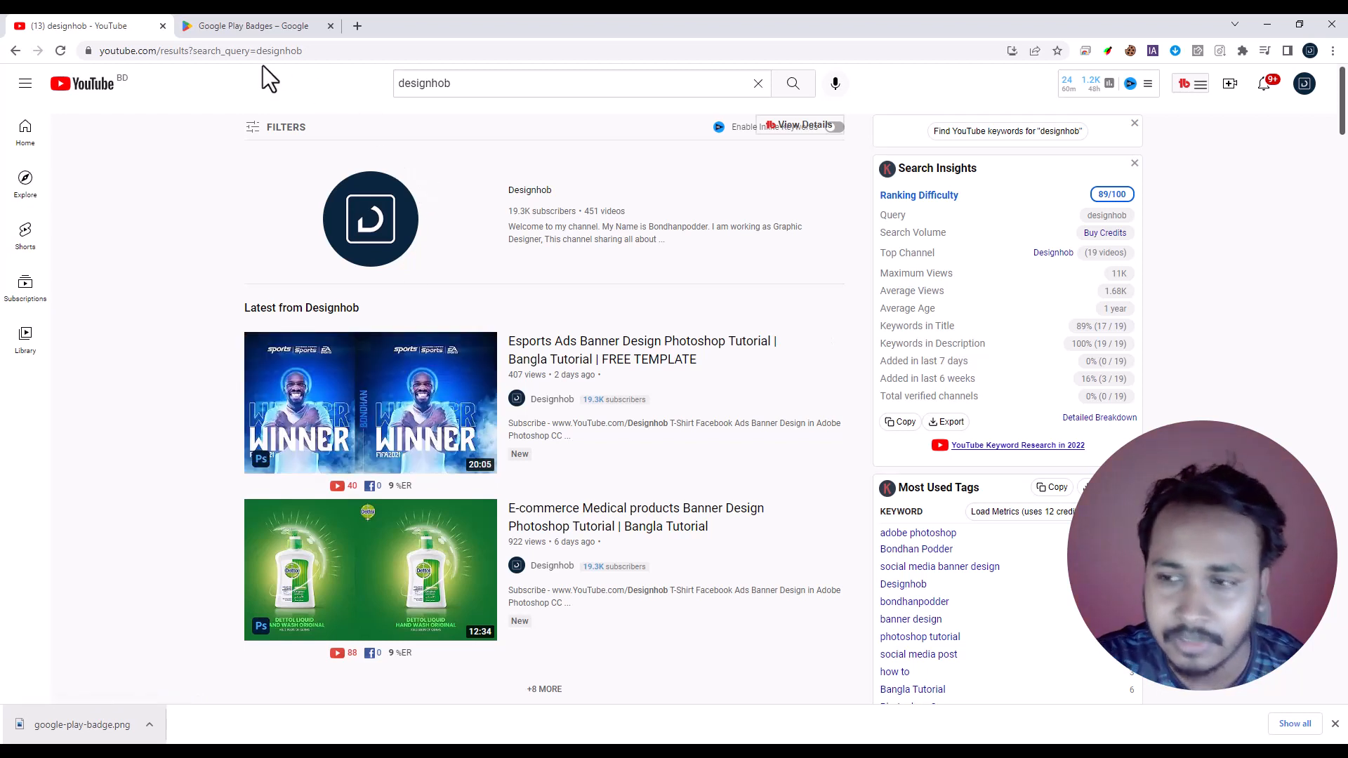
{"action": "key", "text": "alt+Tab"}
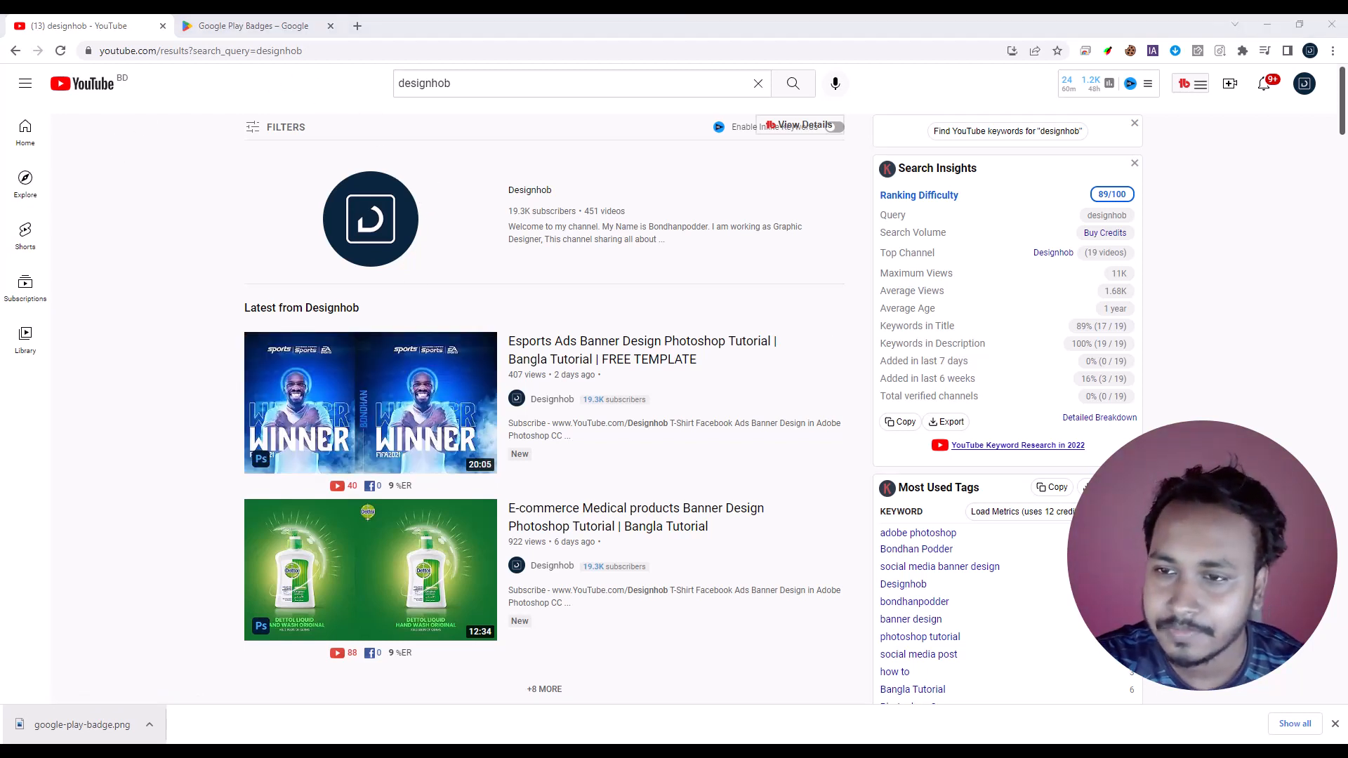